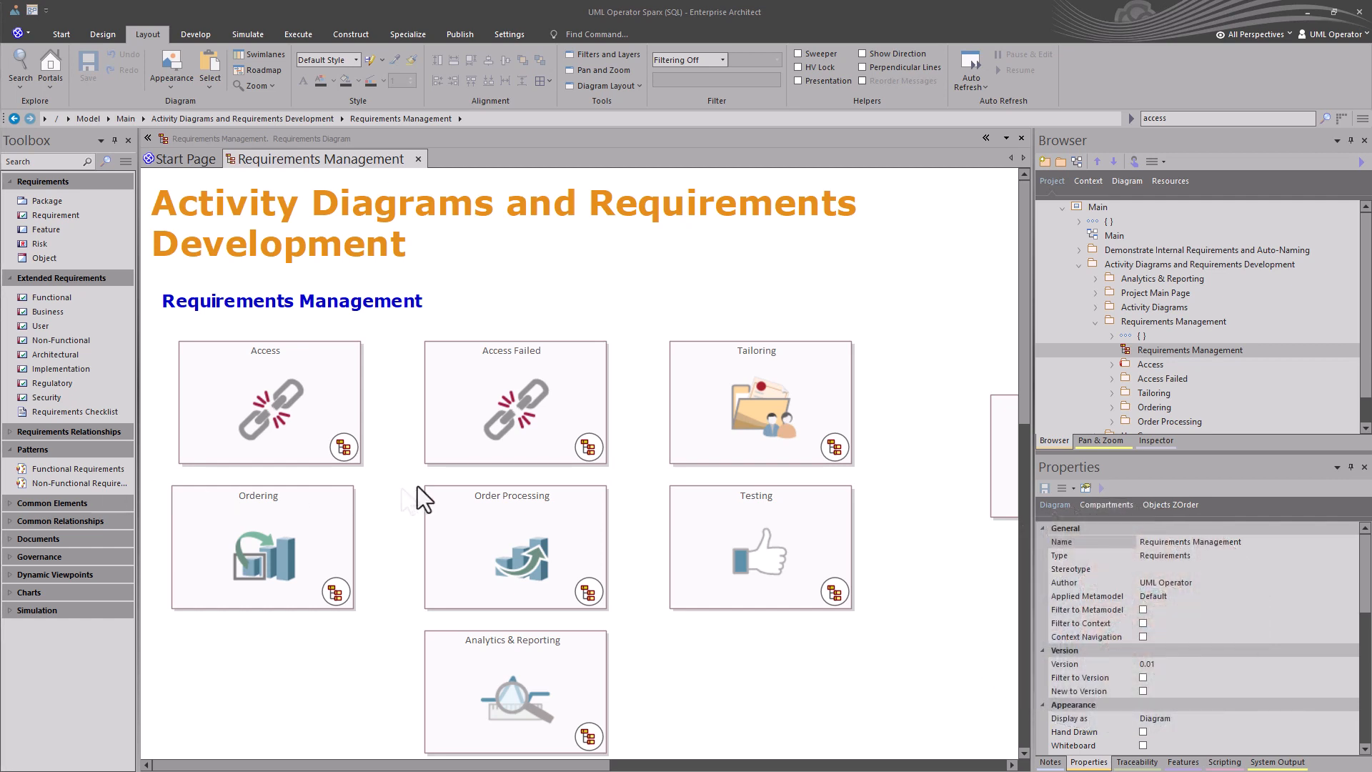
Select the Access and Access Failed navigation cells on the Requirements Management diagram.
click(599, 315)
click(266, 367)
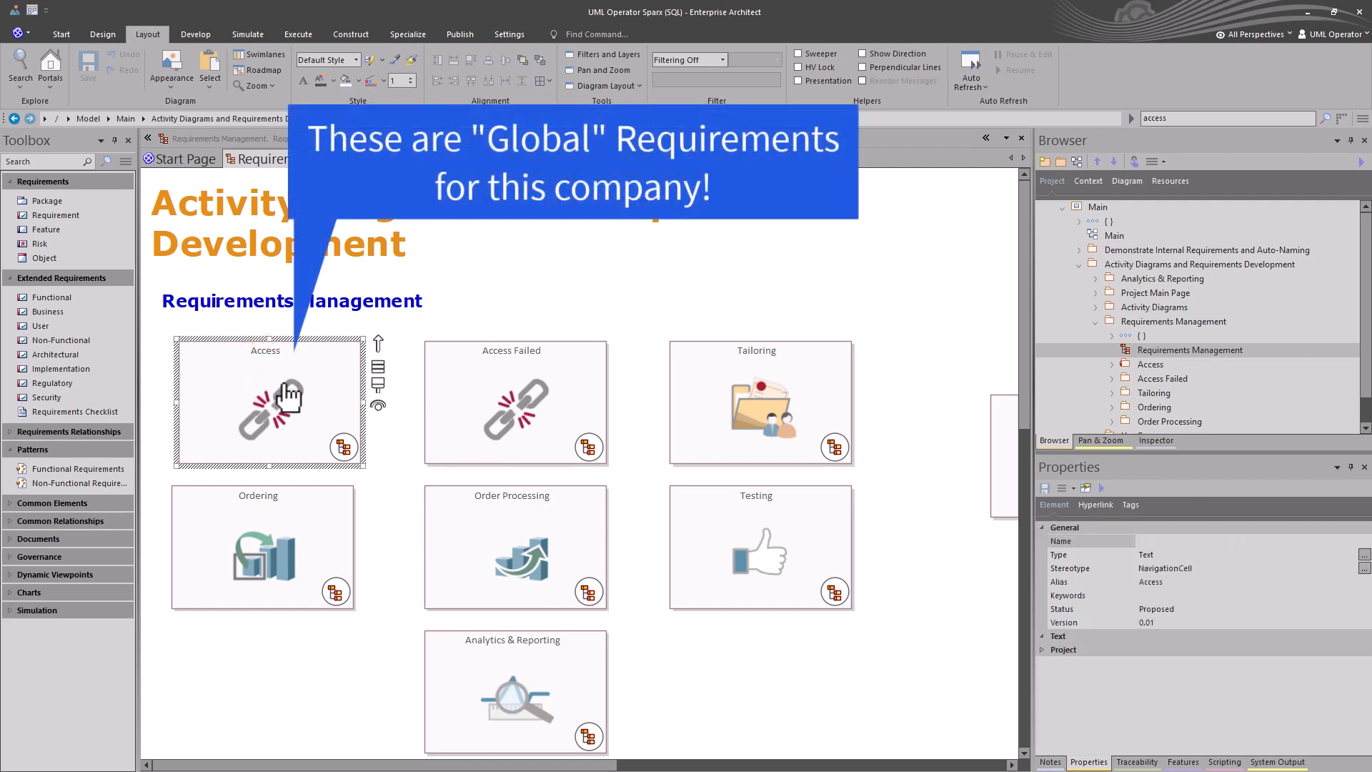
click(463, 397)
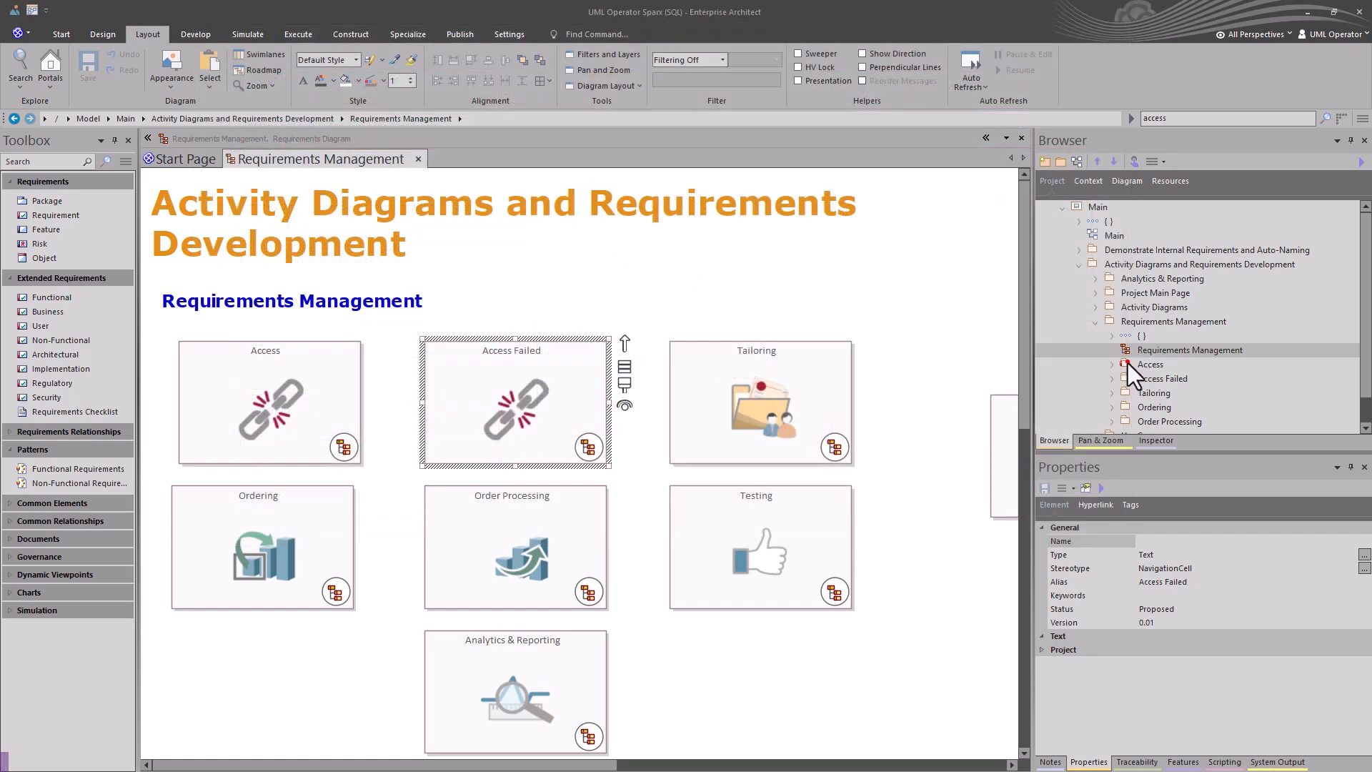
Expand the Access package in the browser to review its functional requirements, then select the package.
click(1127, 363)
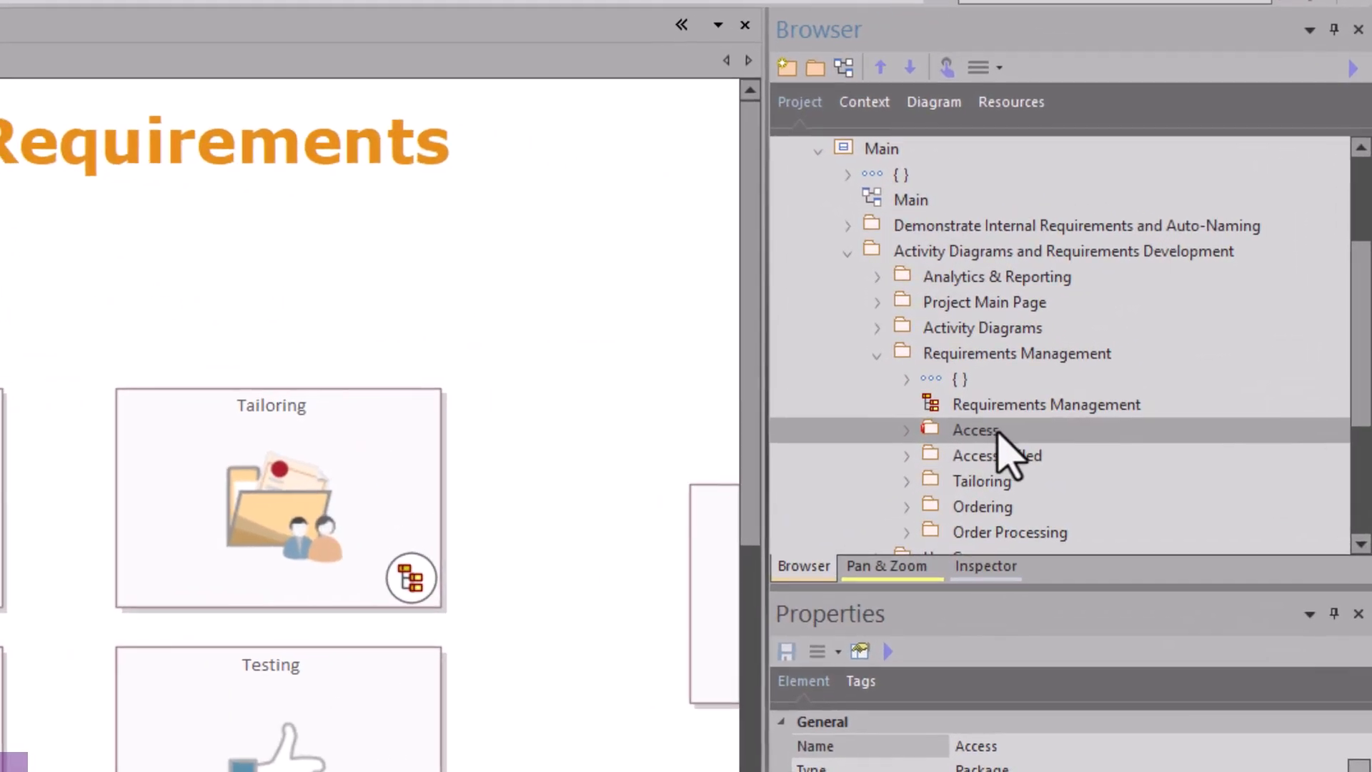
click(905, 431)
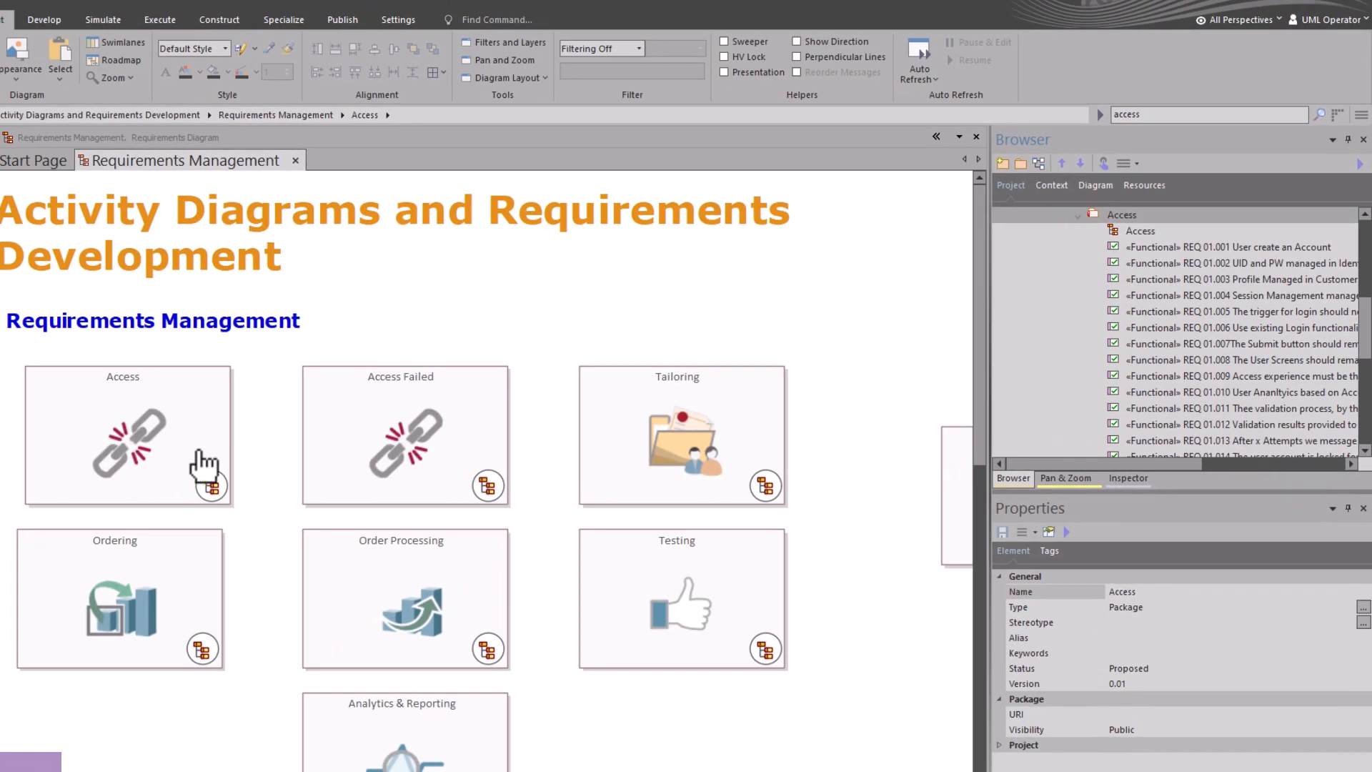
click(205, 480)
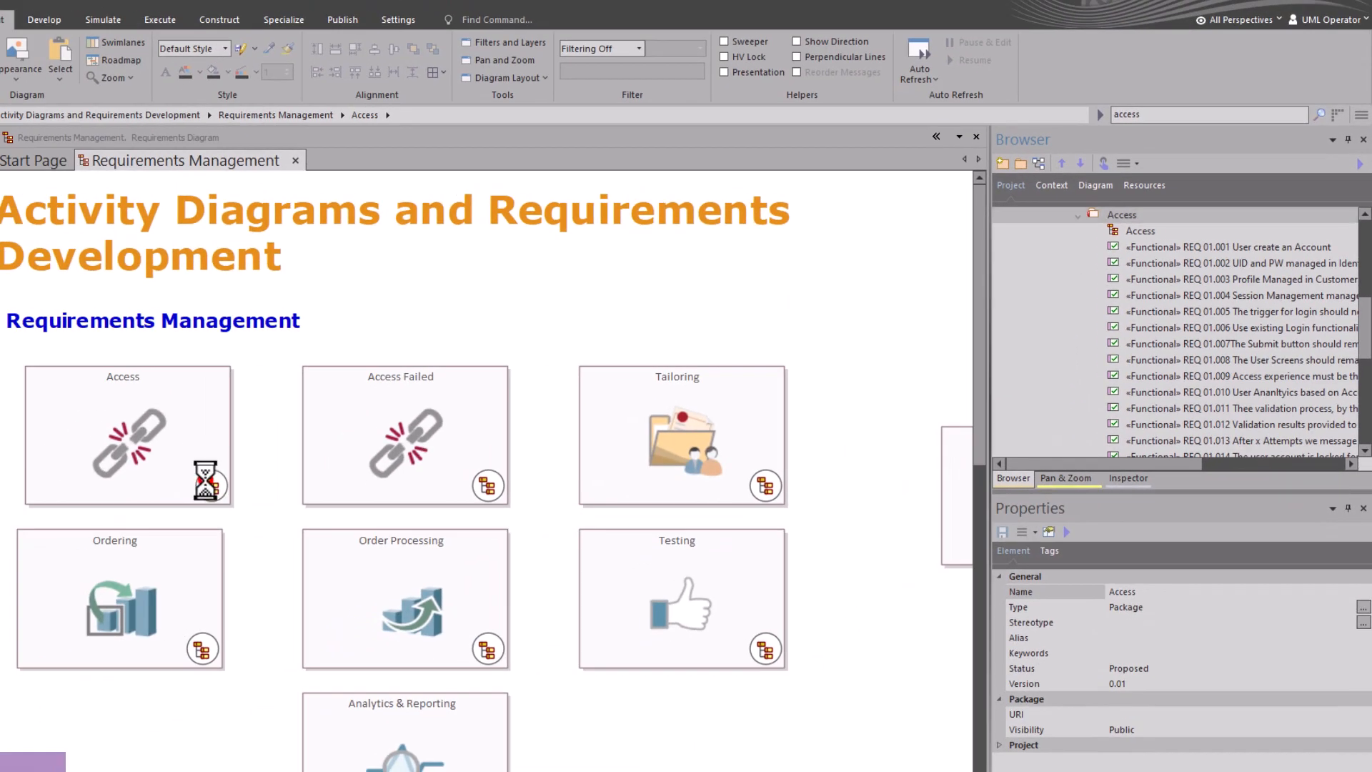
click(561, 759)
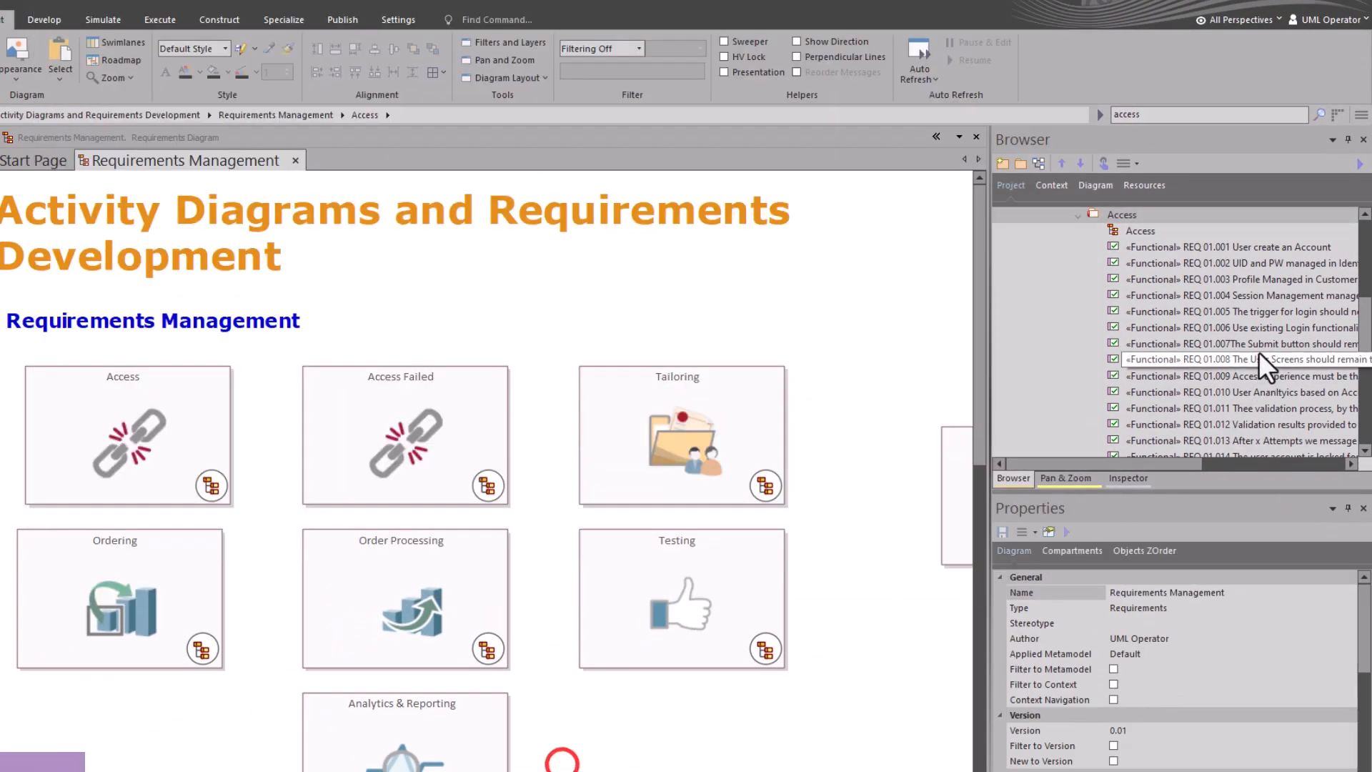
scroll(1179, 225, up, 1)
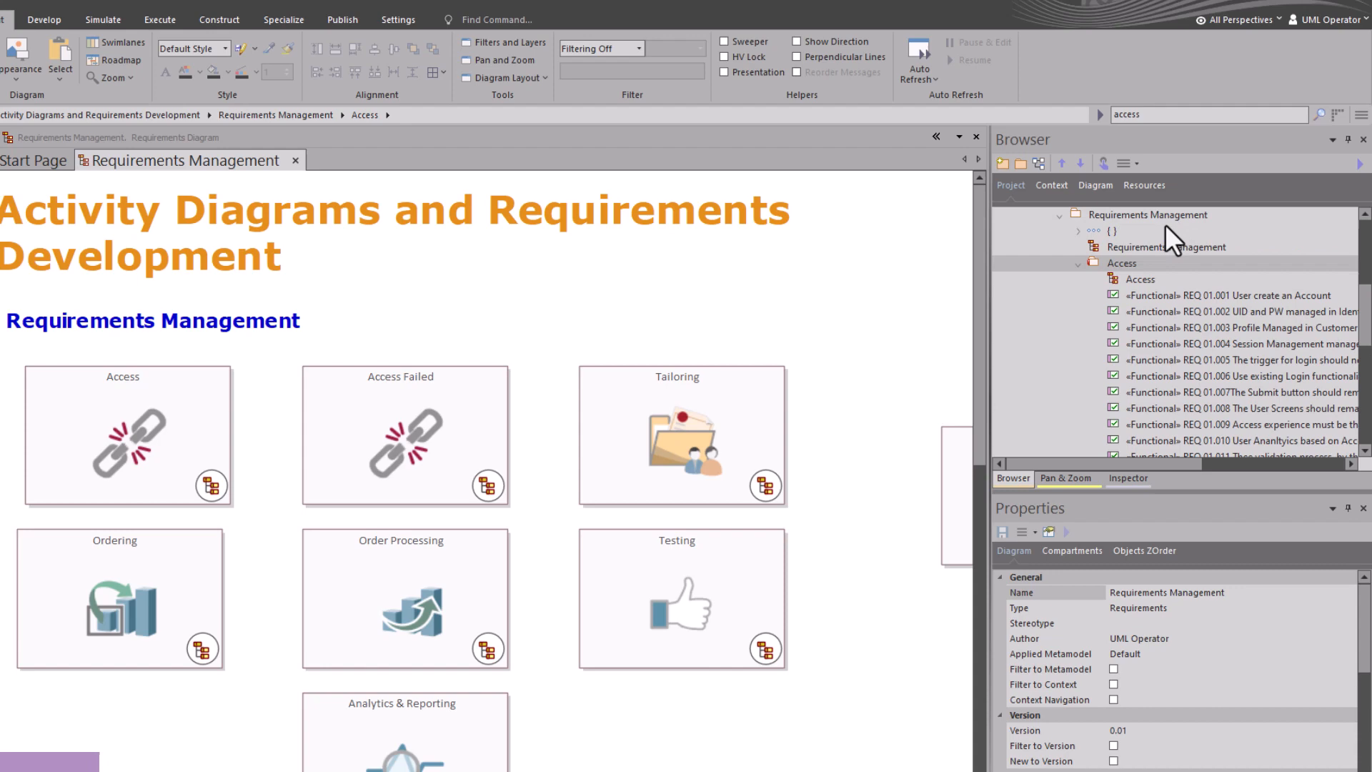
click(1138, 264)
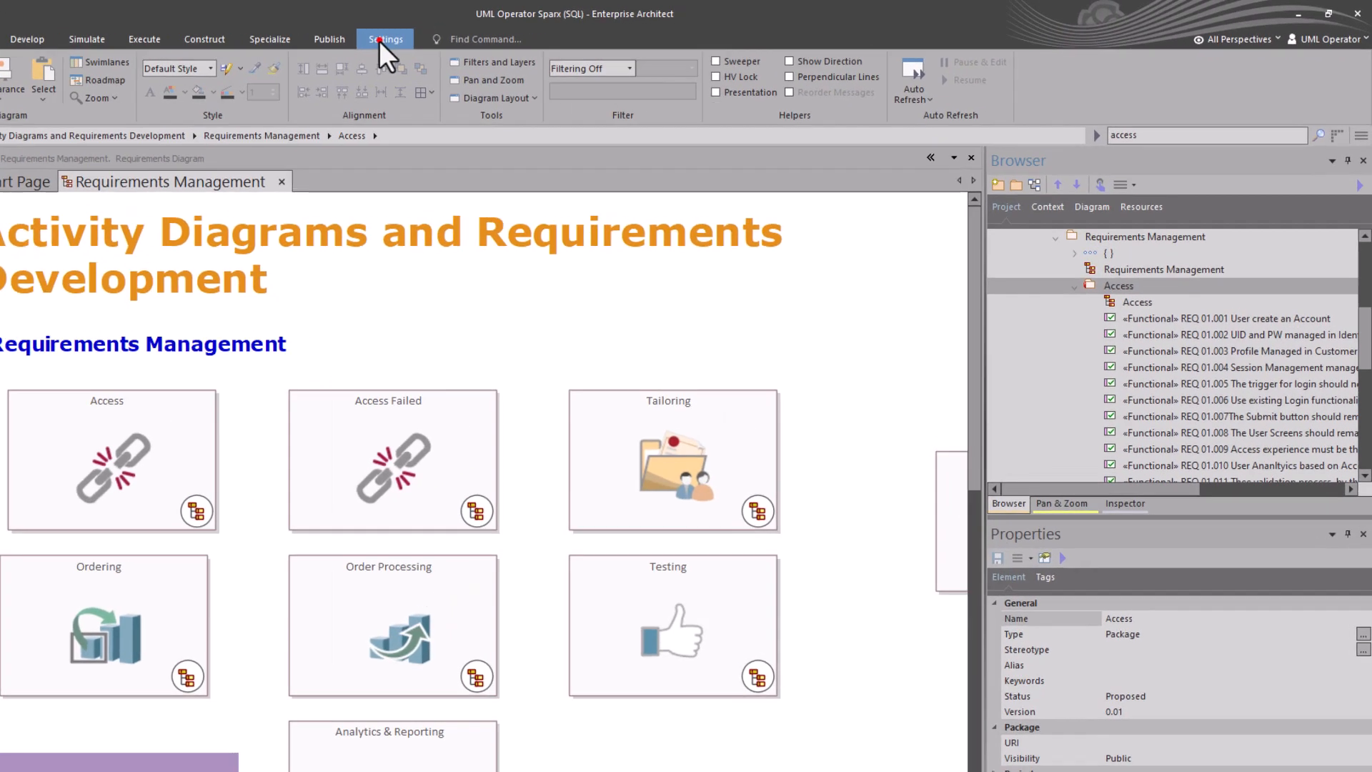
Open the Access package's version control options and examine its XEA filename path.
click(506, 35)
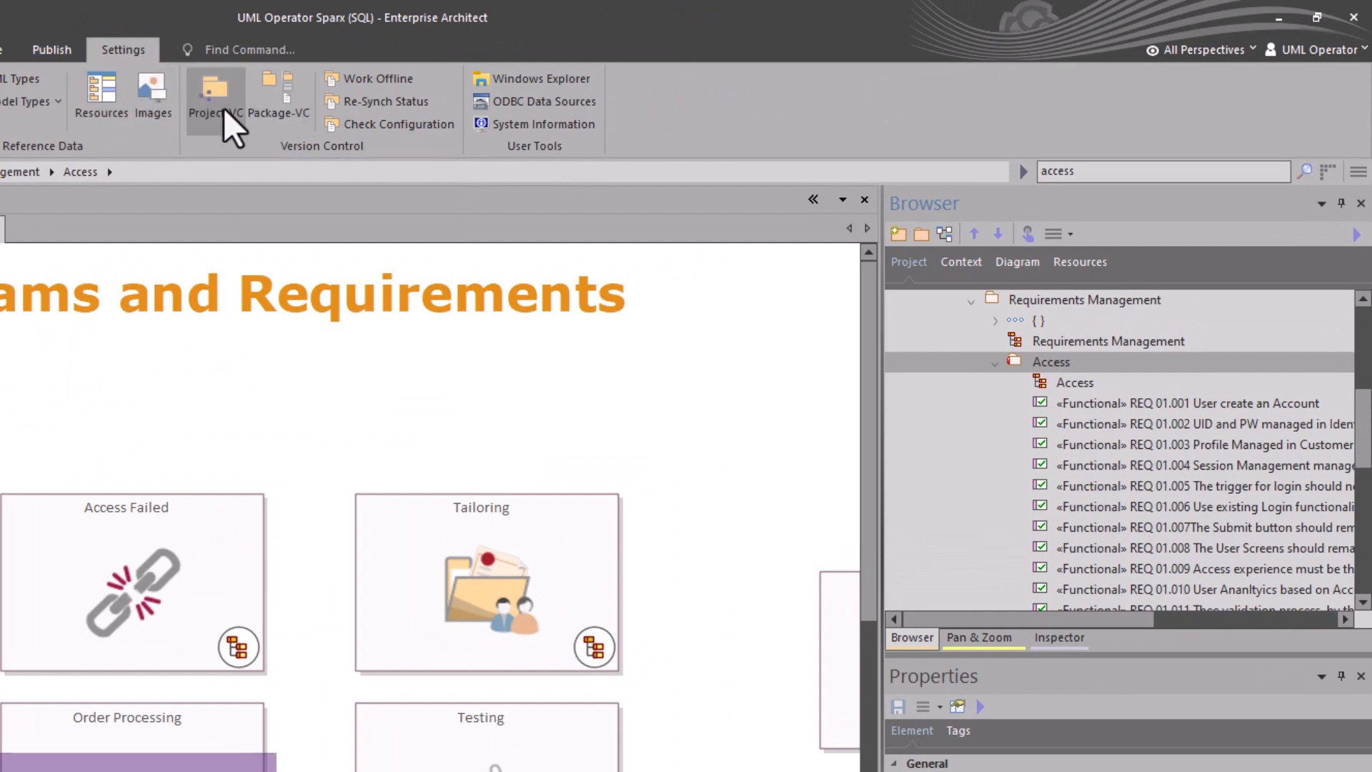
click(266, 100)
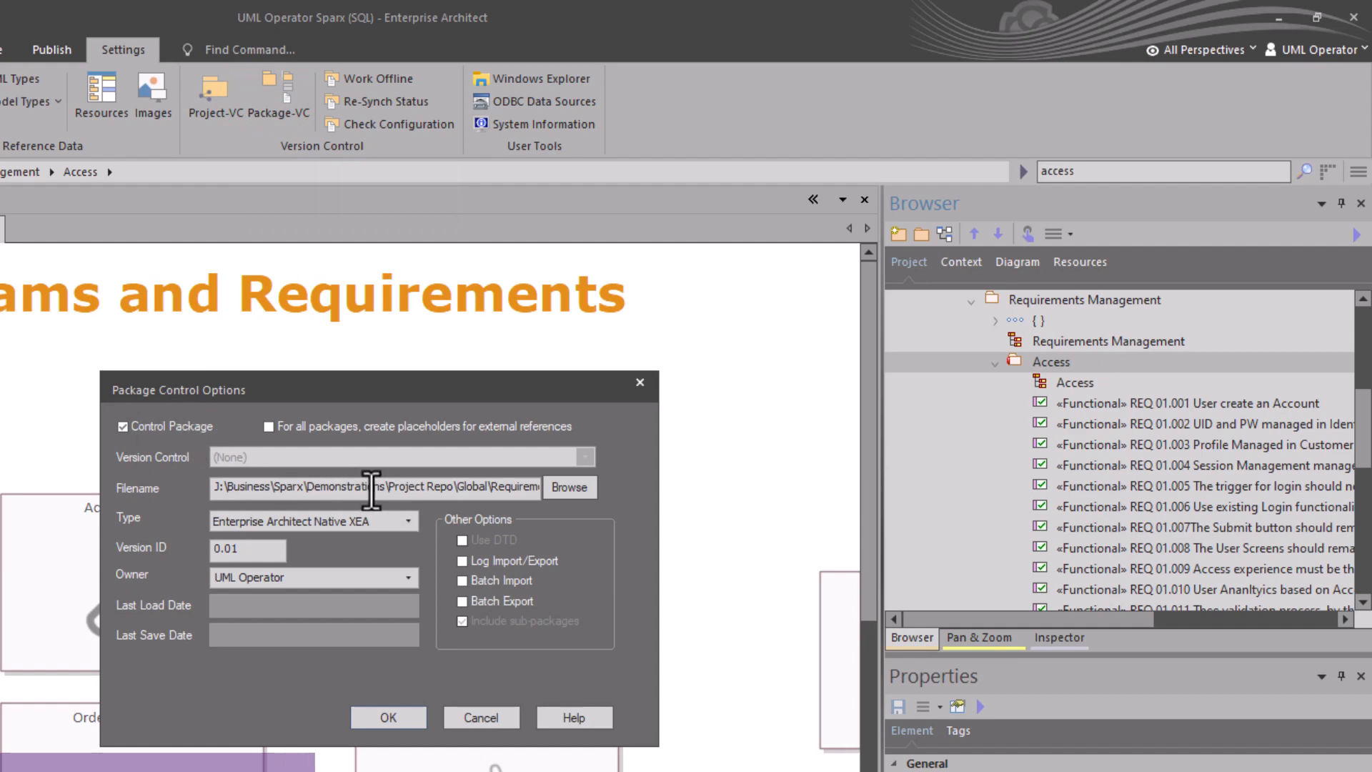
drag(371, 488, 525, 493)
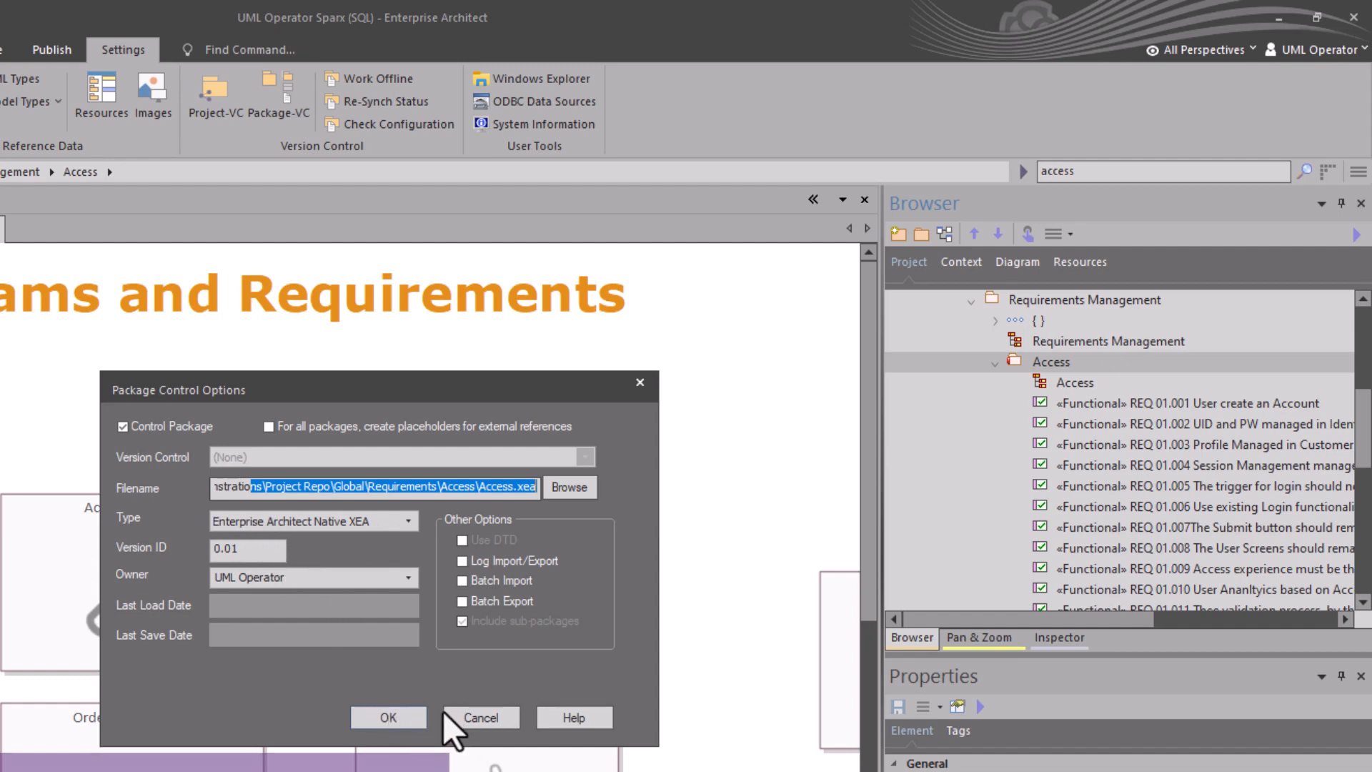
click(411, 715)
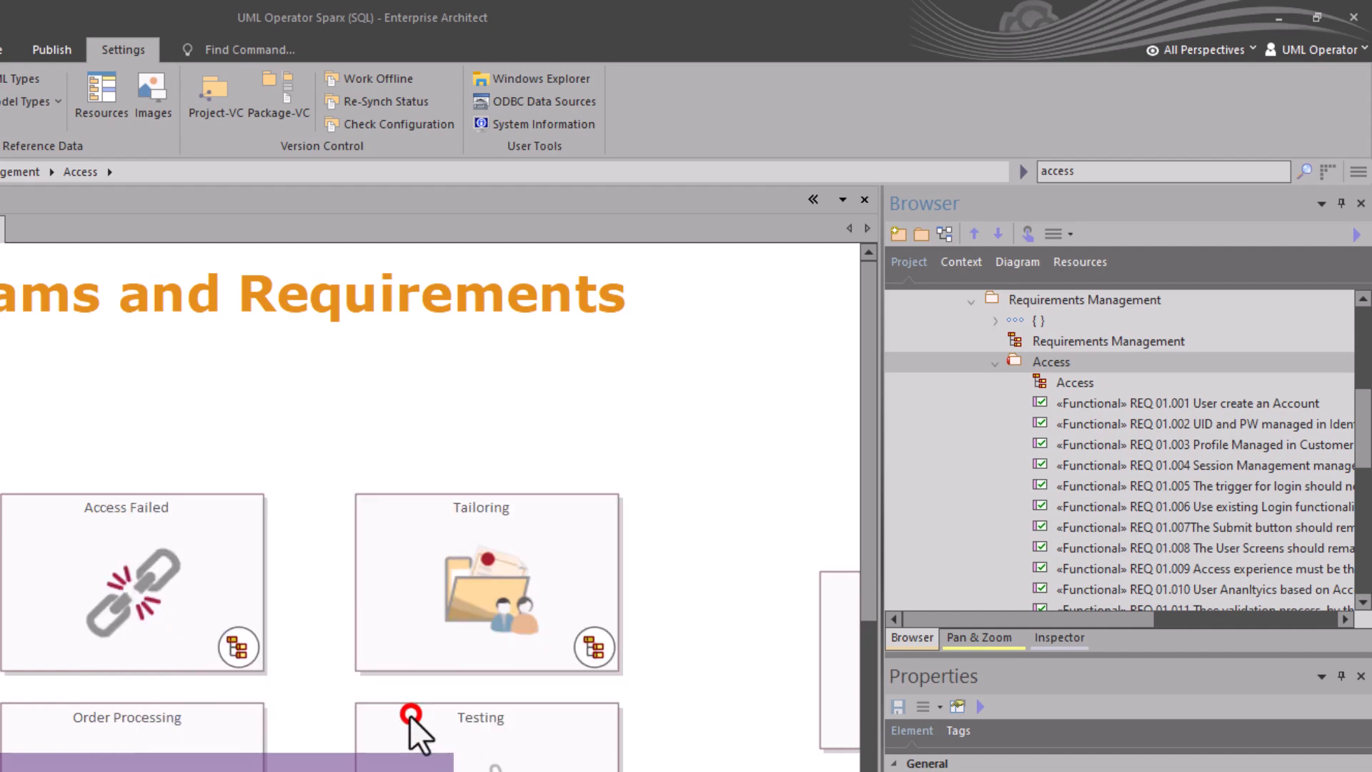
Open the Export Package dialog for the Access package and examine the export filename path, then close it.
click(1032, 362)
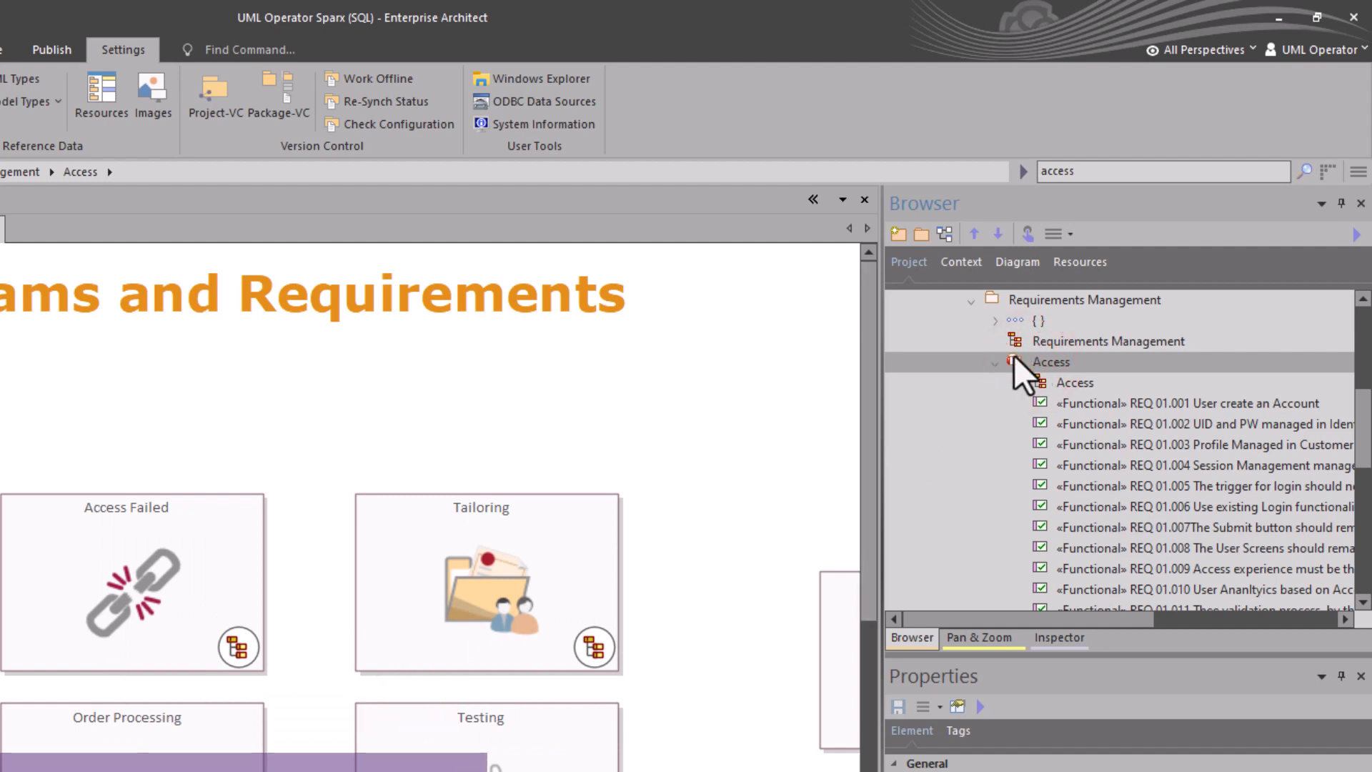
key(ctrl+alt+e)
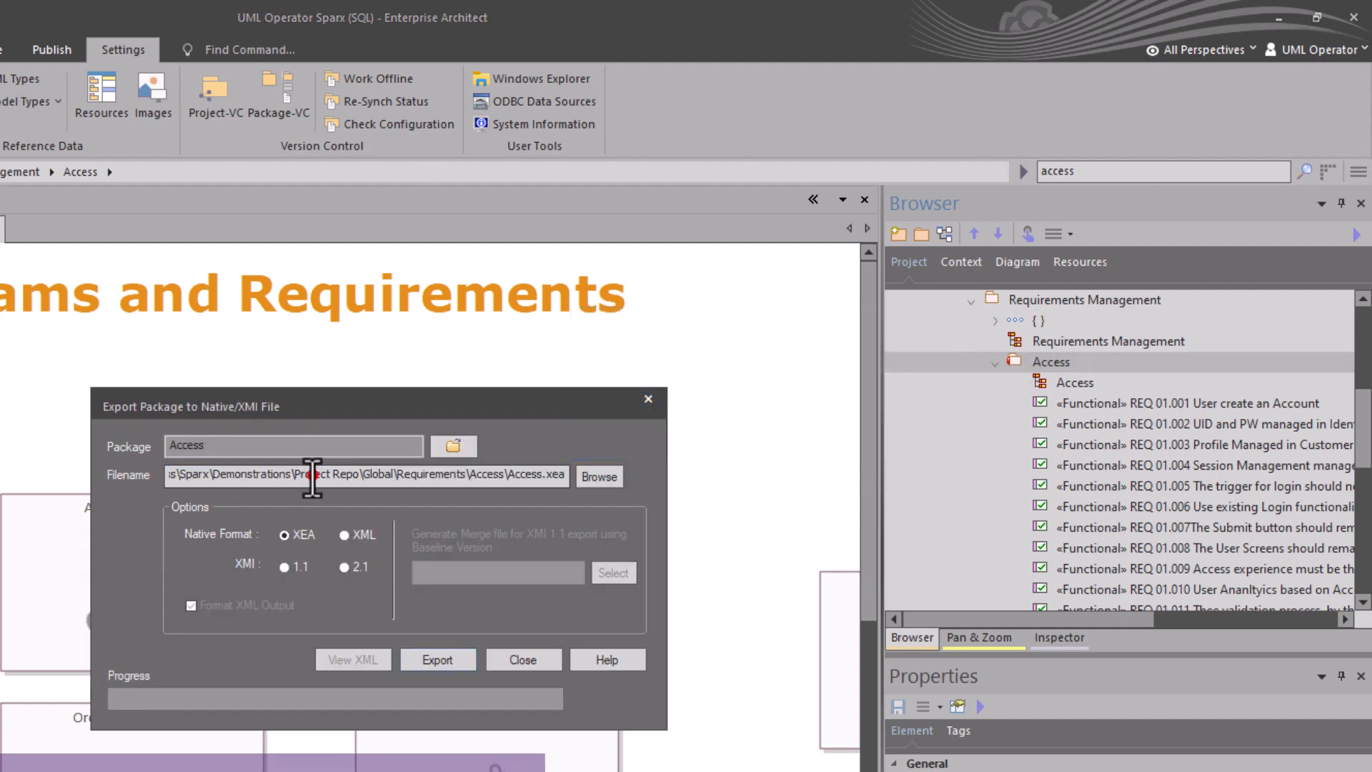
drag(315, 474, 543, 474)
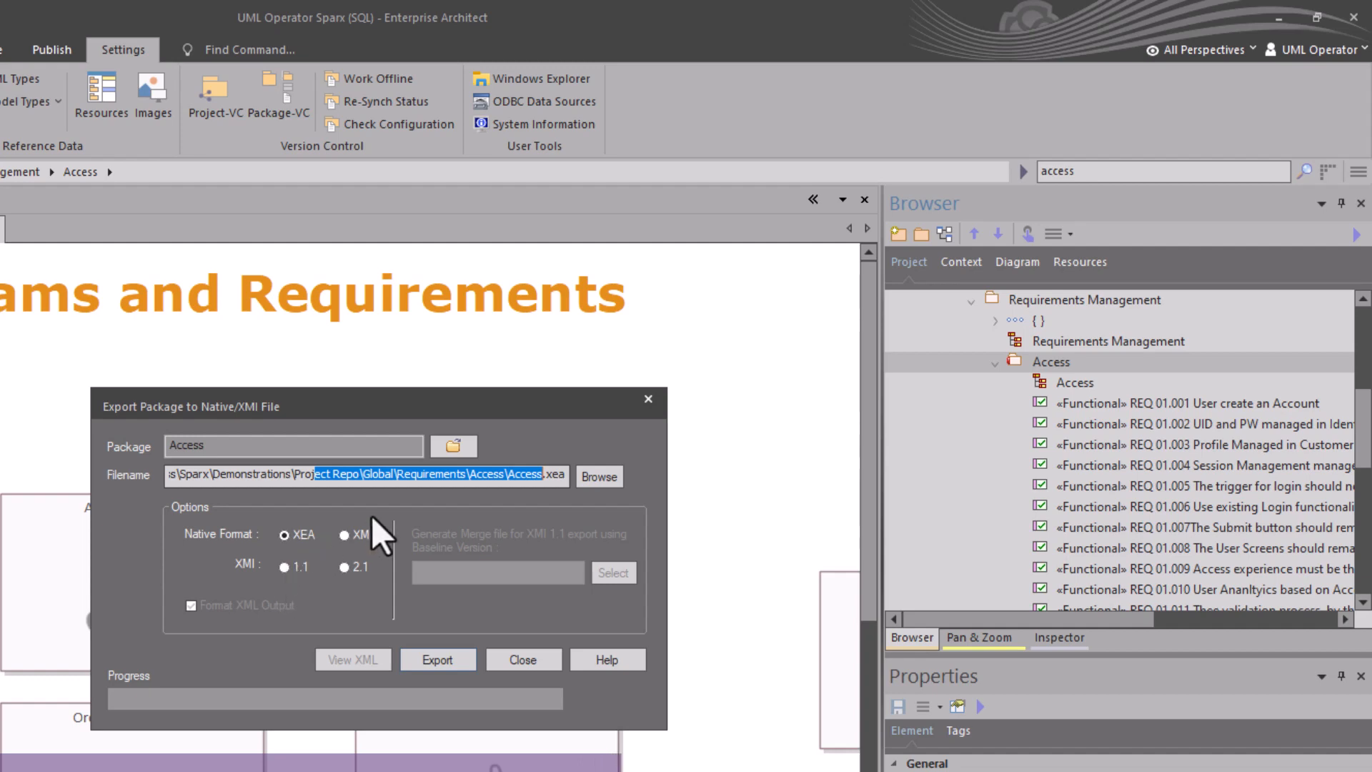
click(493, 474)
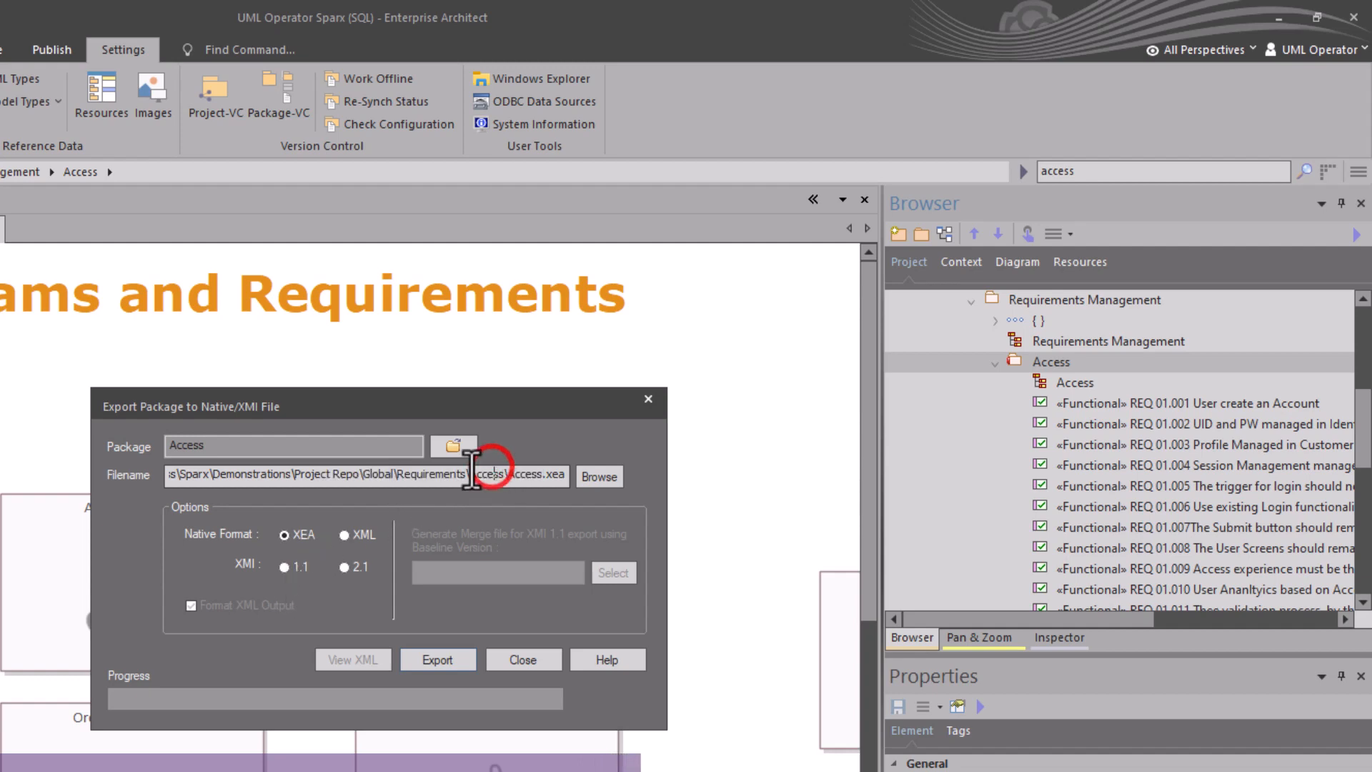
drag(469, 474, 562, 473)
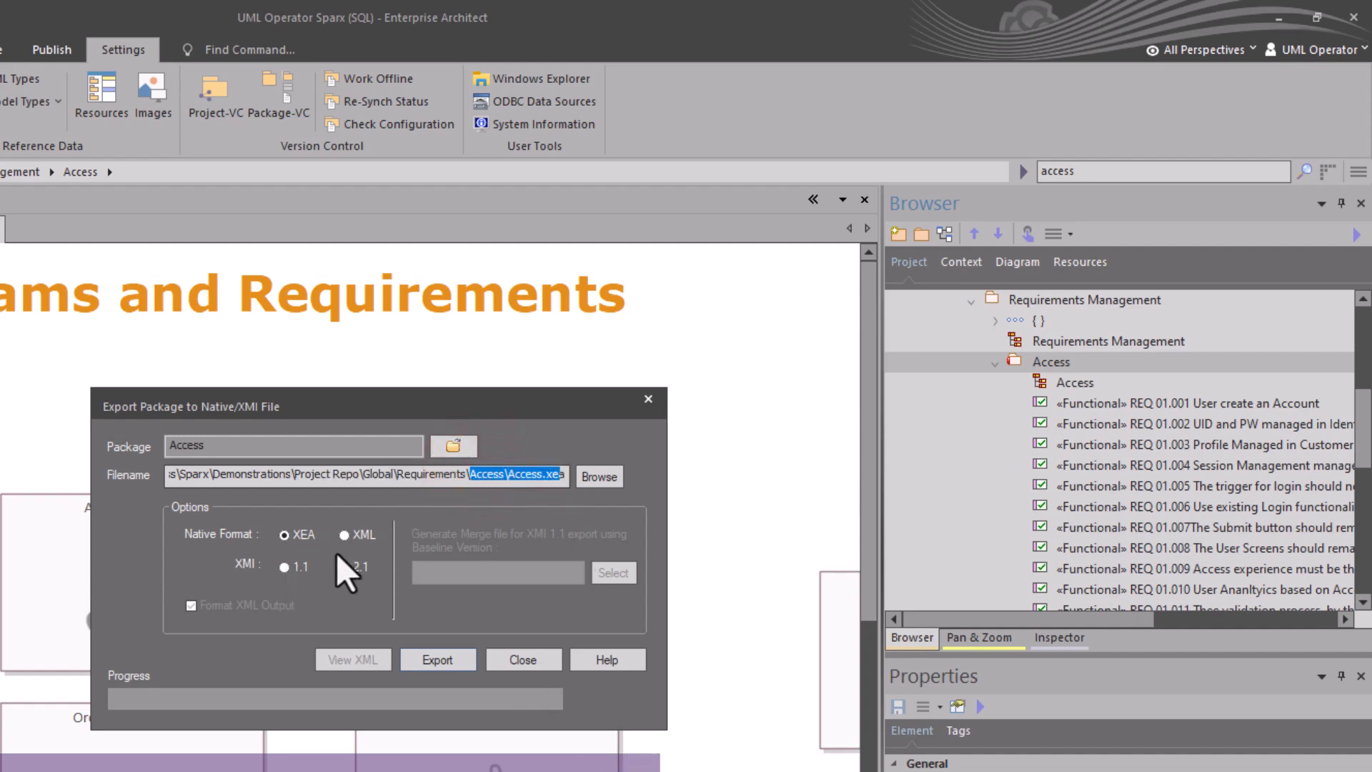
click(524, 658)
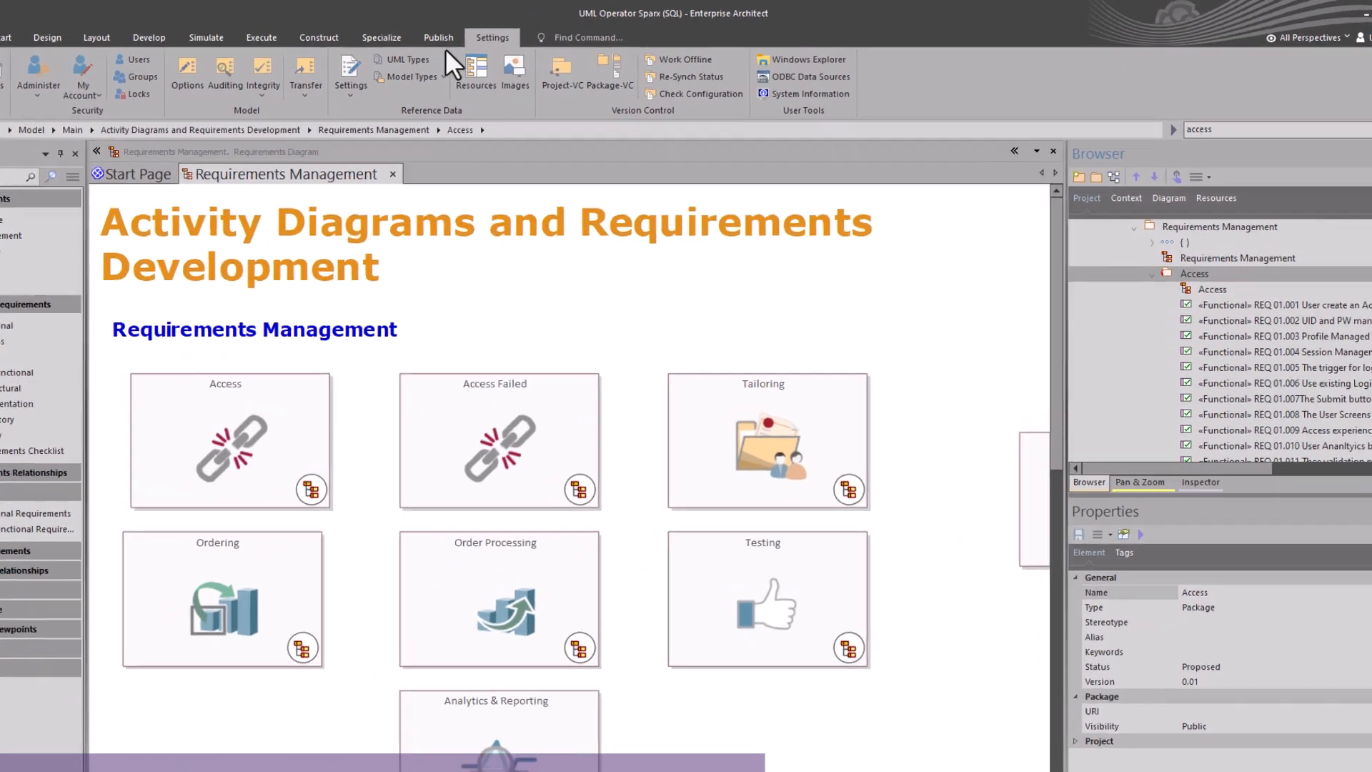
Open the Reusable Asset Service, connect to the UMLO Demo registry and choose Global Assets storage.
click(460, 35)
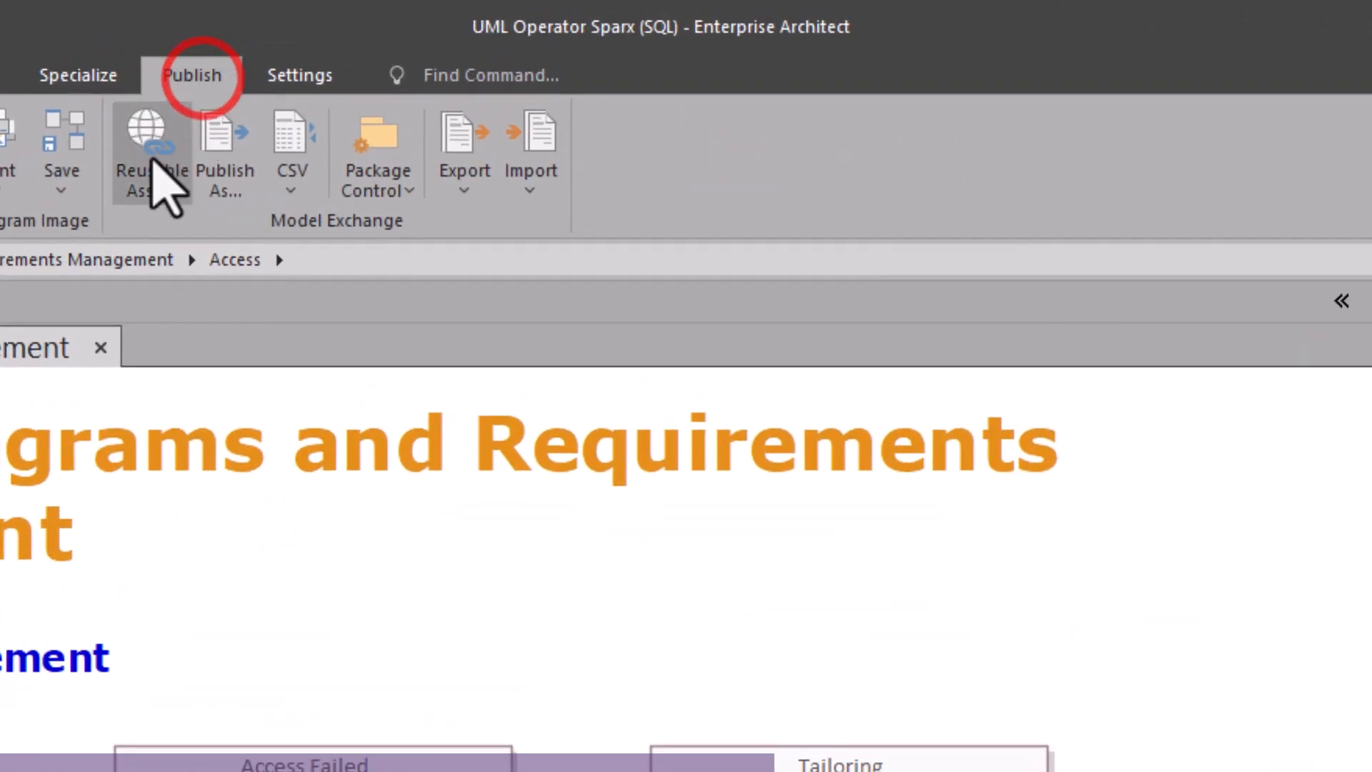
click(143, 163)
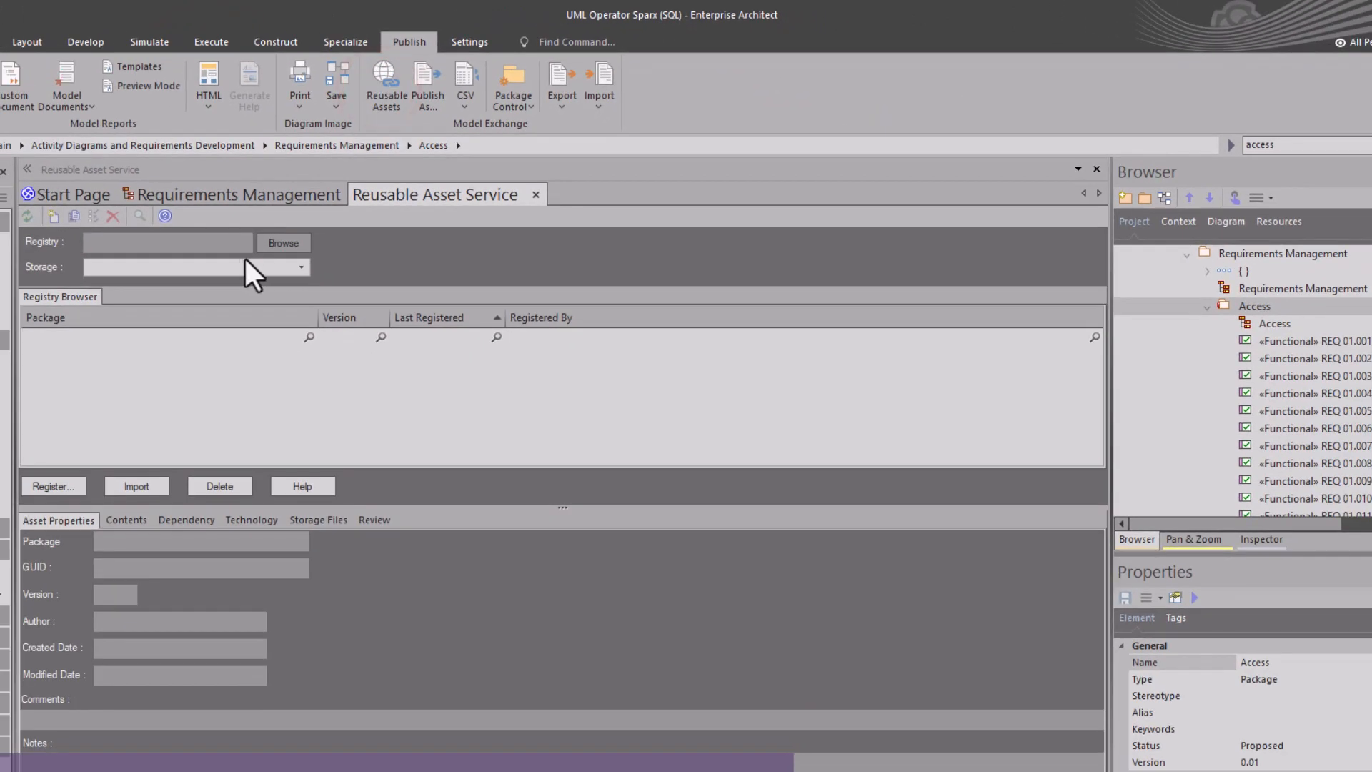
click(283, 243)
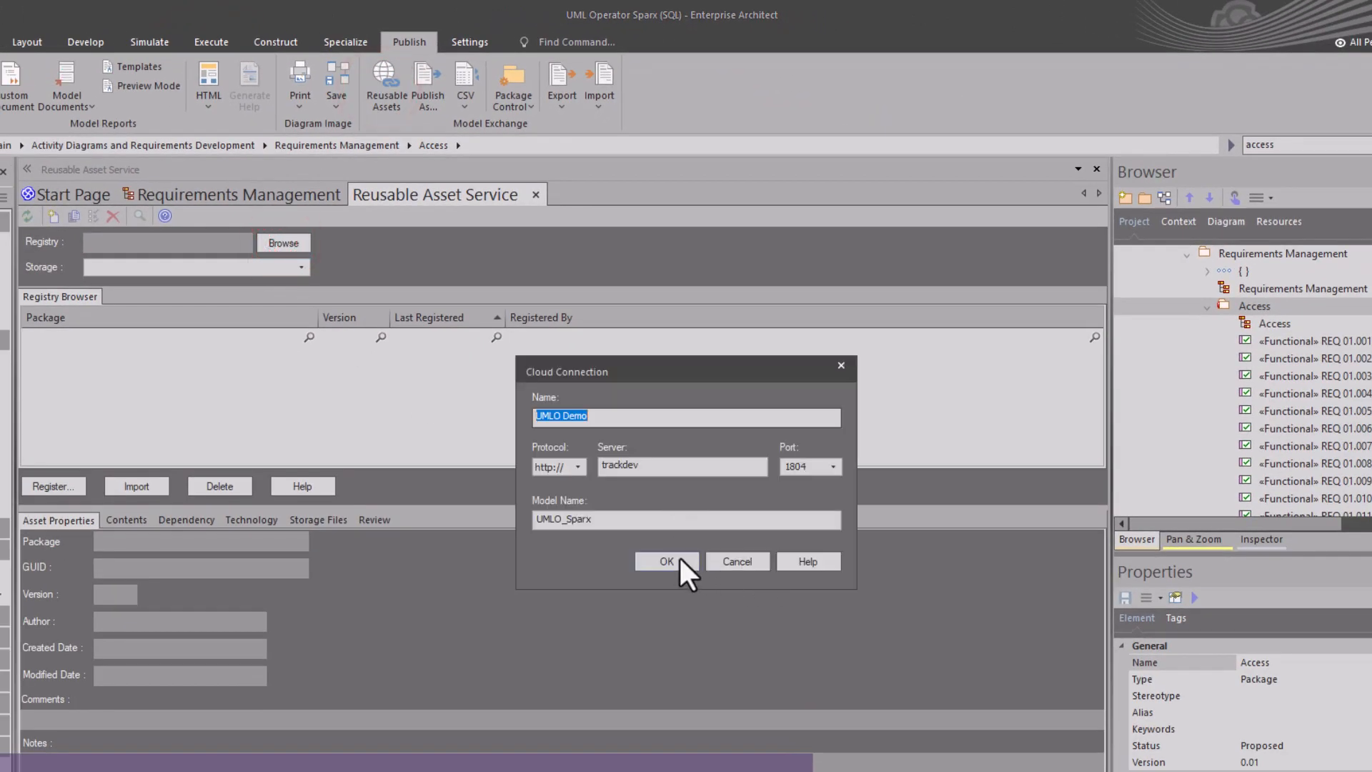
click(672, 556)
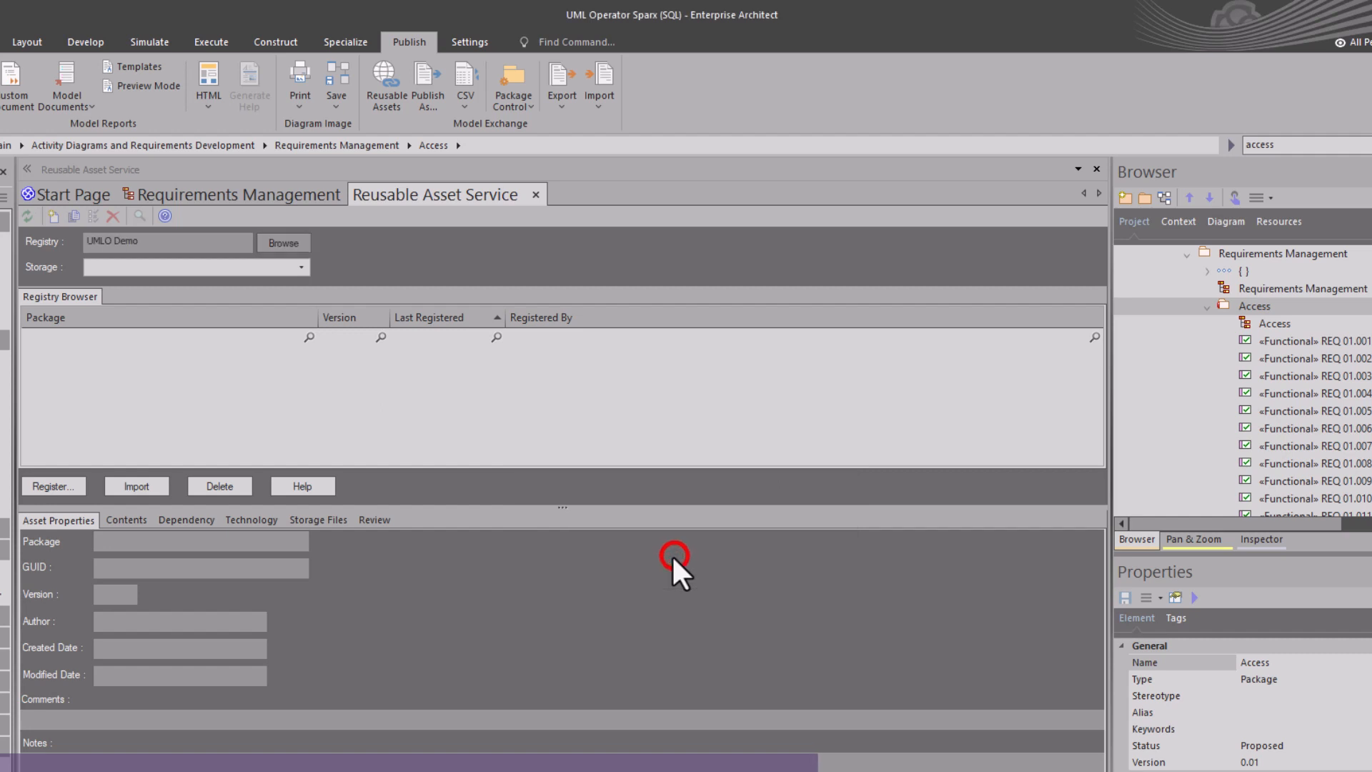
click(298, 265)
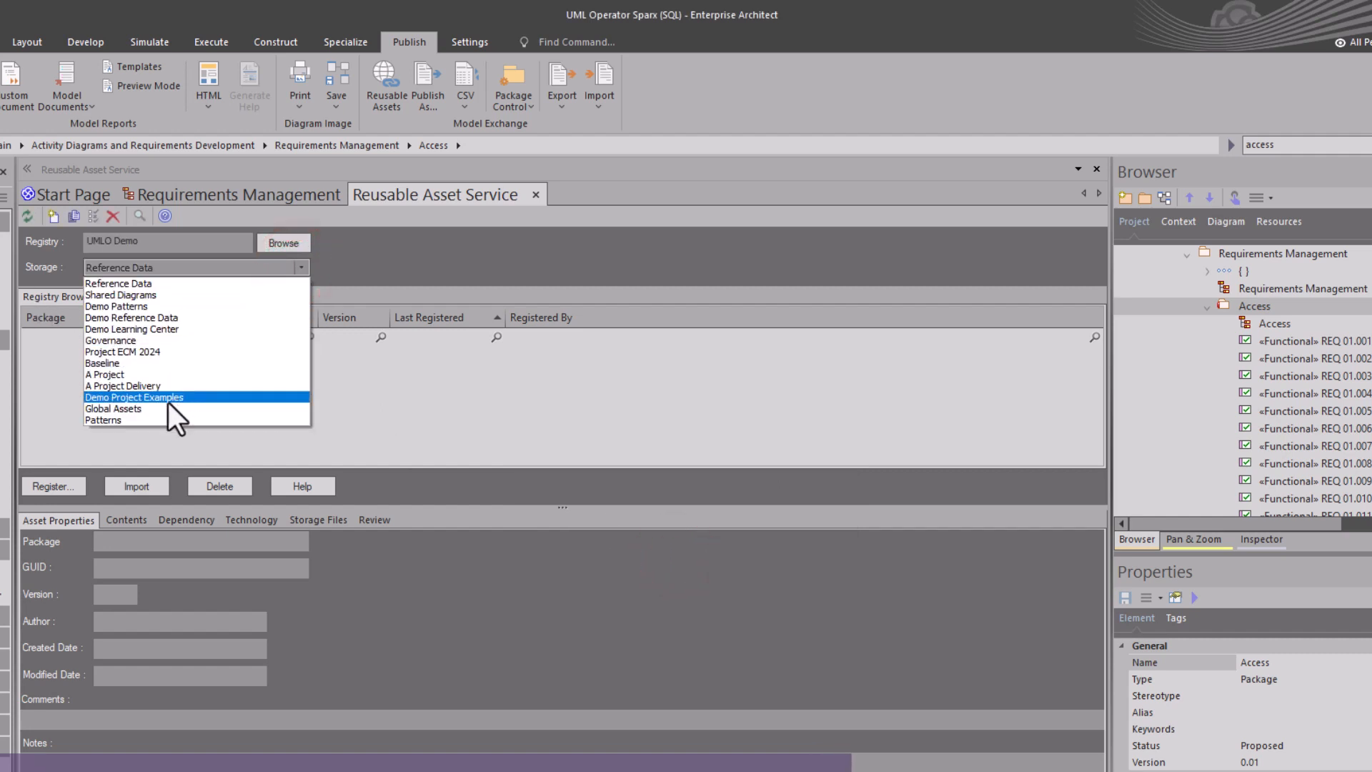
click(144, 406)
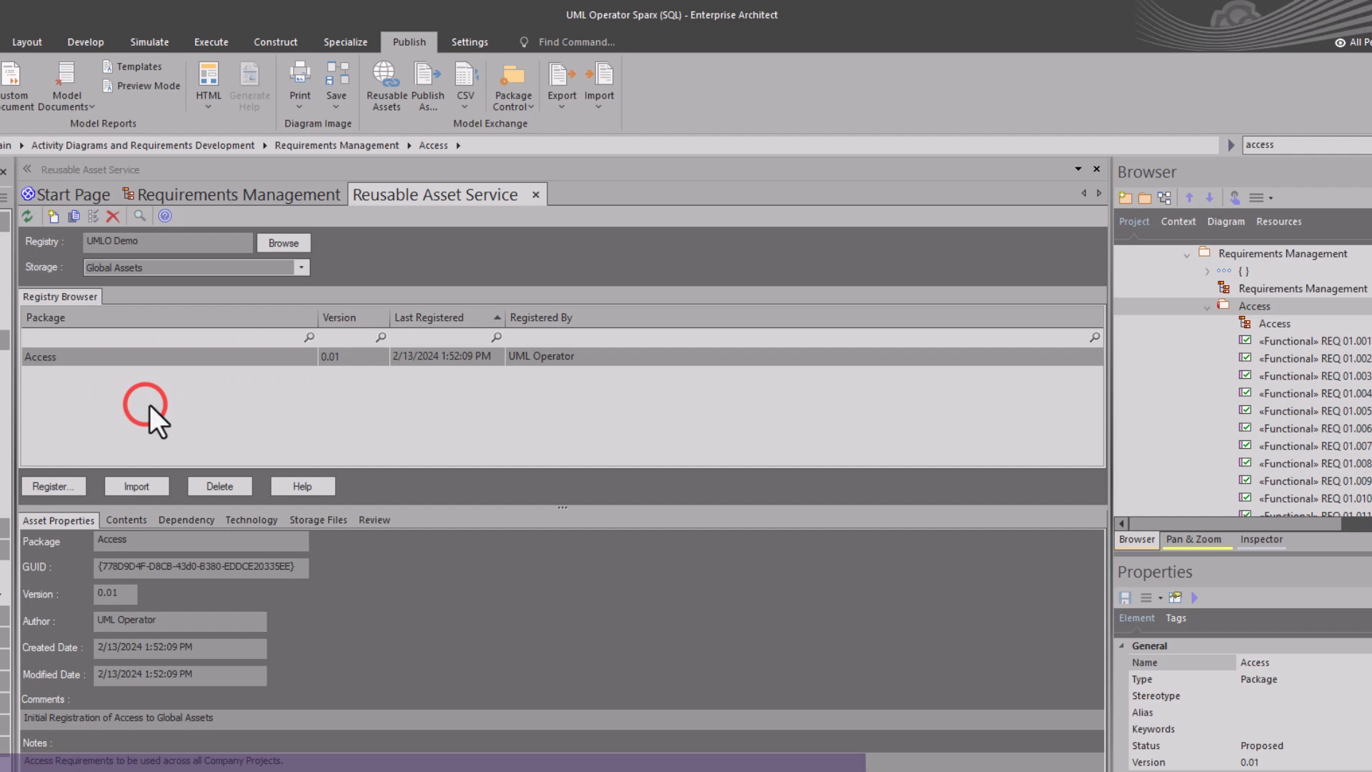
Select the registered Access asset and preview the Access Review diagram in its contents.
click(91, 359)
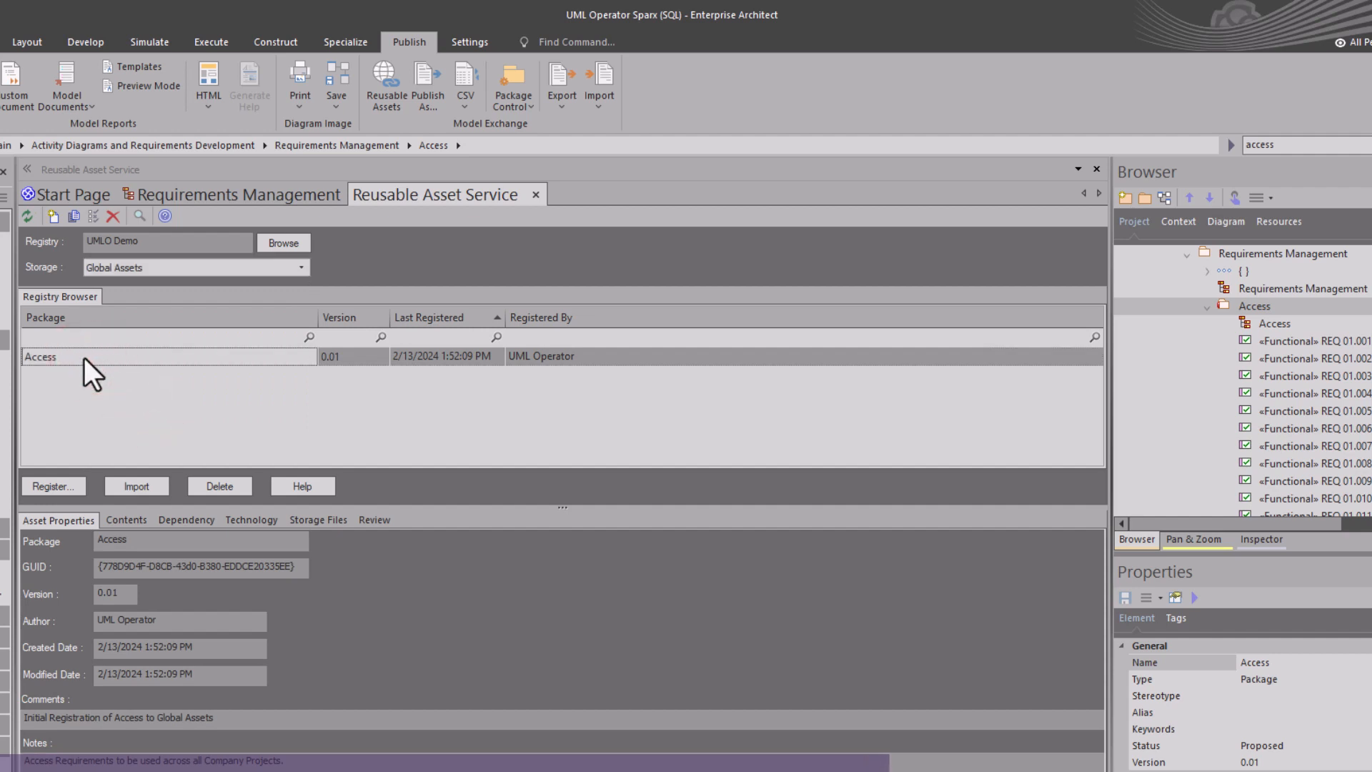
click(337, 358)
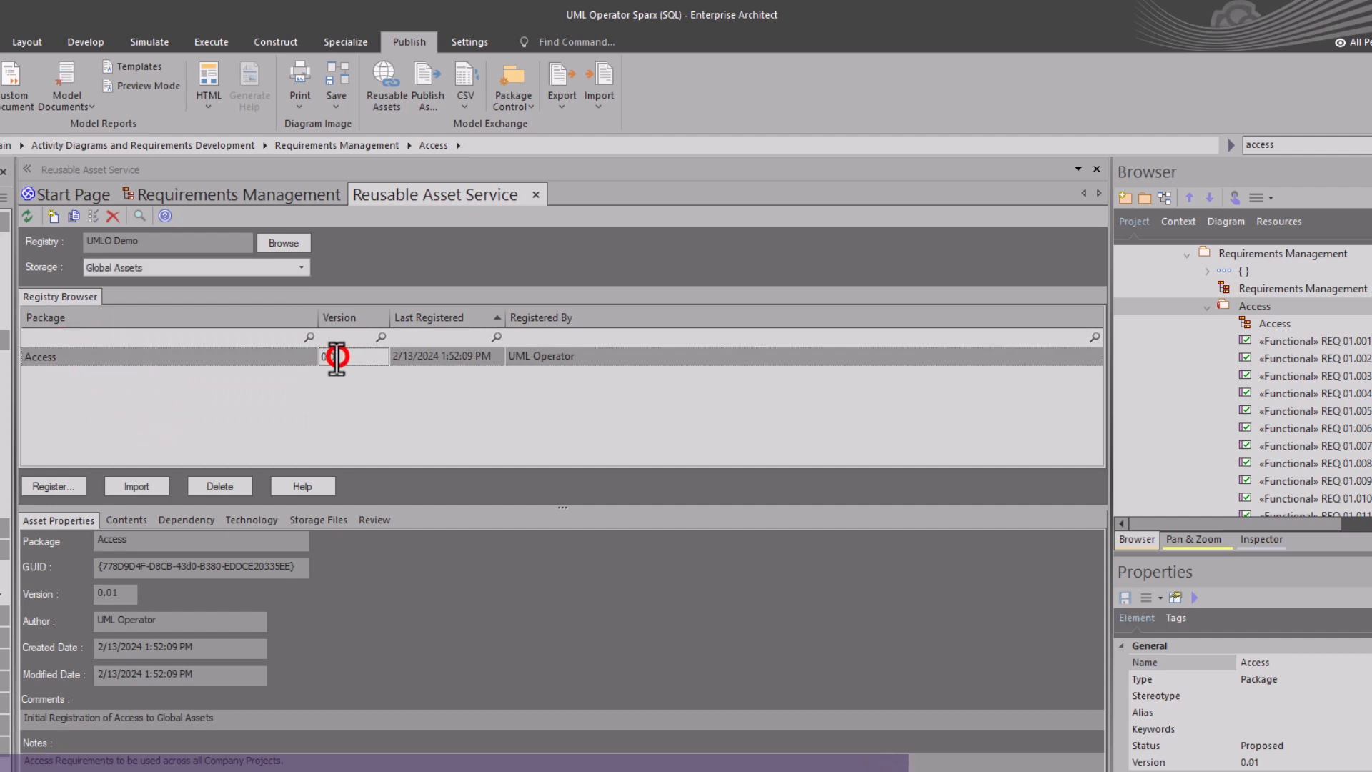
click(126, 517)
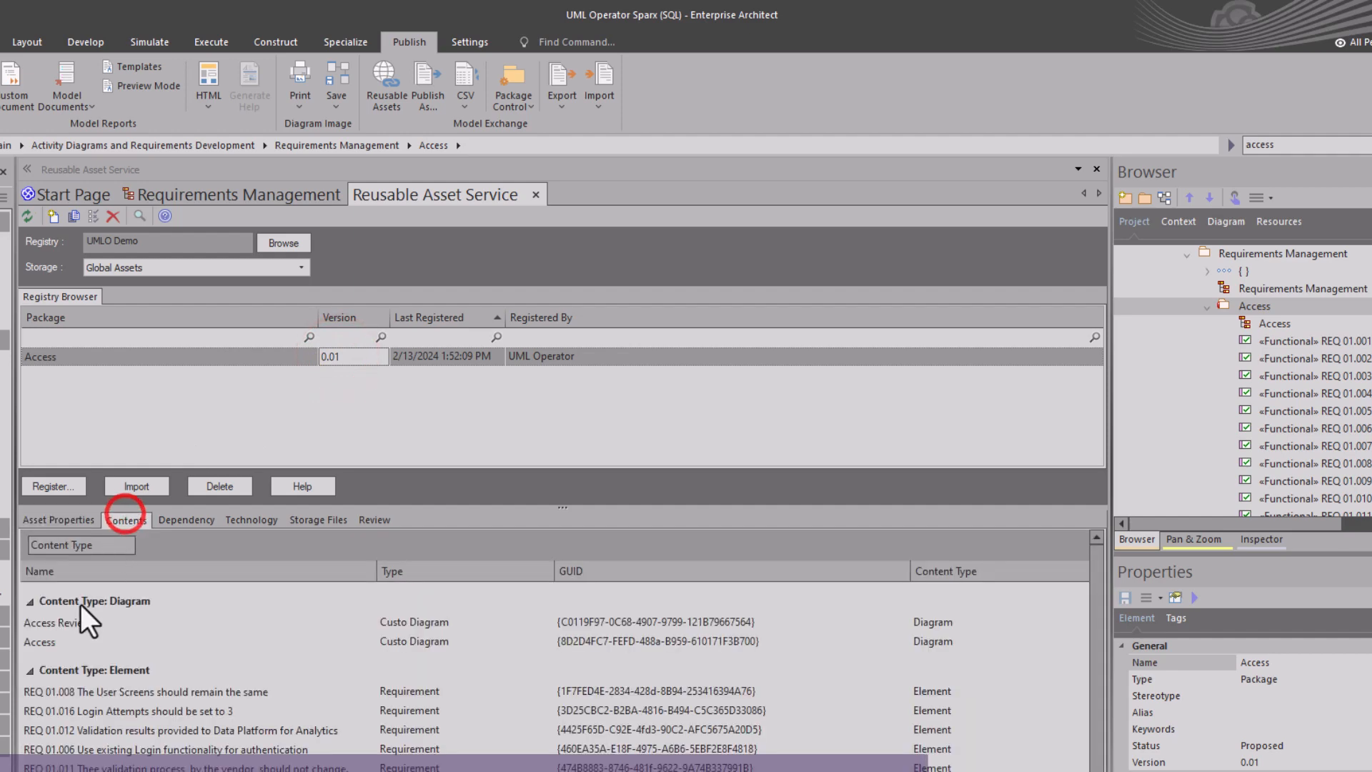
click(50, 622)
double_click(51, 623)
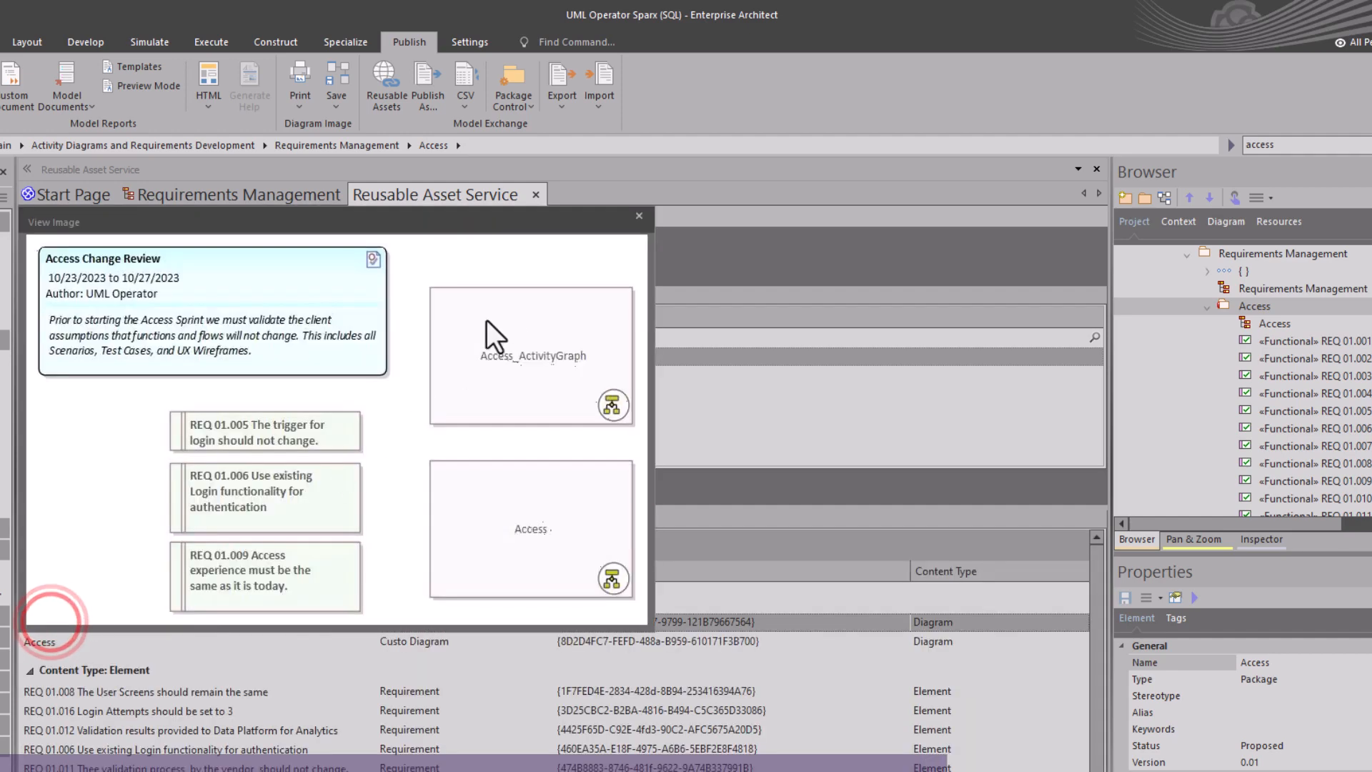
click(632, 217)
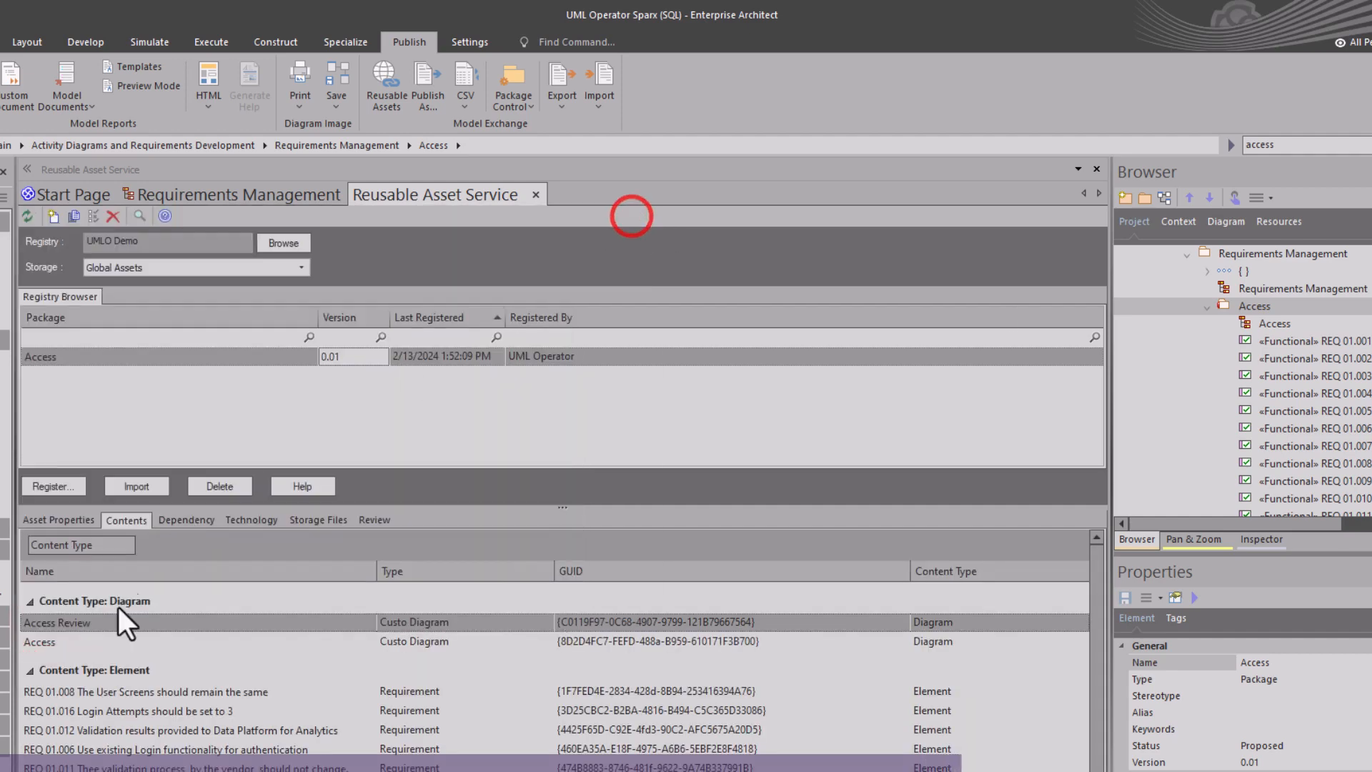
Preview the Access diagram, scroll through the asset's requirement contents, and close the Reusable Asset Service.
double_click(50, 645)
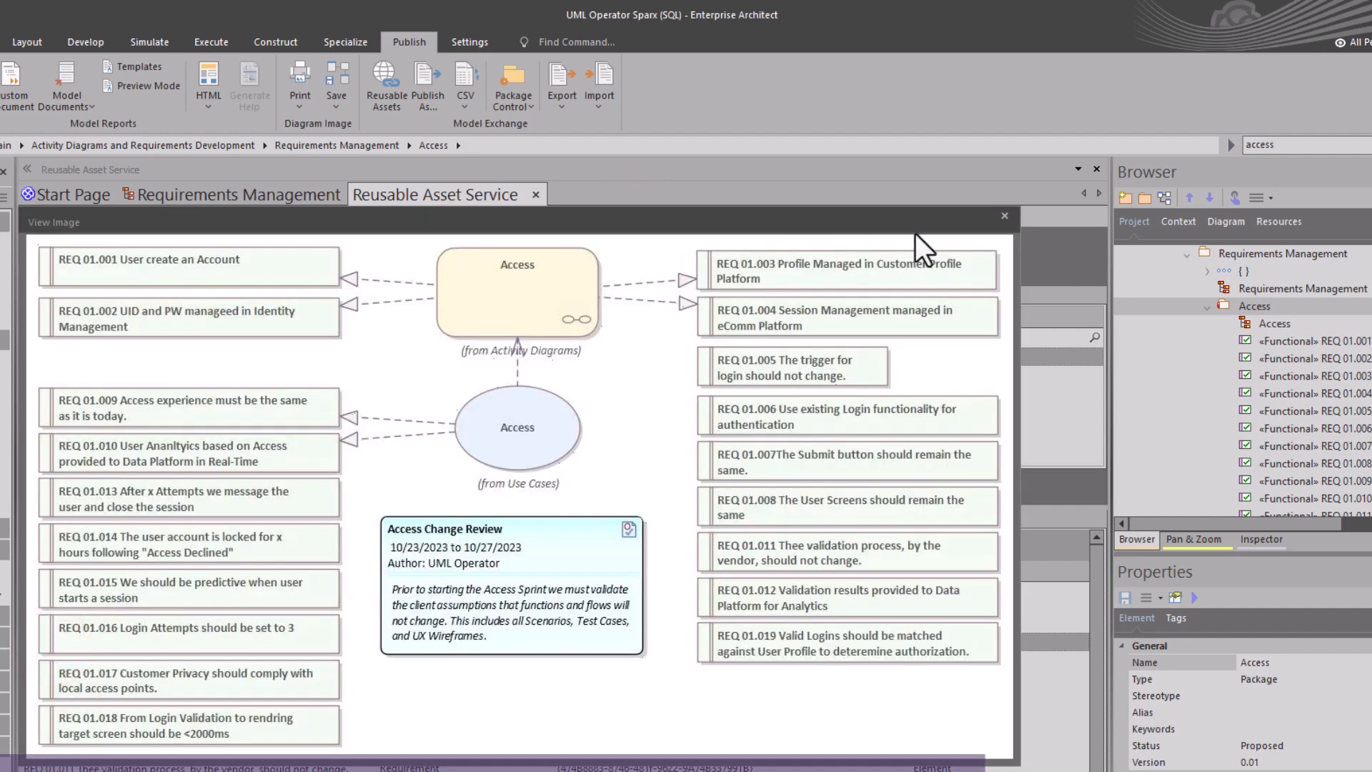
click(1004, 215)
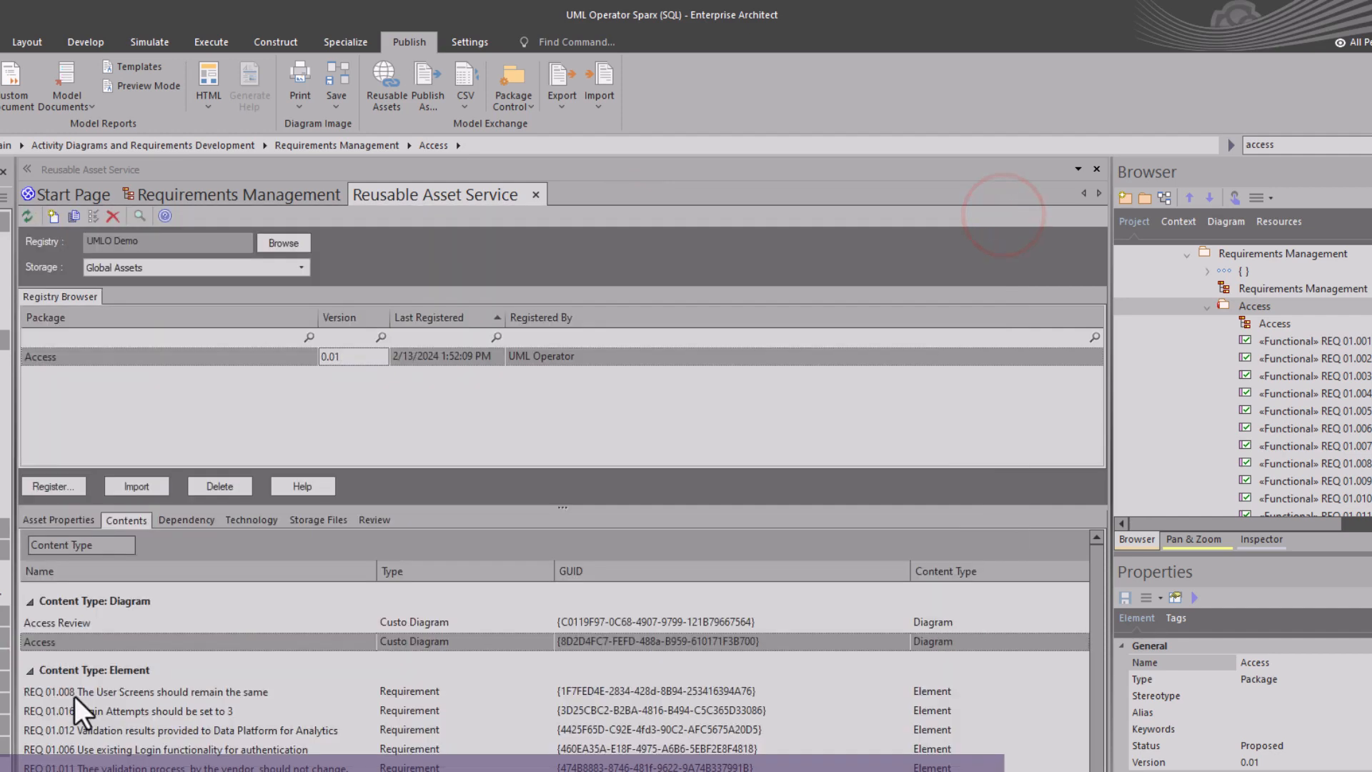
scroll(72, 689, down, 3)
scroll(75, 704, down, 1)
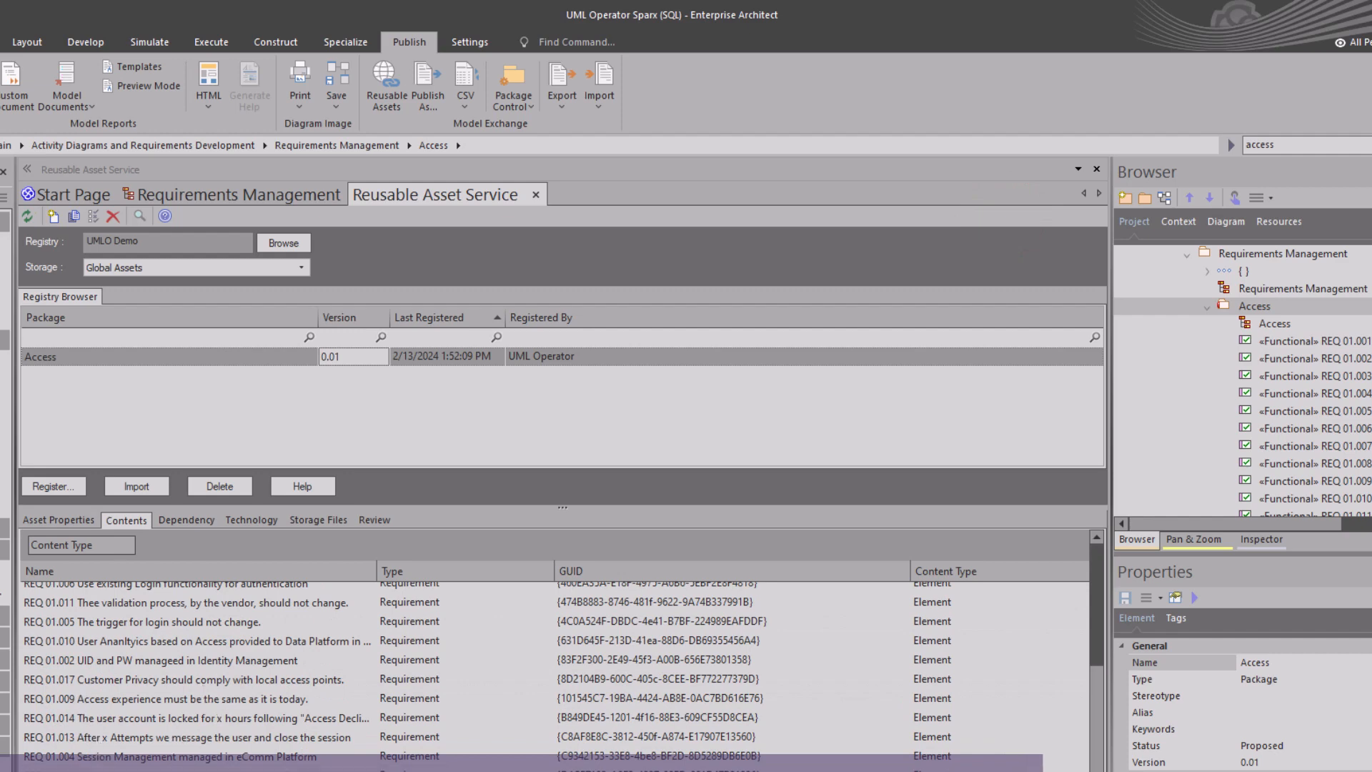
scroll(561, 664, up, 3)
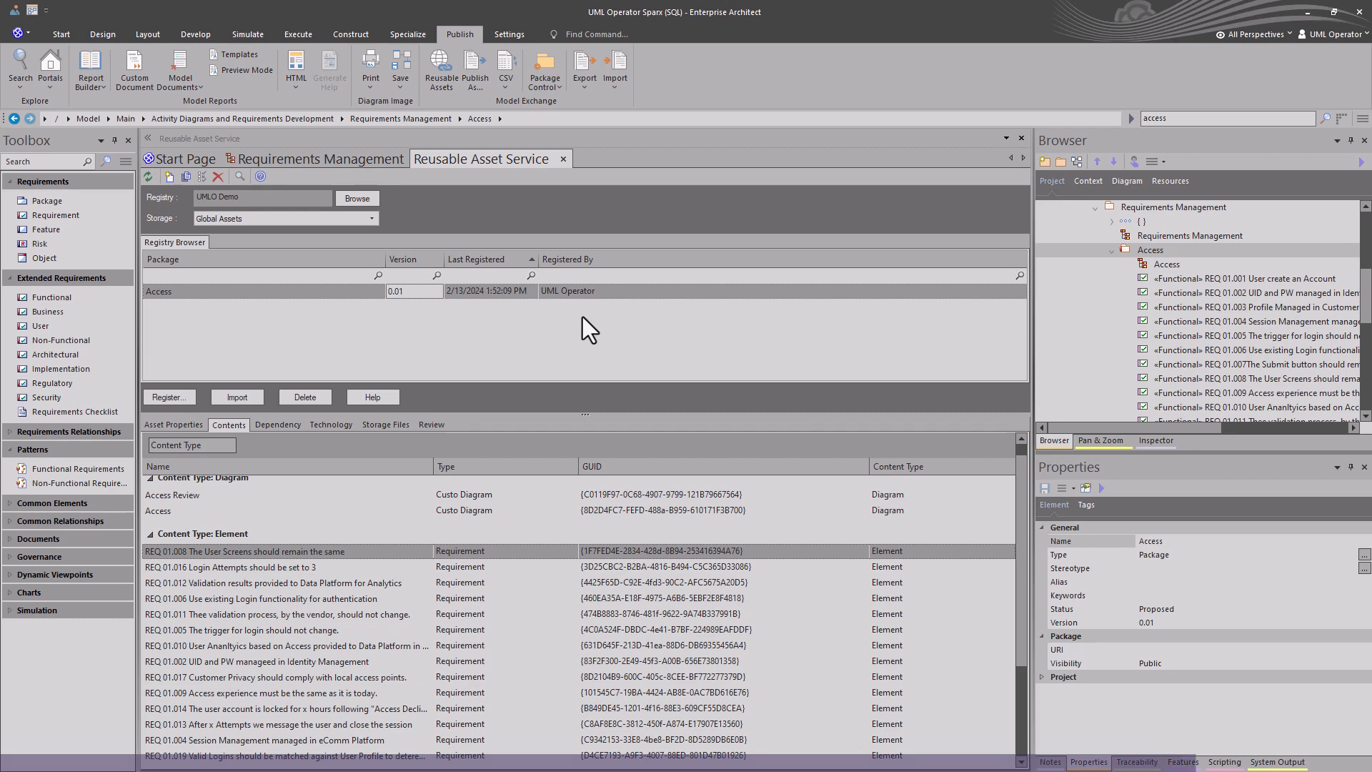
click(562, 157)
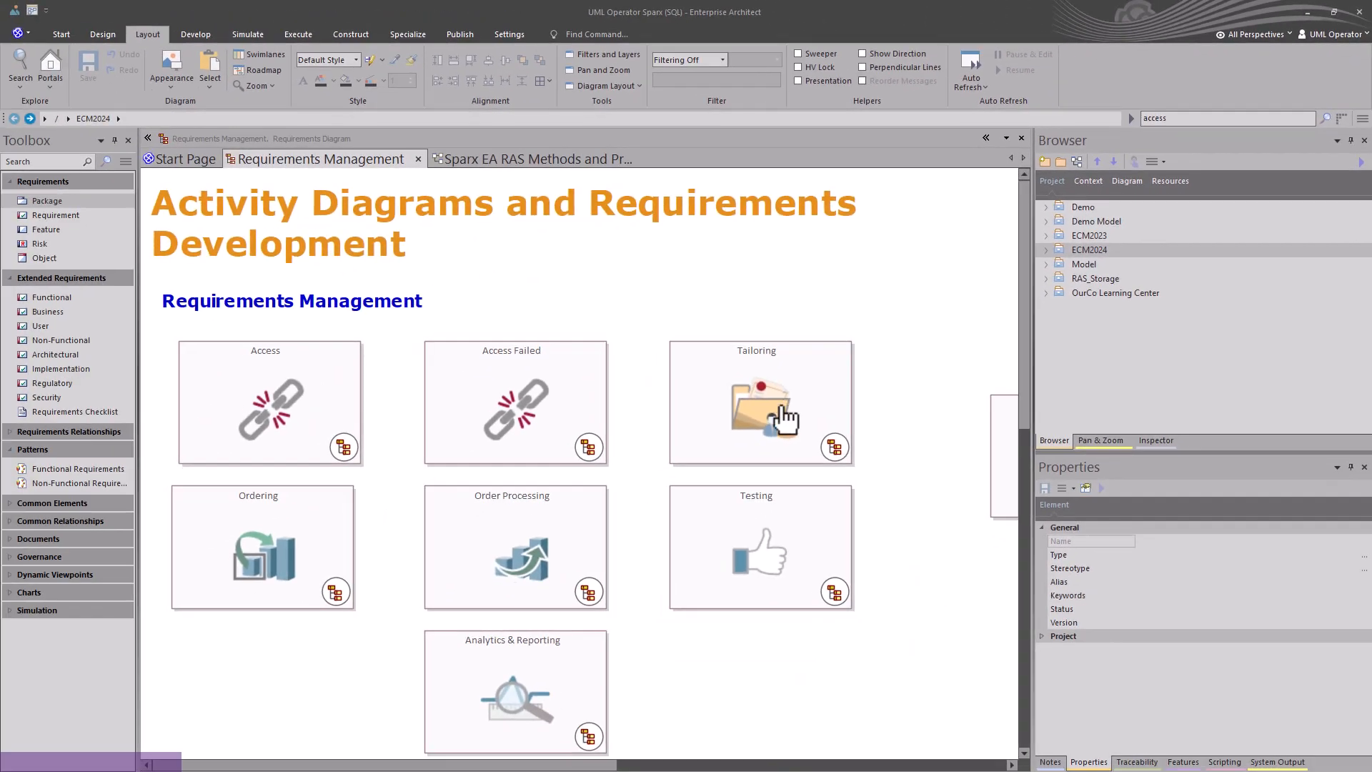
Locate the Requirements Management diagram in the browser from the diagram's context menu.
right_click(786, 613)
click(785, 613)
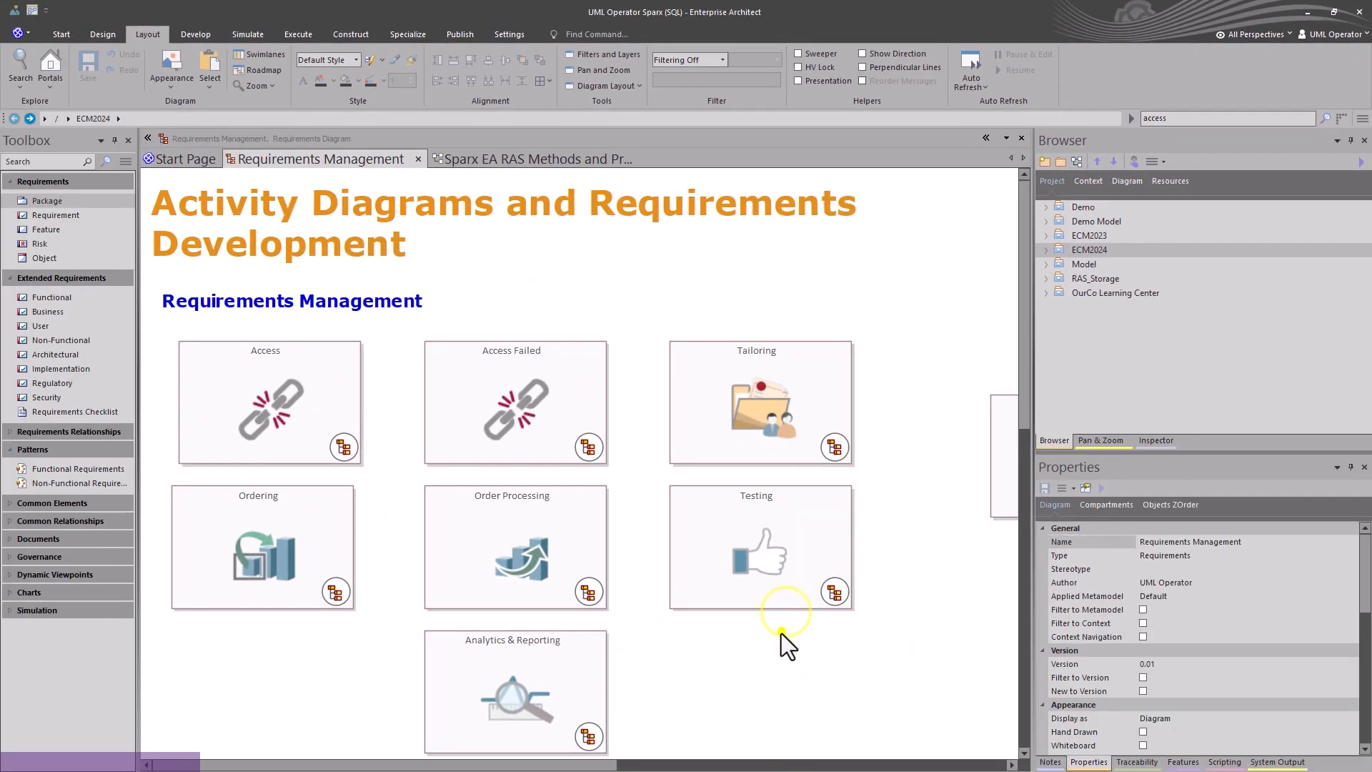
right_click(782, 633)
click(838, 581)
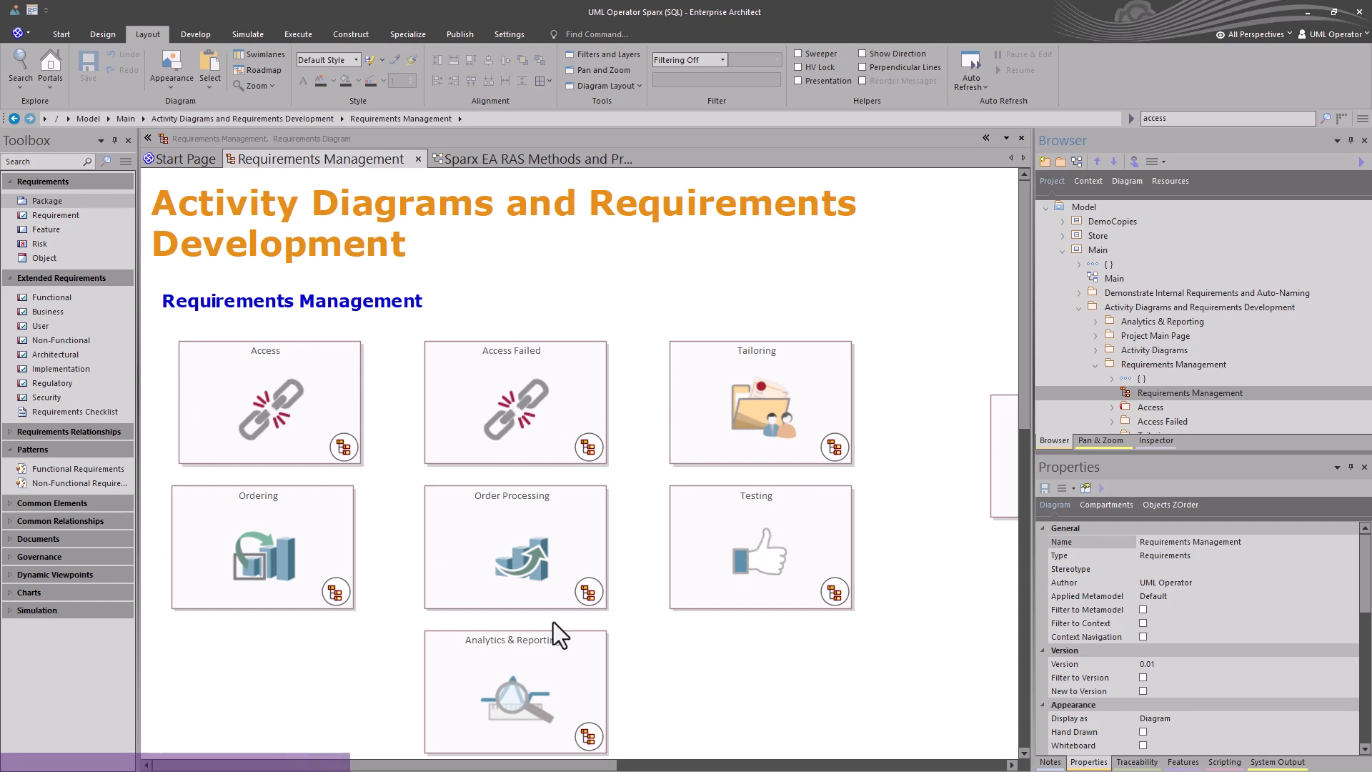
Preview the Access diagram from its cell on the Requirements Management diagram, then close the preview.
click(342, 441)
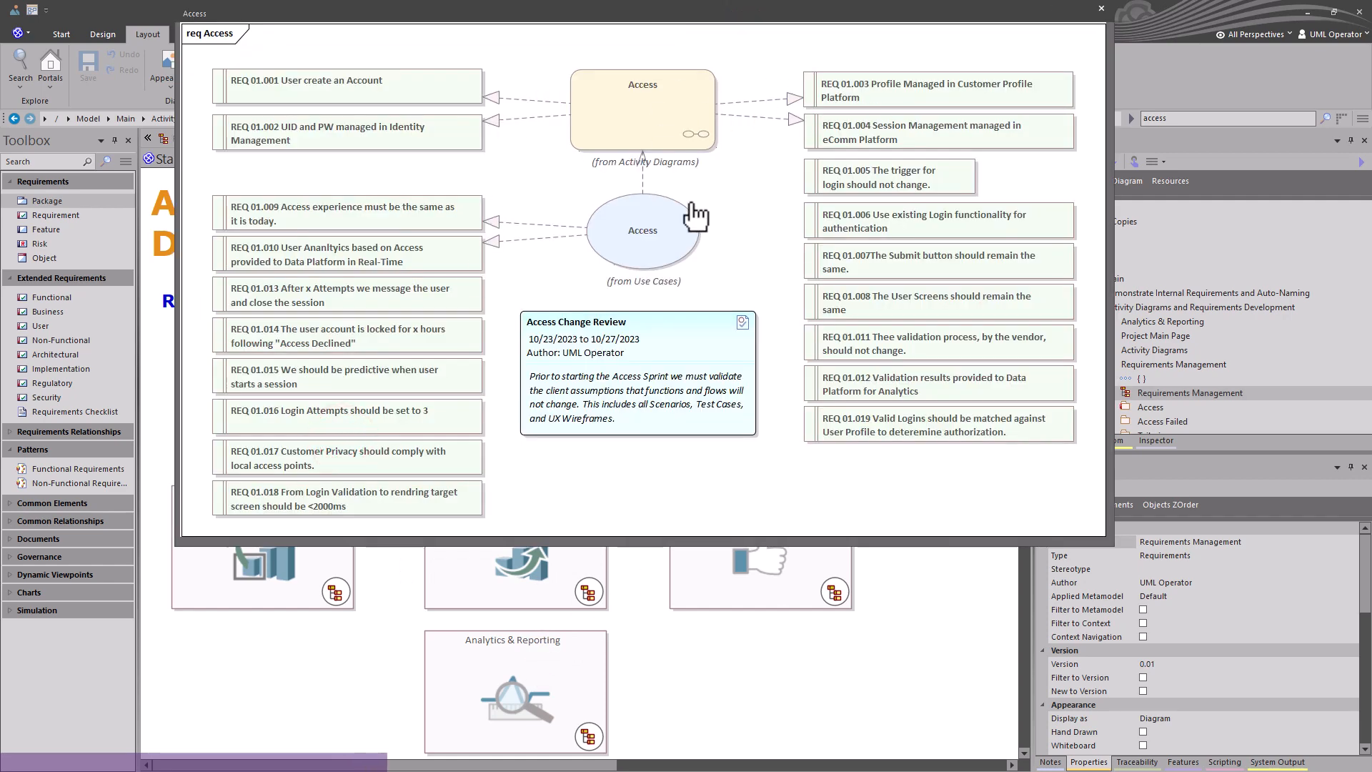
click(1101, 9)
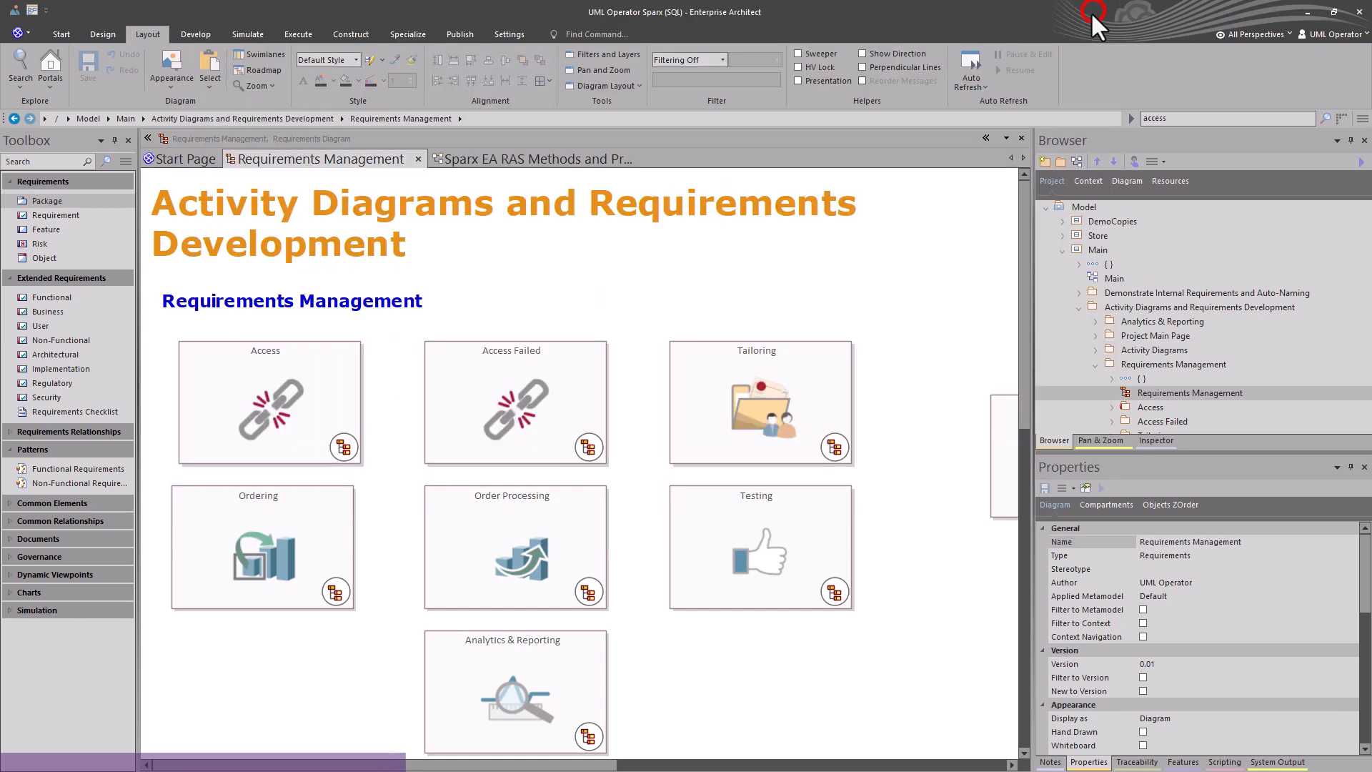
Open the Access requirements diagram and select its groups of requirements and the Access use case to inspect them.
double_click(277, 434)
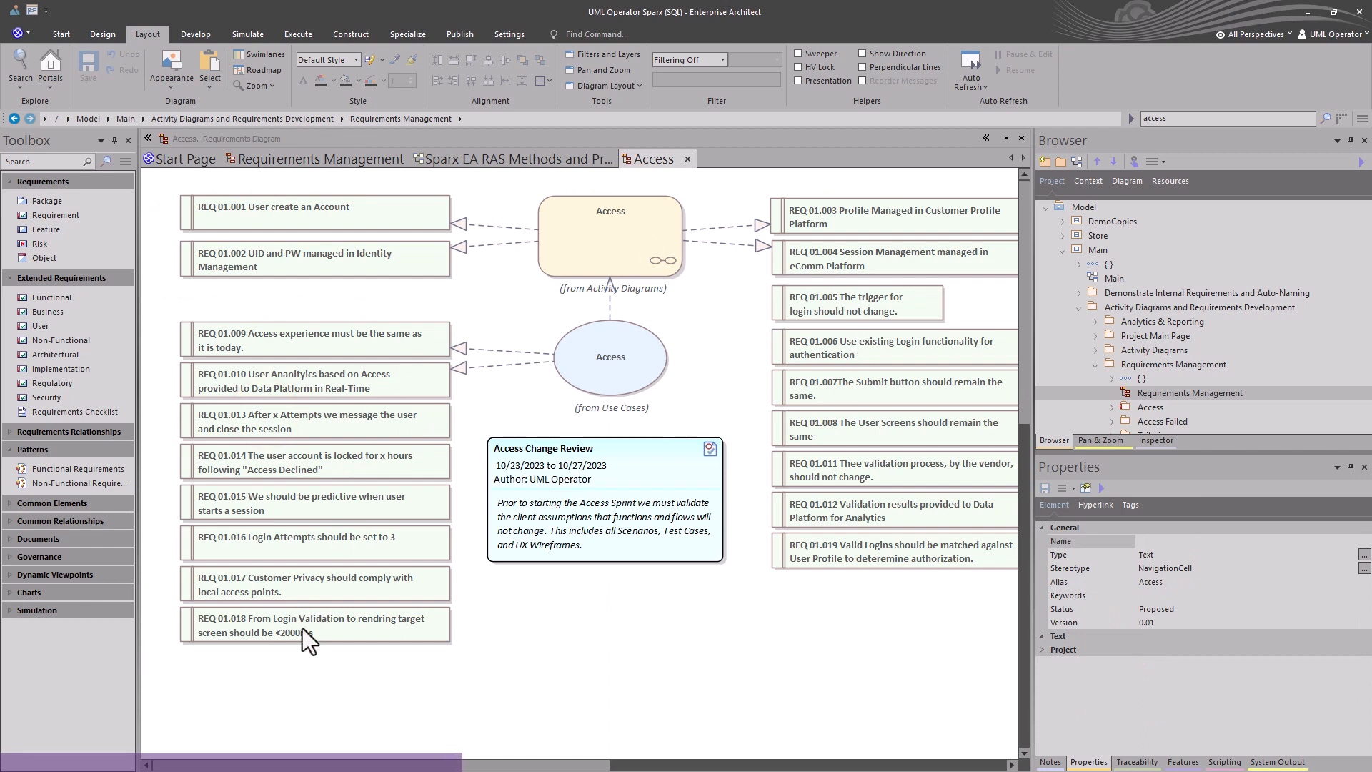
drag(295, 666, 425, 188)
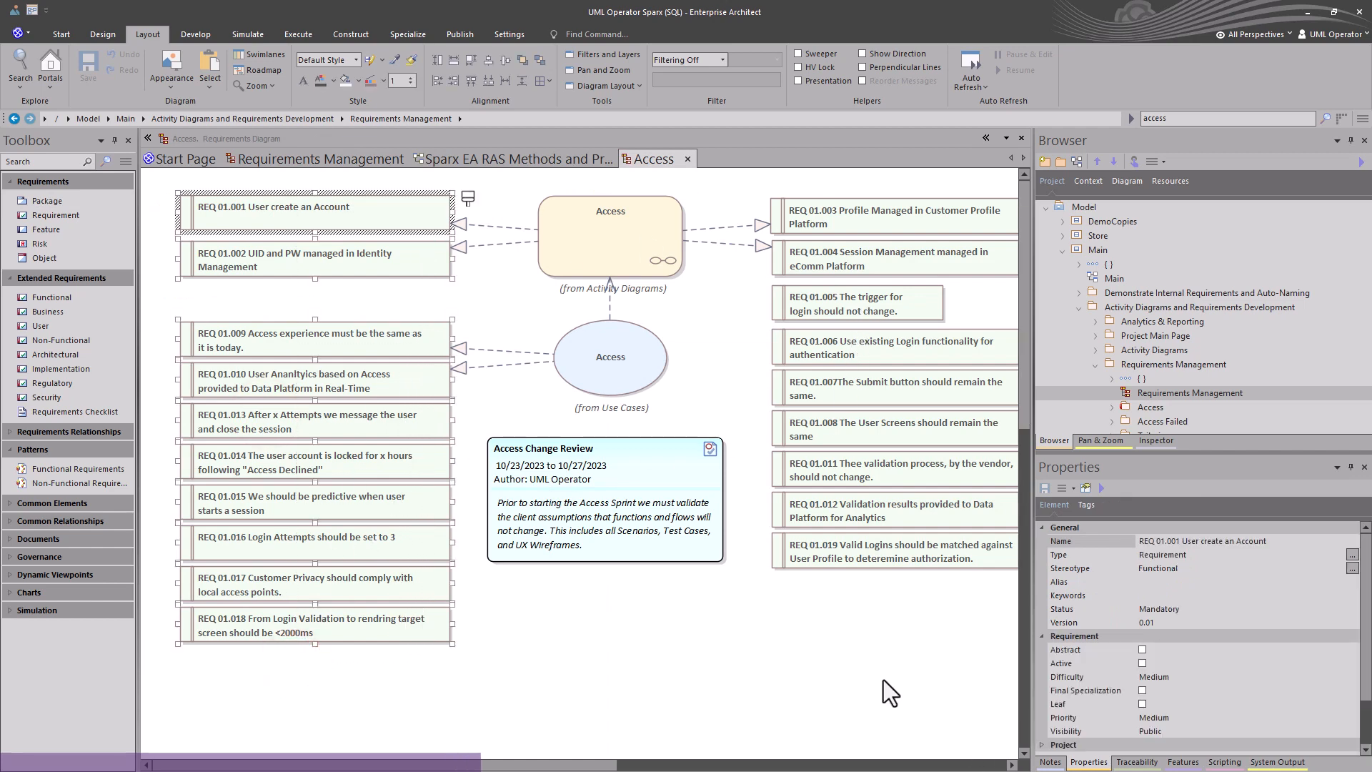
drag(879, 640, 954, 222)
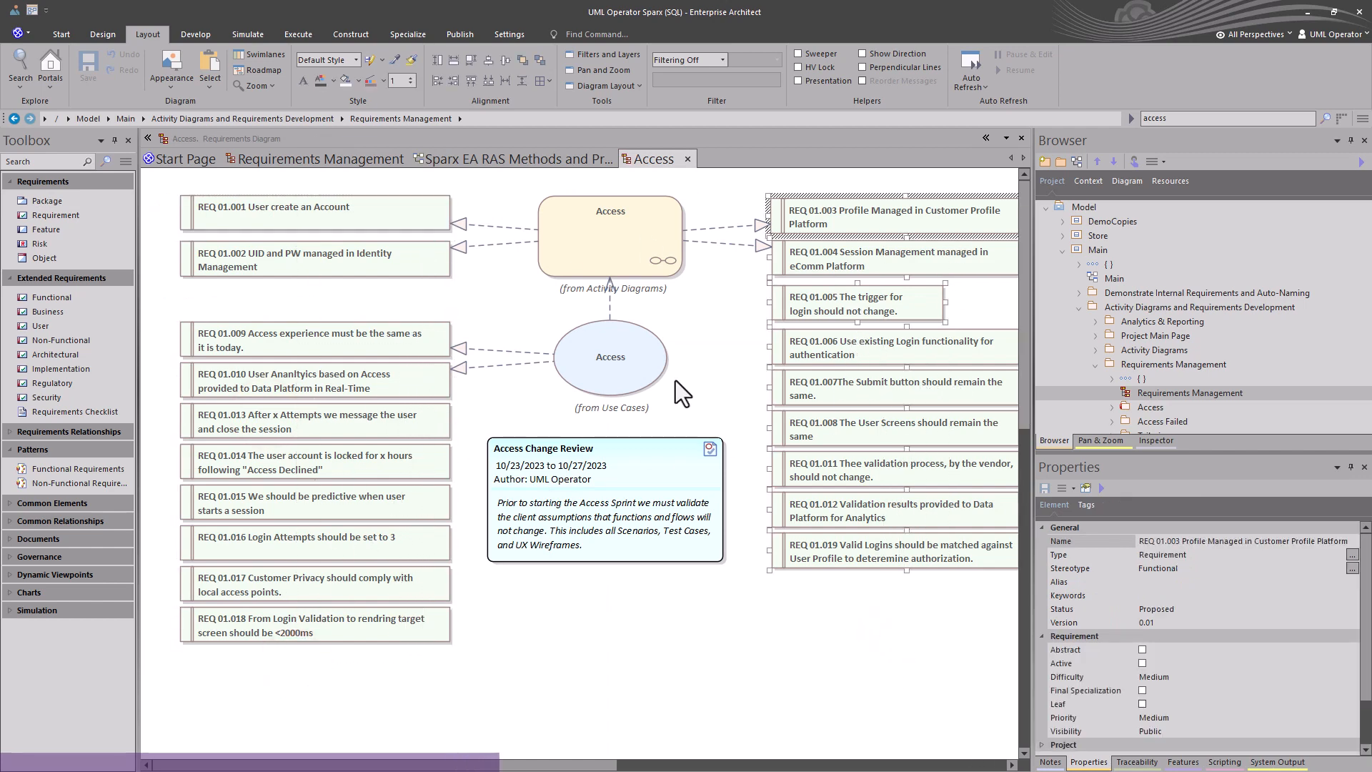
click(616, 367)
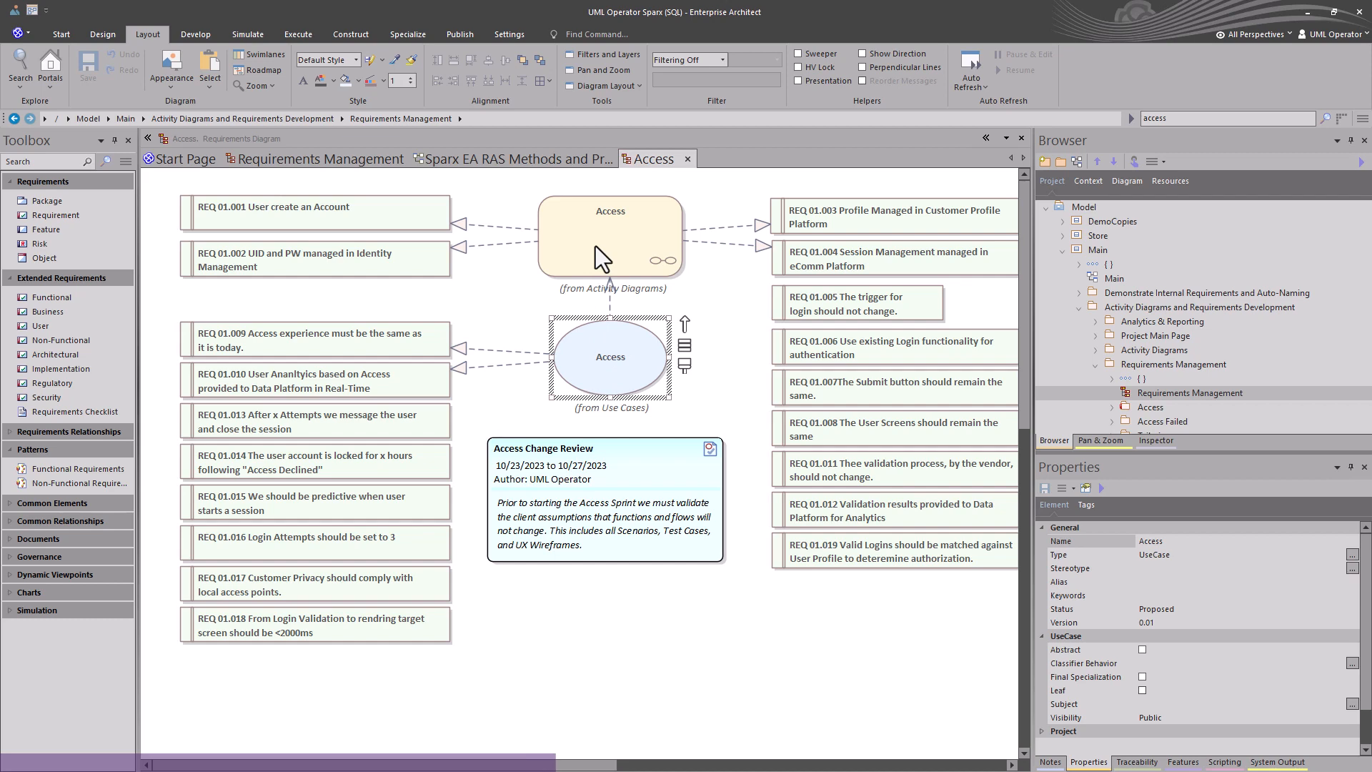
Open the Access activity diagram from the requirements diagram, close it, and switch to the RAS Methods diagram.
double_click(616, 241)
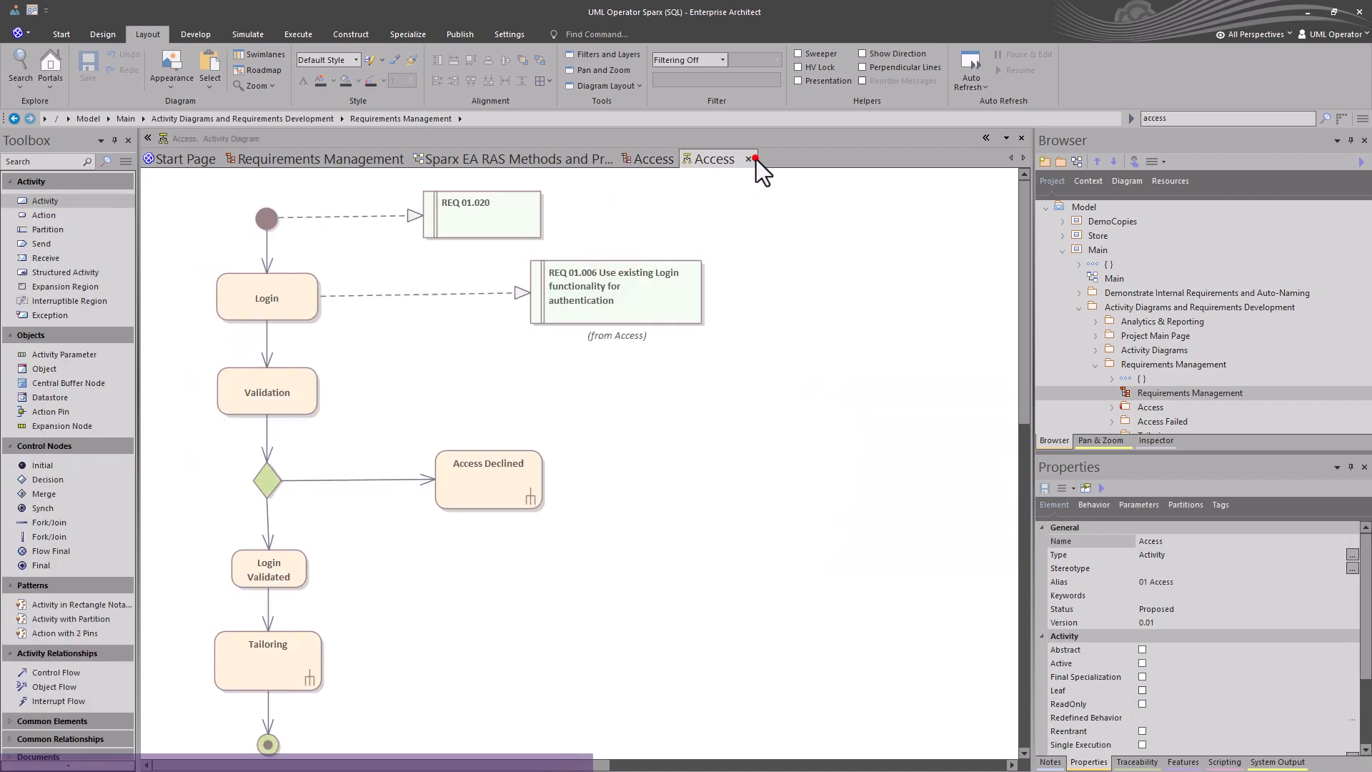
click(746, 159)
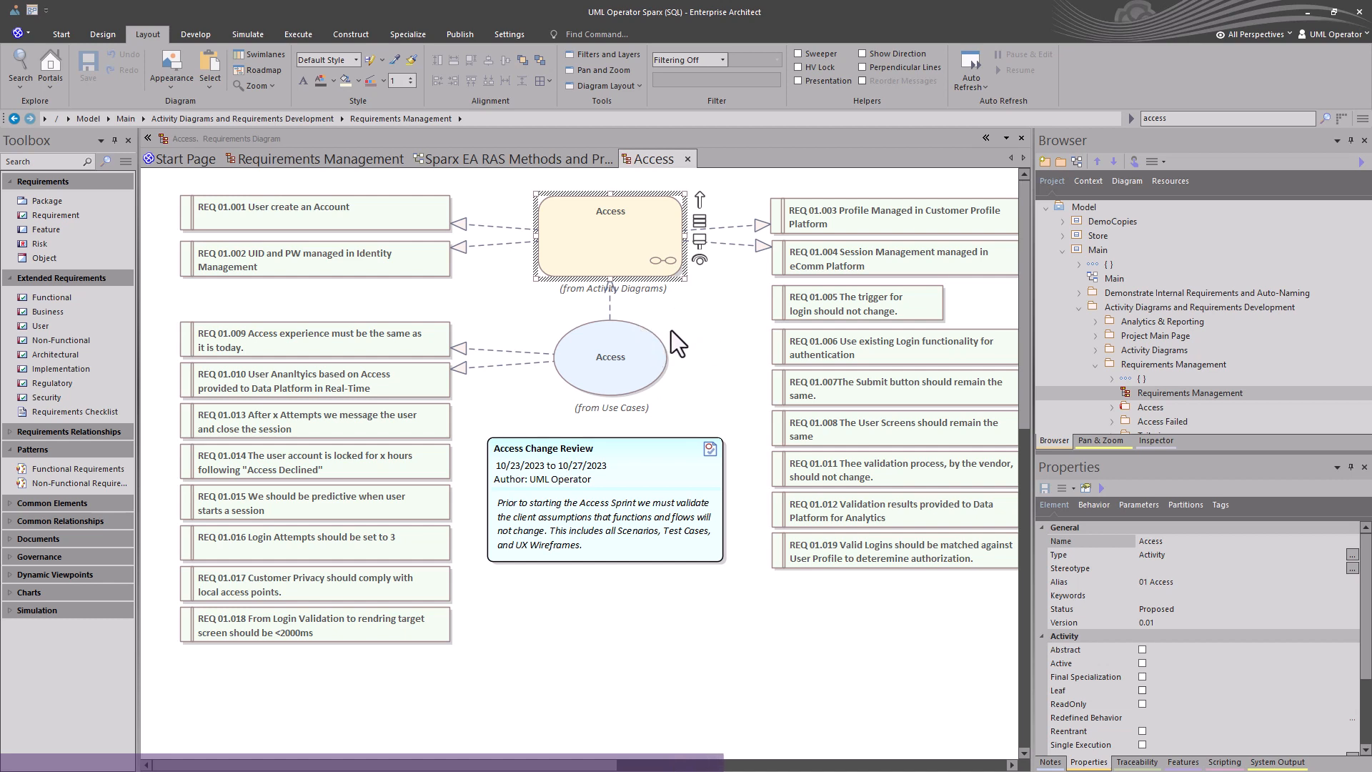
click(538, 160)
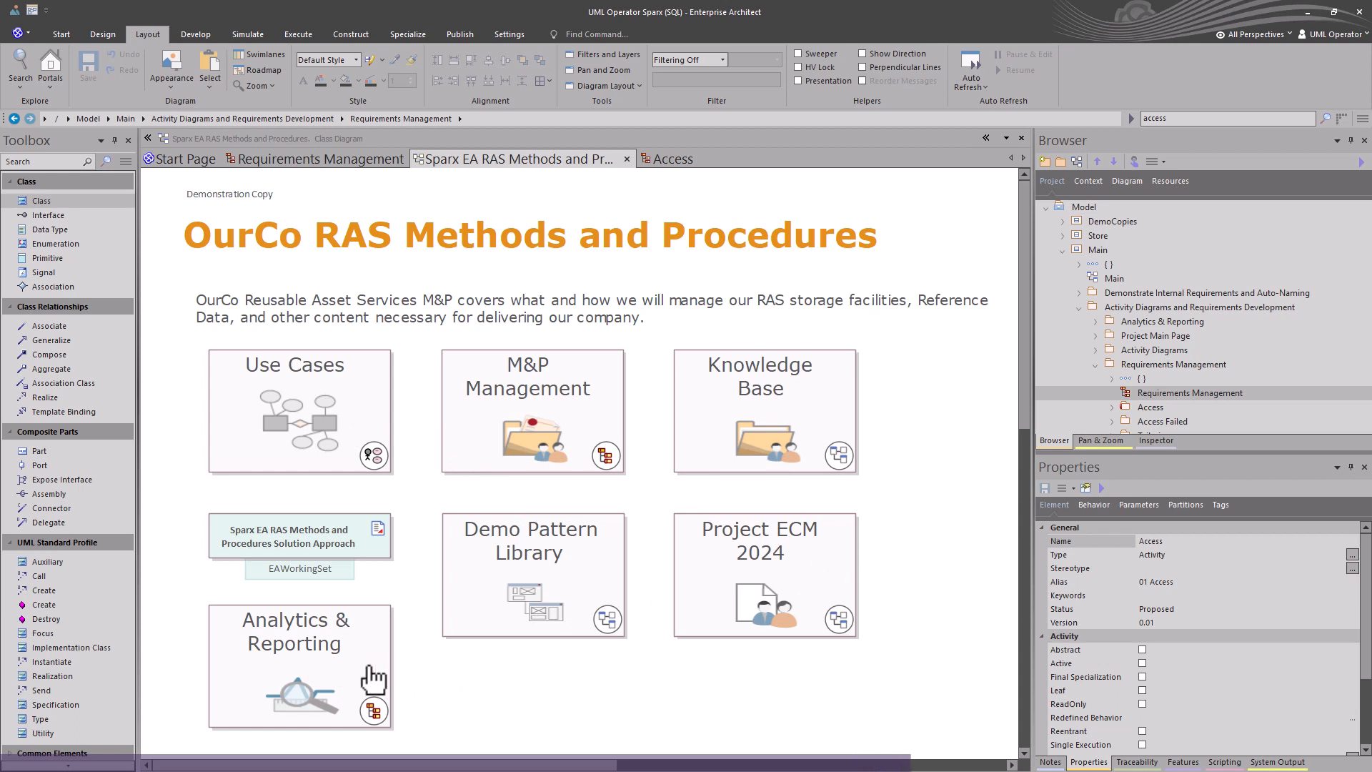
Open the Analytics & Reporting documentation diagram, then switch back to the Access requirements diagram.
double_click(332, 654)
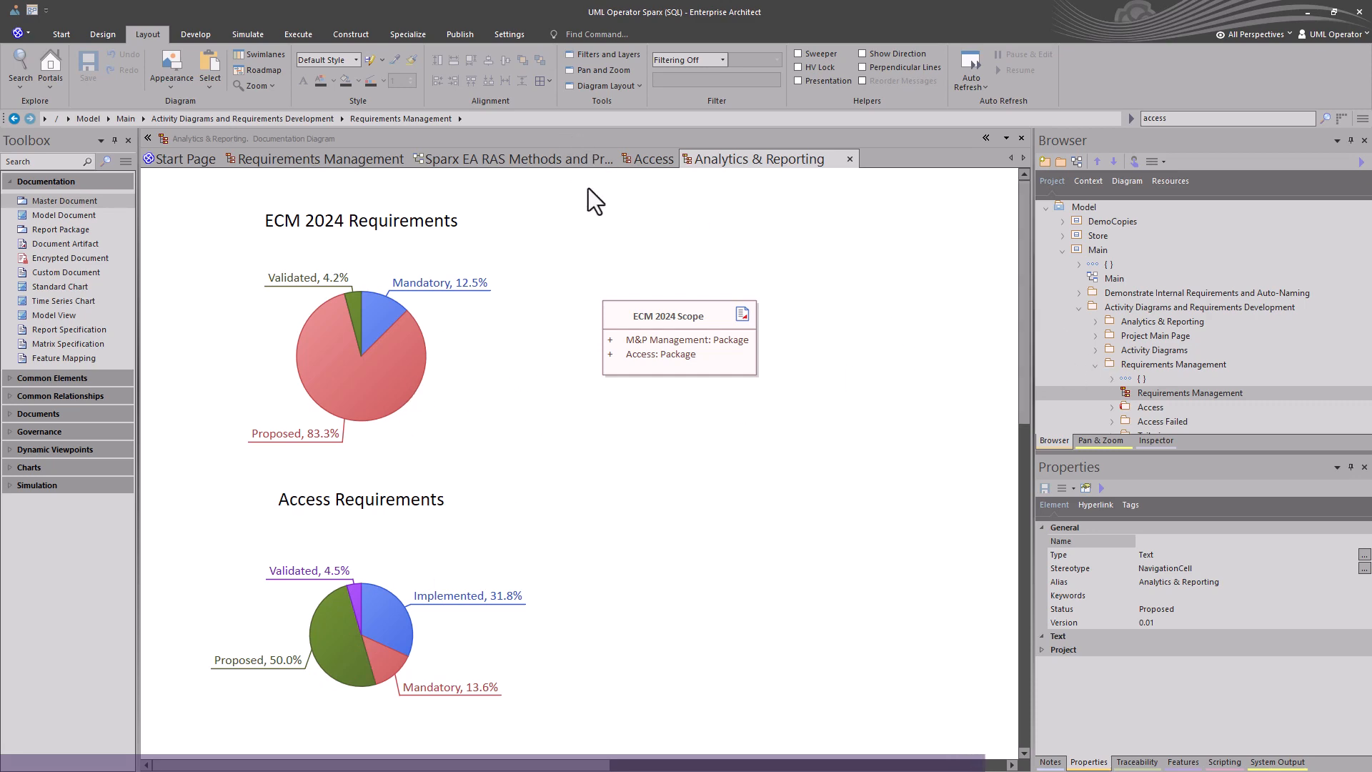
click(648, 162)
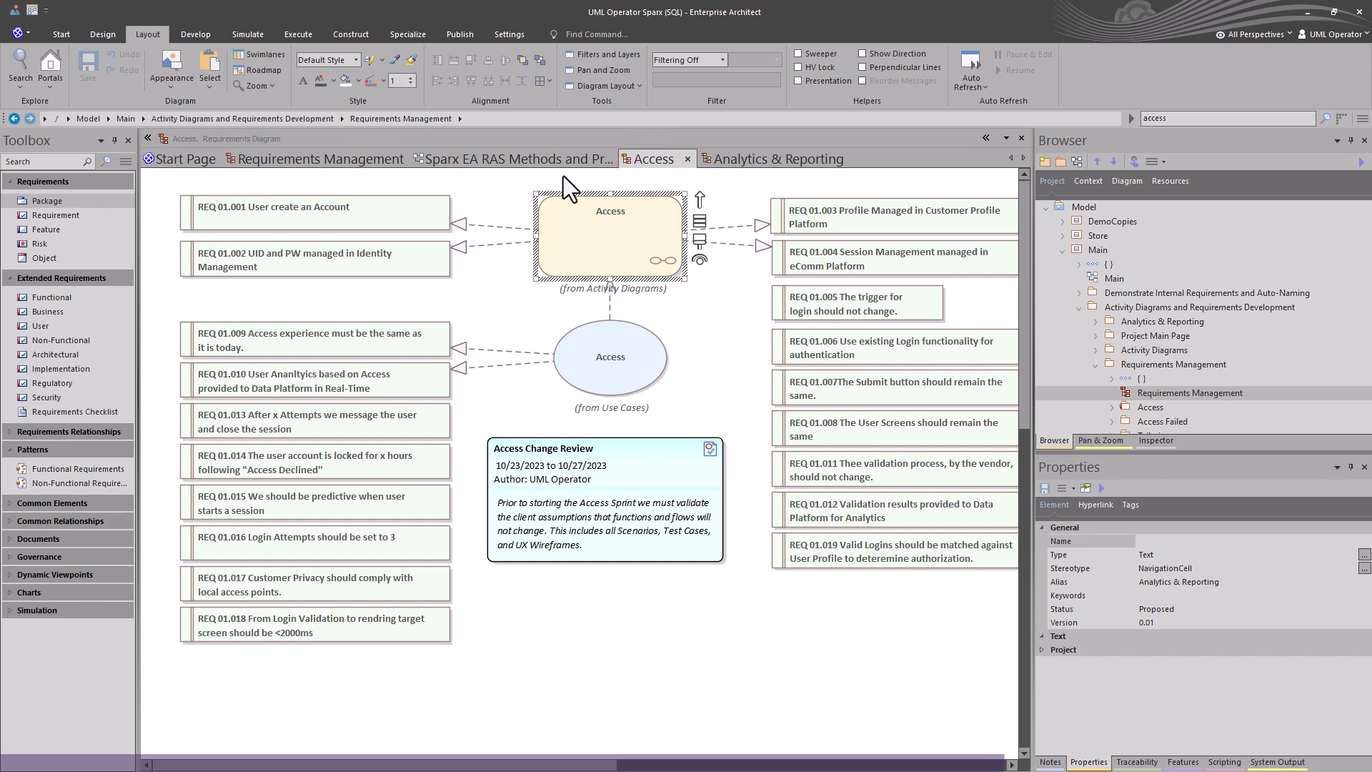
Open the M&P Management requirements diagram from the RAS Methods diagram and close it again.
click(543, 158)
double_click(472, 404)
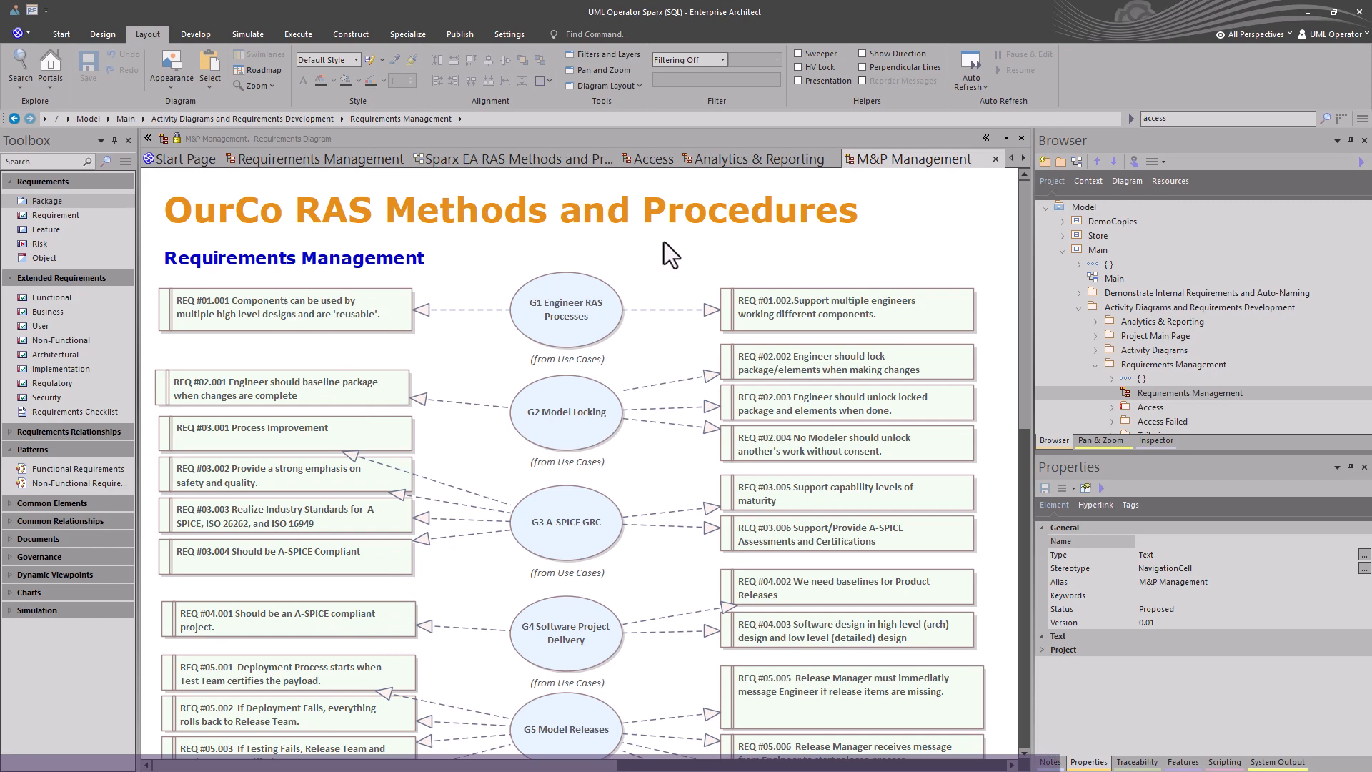
click(994, 158)
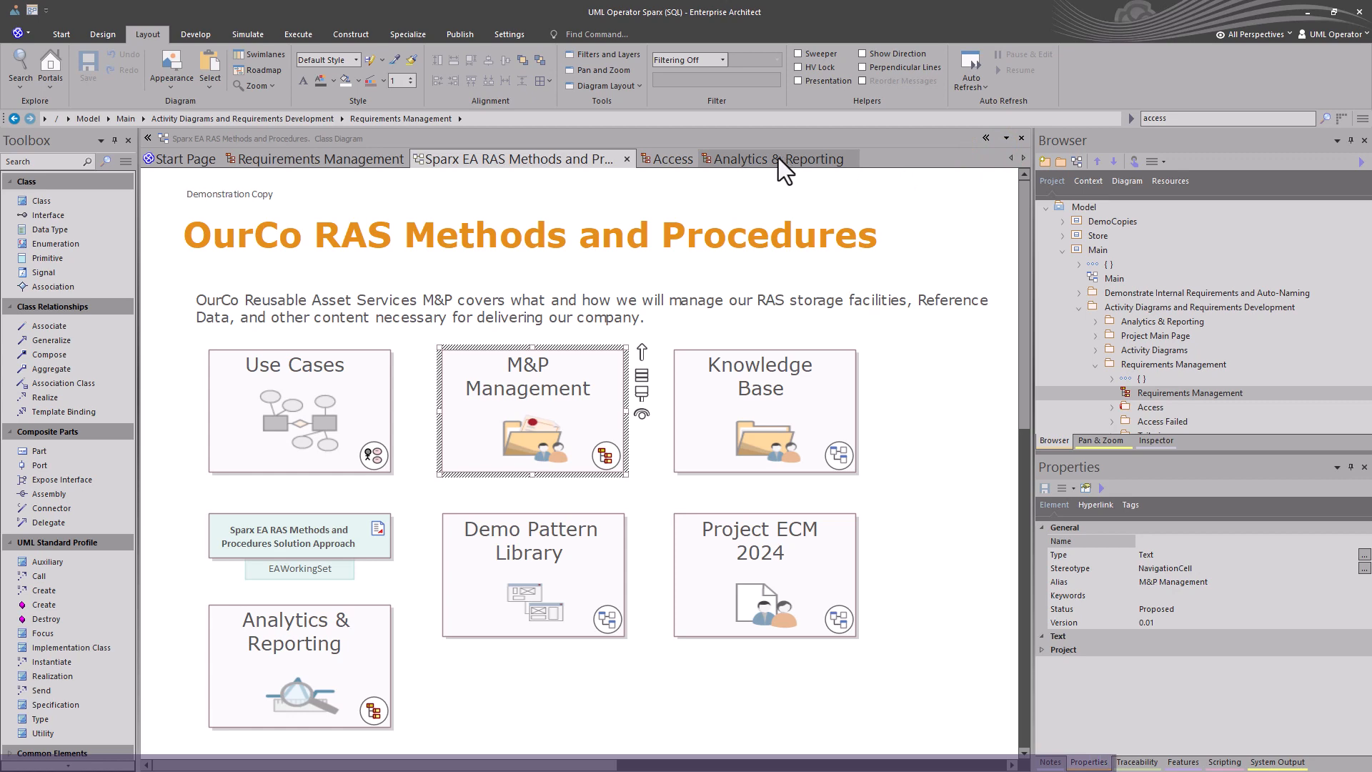
Return to Analytics & Reporting and select the Access Requirements chart and the ECM 2024 Scope document to inspect them.
click(735, 158)
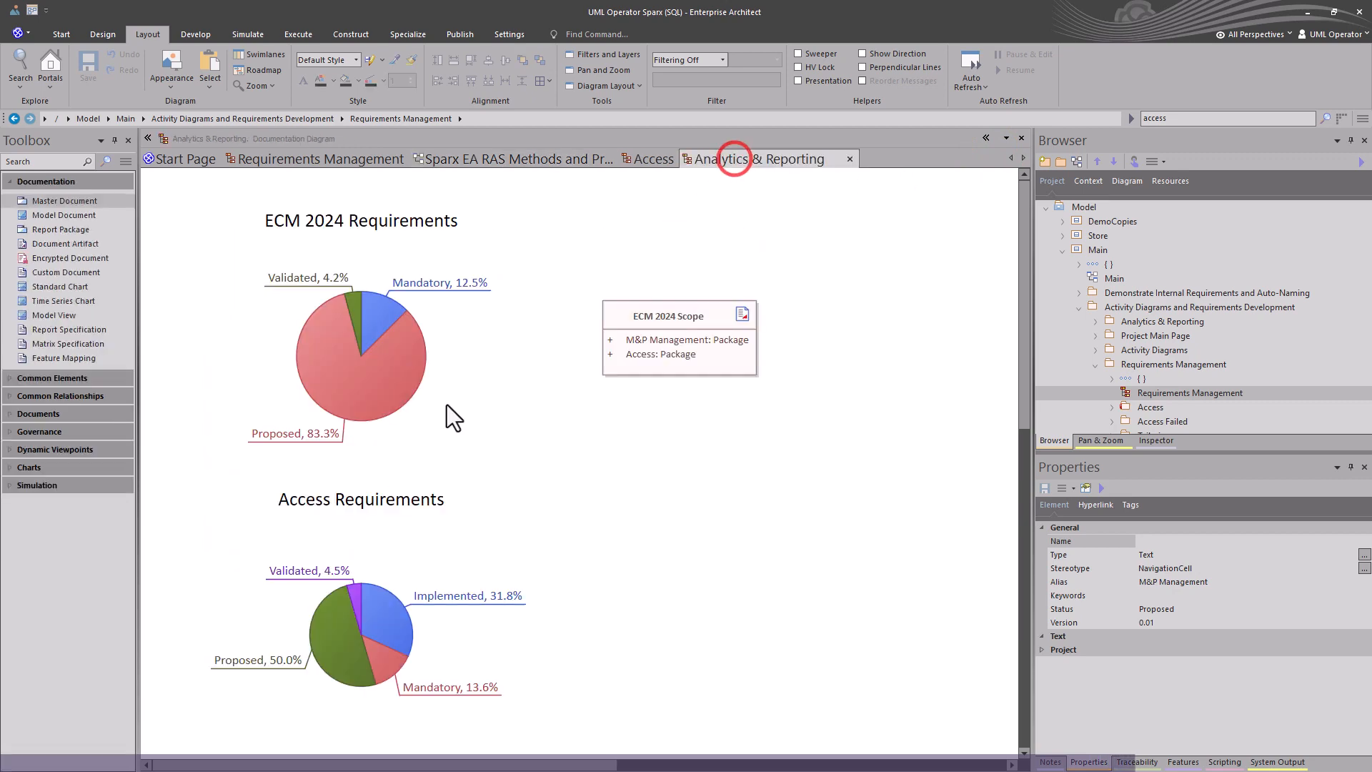
click(332, 518)
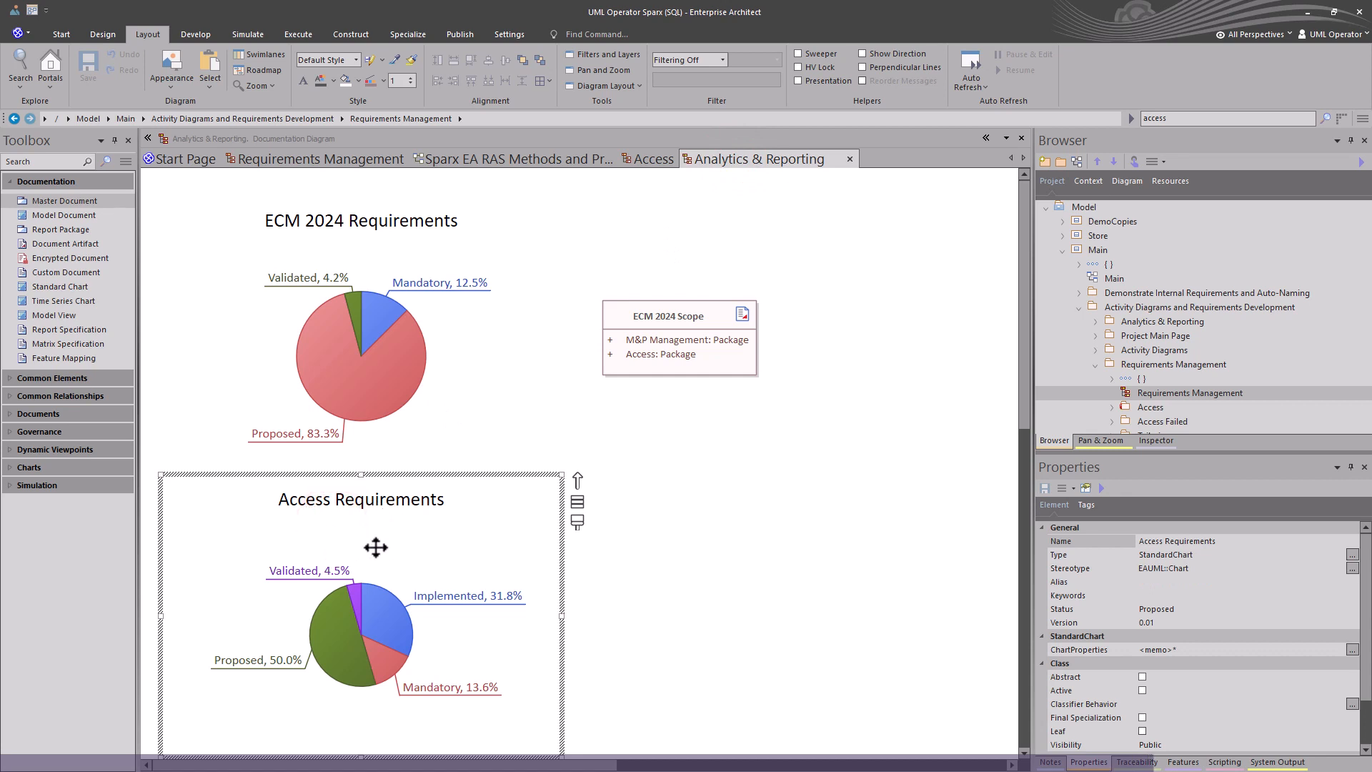
click(637, 355)
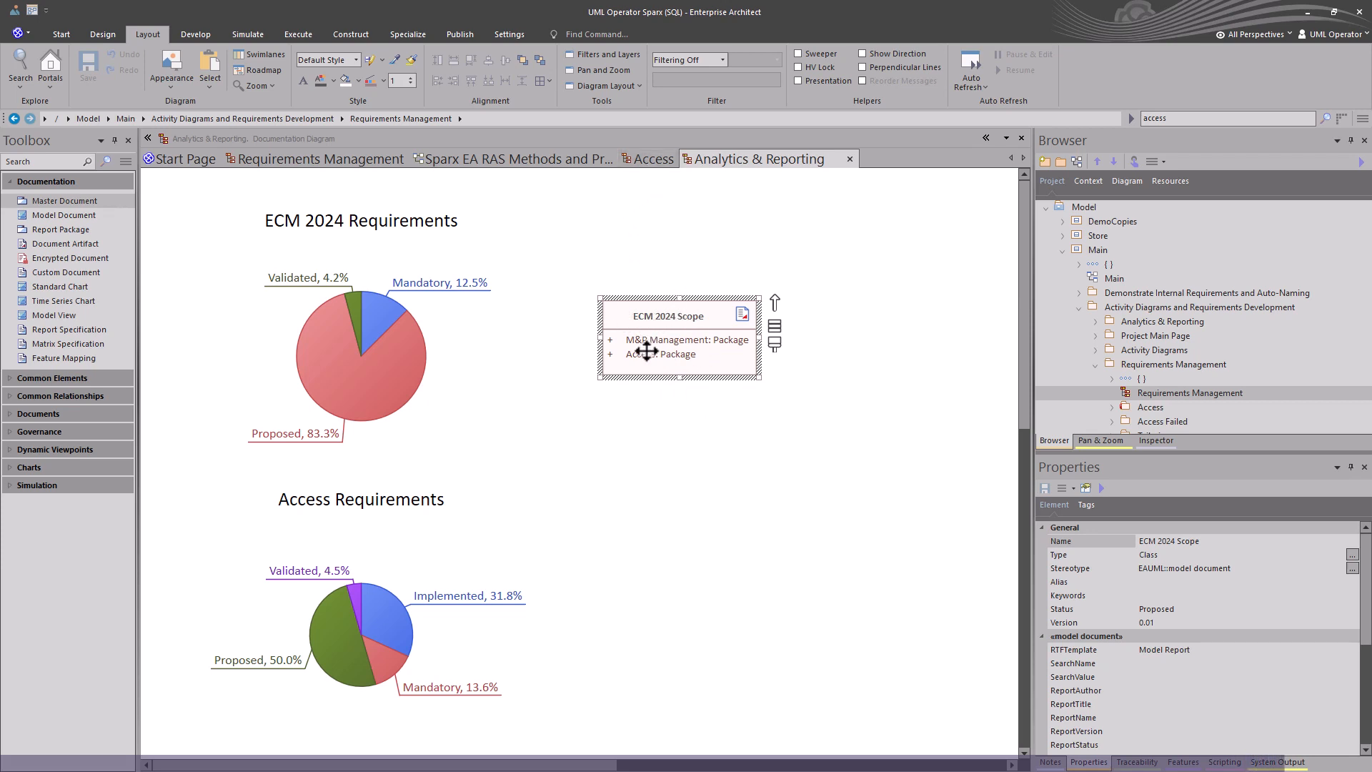
Close the Access and Analytics & Reporting diagram tabs.
click(650, 162)
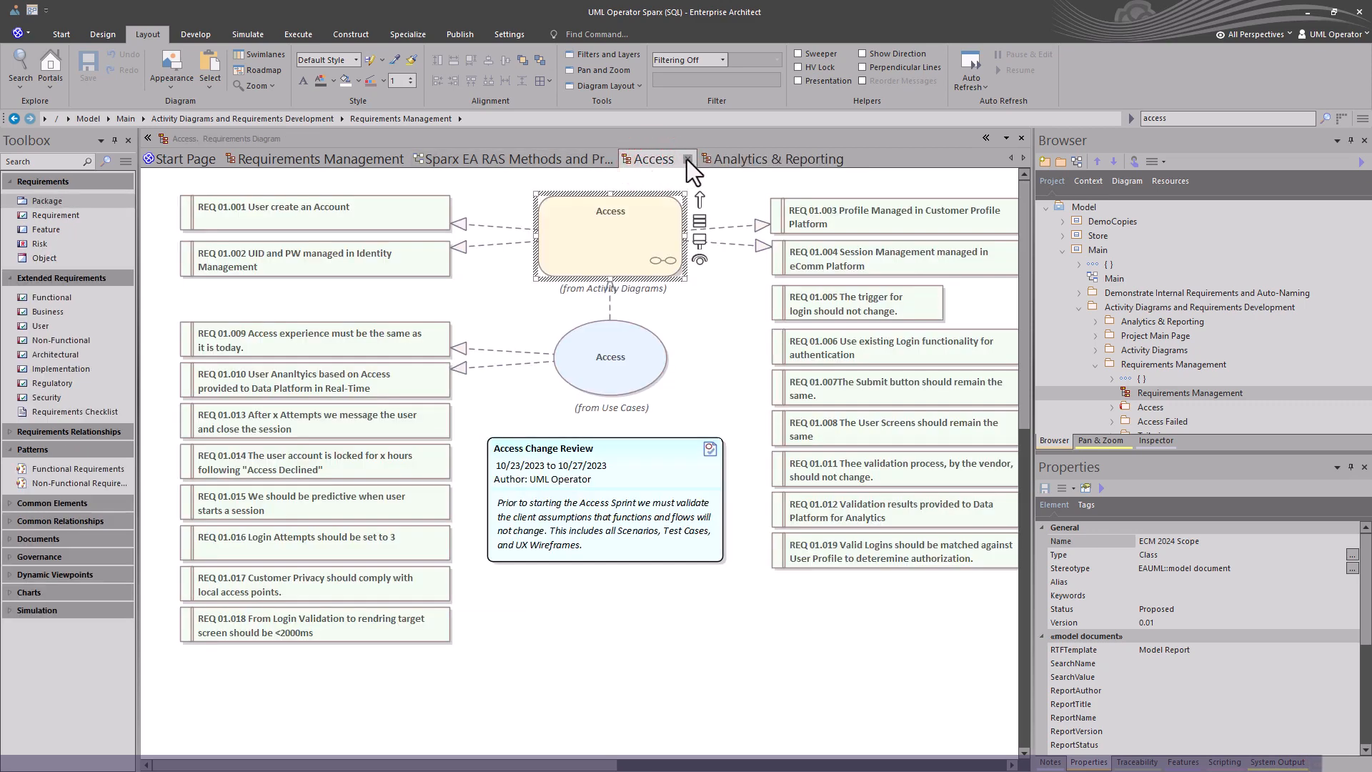
click(688, 159)
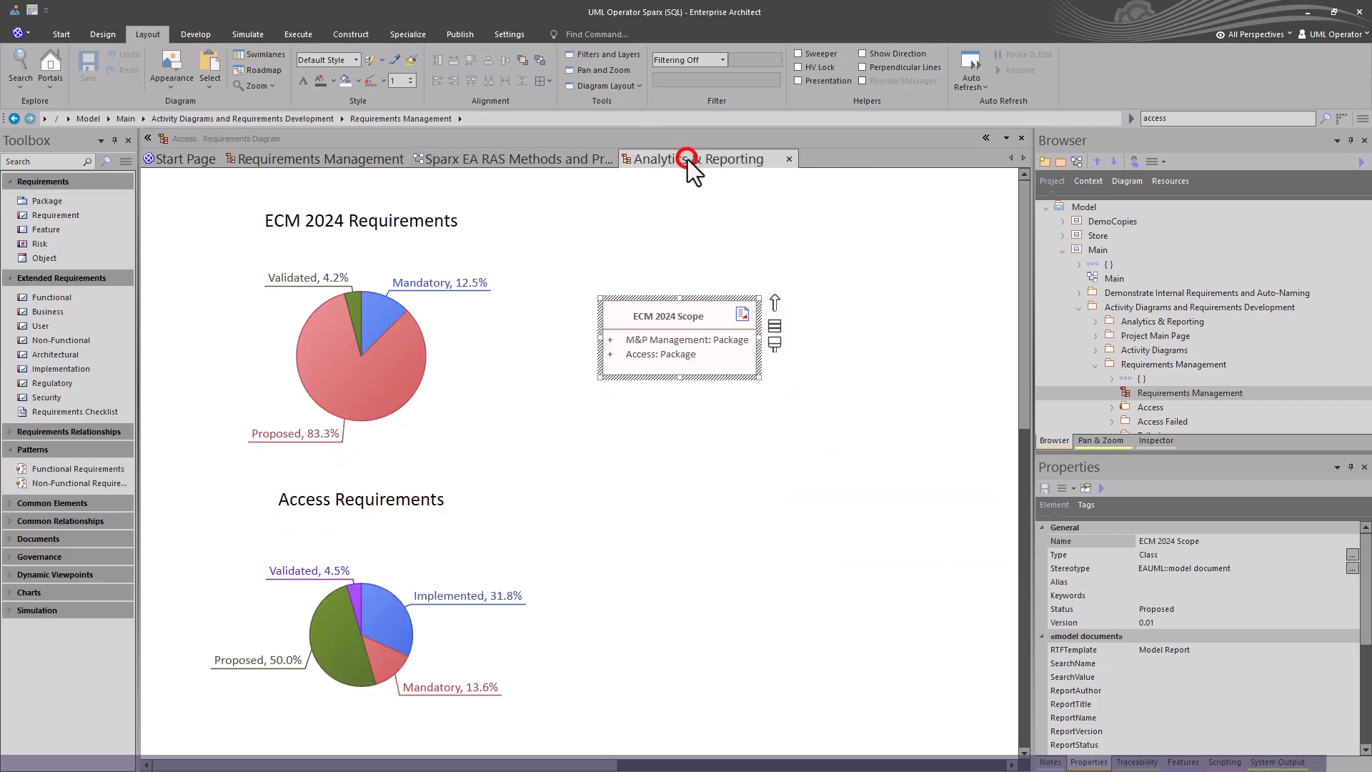
click(789, 158)
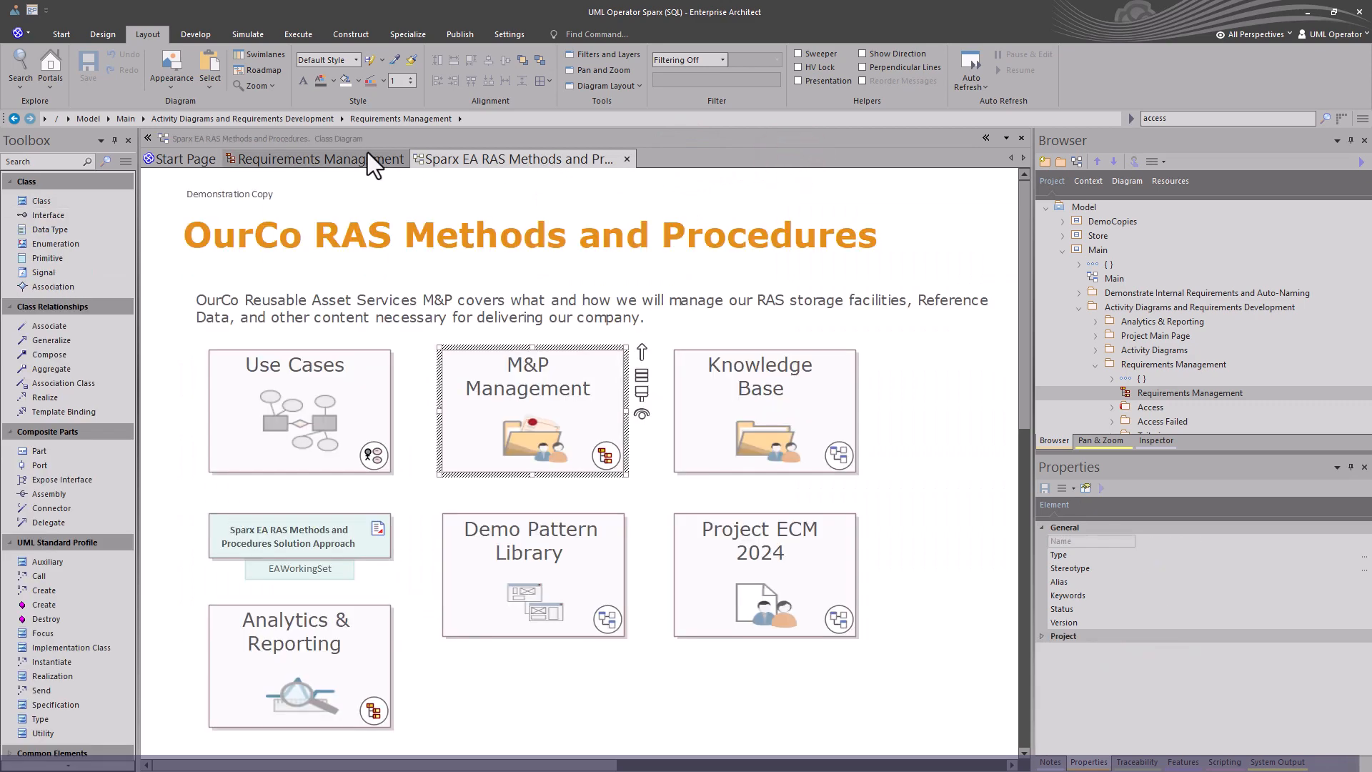
Preview the Use Cases and Requirements Management diagrams from the Project Main Page, closing each preview.
click(350, 156)
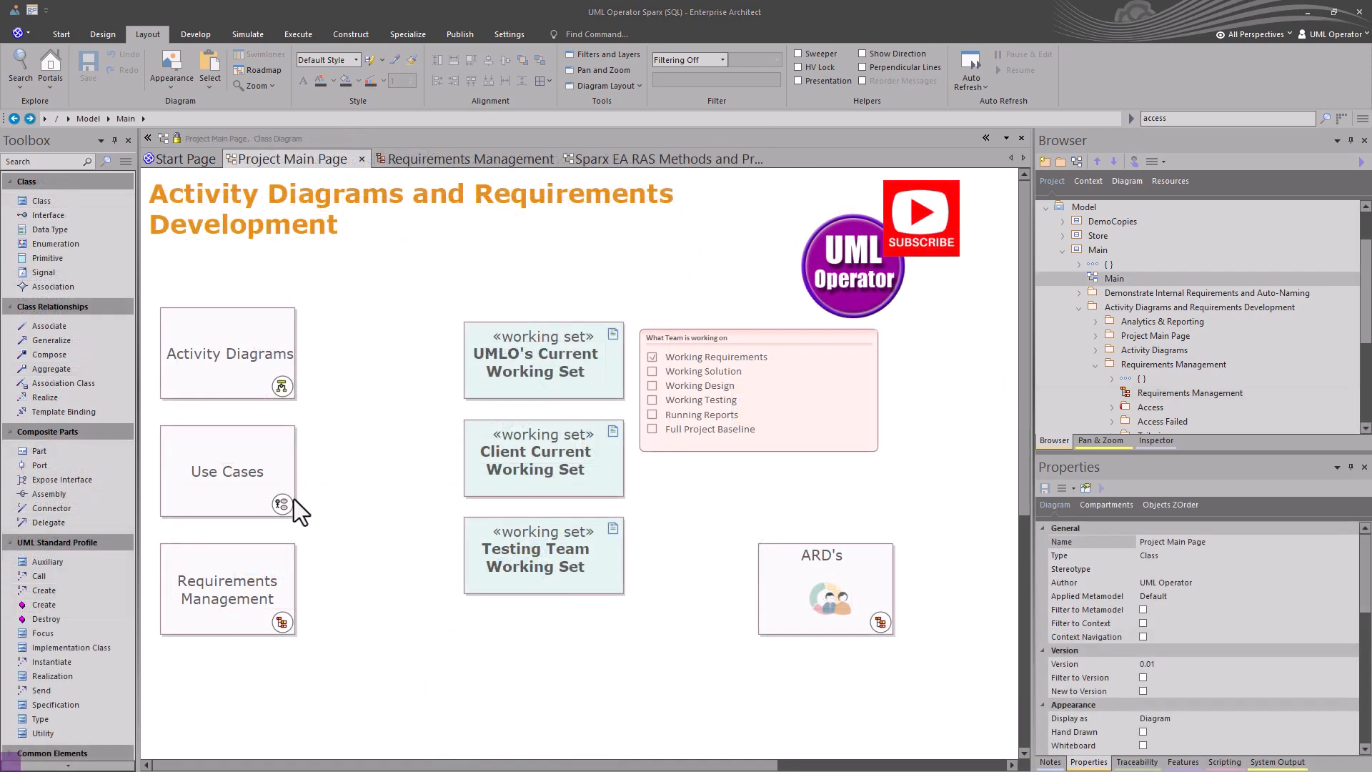
double_click(294, 499)
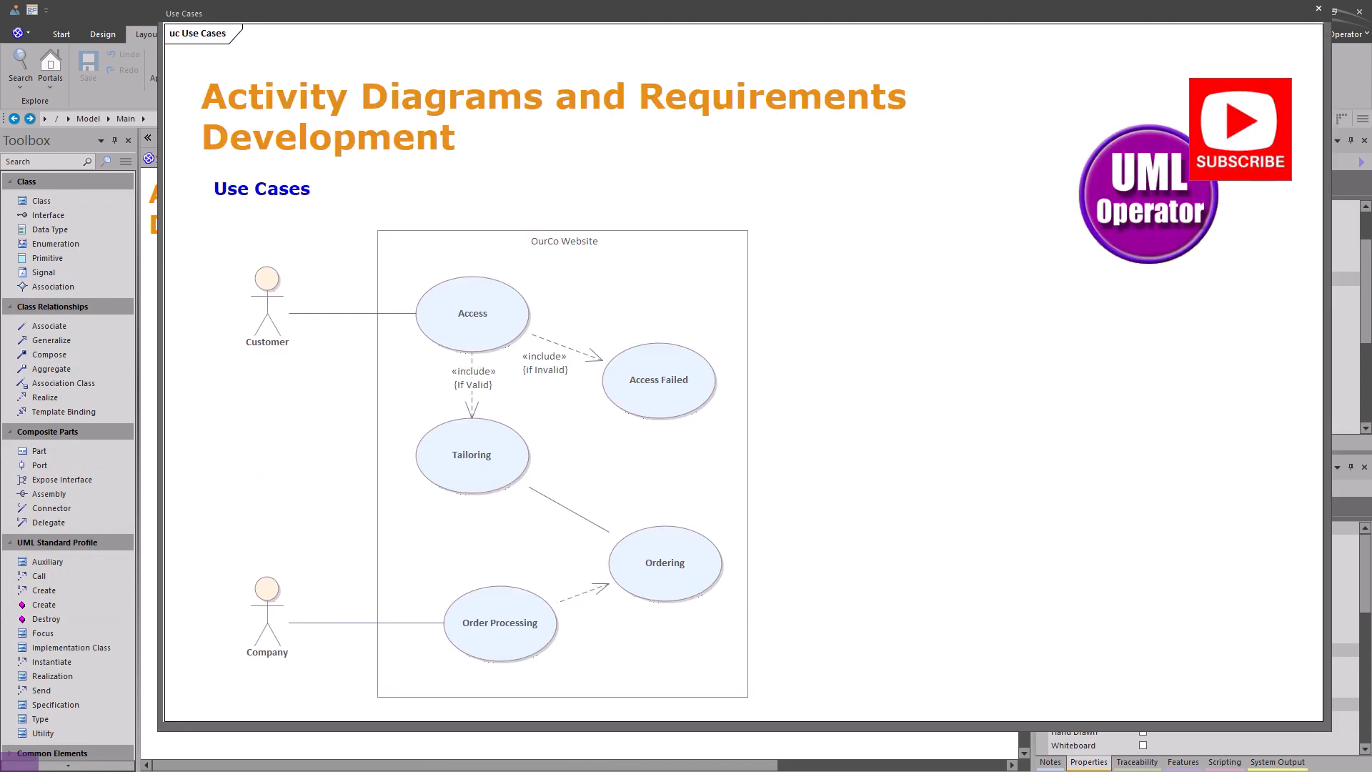
click(1318, 9)
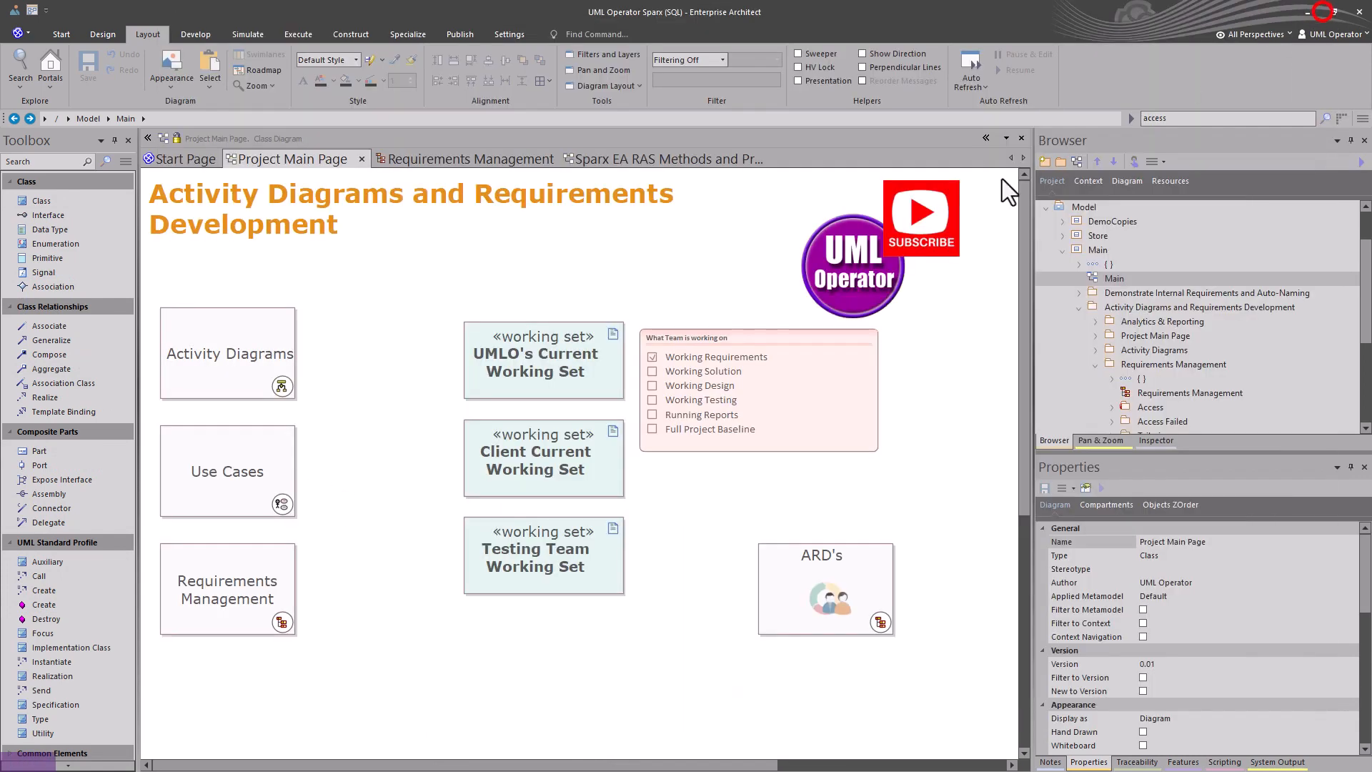
double_click(280, 616)
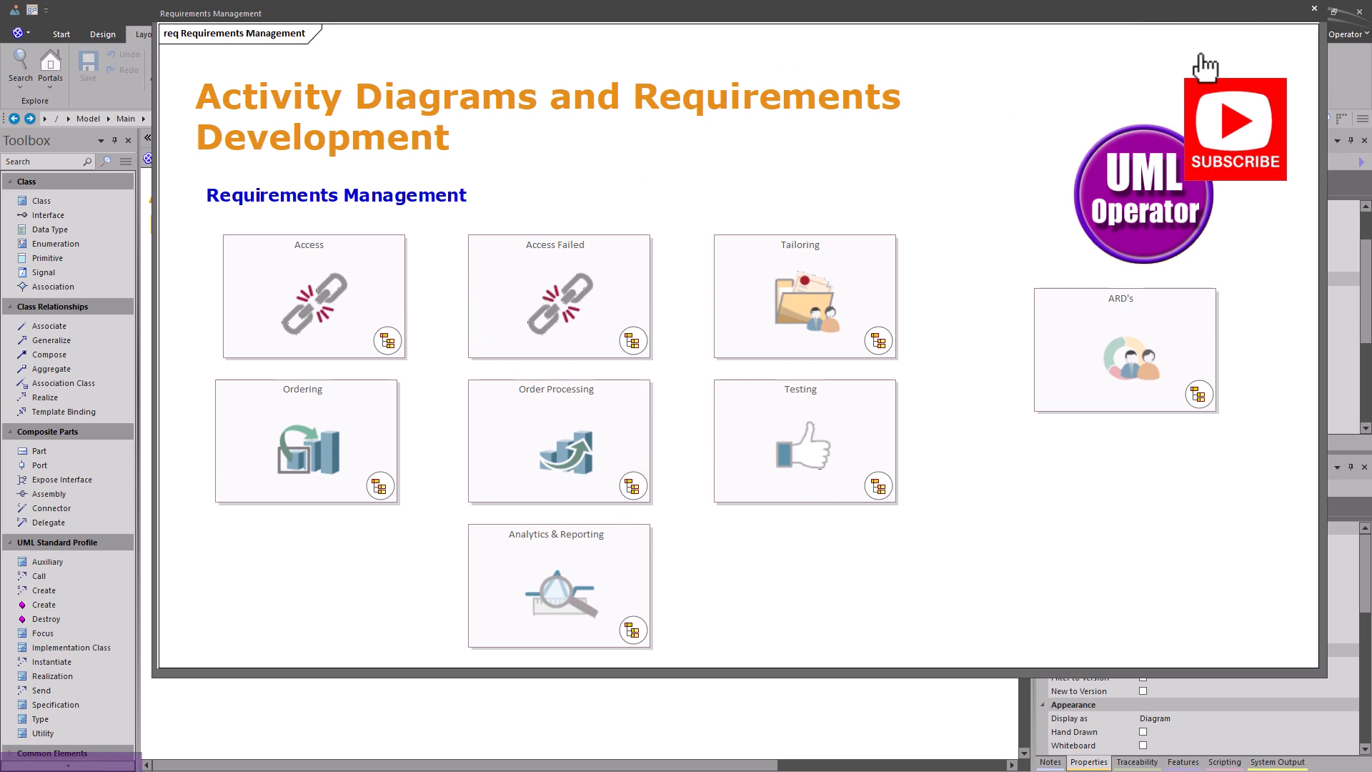
click(1314, 8)
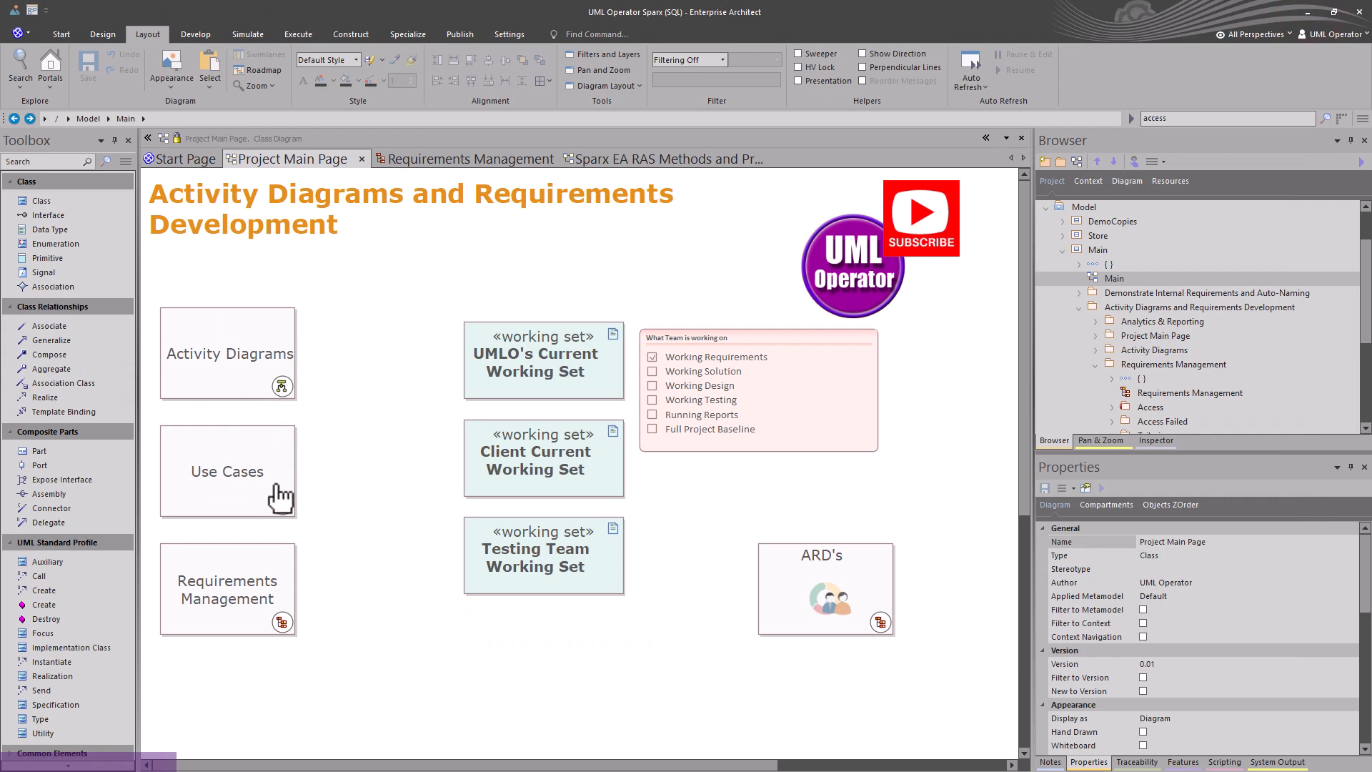
Open the Requirements Management diagram and from it the Analytics & Reporting documentation diagram.
double_click(227, 599)
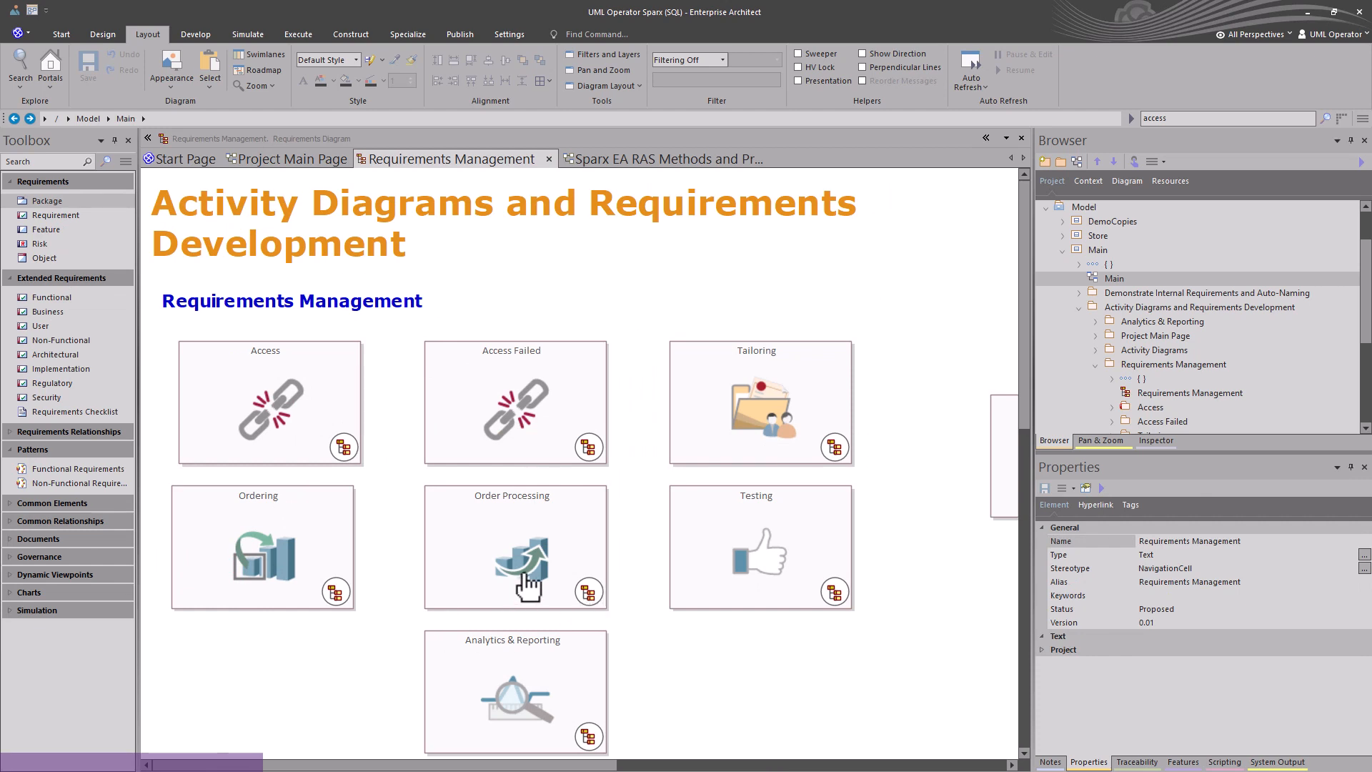
click(295, 404)
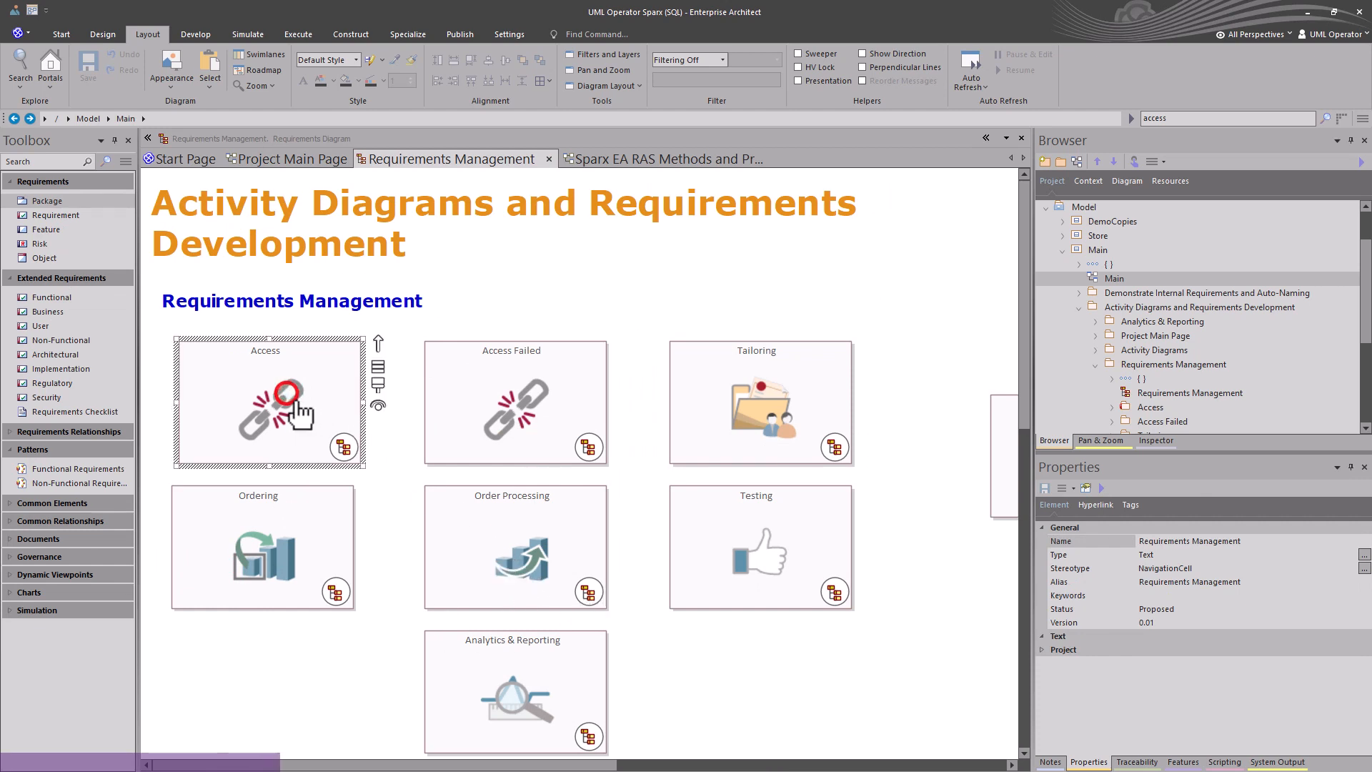
double_click(475, 647)
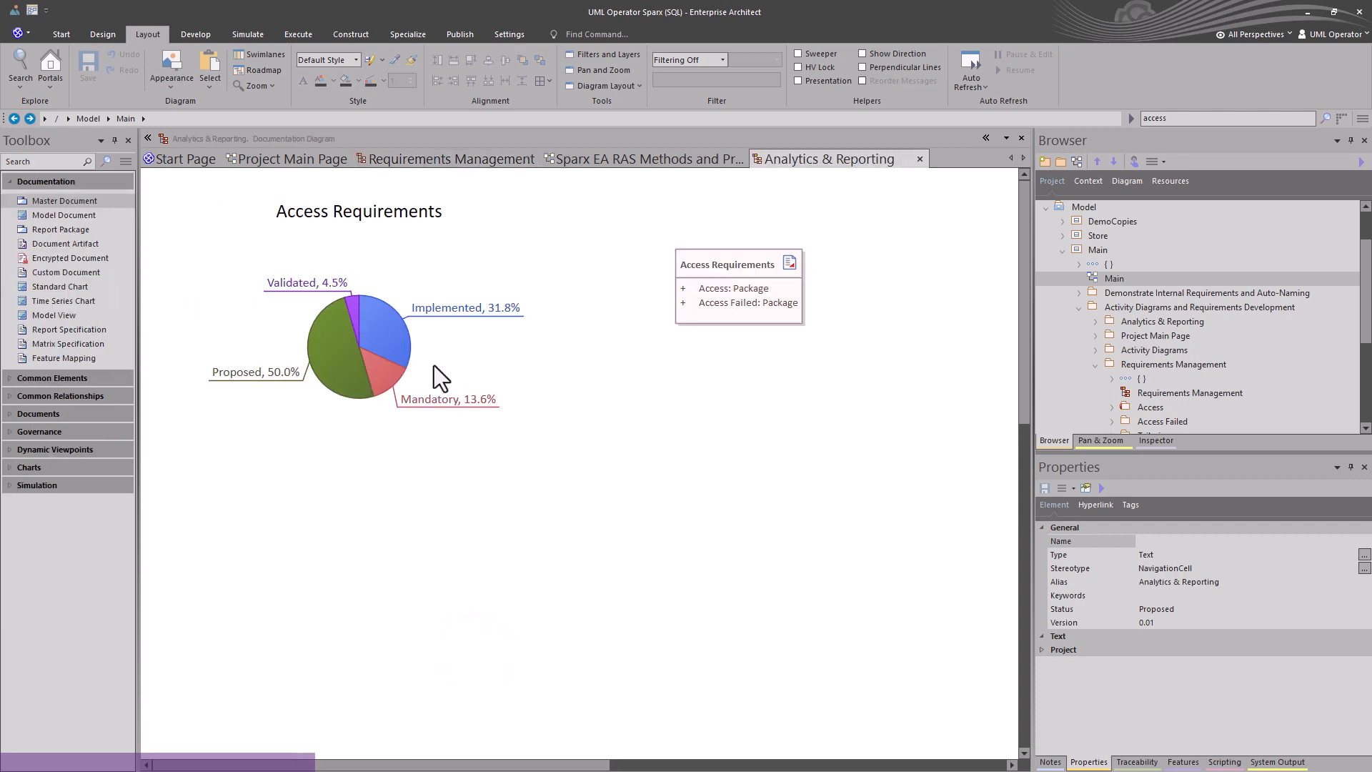
Examine the Access Requirements chart, the Standard Chart toolbox item, and the Access Requirements model document's packages.
click(343, 220)
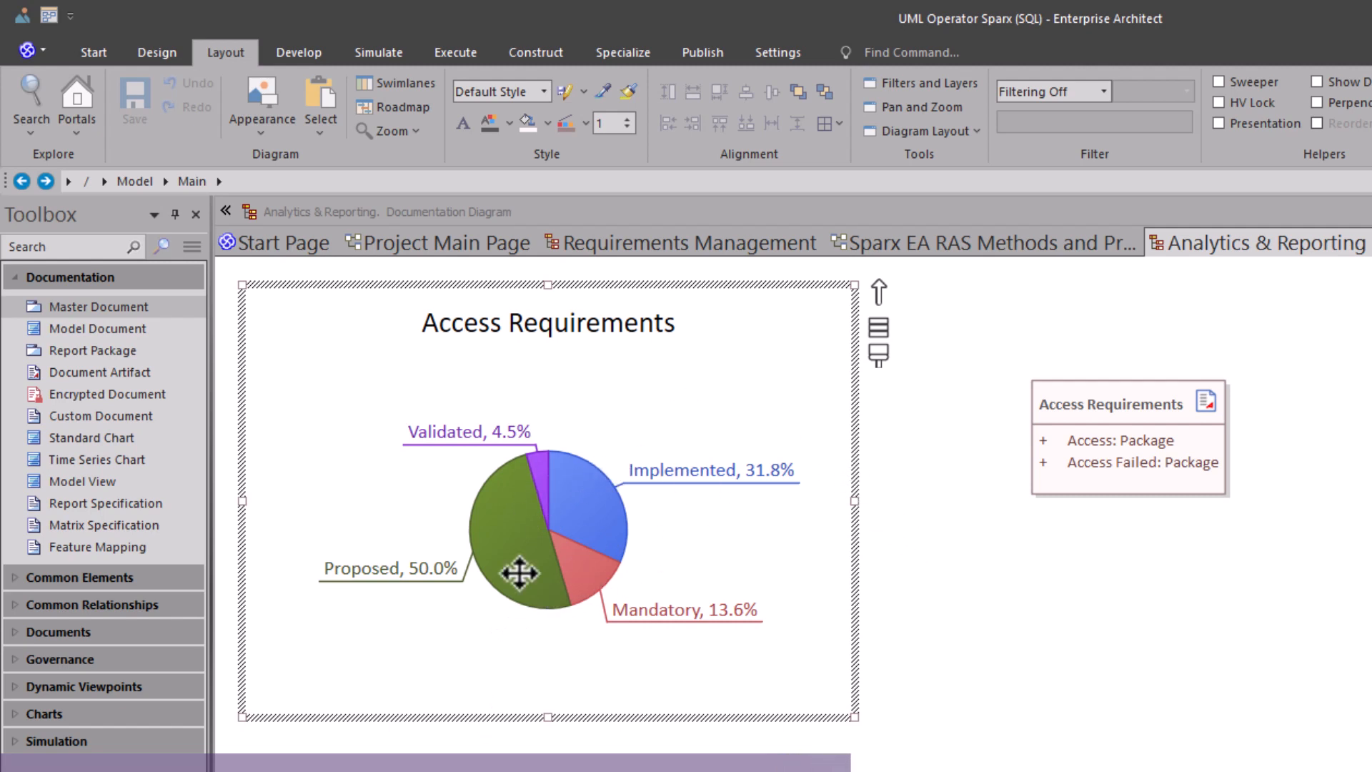
click(128, 438)
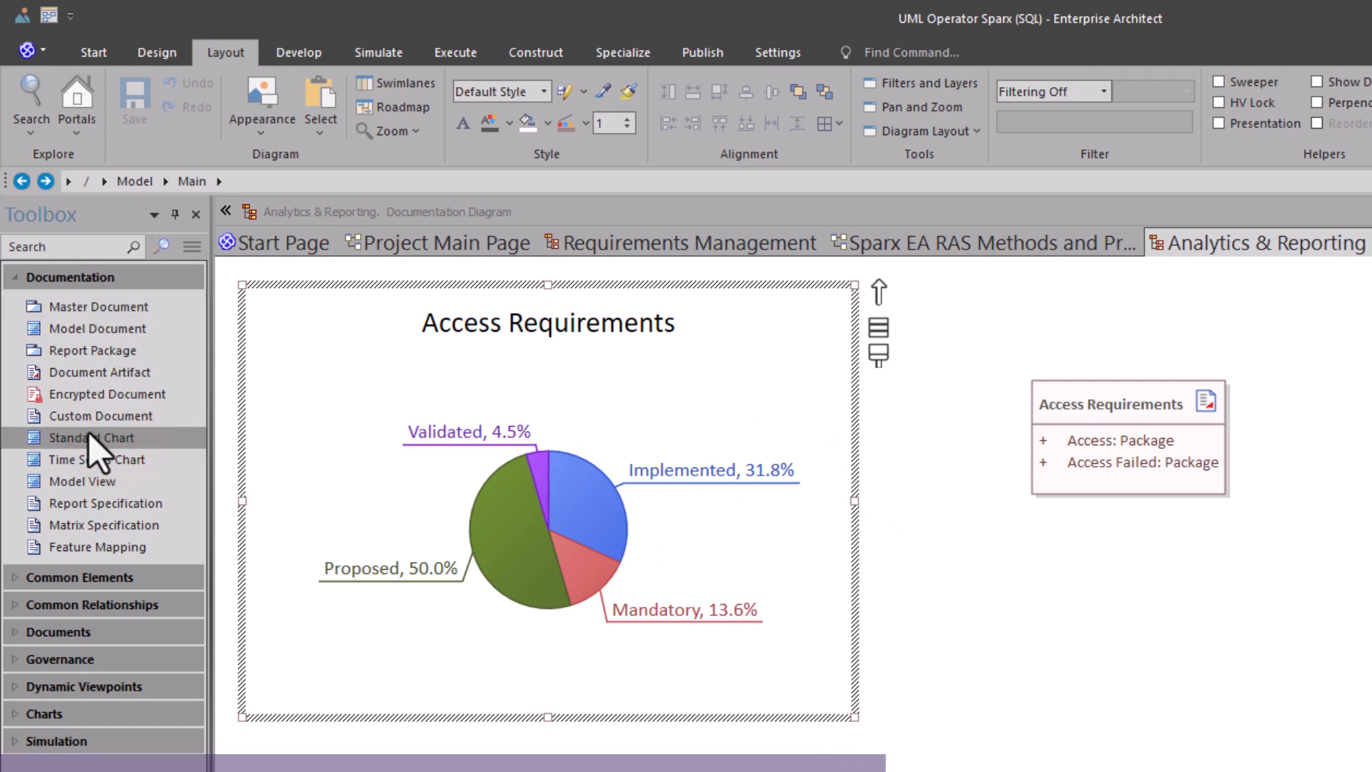
drag(93, 438, 990, 768)
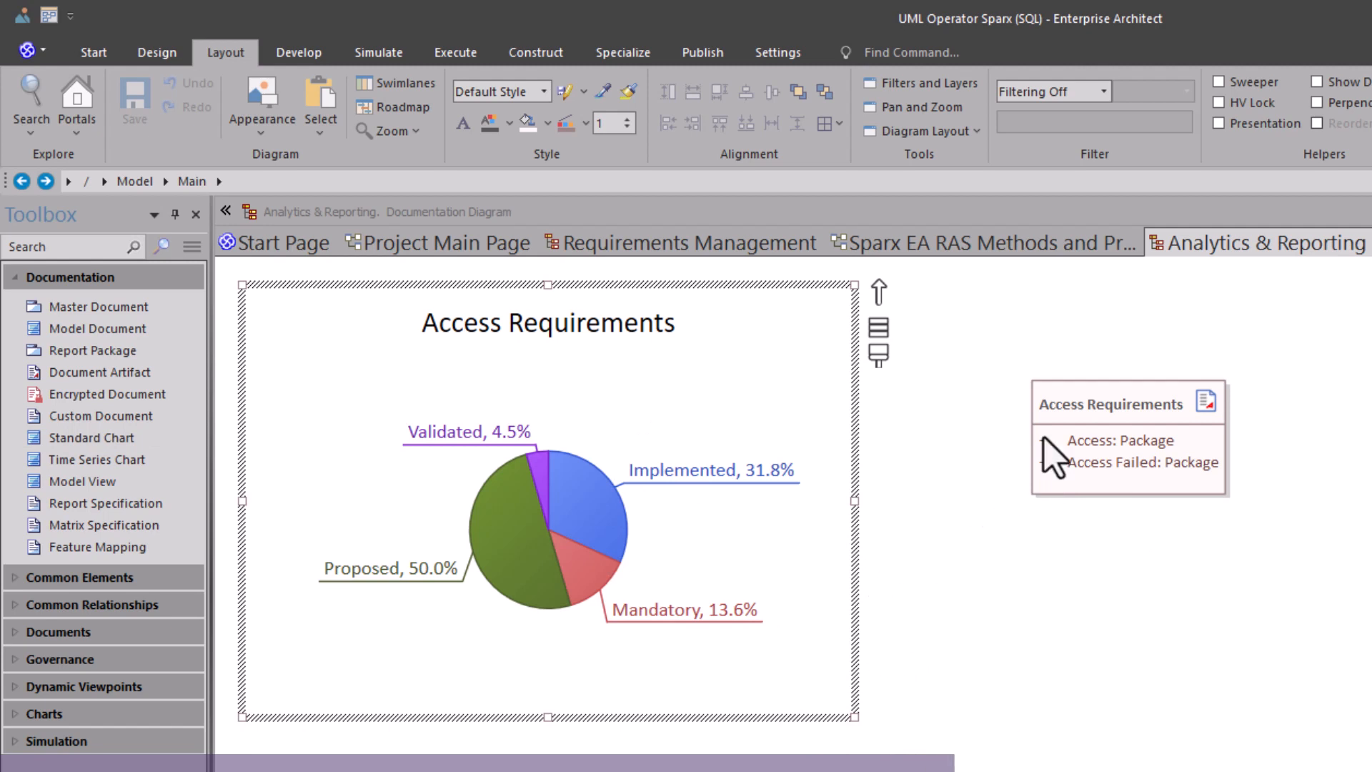
click(1129, 406)
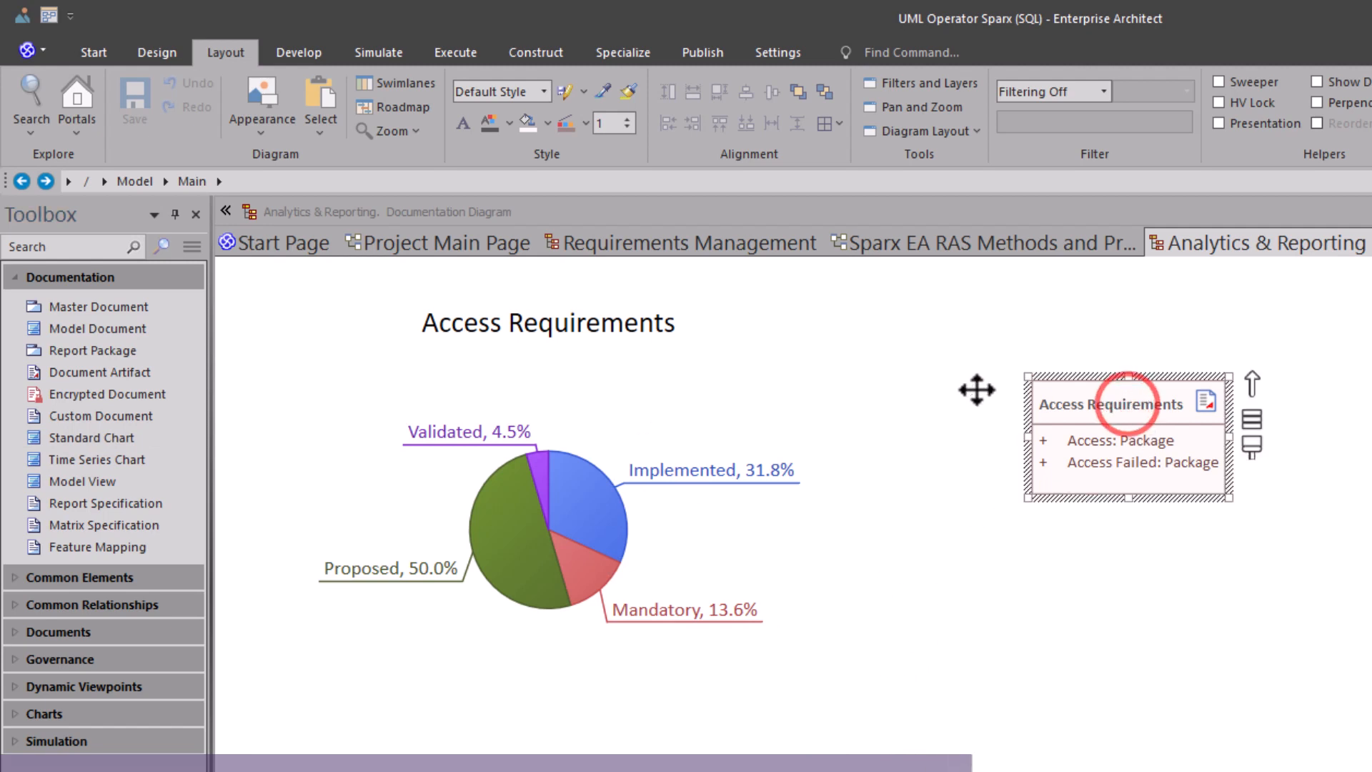
click(93, 323)
drag(93, 325, 1070, 411)
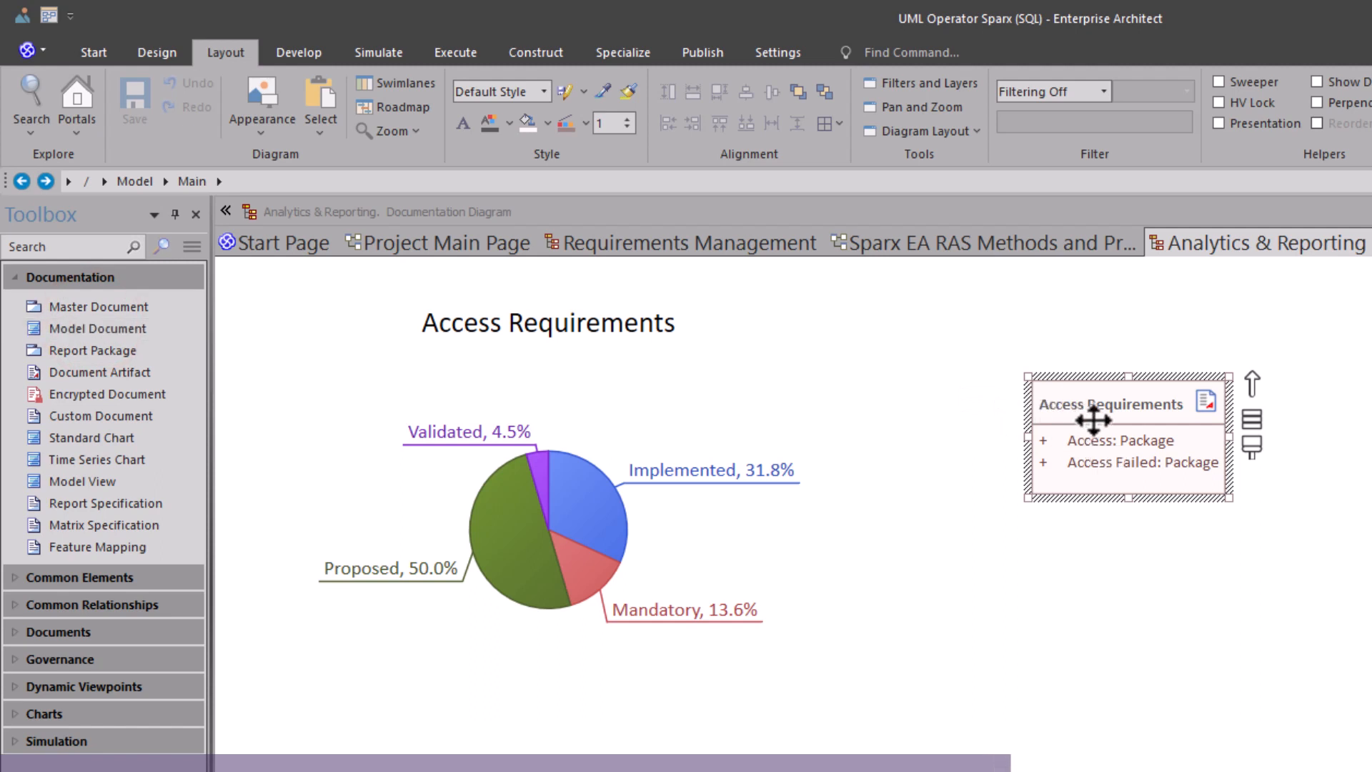
click(1123, 441)
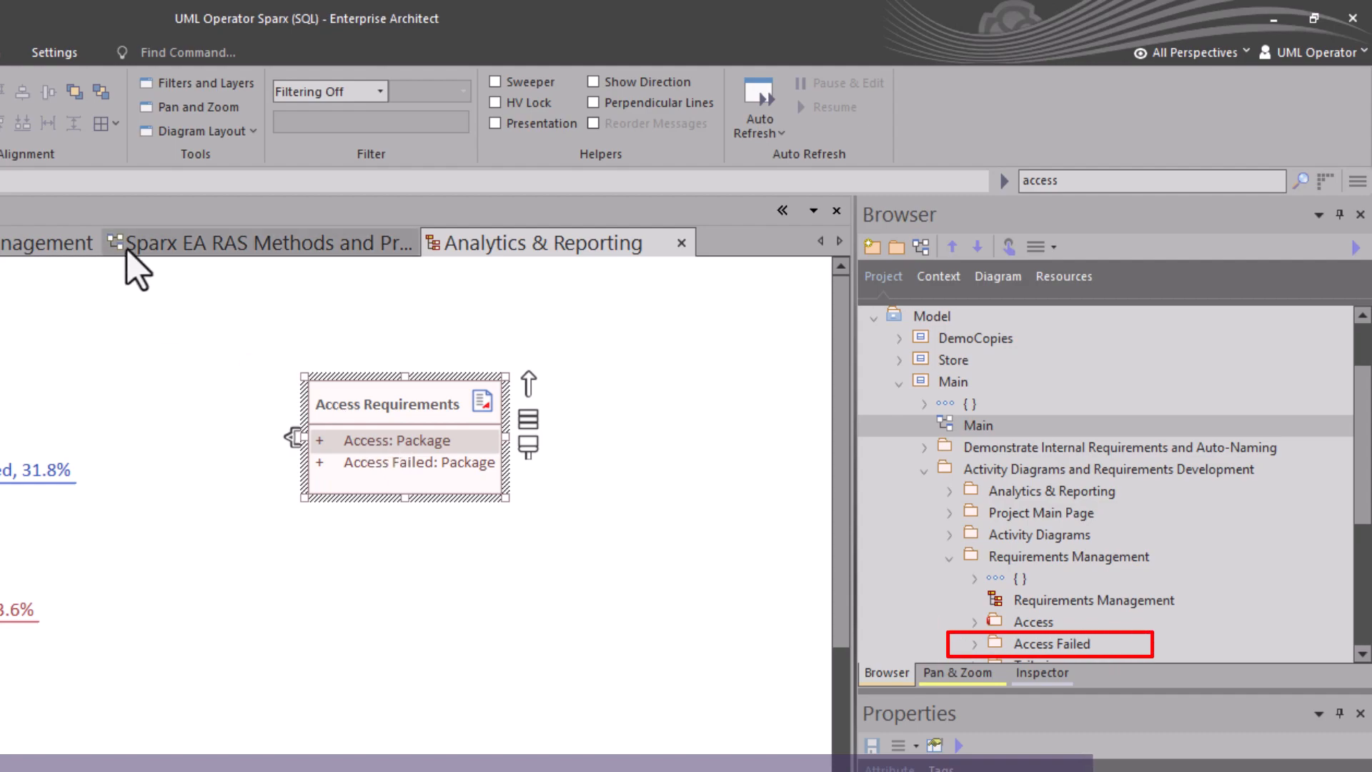
Return to the Requirements Management diagram and select the Access navigation cell.
click(226, 252)
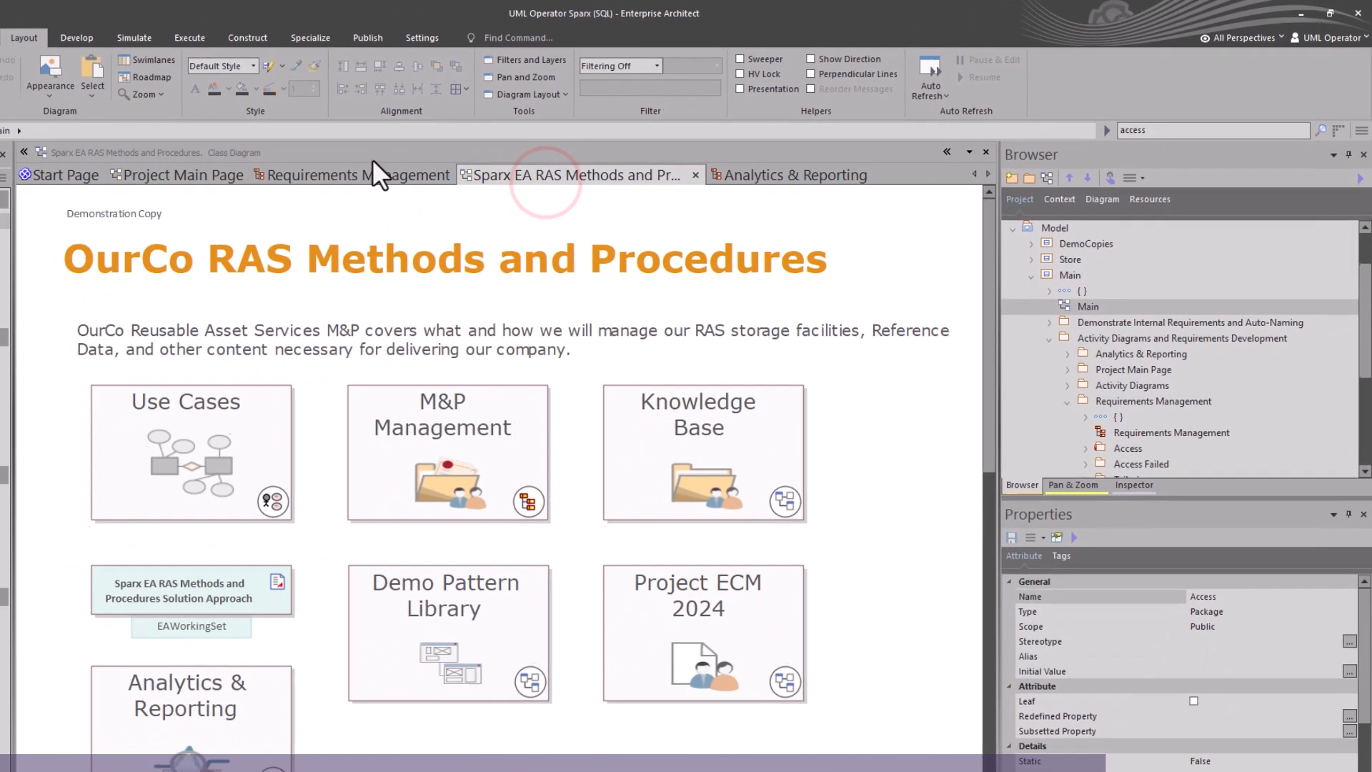
click(96, 220)
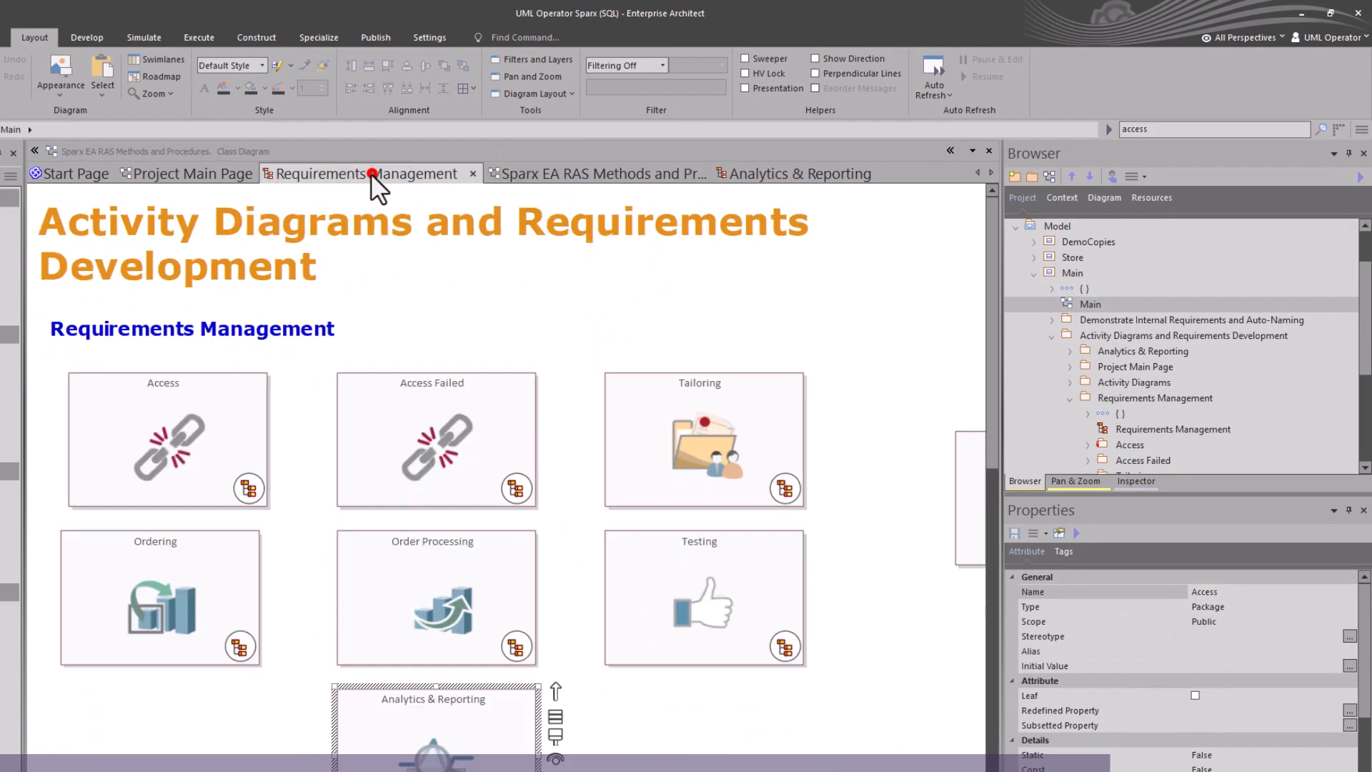
click(194, 400)
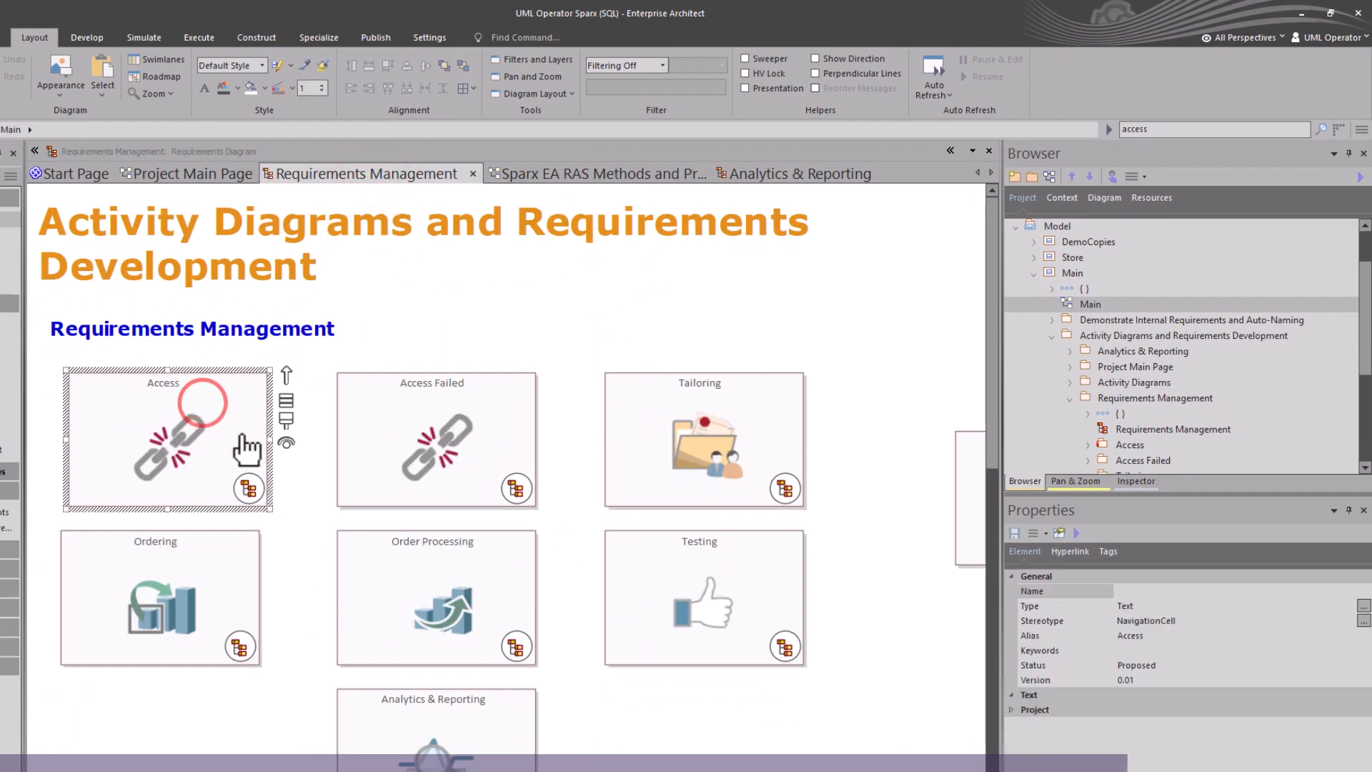
Preview the Access and Access Failed requirement diagrams from their navigation cells, closing each preview.
click(243, 476)
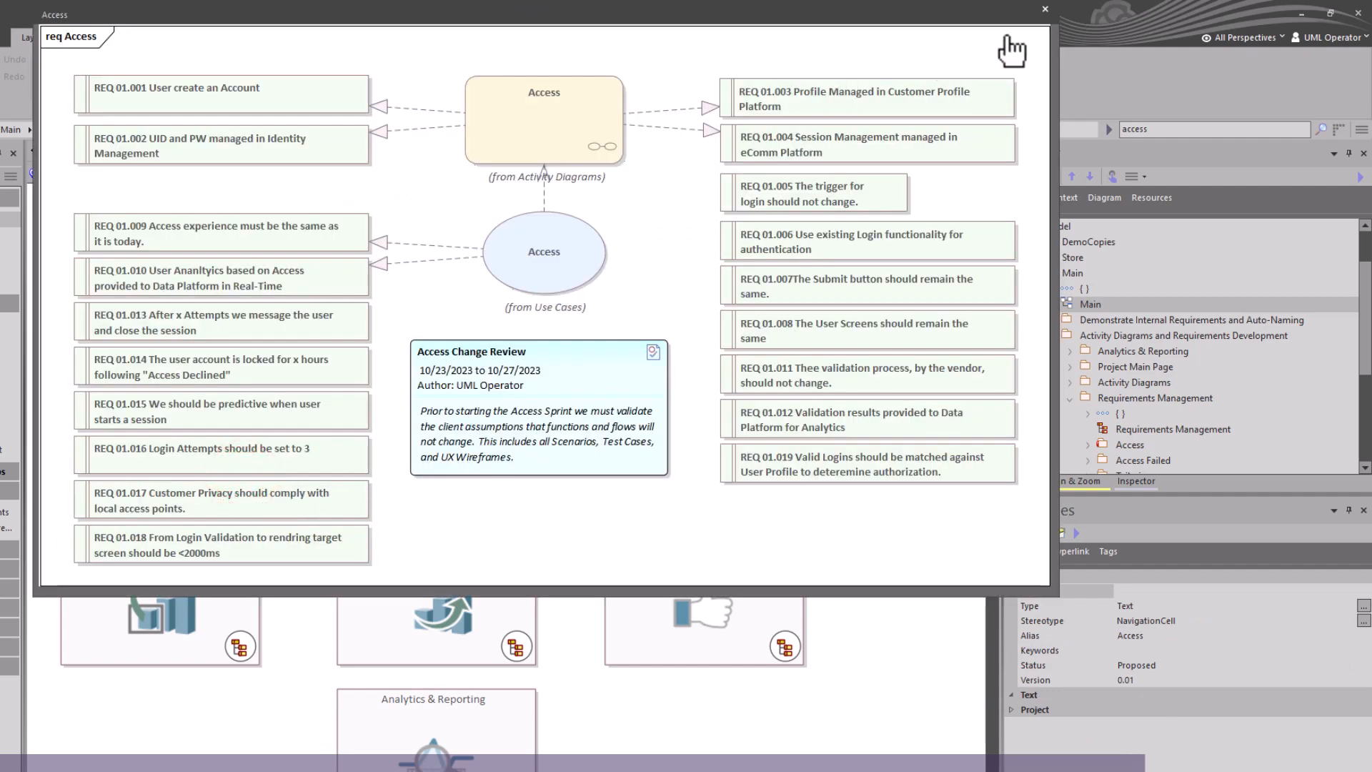
click(1046, 9)
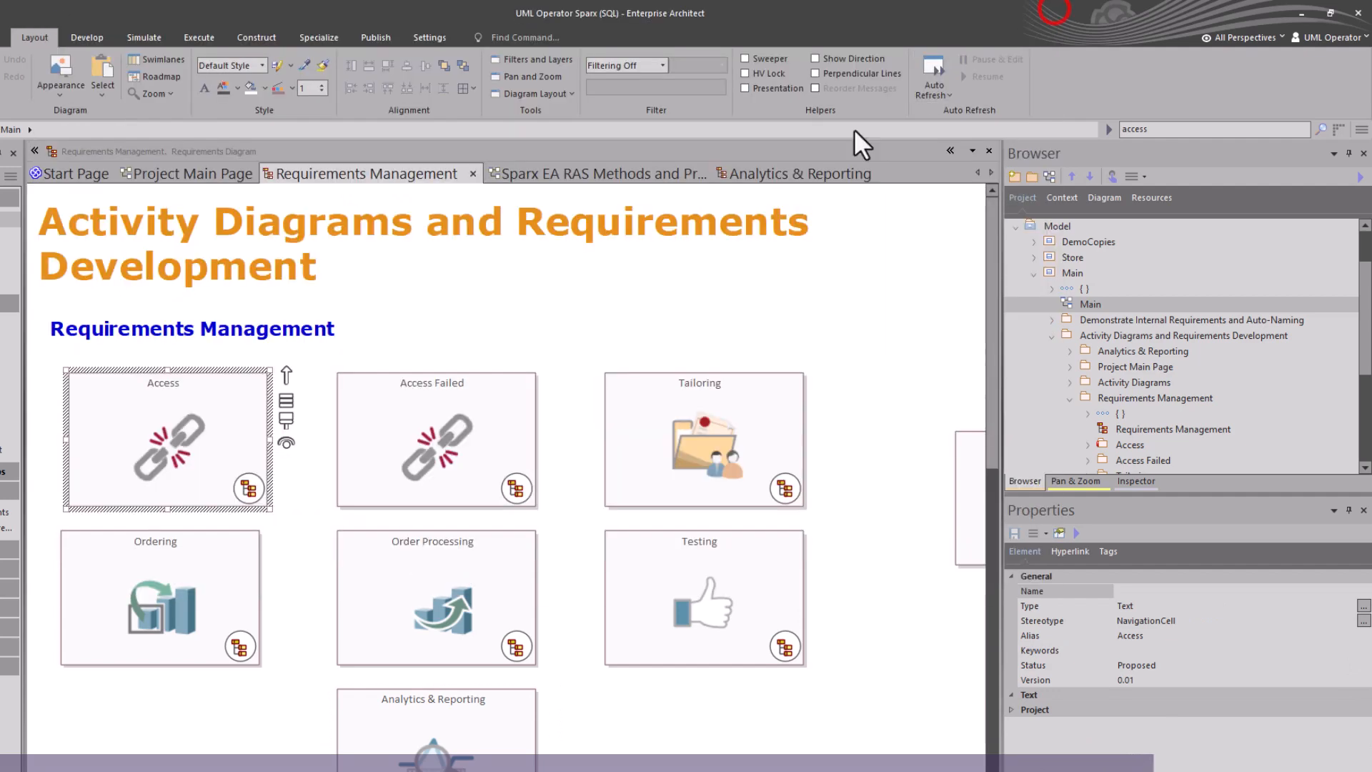
click(516, 490)
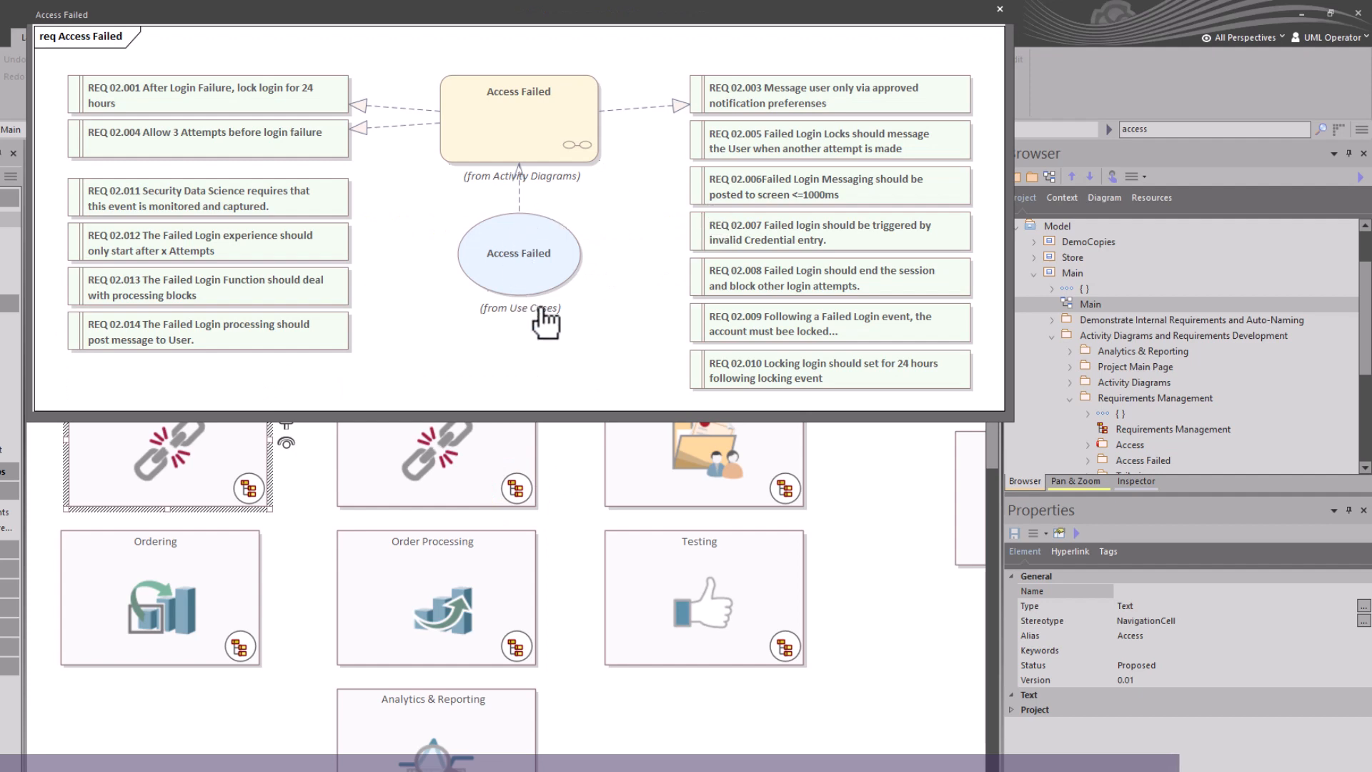
click(998, 10)
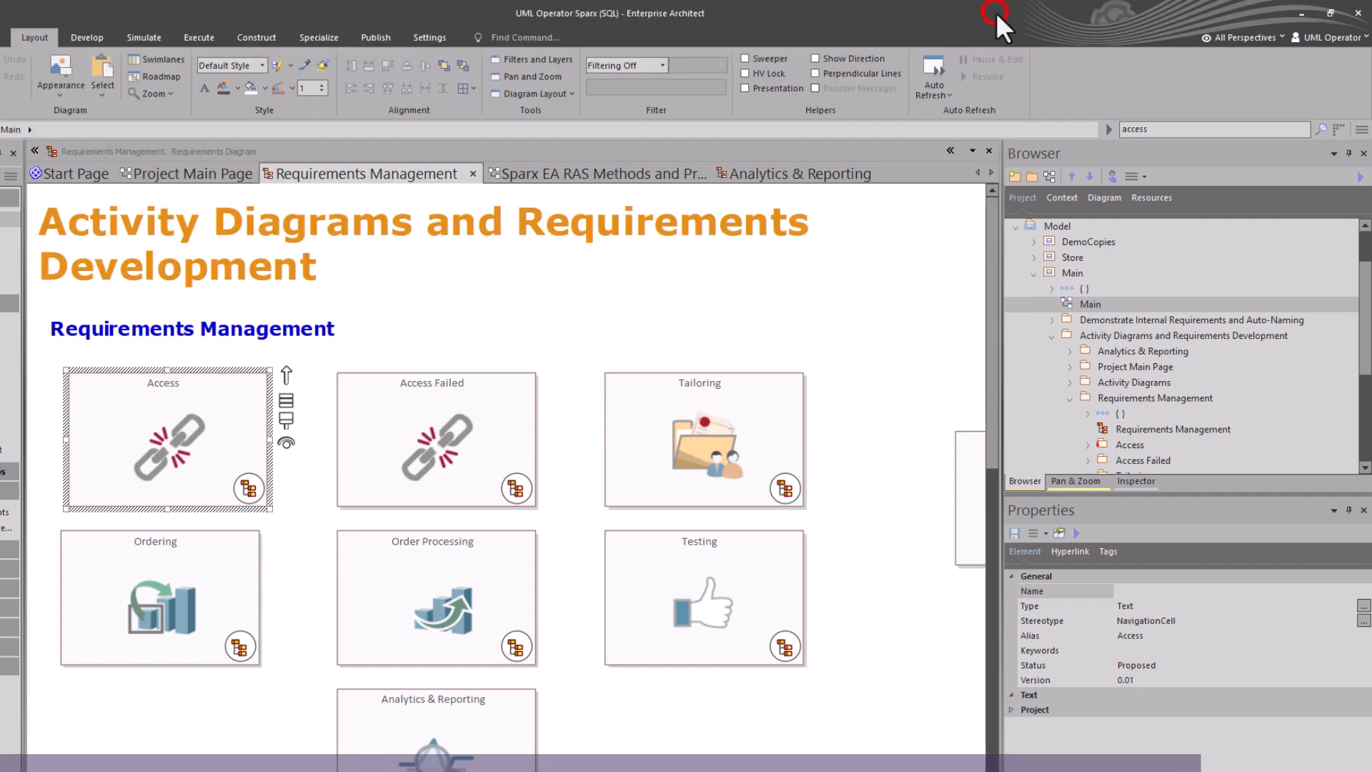
click(204, 476)
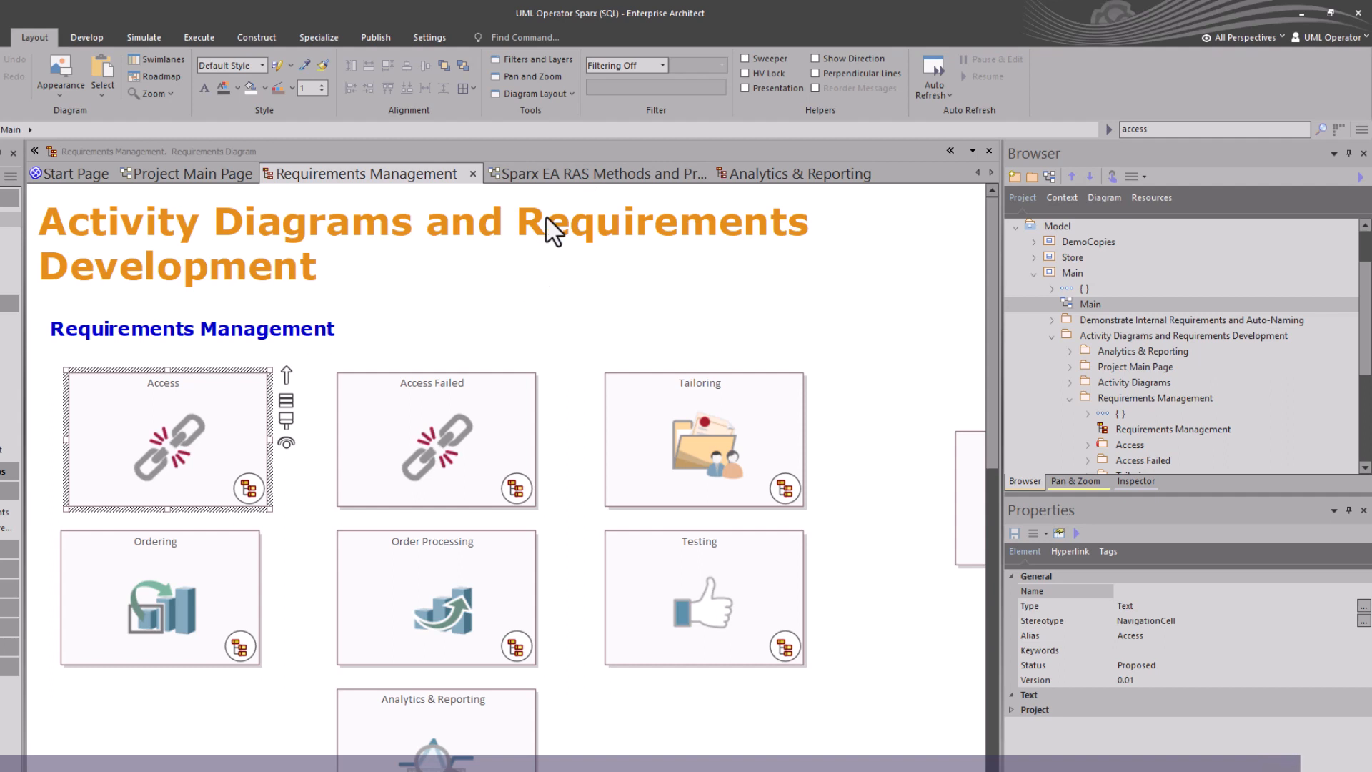
Open the Analytics & Reporting diagram and place a new Model Document element on it.
click(769, 173)
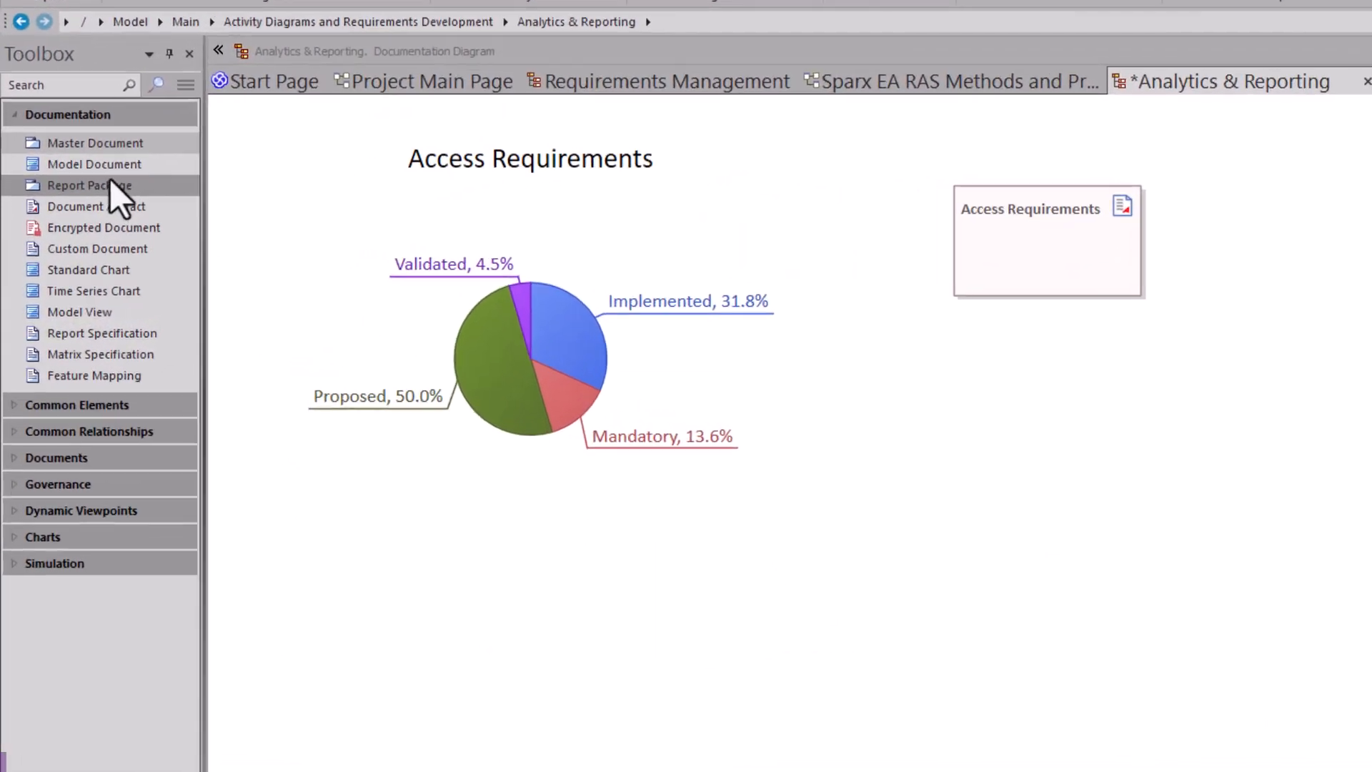
click(72, 211)
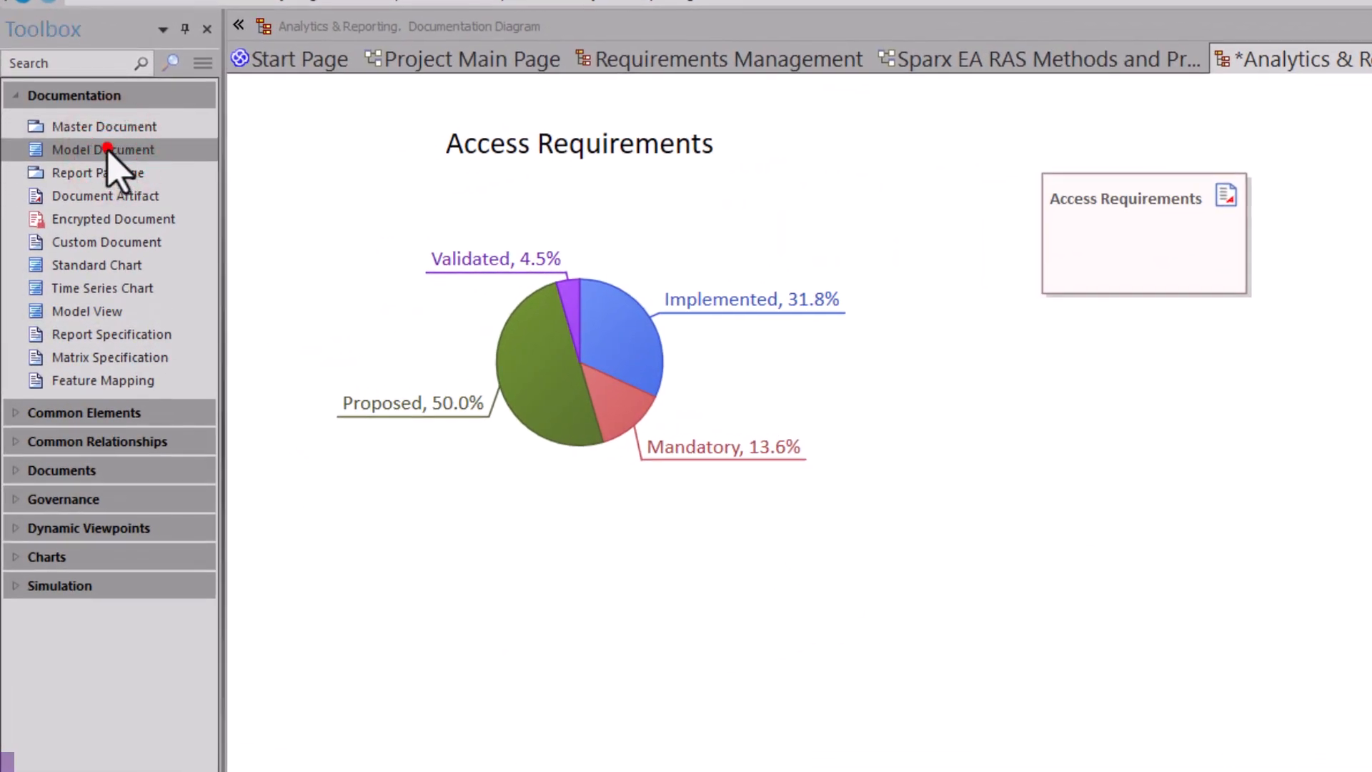
click(1144, 366)
drag(1273, 451, 1194, 444)
click(1157, 268)
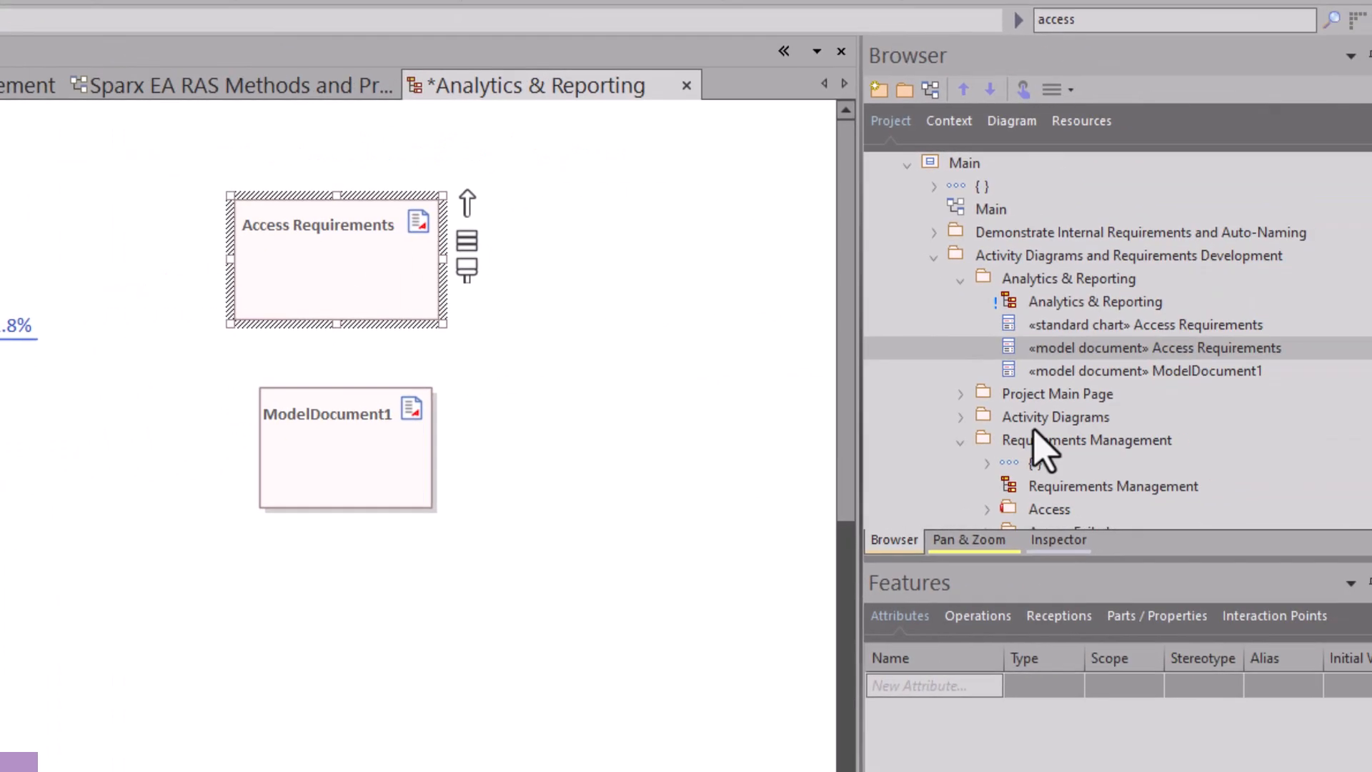
Add the Access and Access Failed packages from the browser into the Access Requirements model document.
scroll(1041, 428, down, 2)
click(1049, 379)
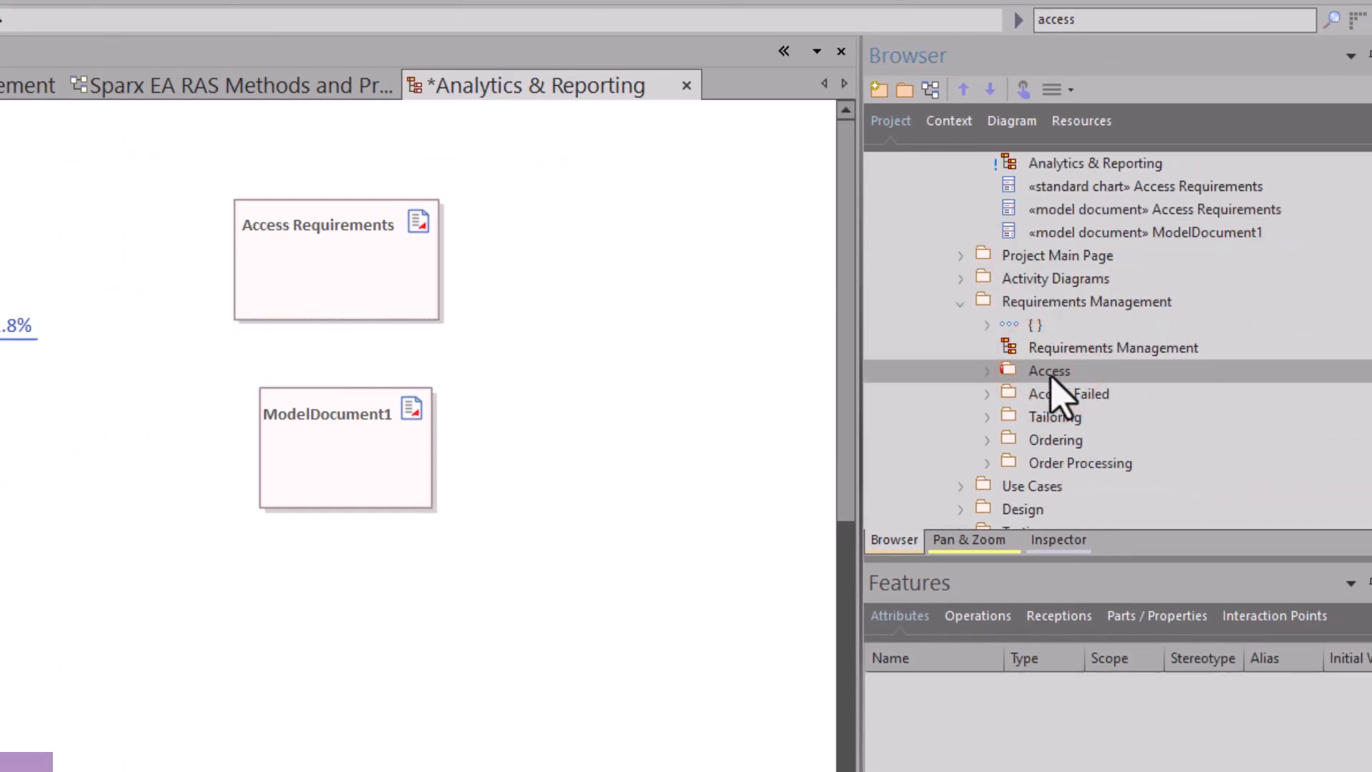
drag(1048, 370, 326, 272)
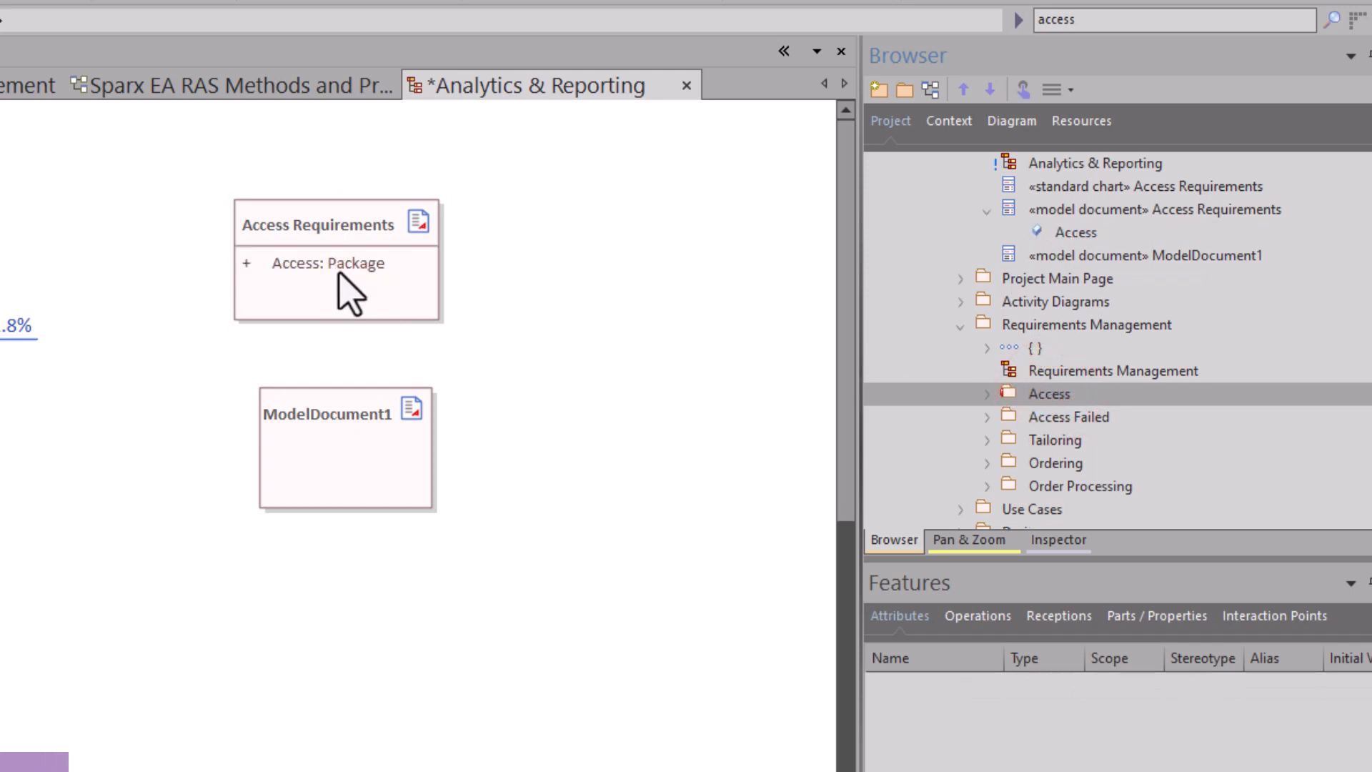
drag(1070, 417, 347, 289)
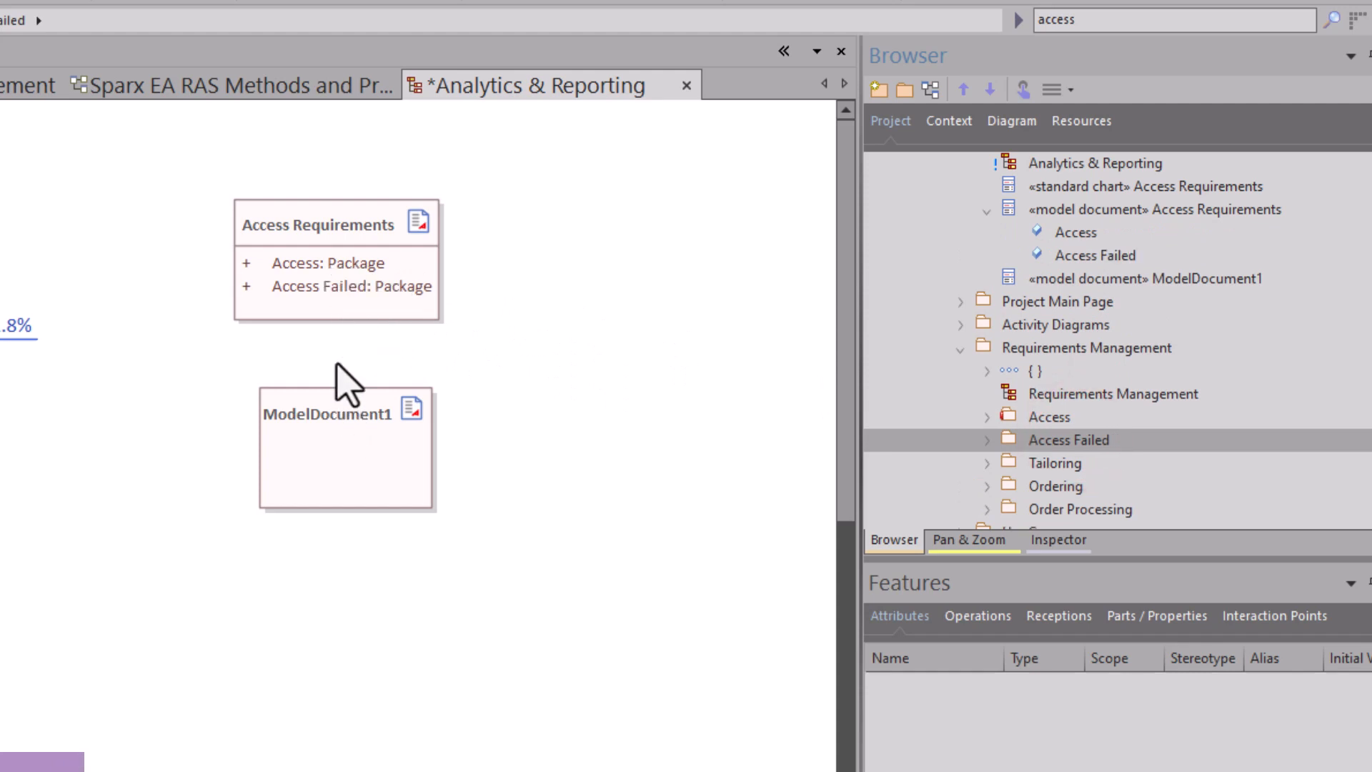
Delete the ModelDocument1 element from the diagram.
click(345, 409)
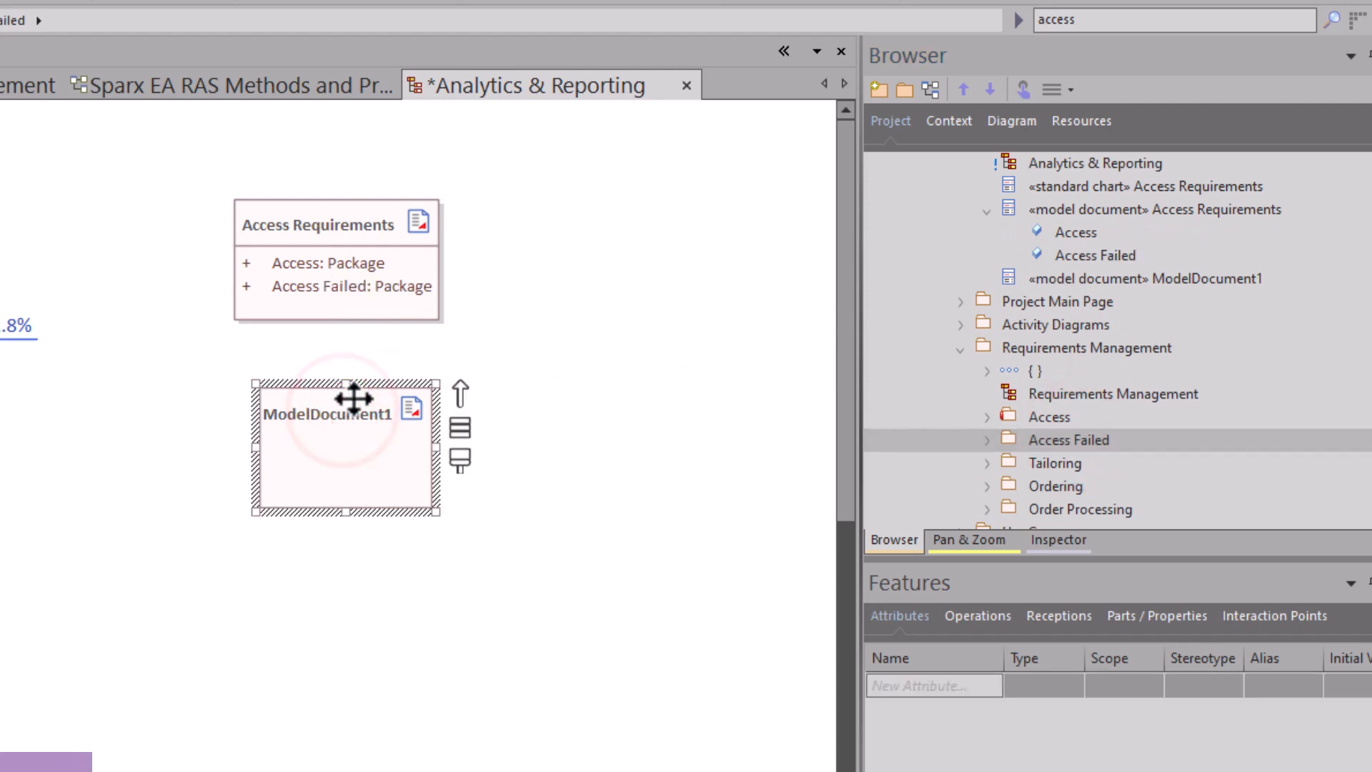
key(Delete)
click(288, 377)
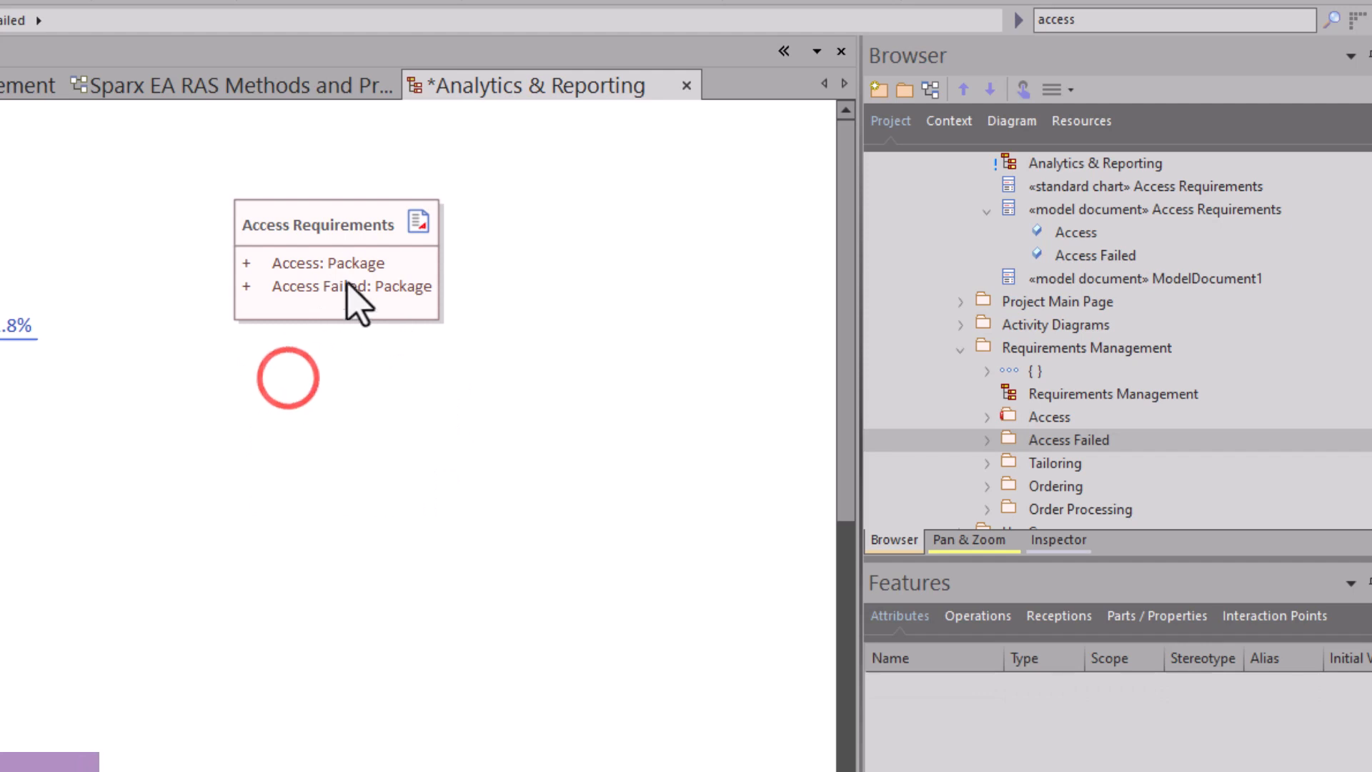
Generate documentation for the Access Requirements model document using the Scope Analysis template.
right_click(347, 247)
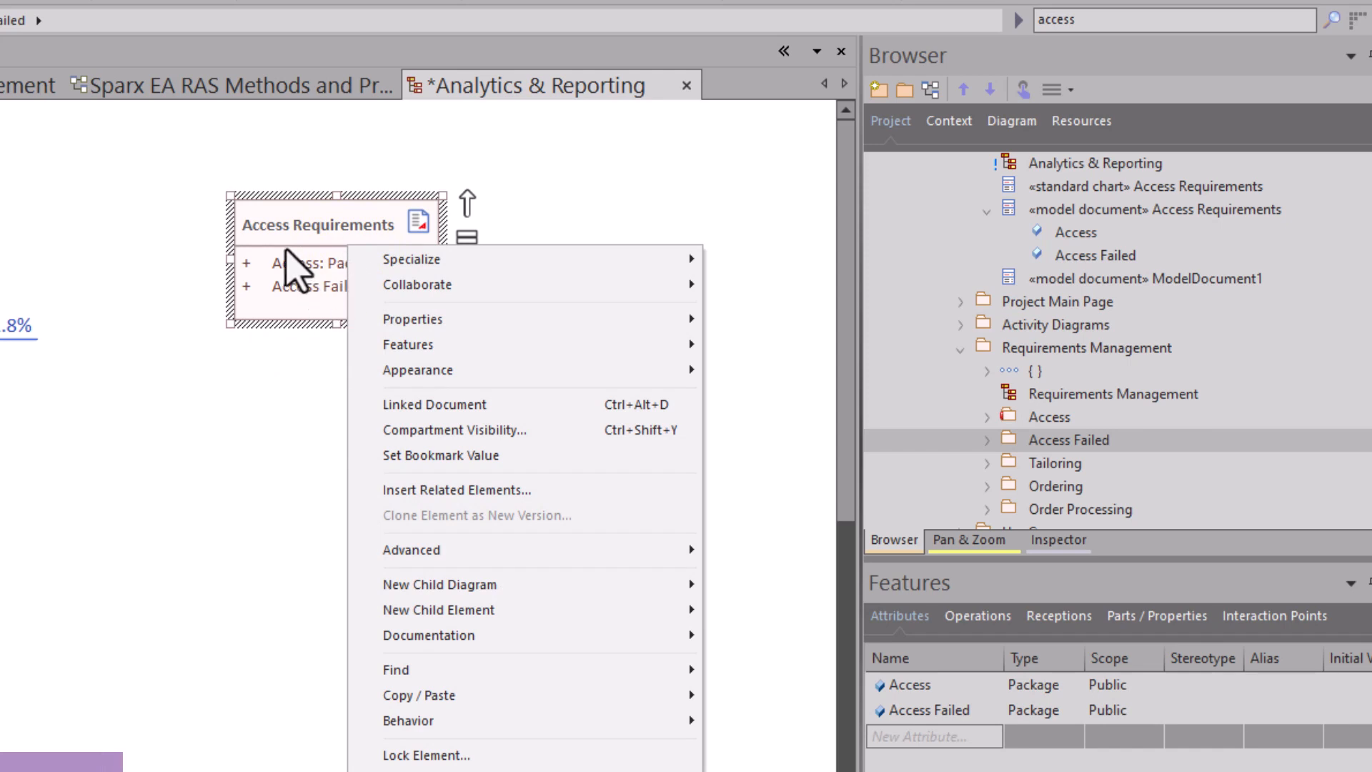
click(503, 636)
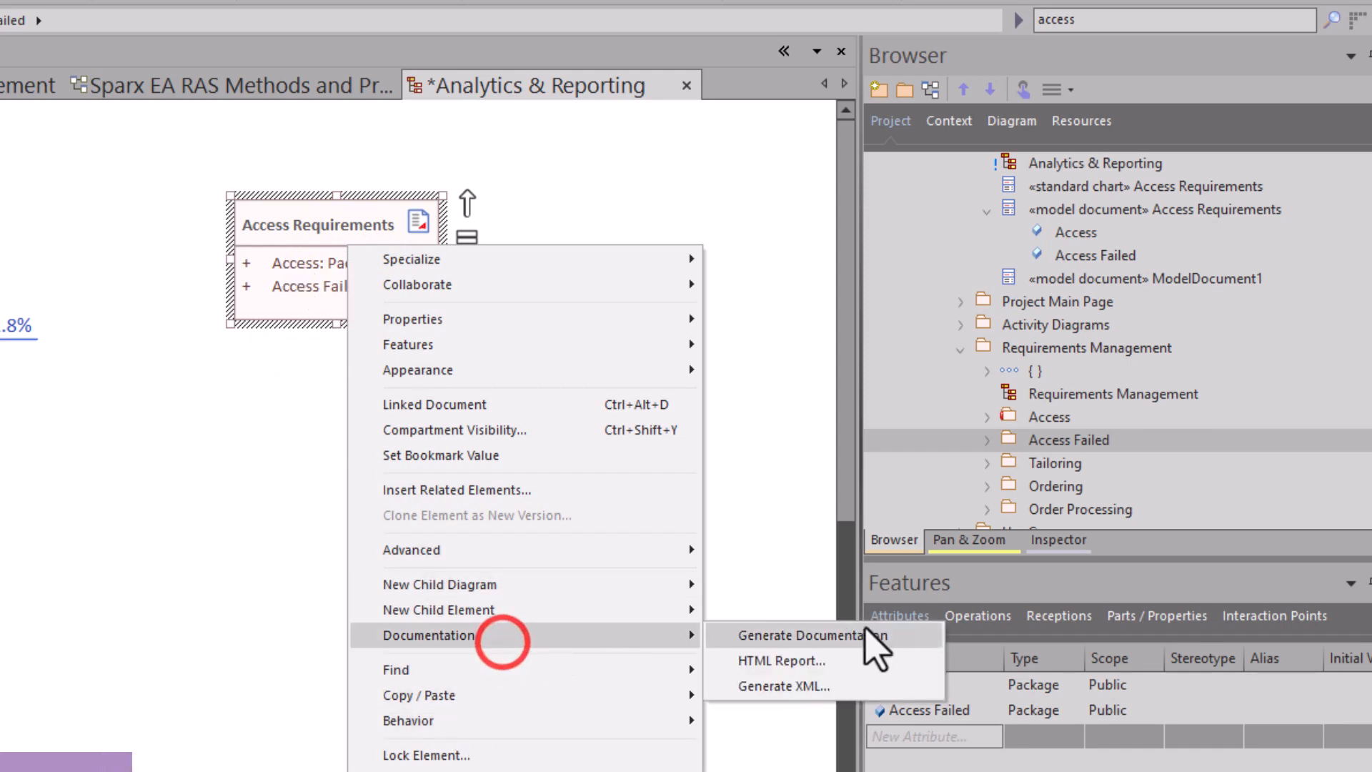
click(827, 635)
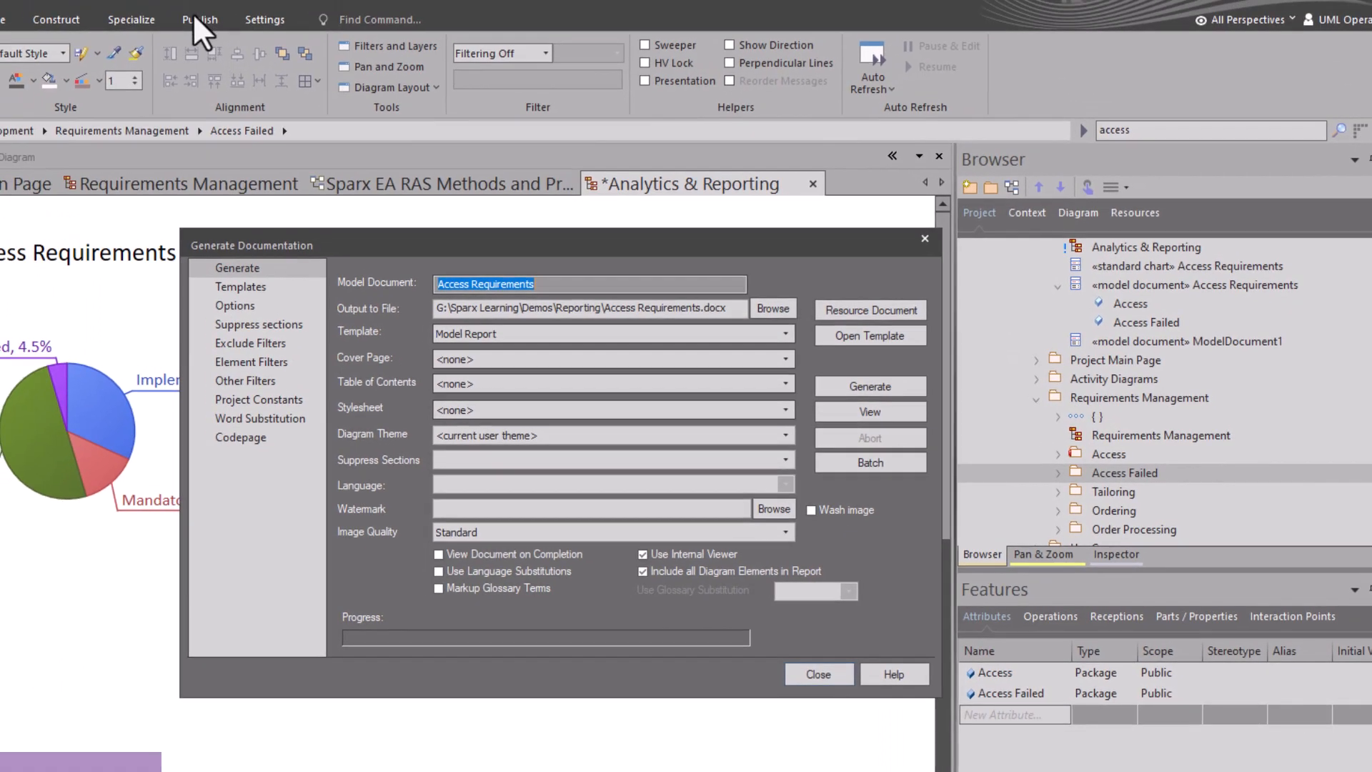
click(468, 334)
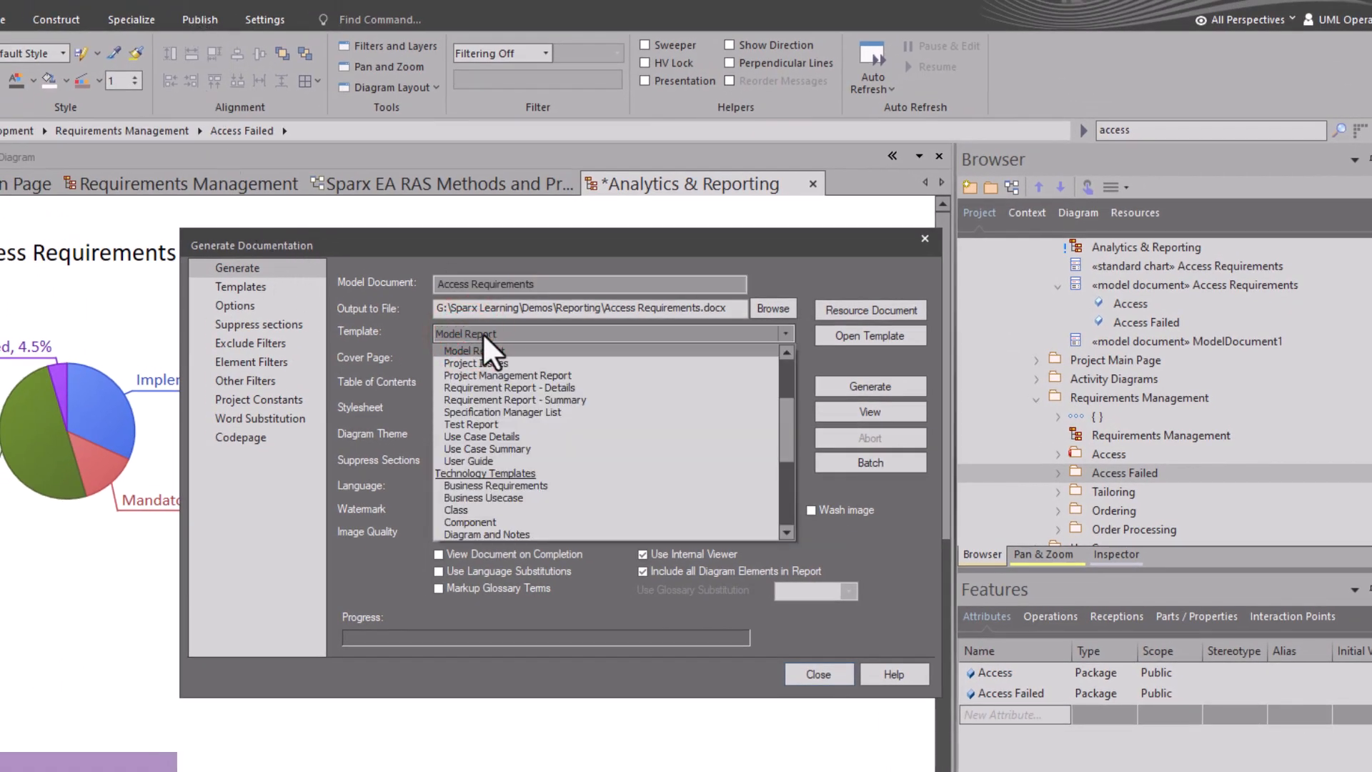
click(429, 679)
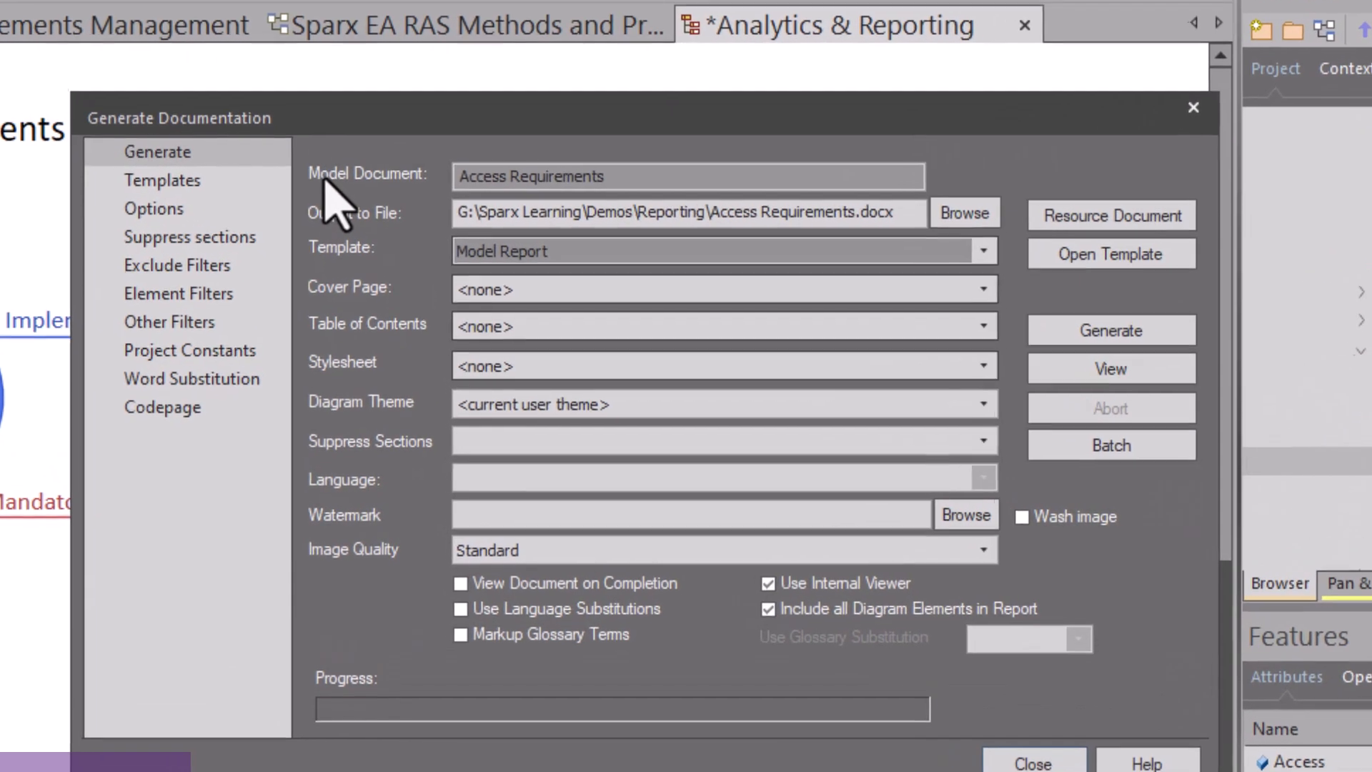
click(333, 178)
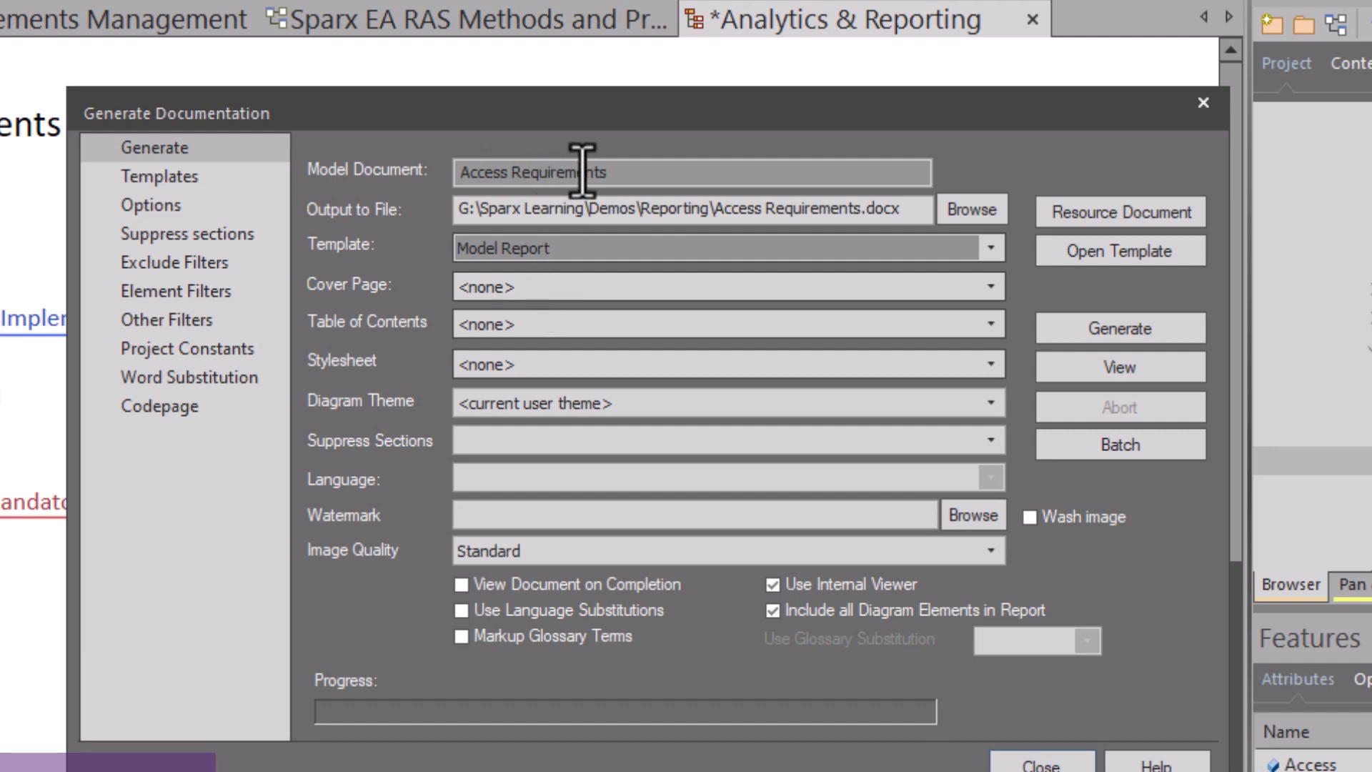
click(991, 251)
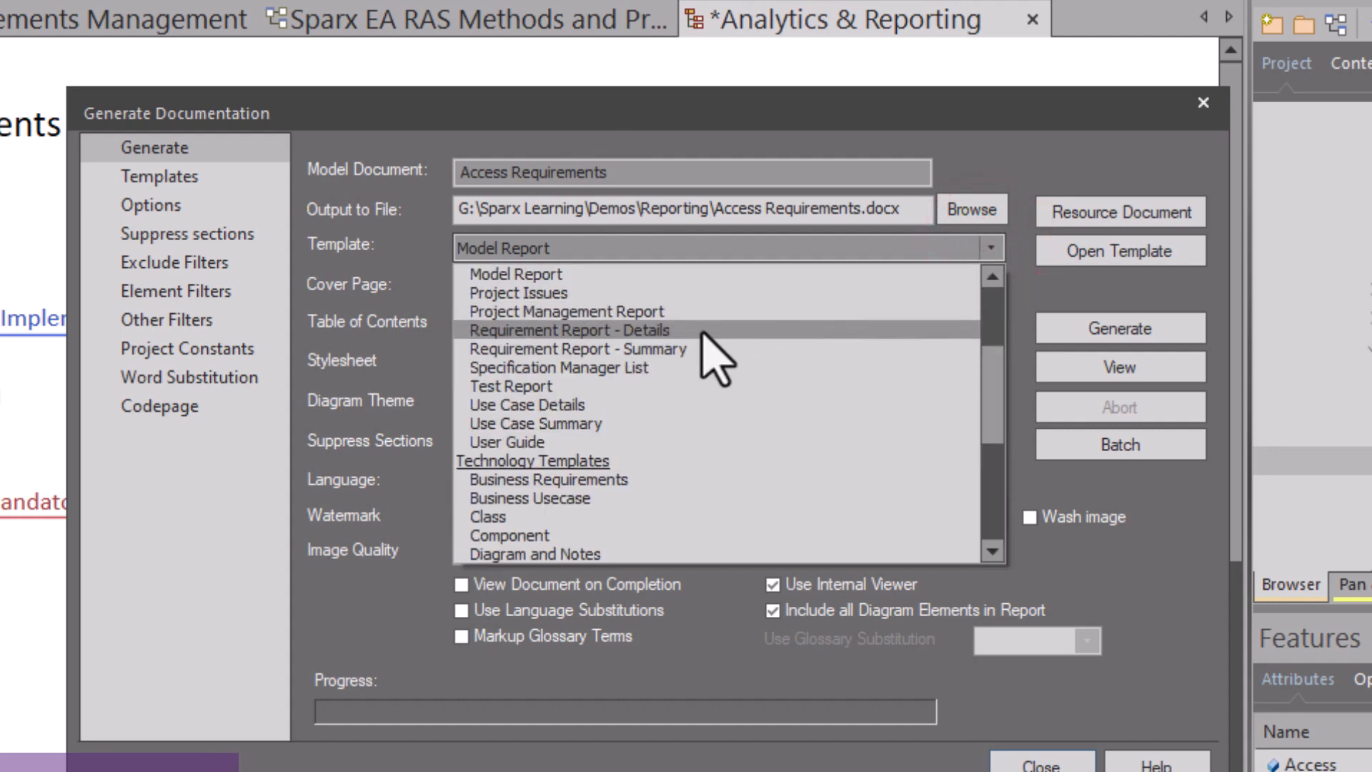
scroll(704, 333, up, 2)
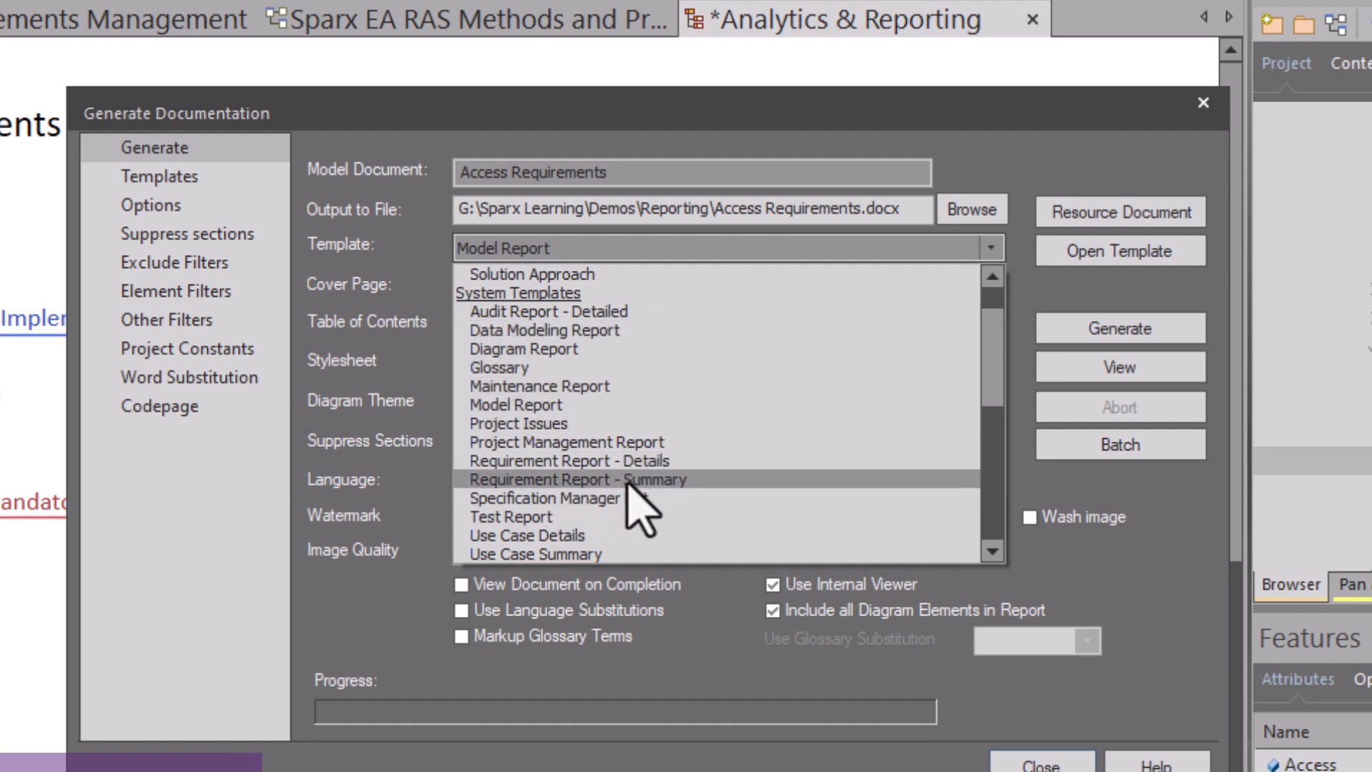
scroll(686, 486, up, 2)
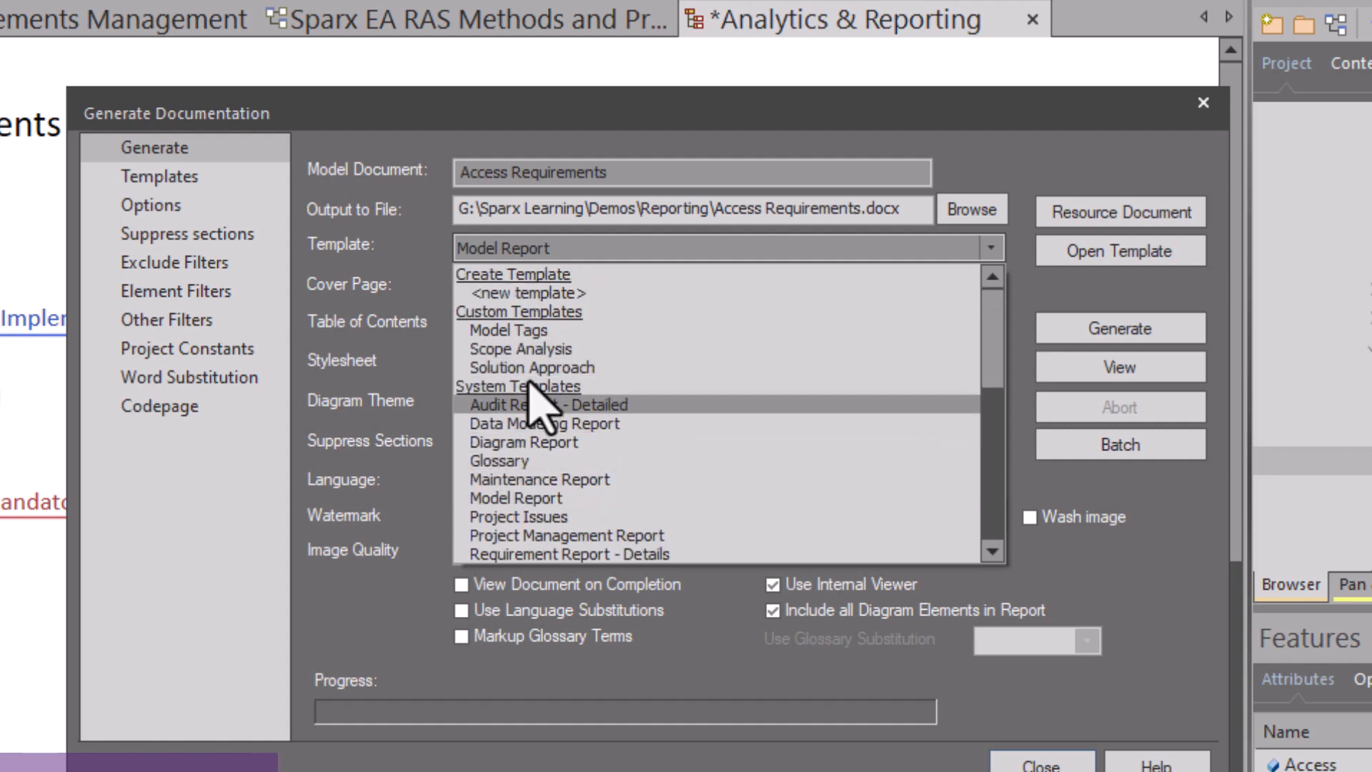
click(526, 350)
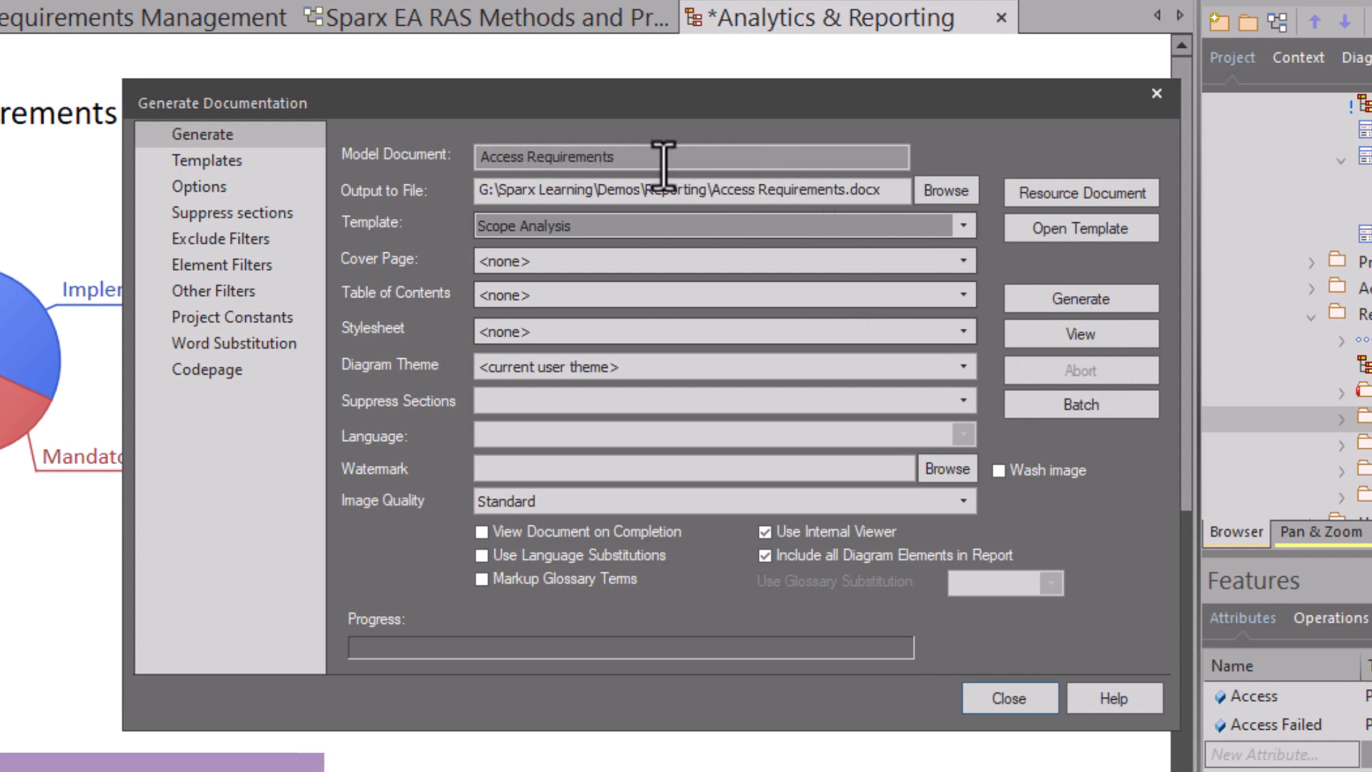
click(1056, 298)
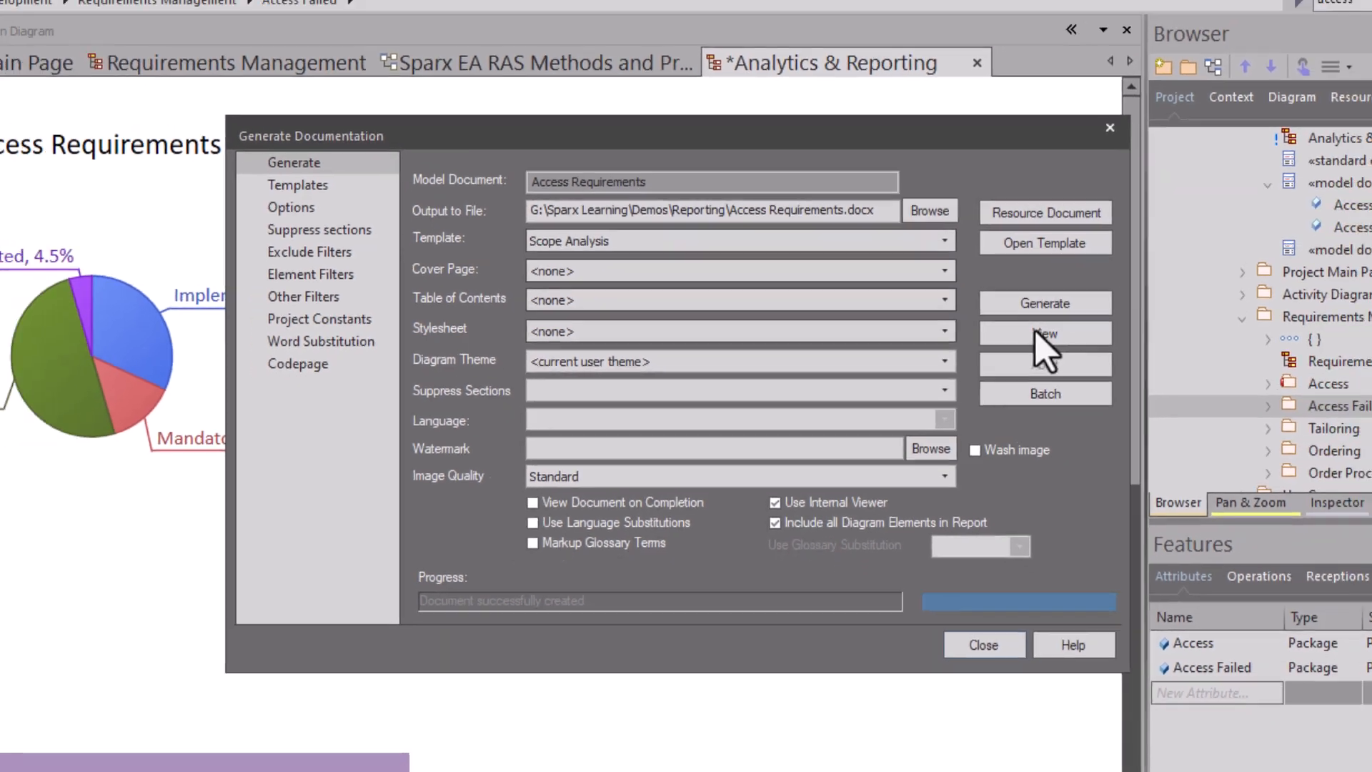
View the generated Access Requirements document, scroll through its pages, and close it.
click(1039, 333)
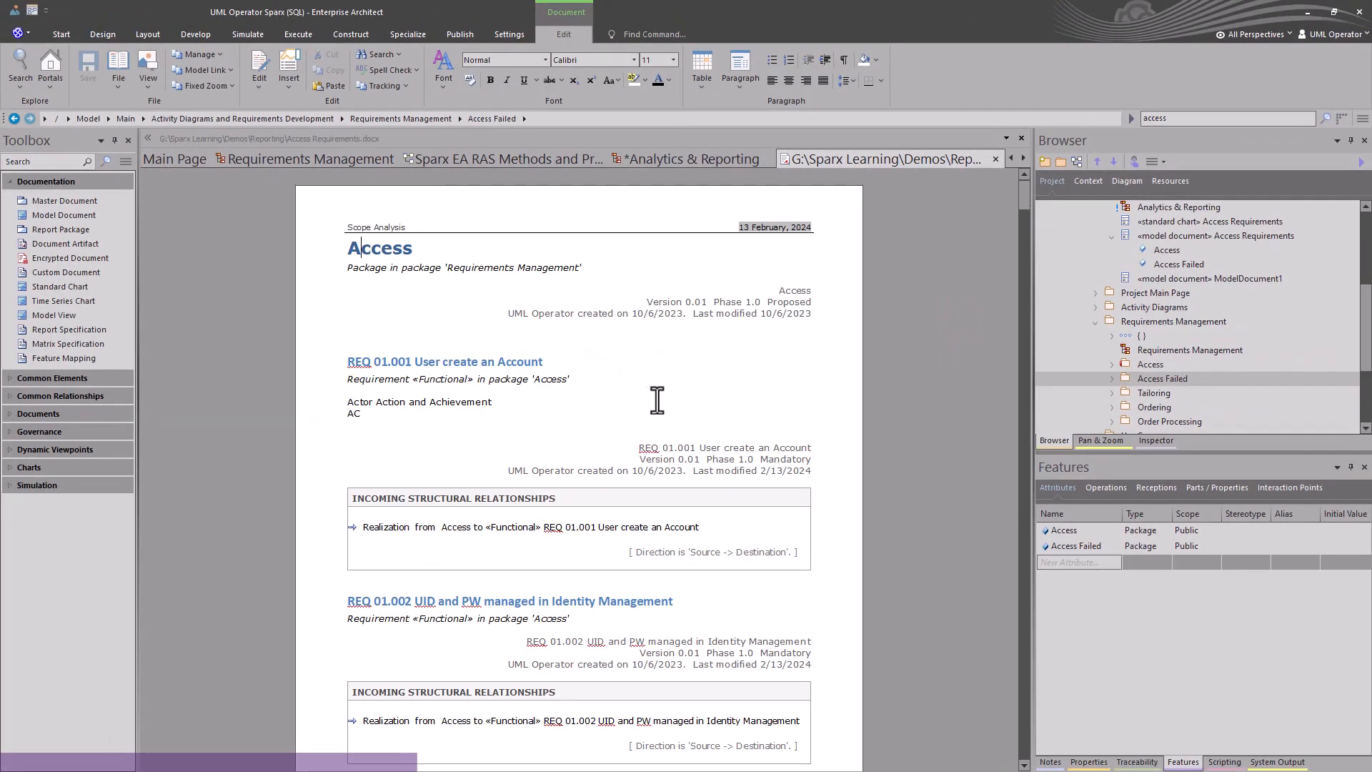
scroll(657, 400, down, 15)
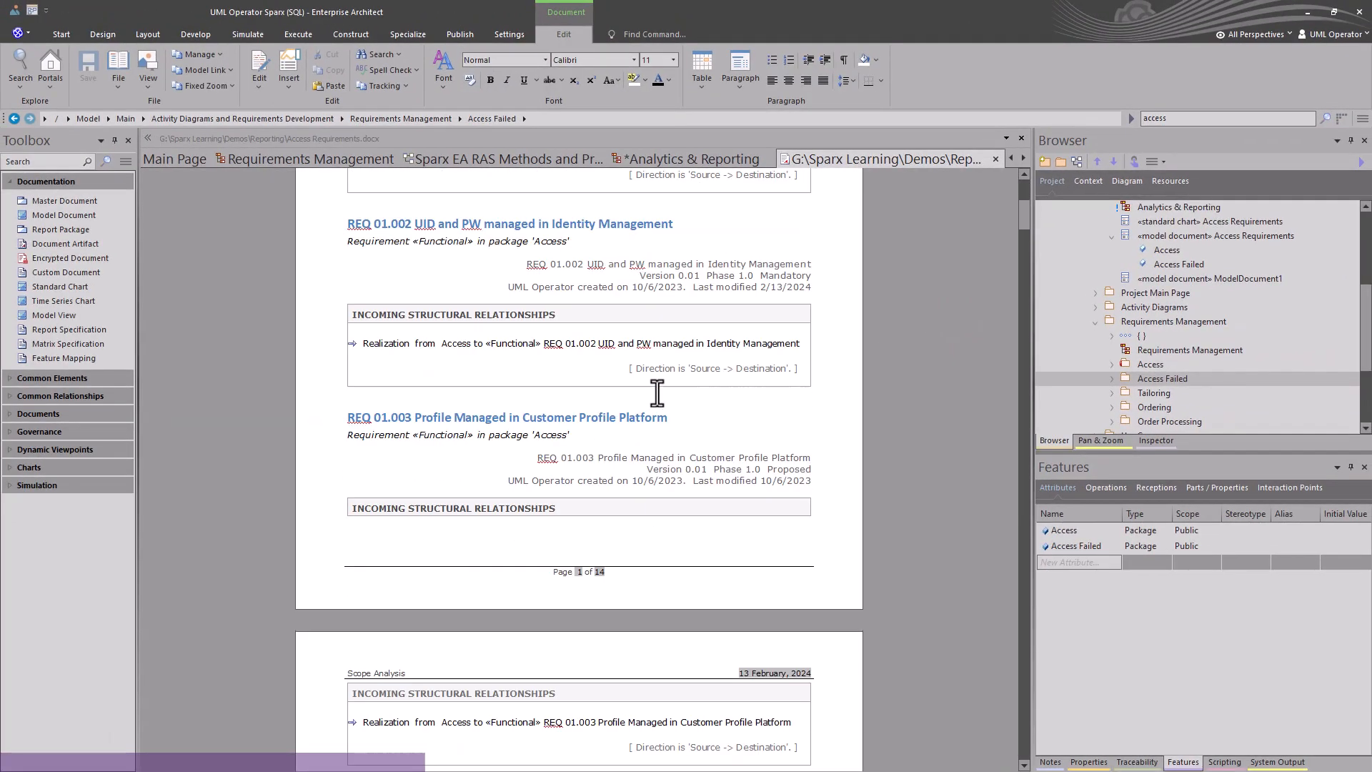
scroll(655, 392, down, 15)
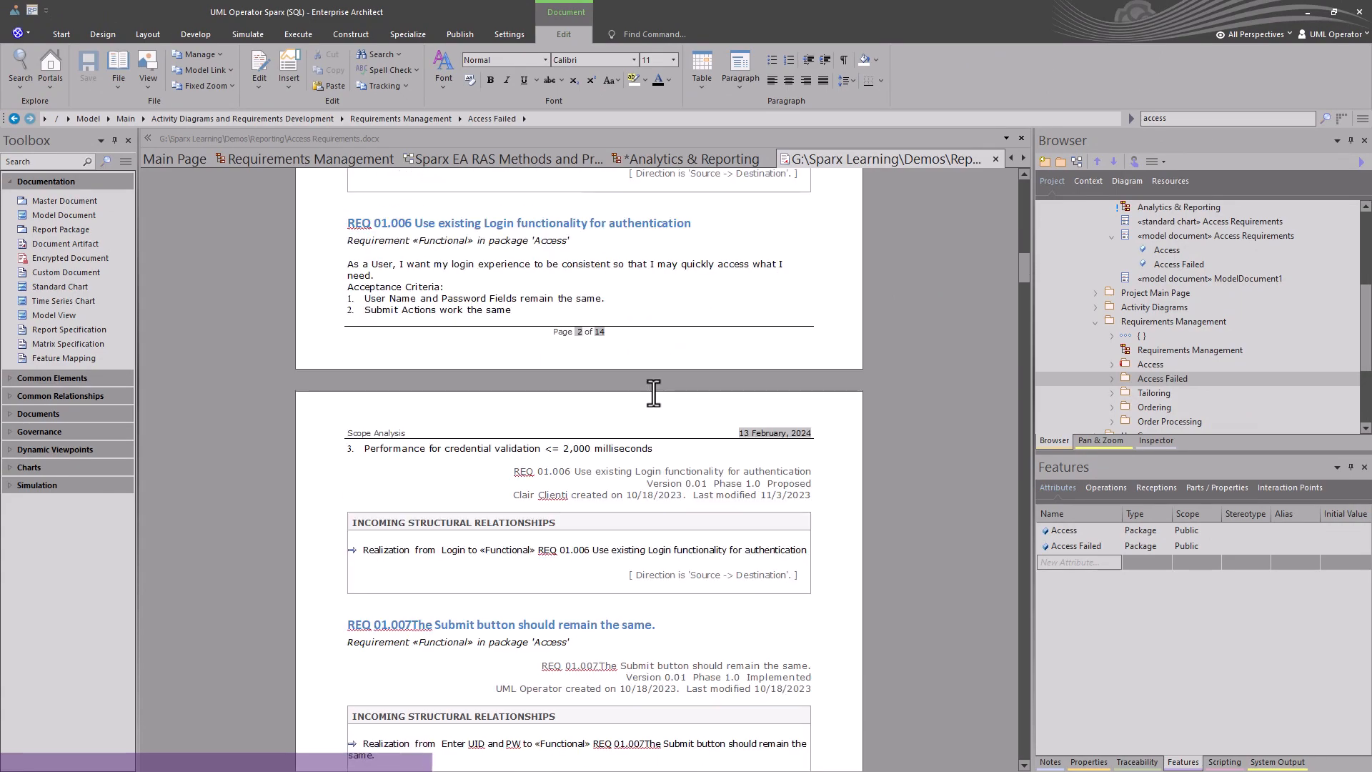
scroll(652, 394, down, 15)
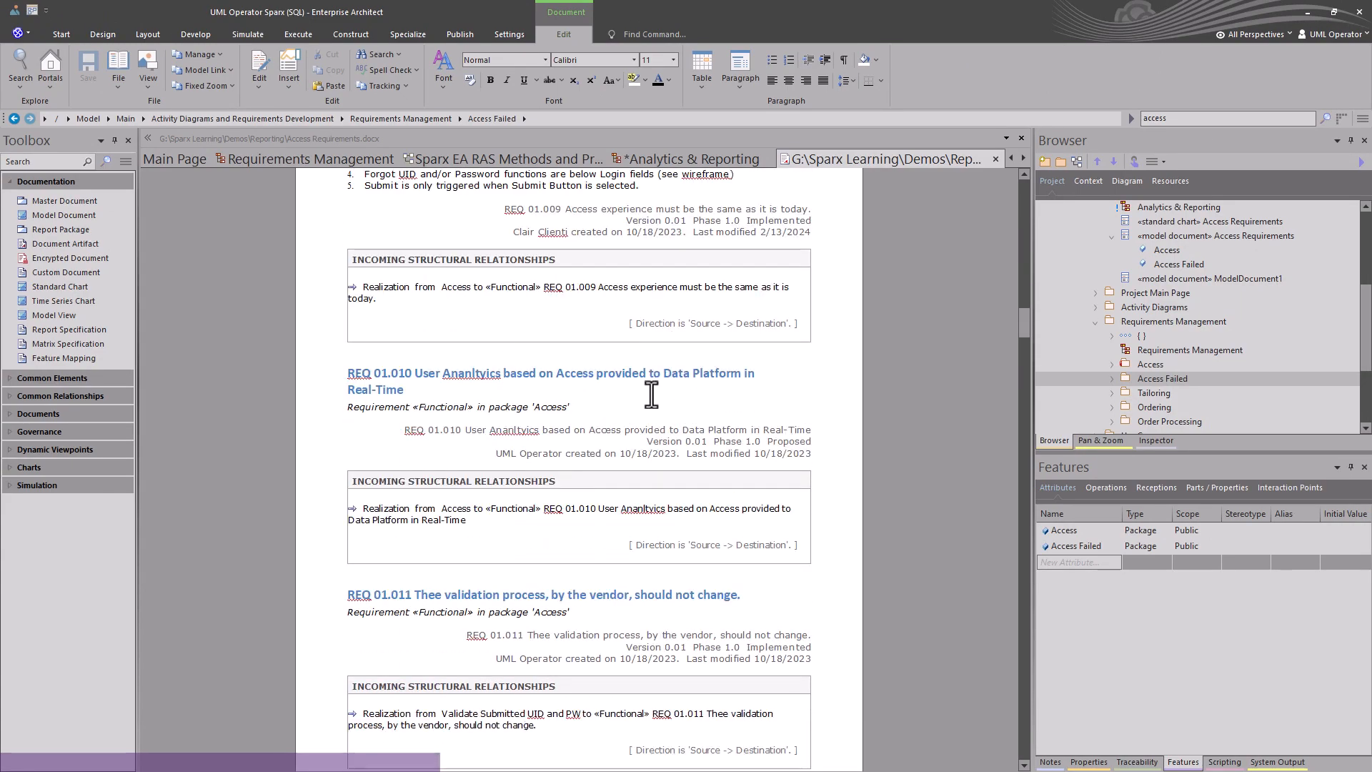
scroll(651, 394, down, 15)
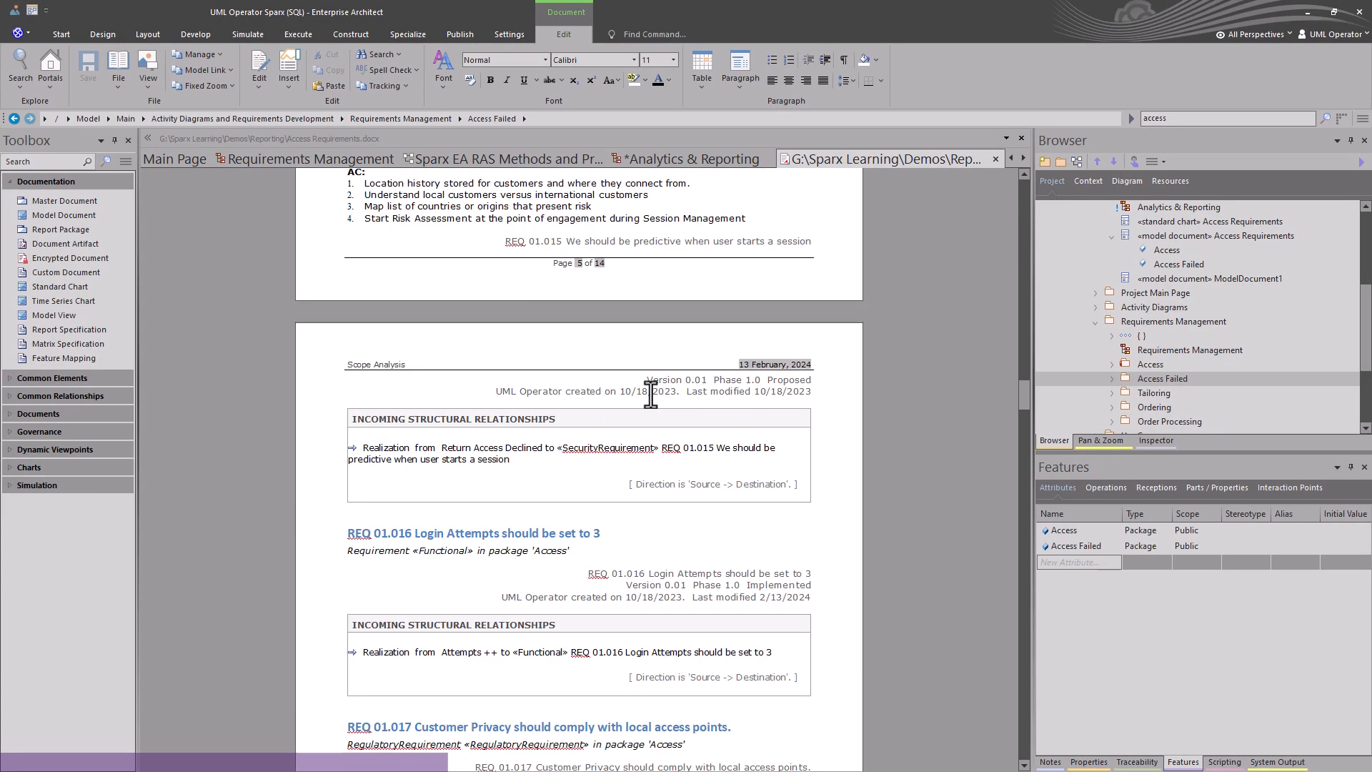
scroll(650, 394, down, 10)
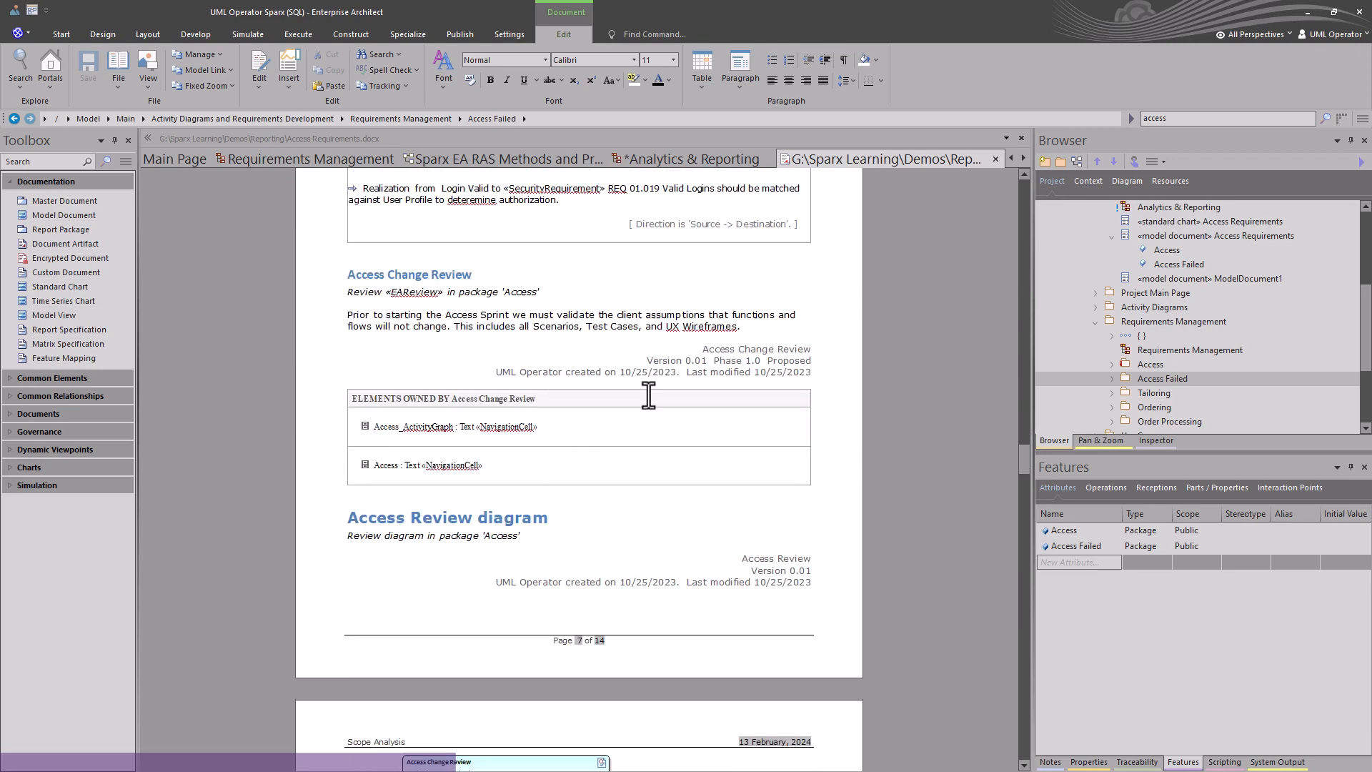
scroll(562, 516, down, 15)
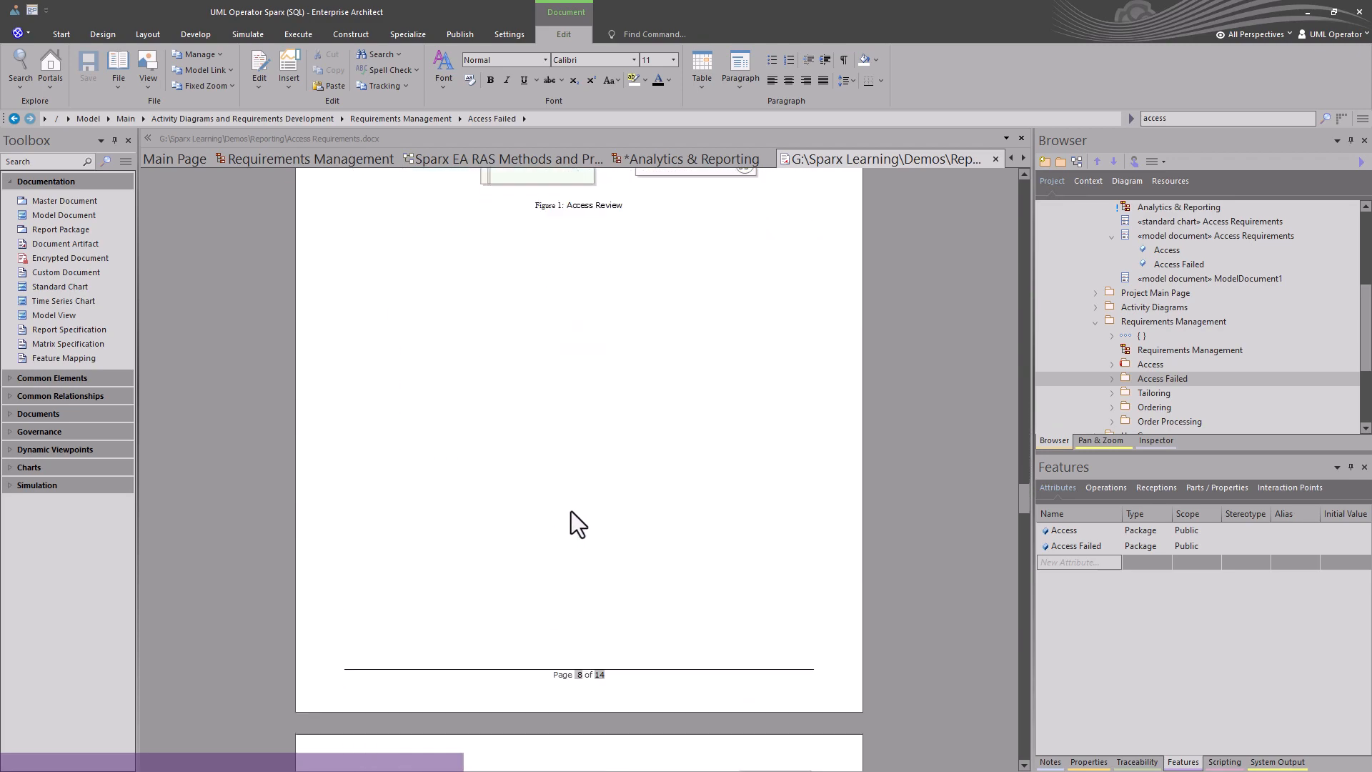
scroll(512, 529, down, 3)
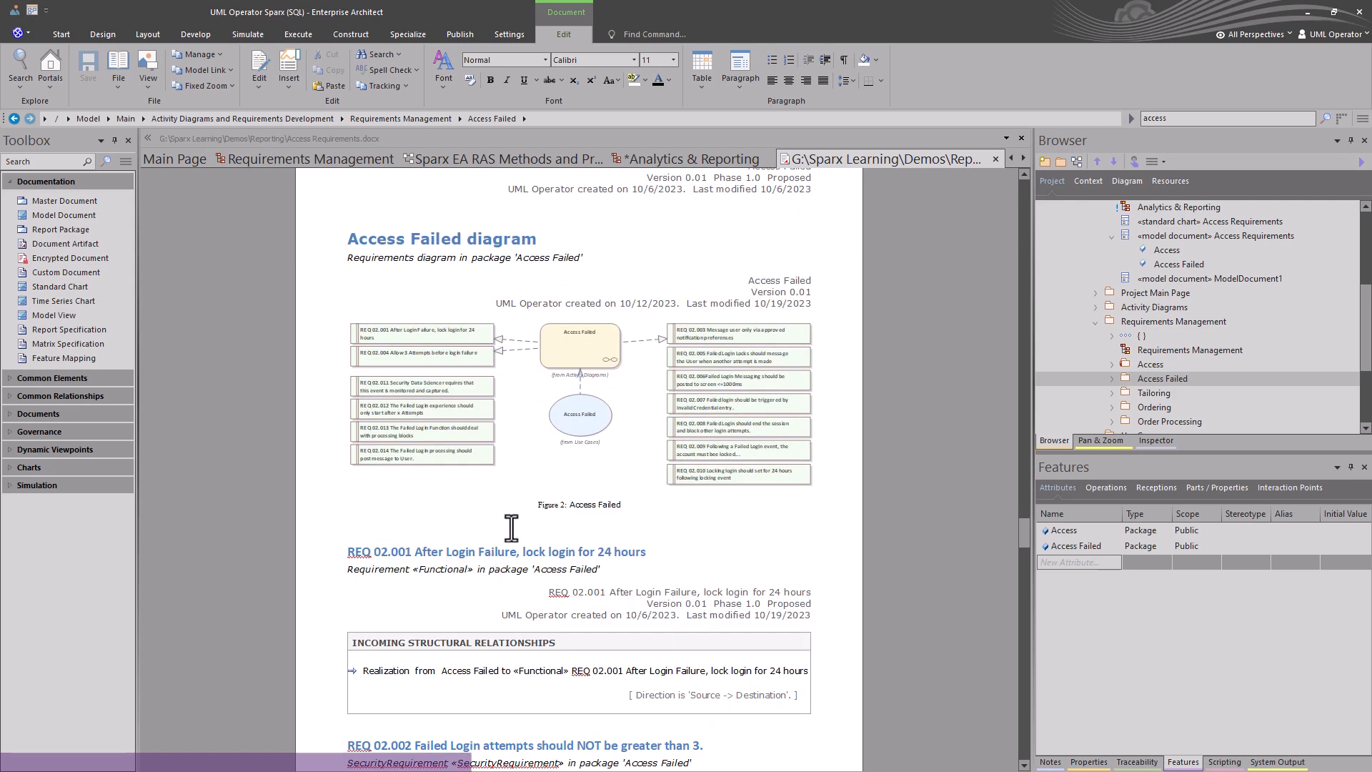
scroll(539, 527, down, 10)
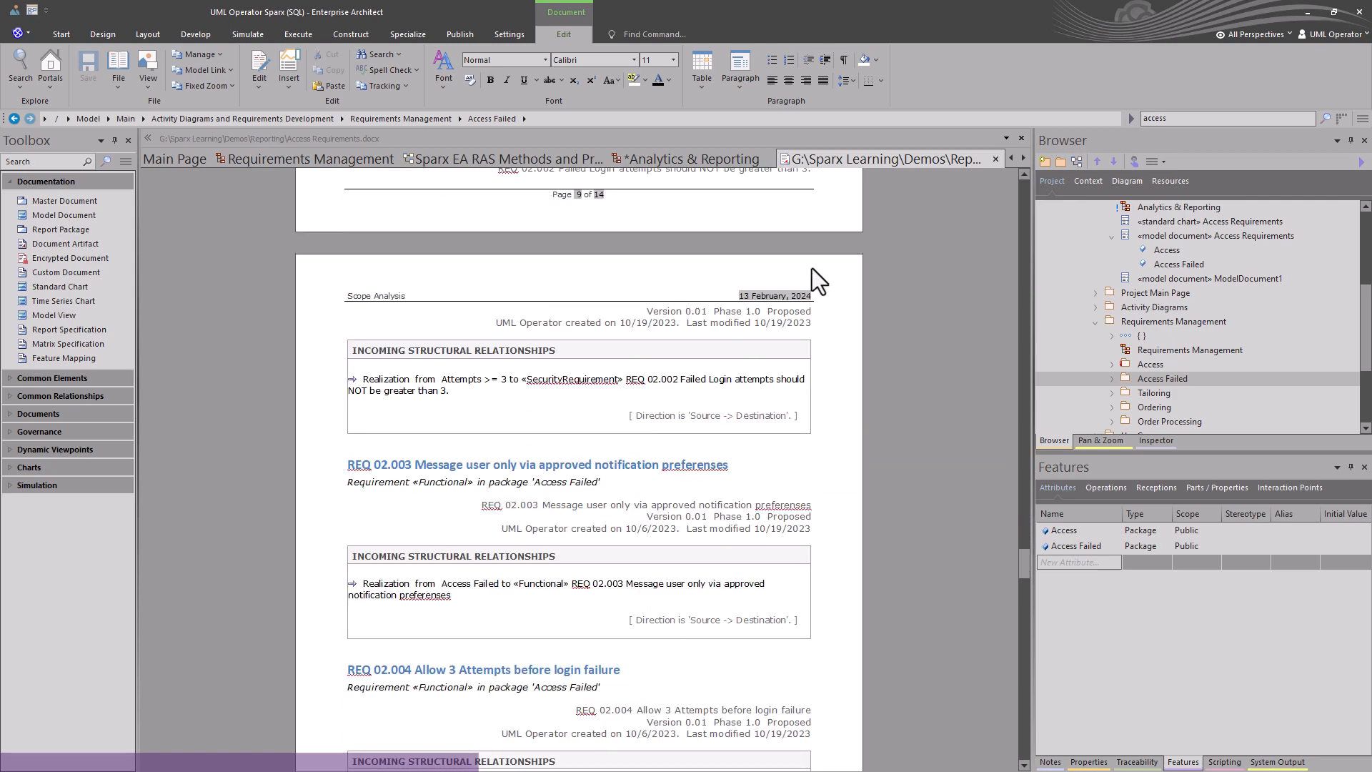
click(995, 159)
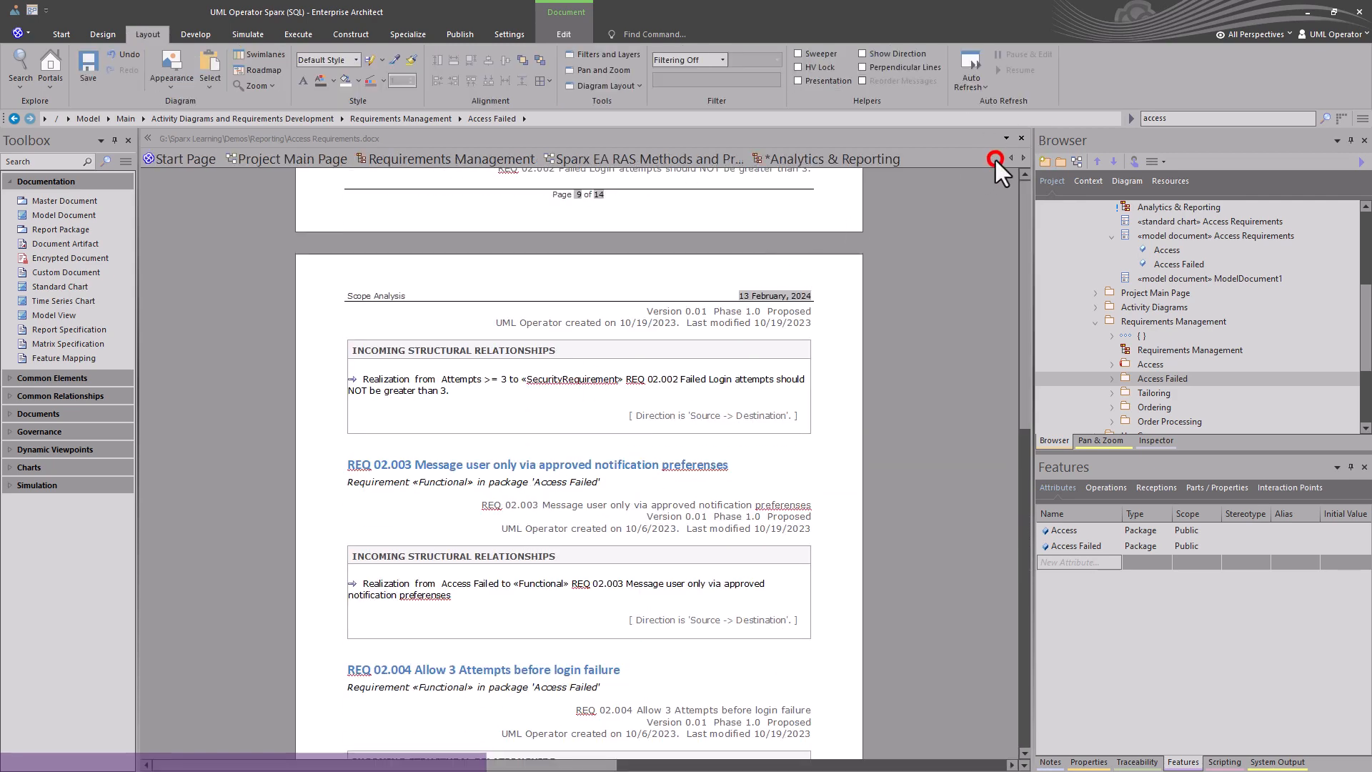
click(708, 368)
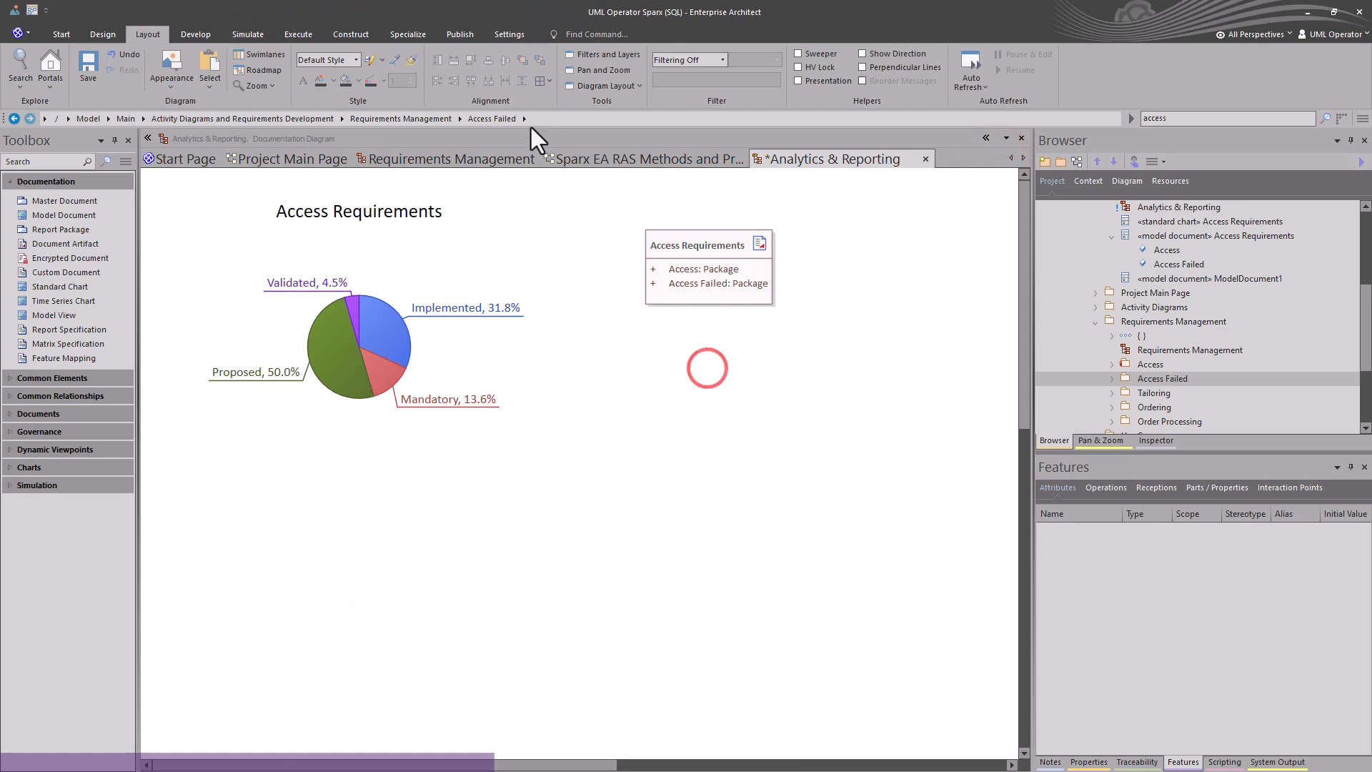
Open the Analytics & Reporting diagram from the RAS Methods and Procedures page and compare its requirement charts with the local Analytics & Reporting diagram.
click(585, 158)
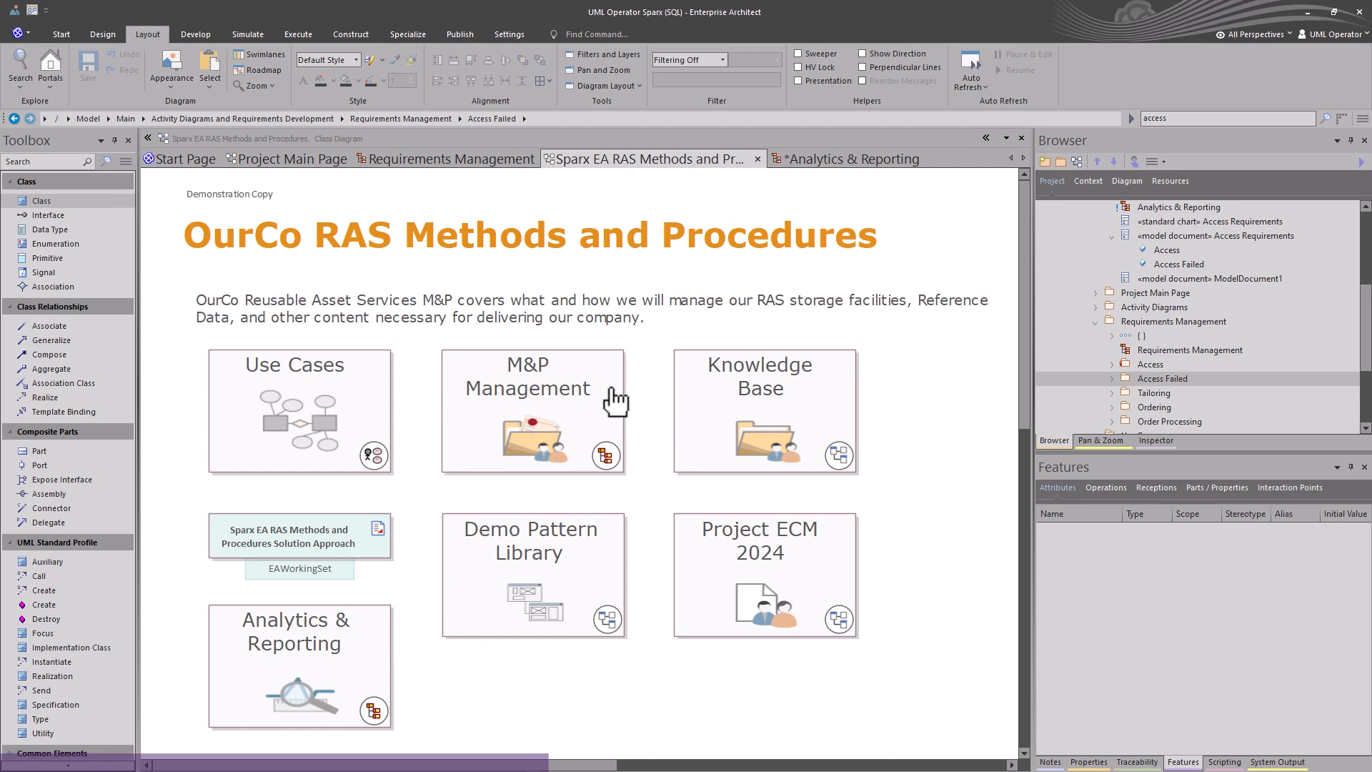
double_click(331, 665)
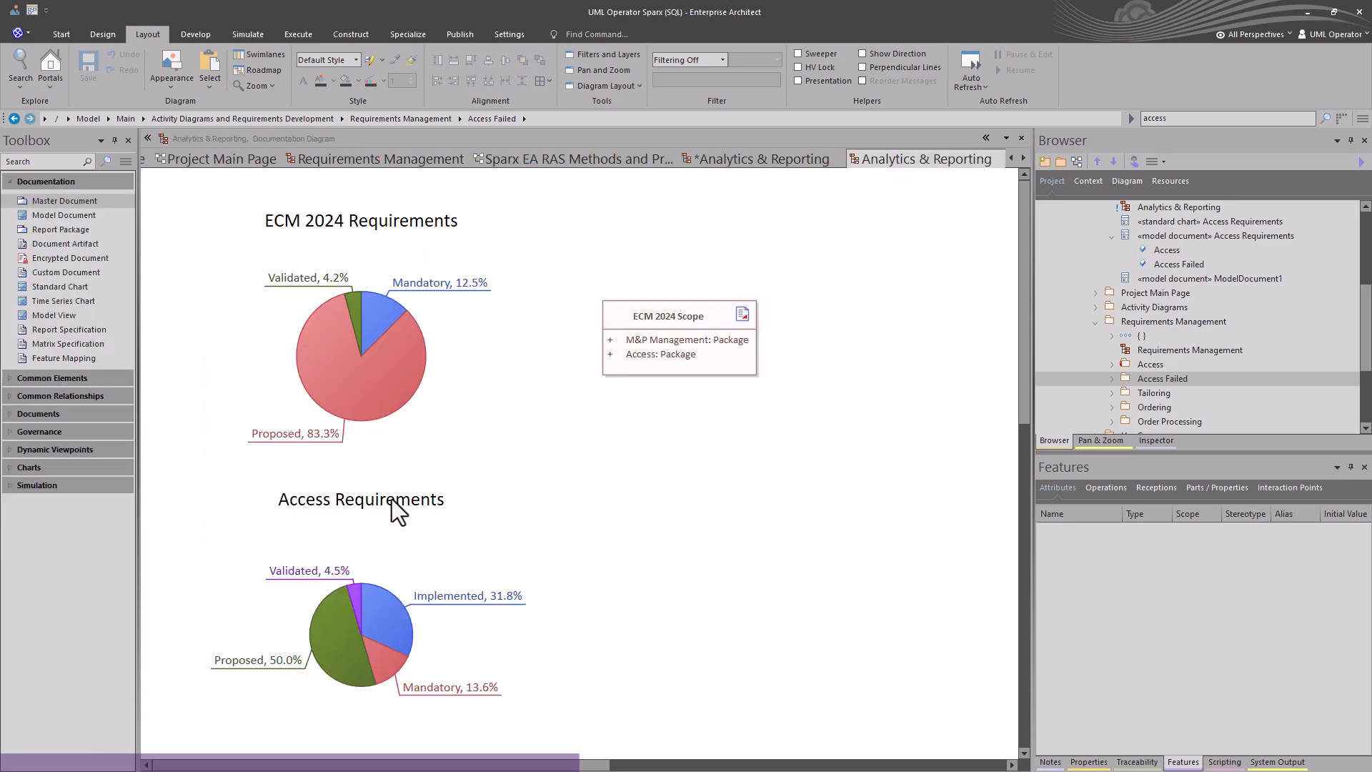
click(332, 373)
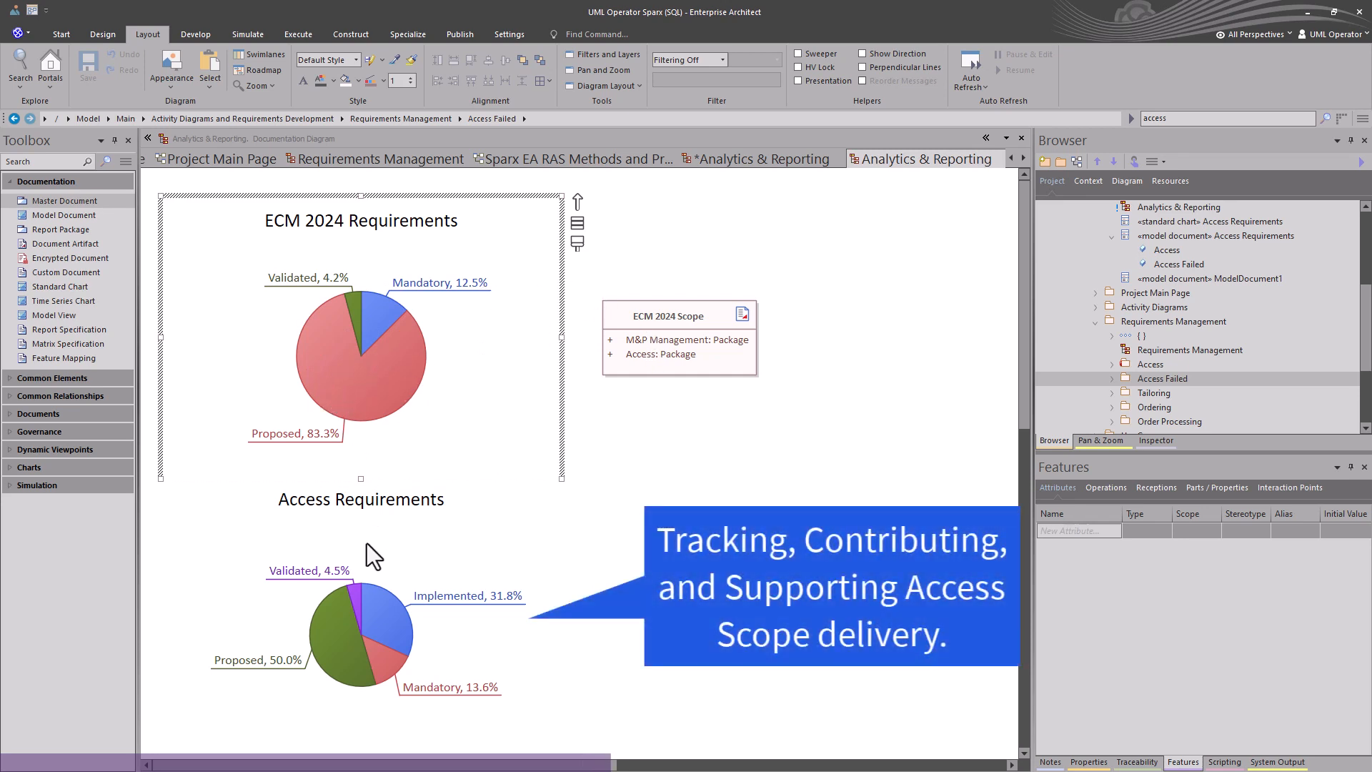
click(354, 585)
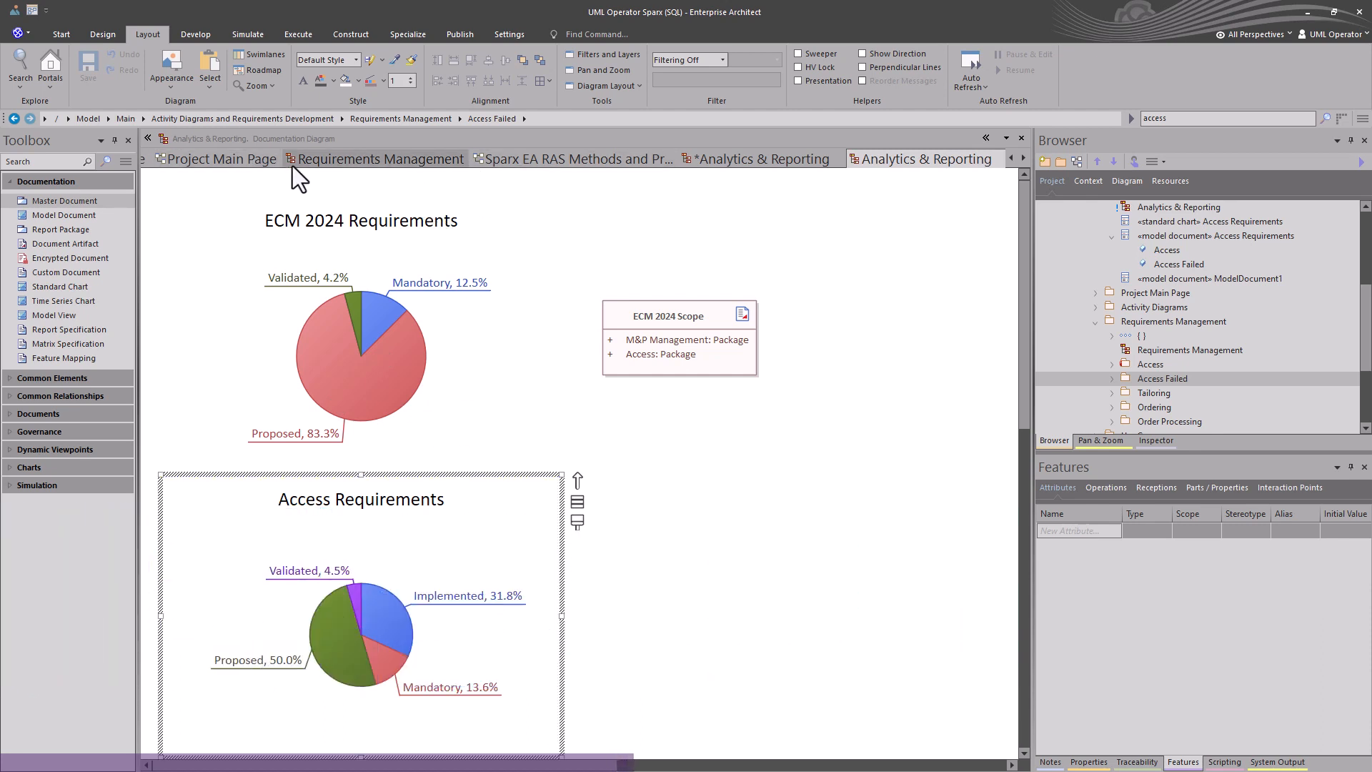
click(748, 155)
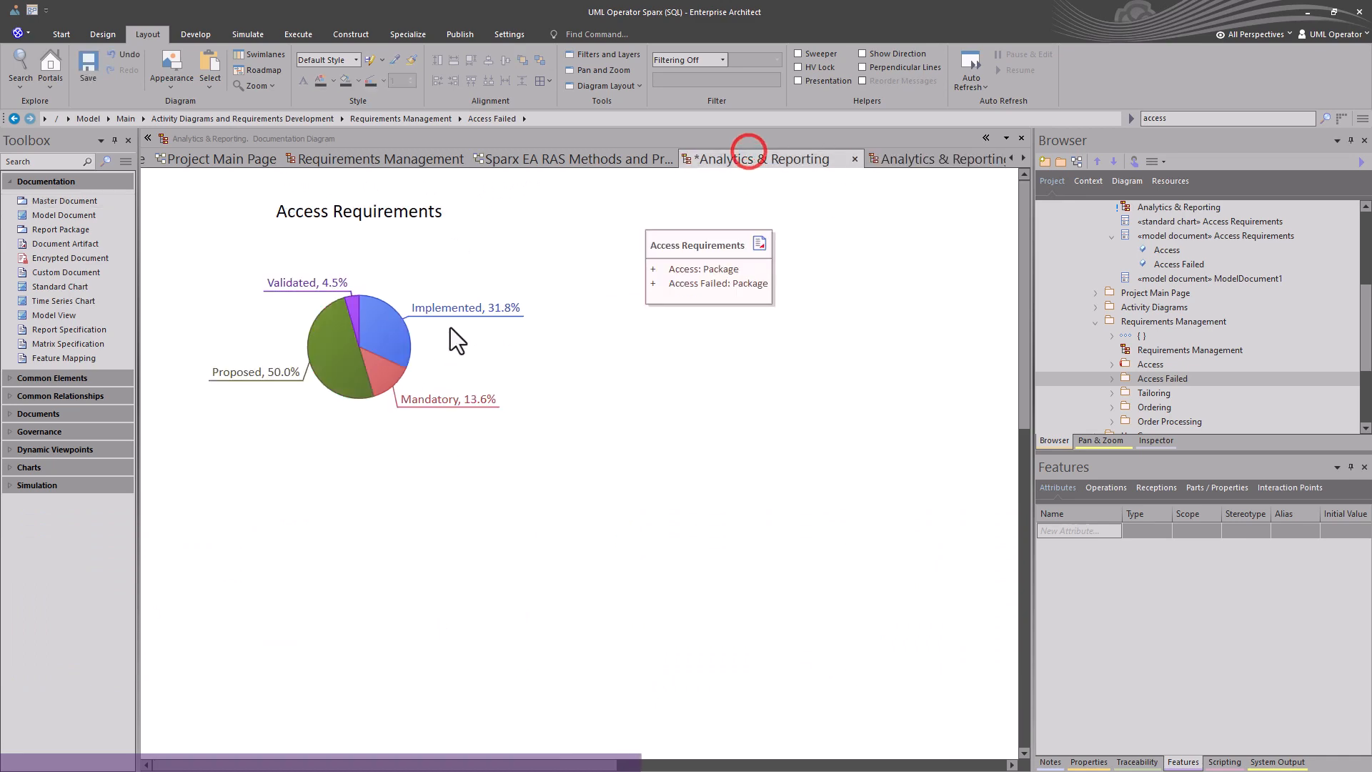
click(373, 305)
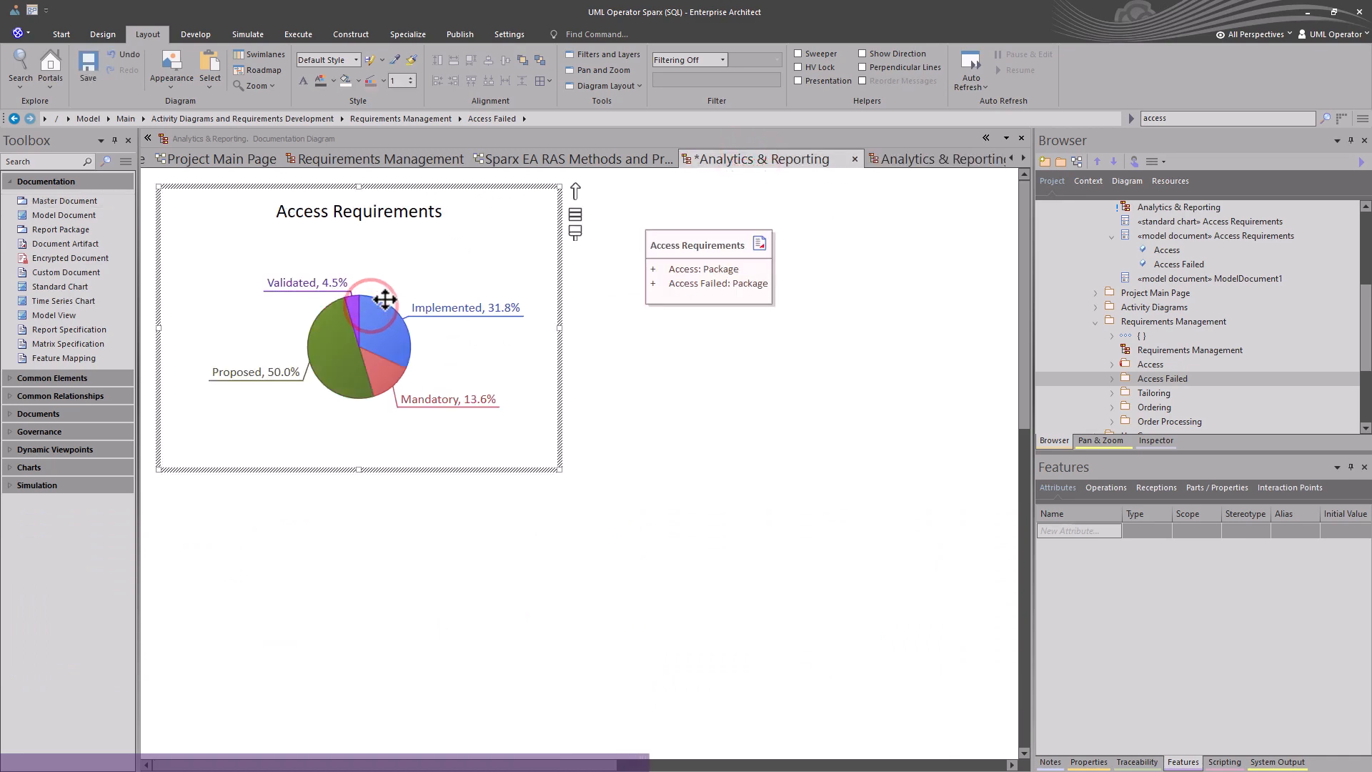
click(908, 158)
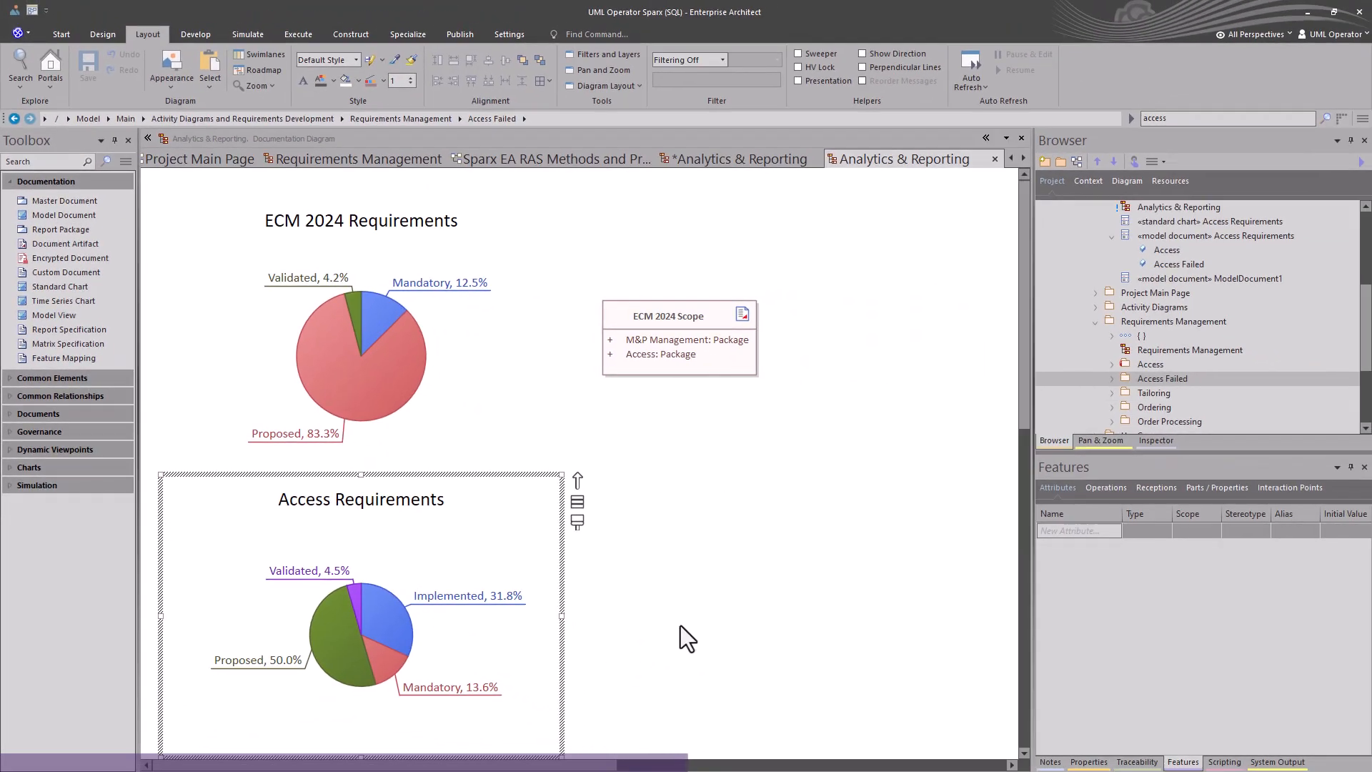
click(636, 580)
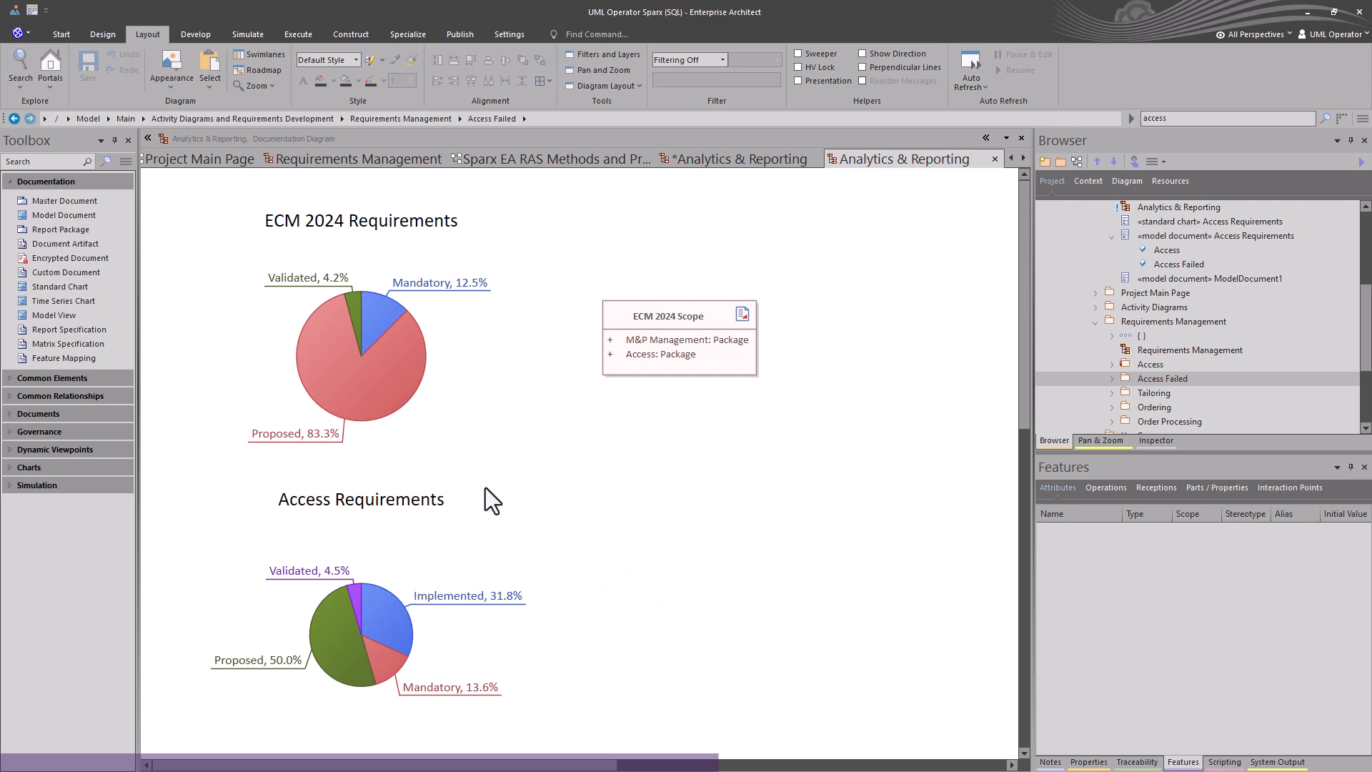
click(659, 361)
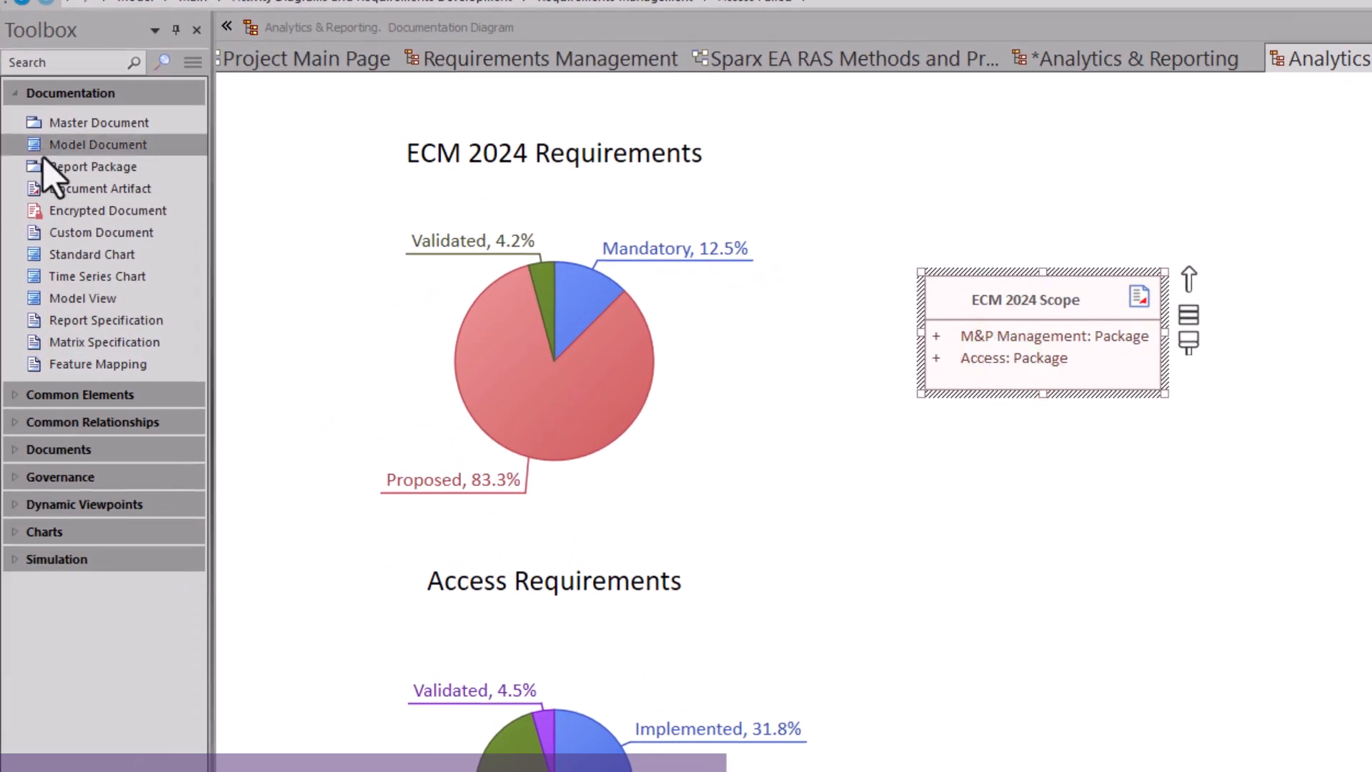
Remove the Access package from the ECM 2024 Scope model document.
drag(41, 146, 1025, 355)
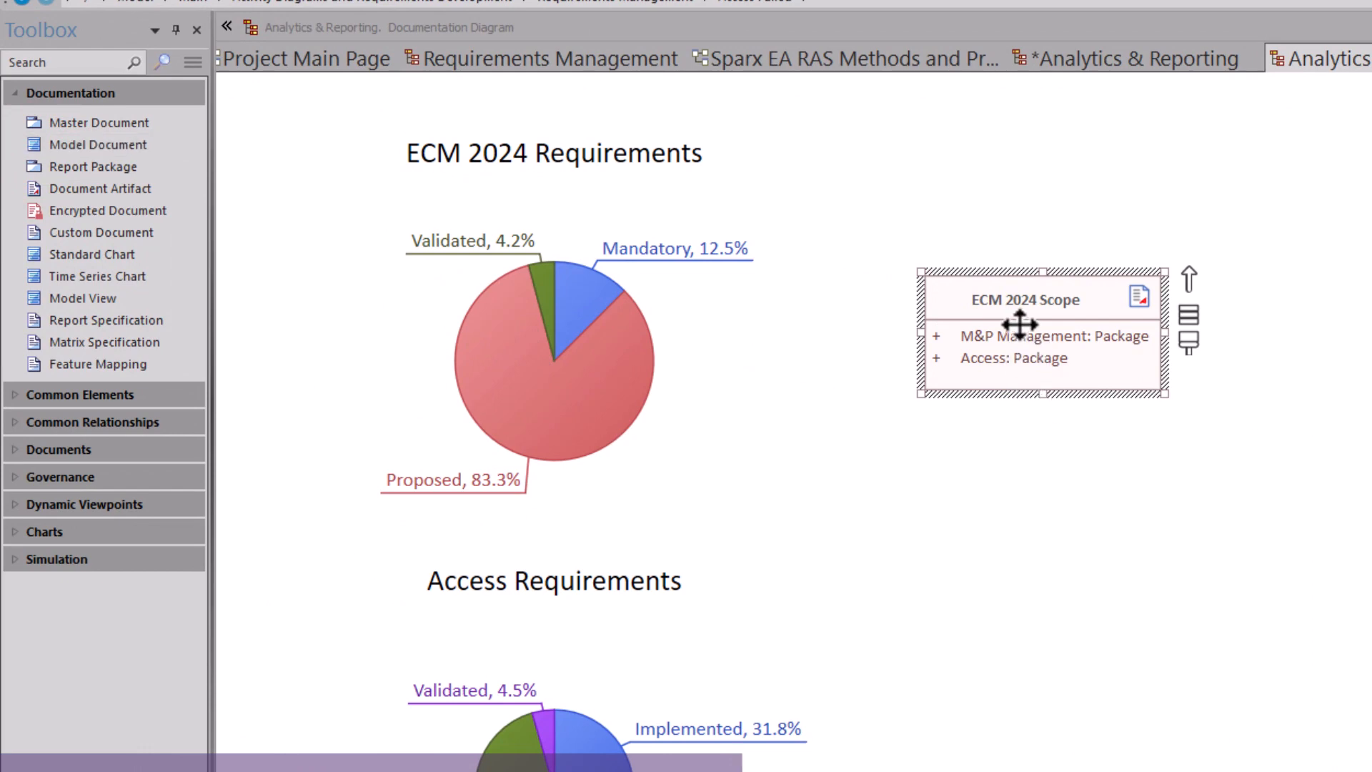
click(1033, 360)
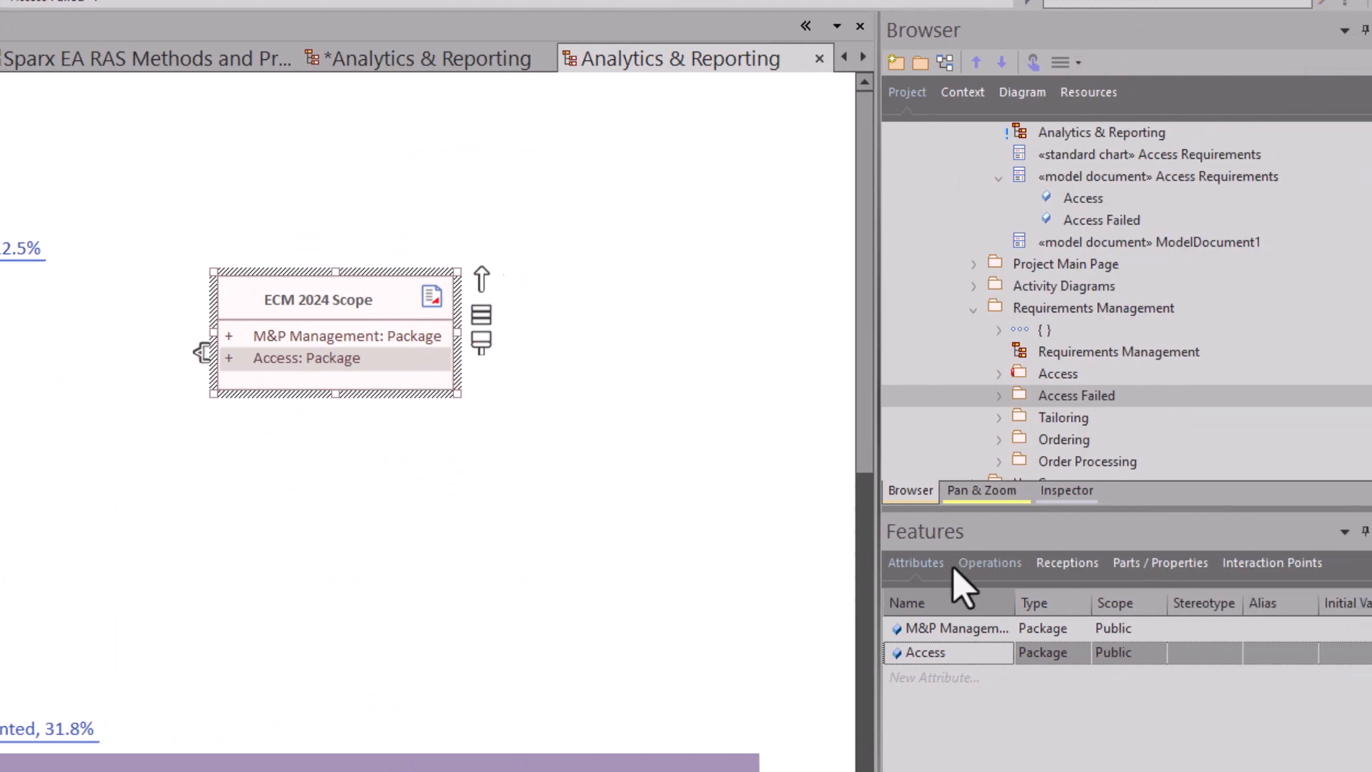
click(911, 629)
click(913, 653)
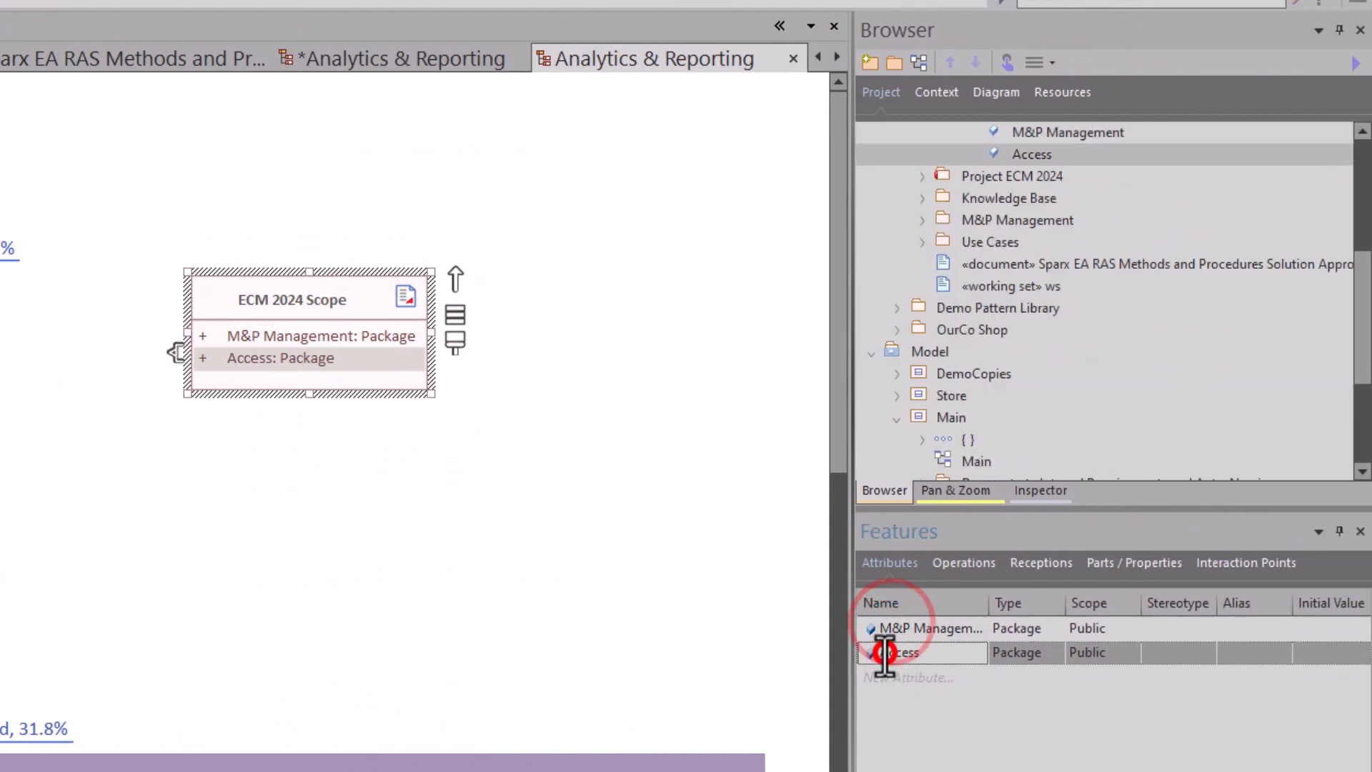
right_click(893, 654)
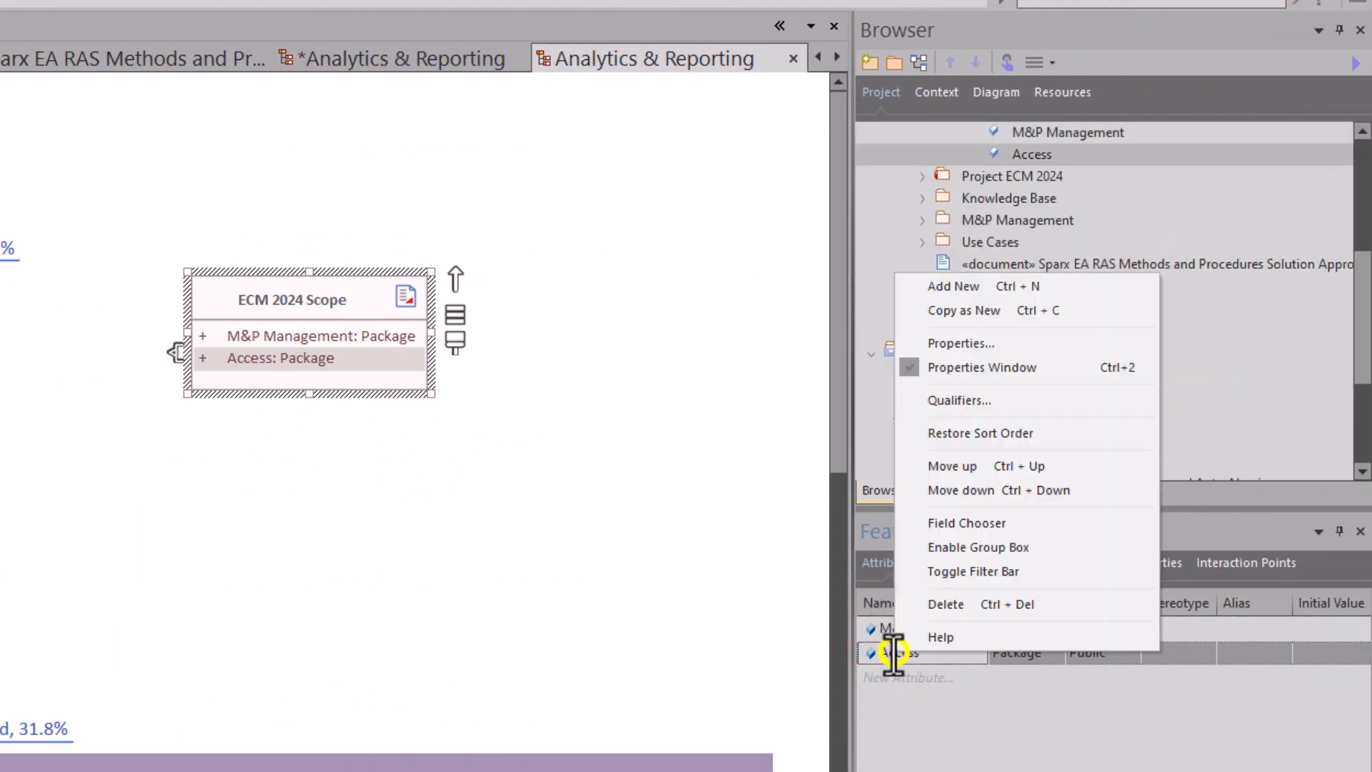
click(952, 602)
click(629, 553)
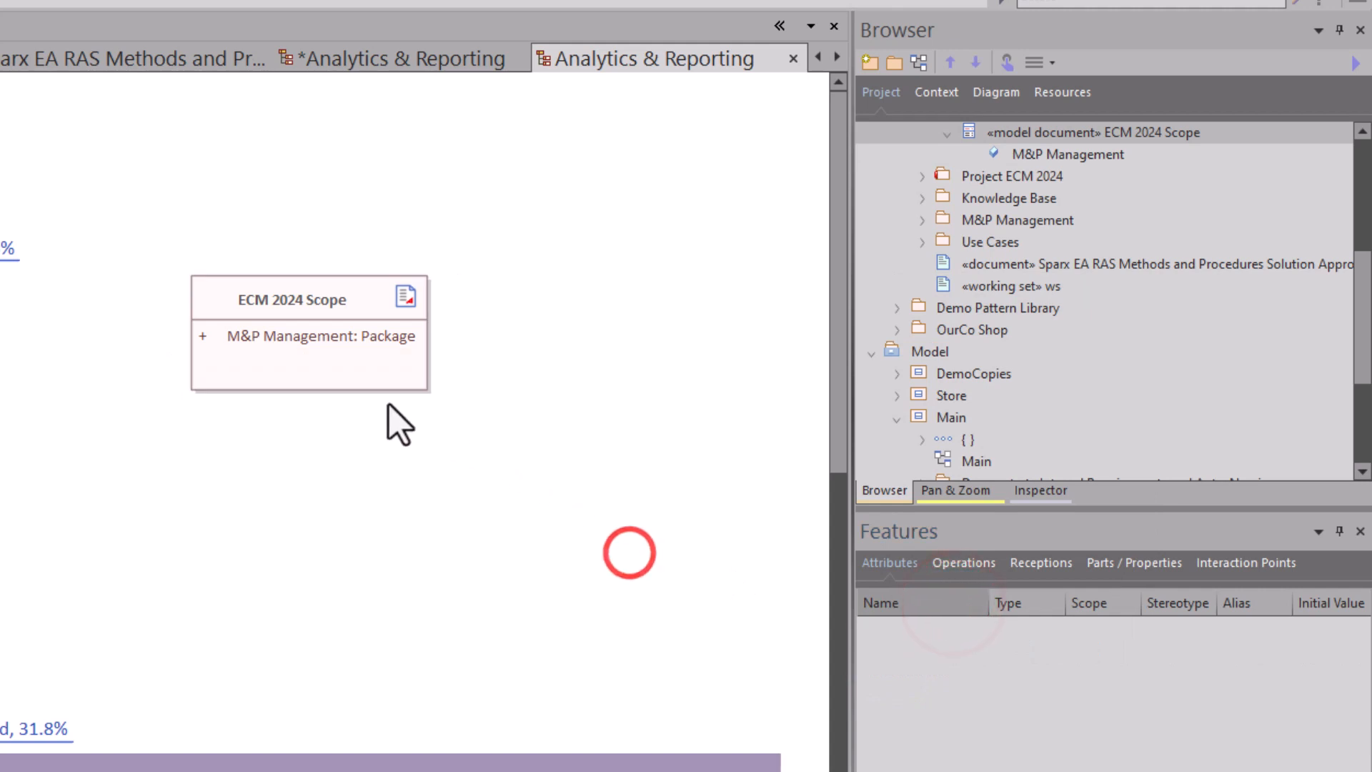
Browse the ECM2024 M&P Management package and its requirements in the project browser.
click(368, 373)
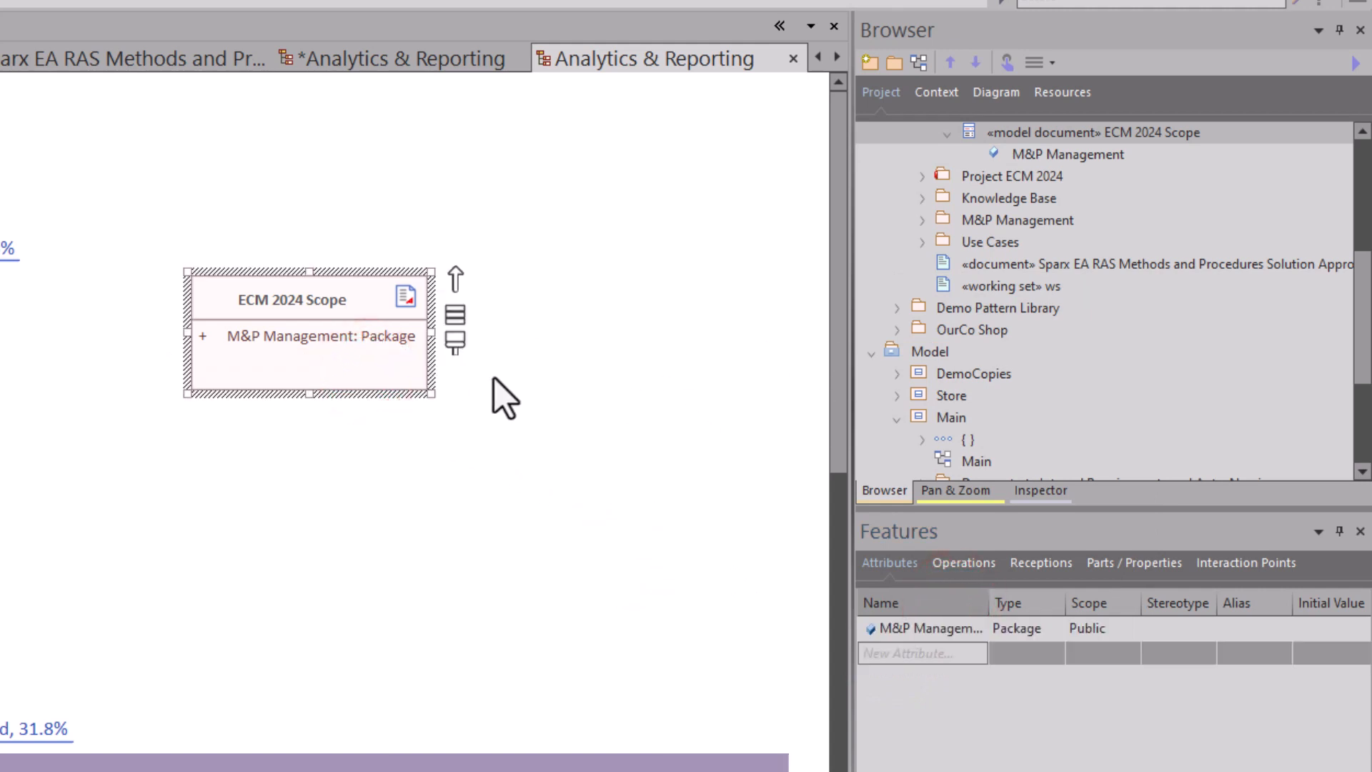
click(341, 341)
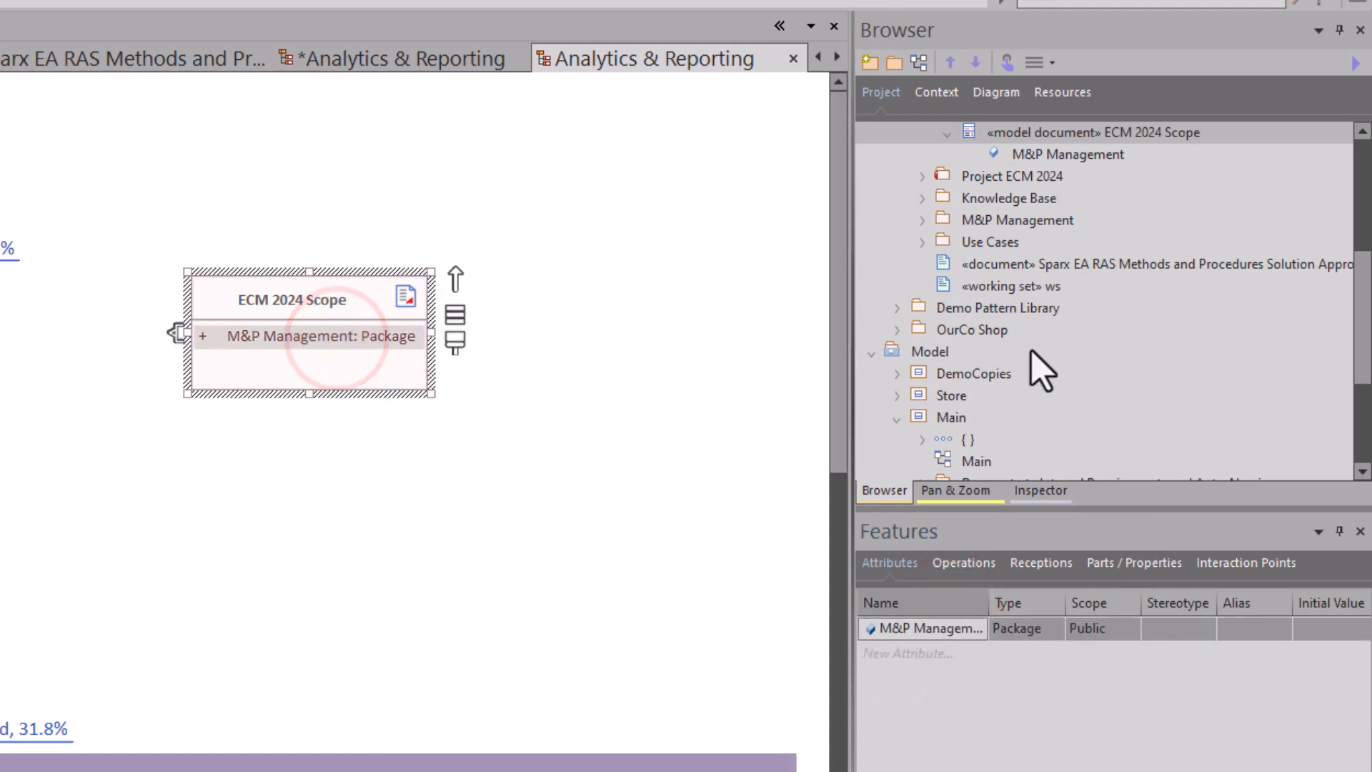
right_click(461, 501)
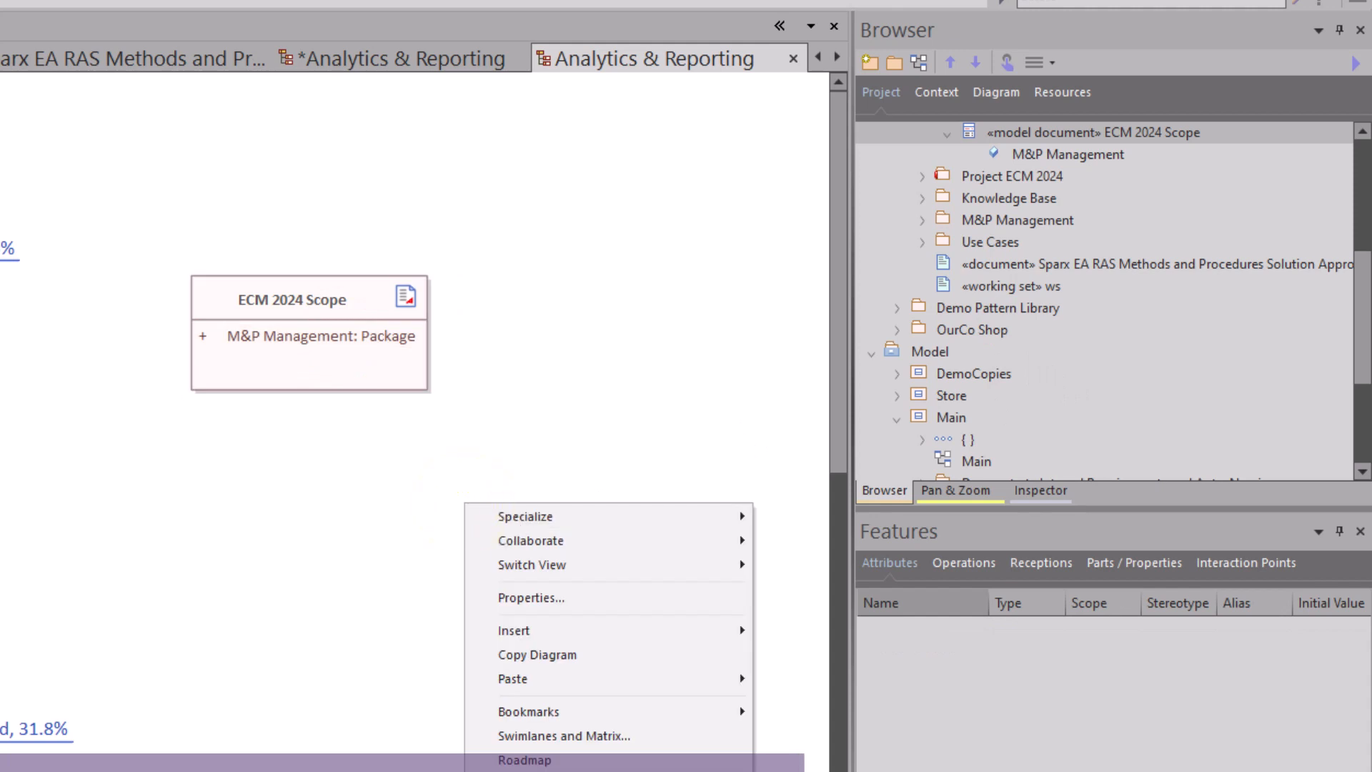
click(553, 771)
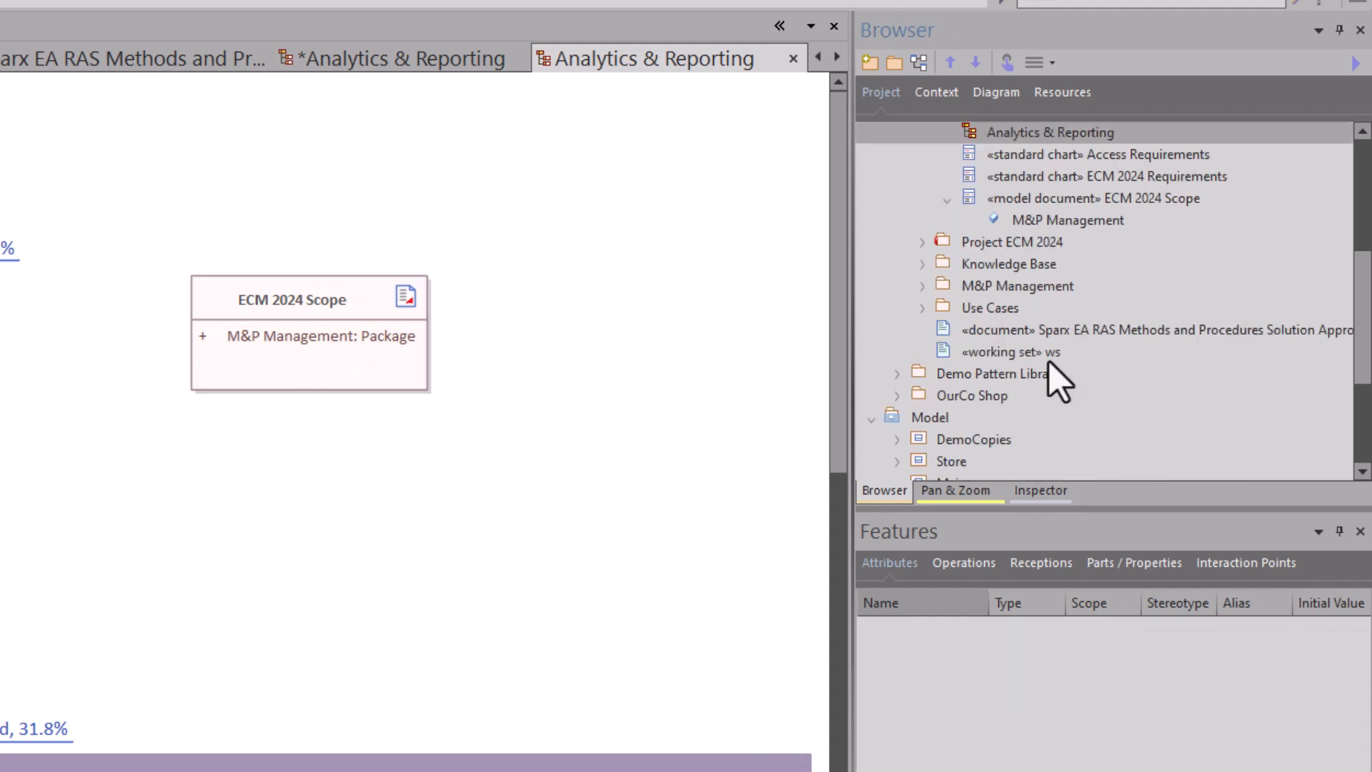
scroll(1037, 299, up, 3)
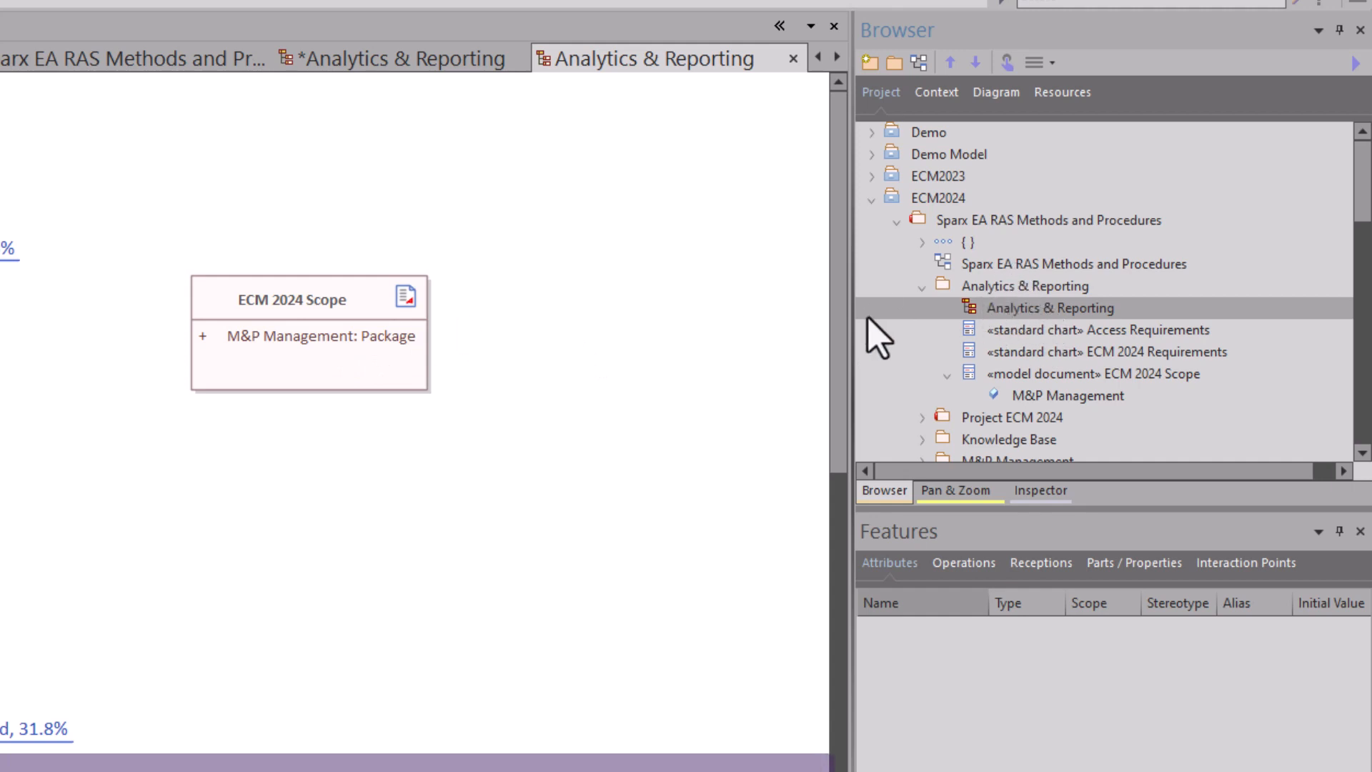
scroll(988, 367, down, 1)
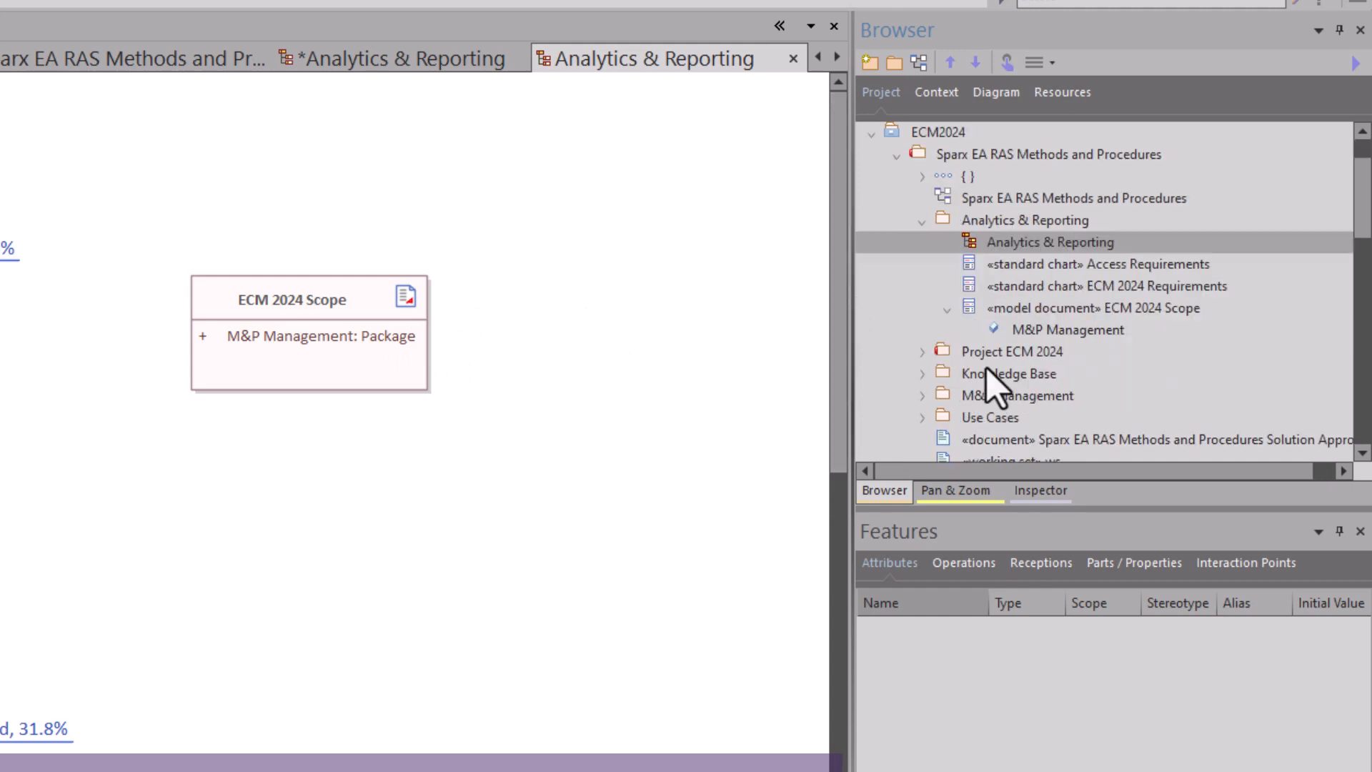
click(988, 395)
click(922, 395)
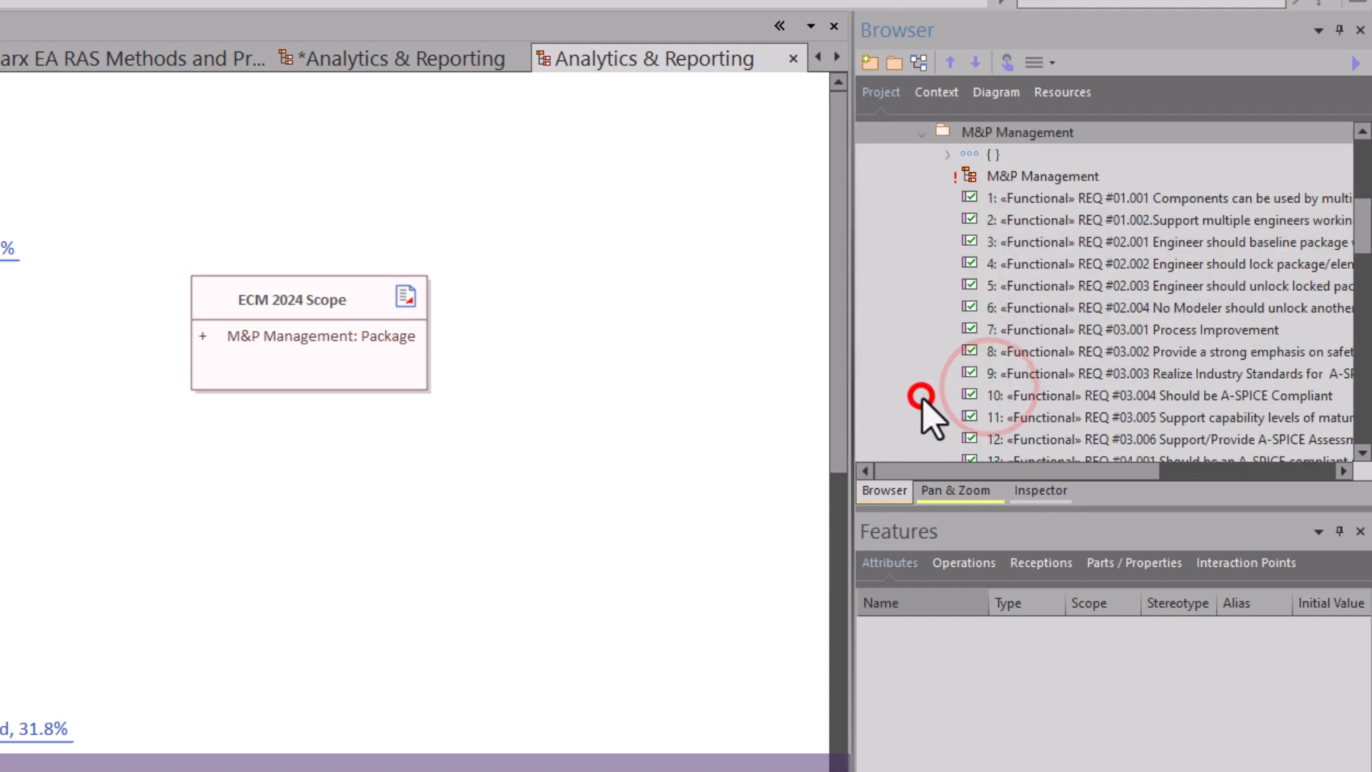
scroll(989, 297, up, 2)
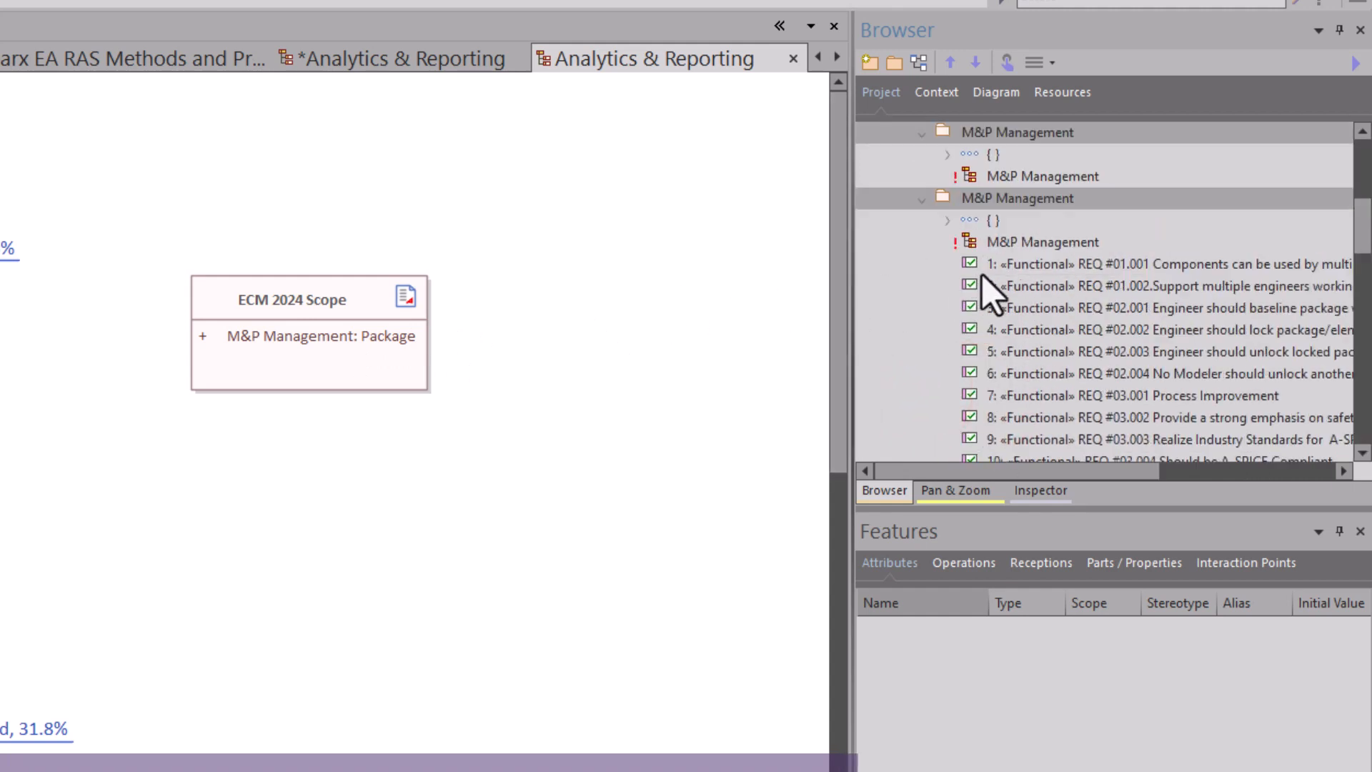
click(930, 272)
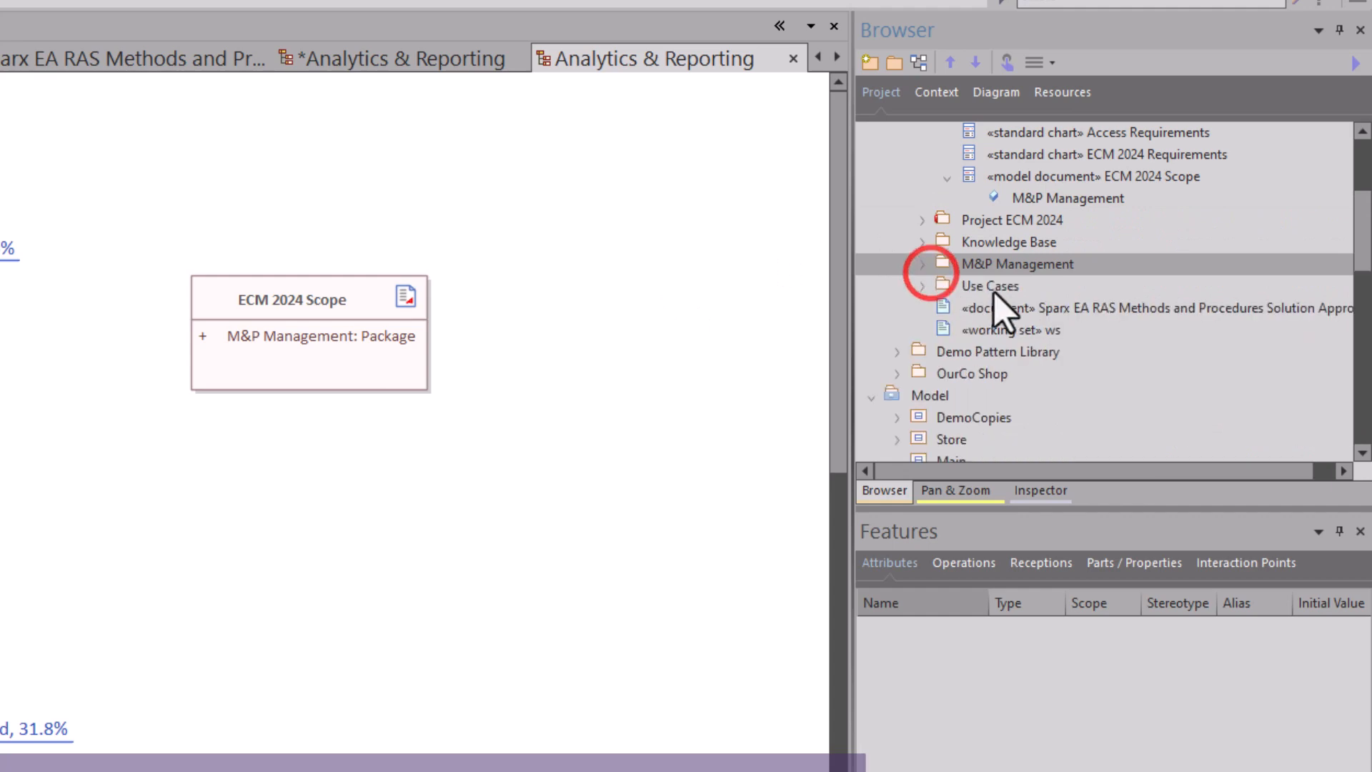
Add the Access package from Requirements Management into the ECM 2024 Scope model document.
scroll(929, 275, up, 3)
scroll(957, 240, down, 8)
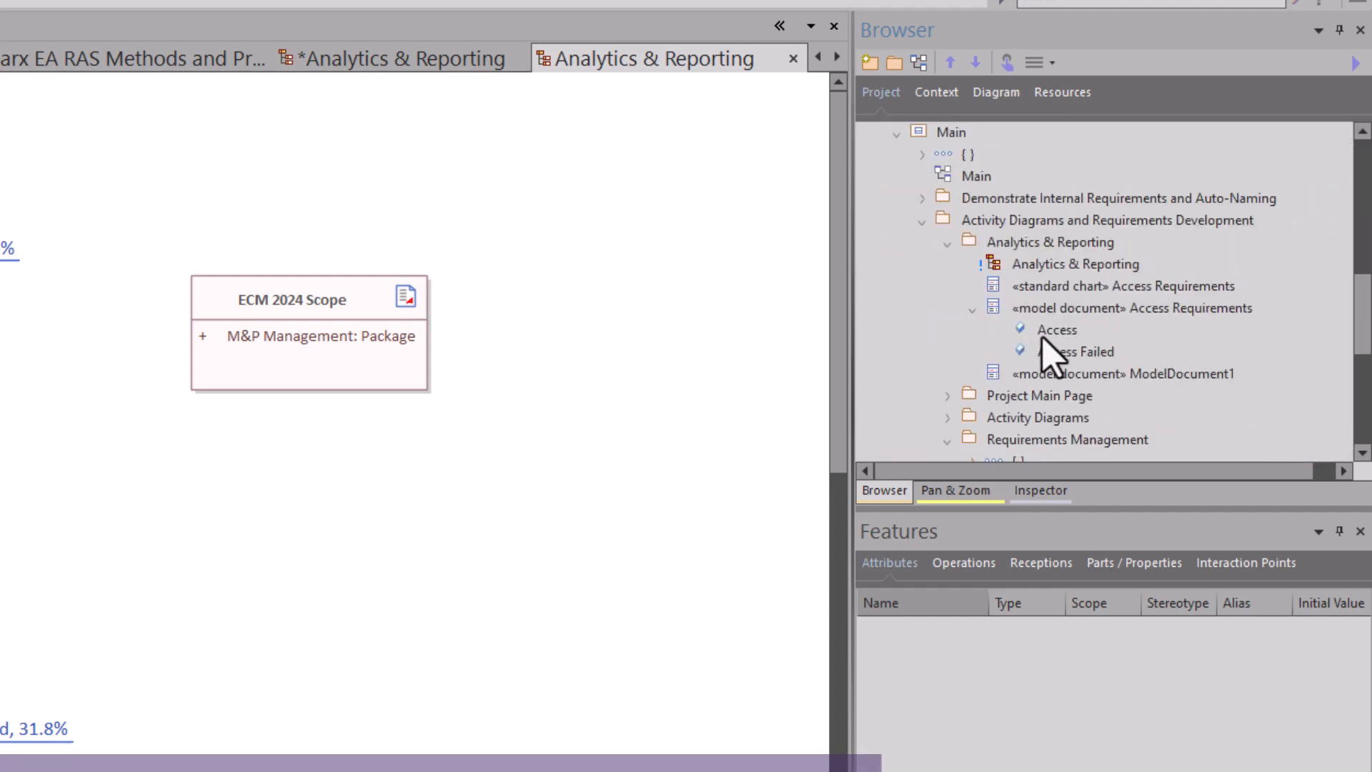
click(950, 244)
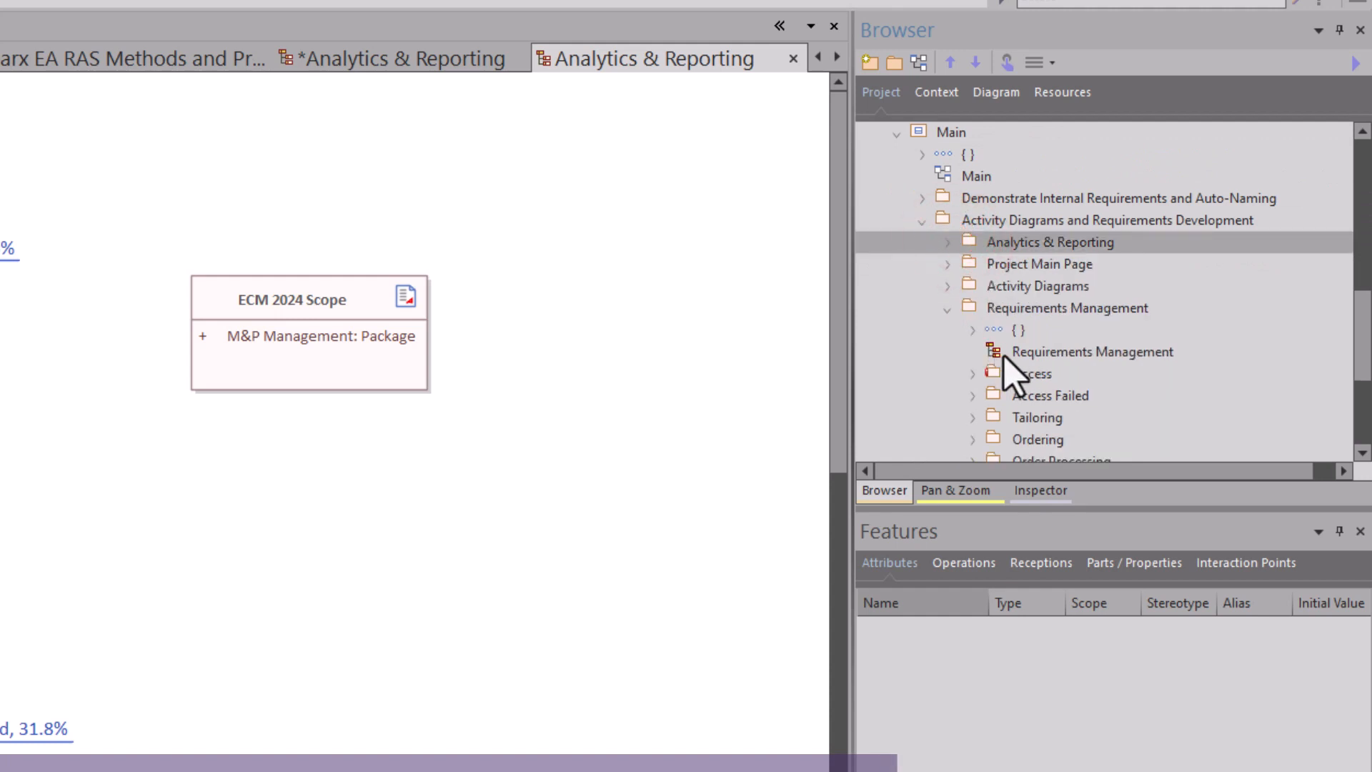
scroll(1005, 356, down, 1)
click(1031, 309)
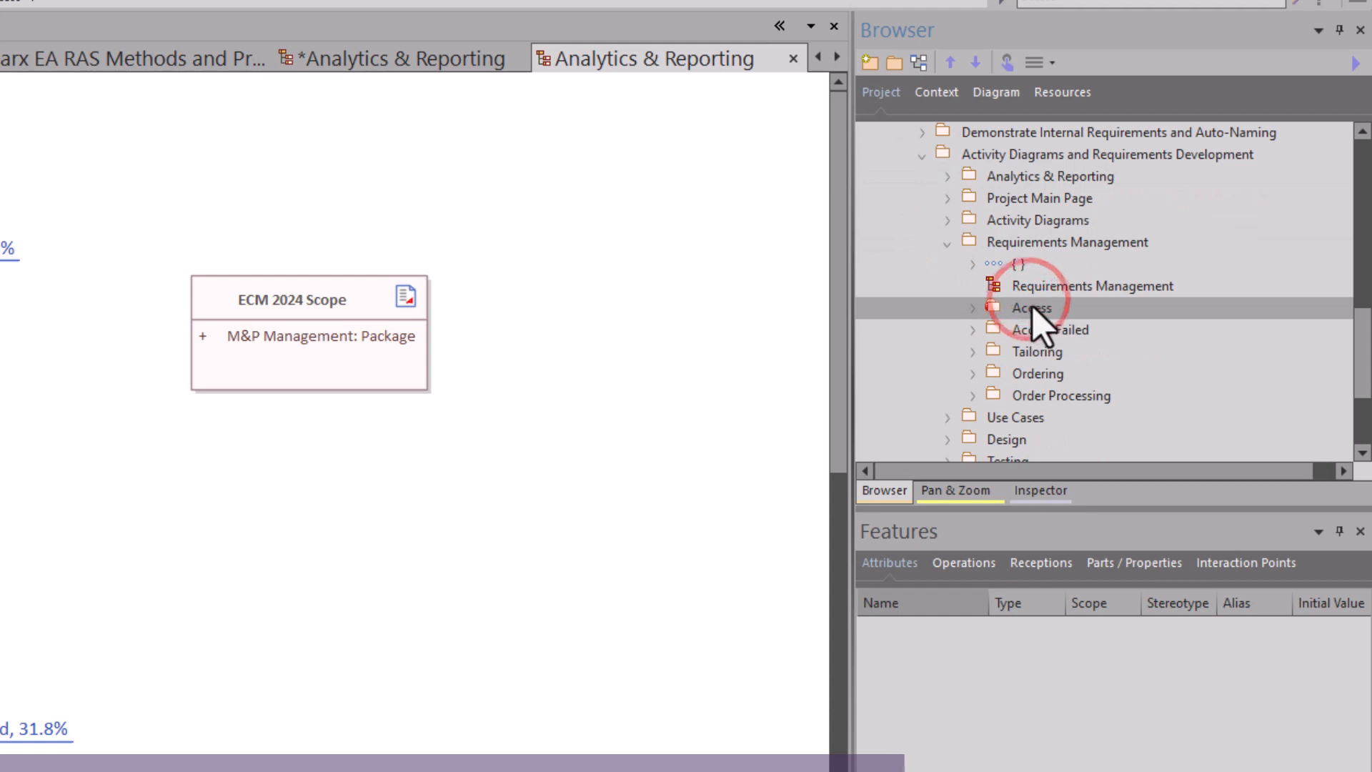
drag(1026, 309, 285, 367)
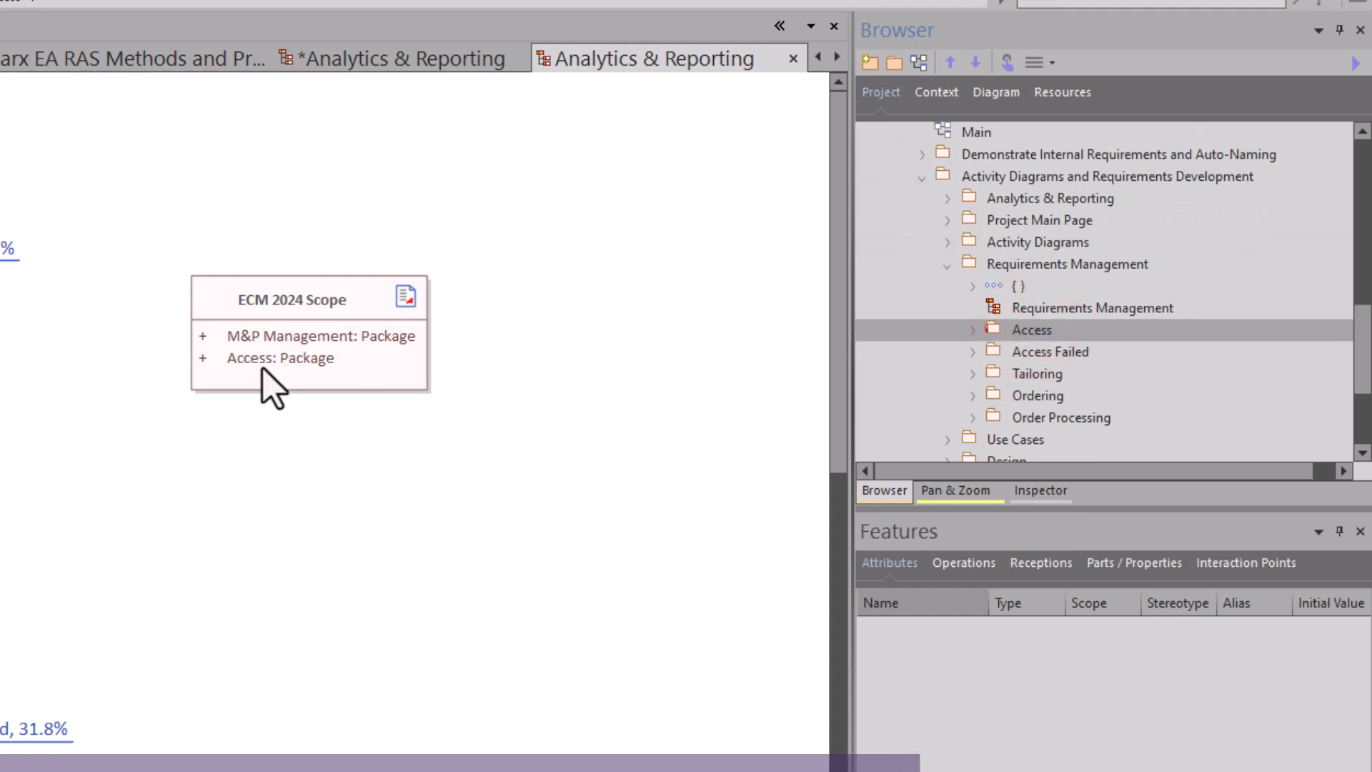
click(263, 367)
click(266, 361)
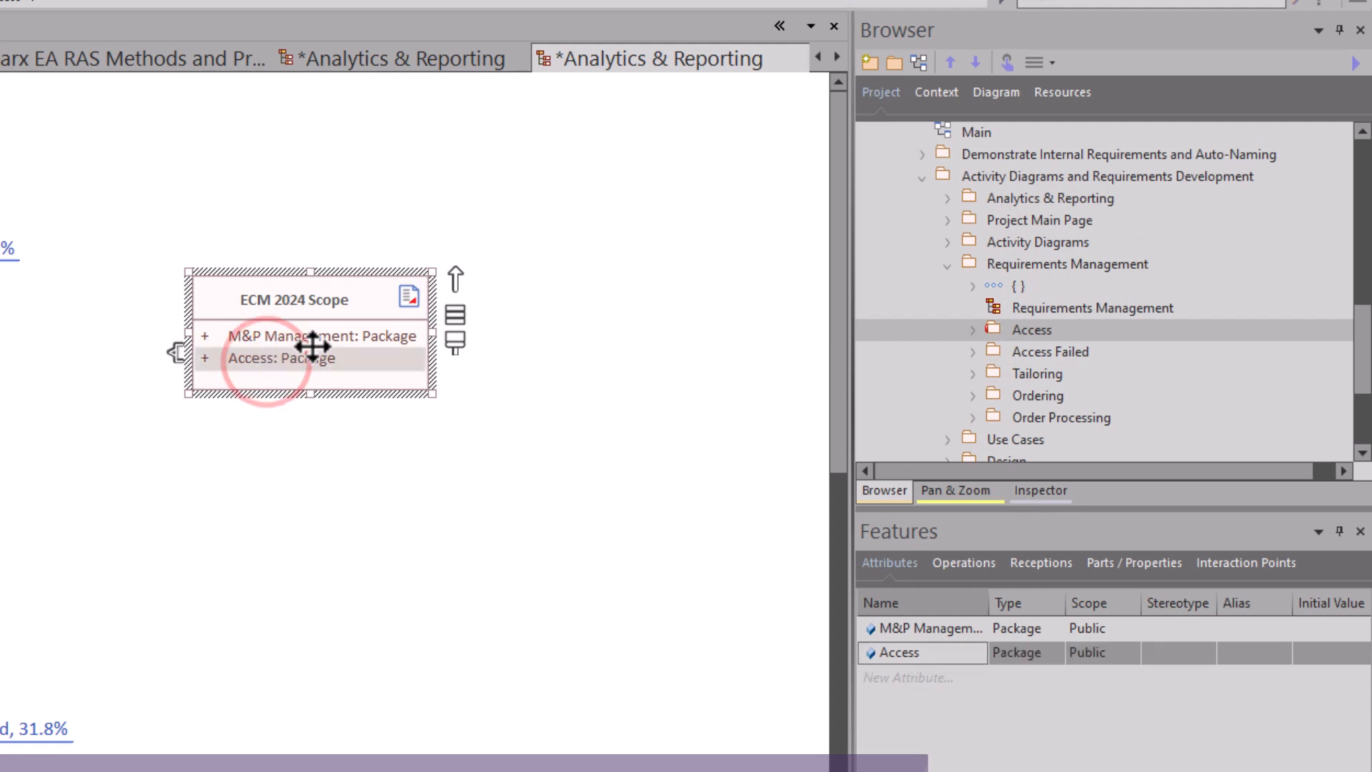
click(350, 439)
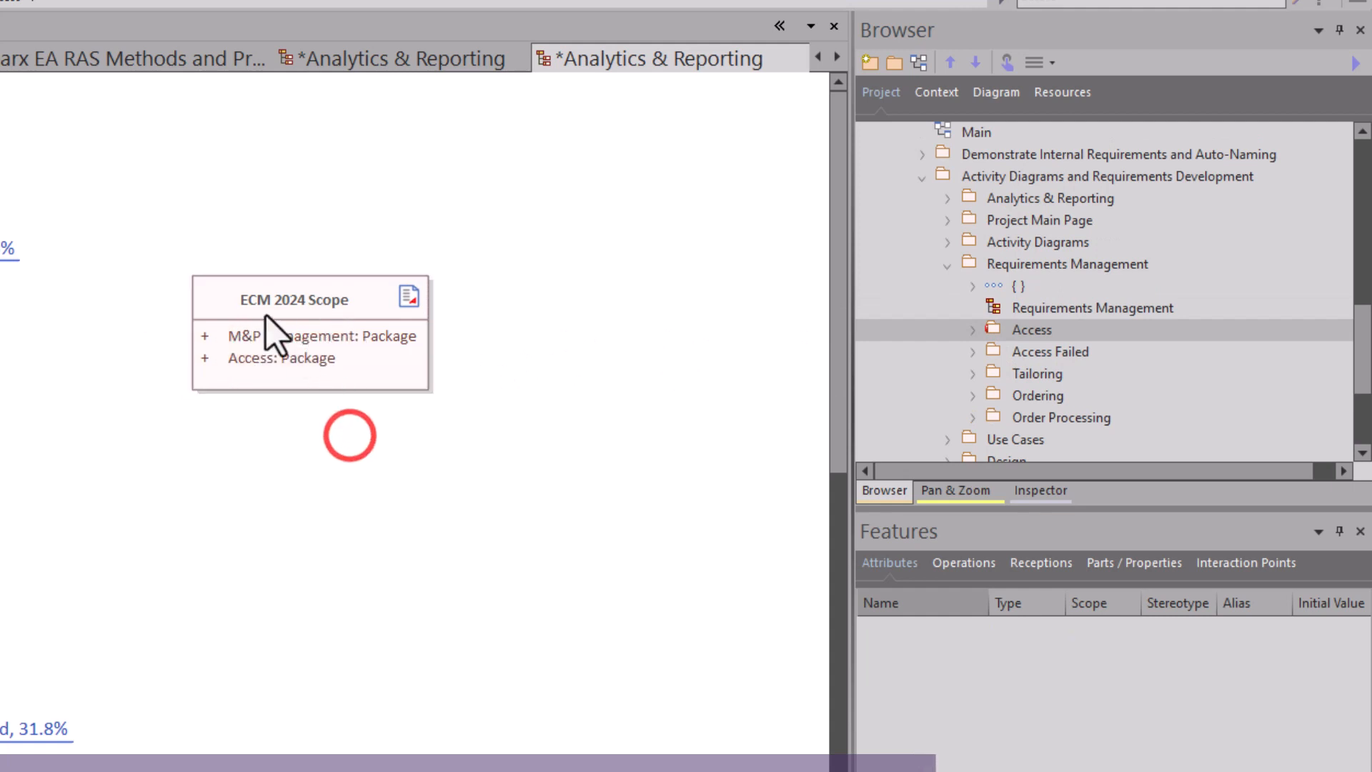
Generate documentation for the ECM 2024 Scope model document using the Requirement Report - Details template.
right_click(304, 306)
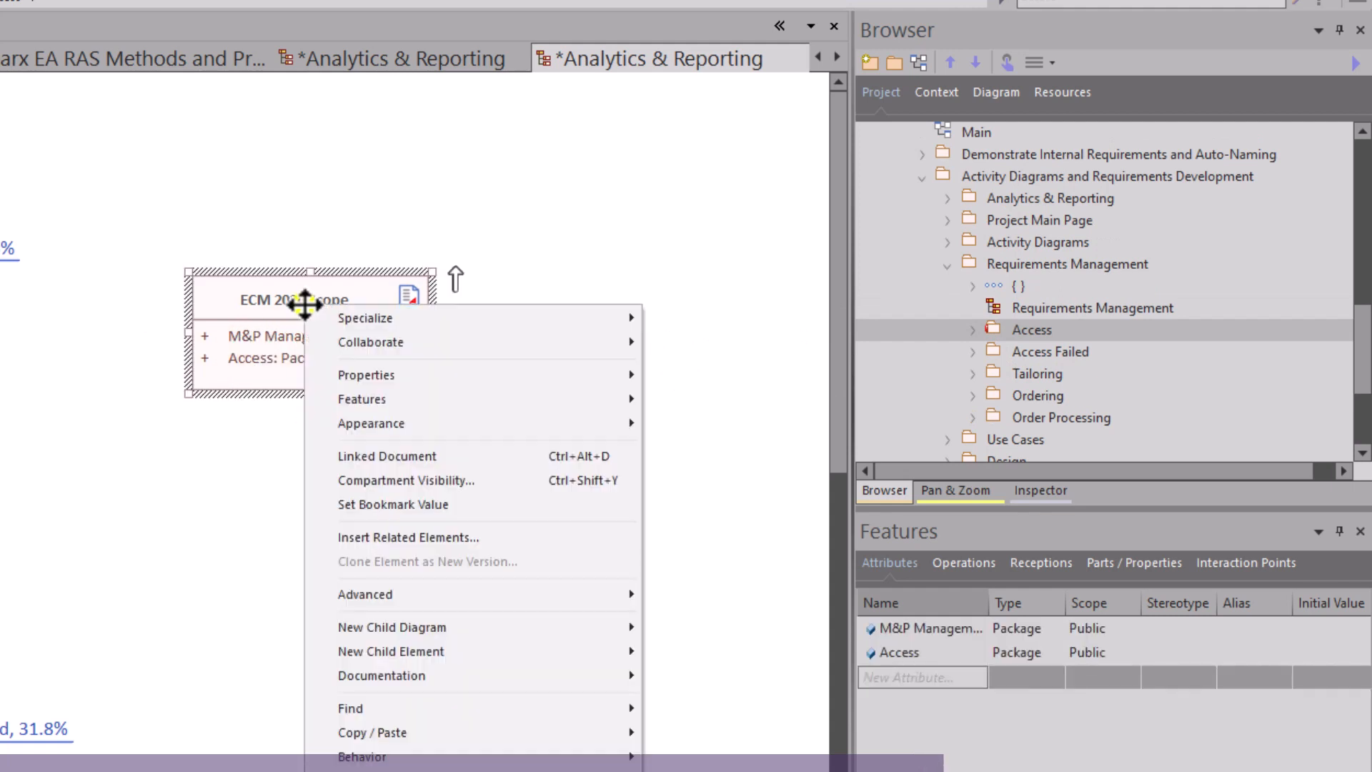
mouse_move(414, 678)
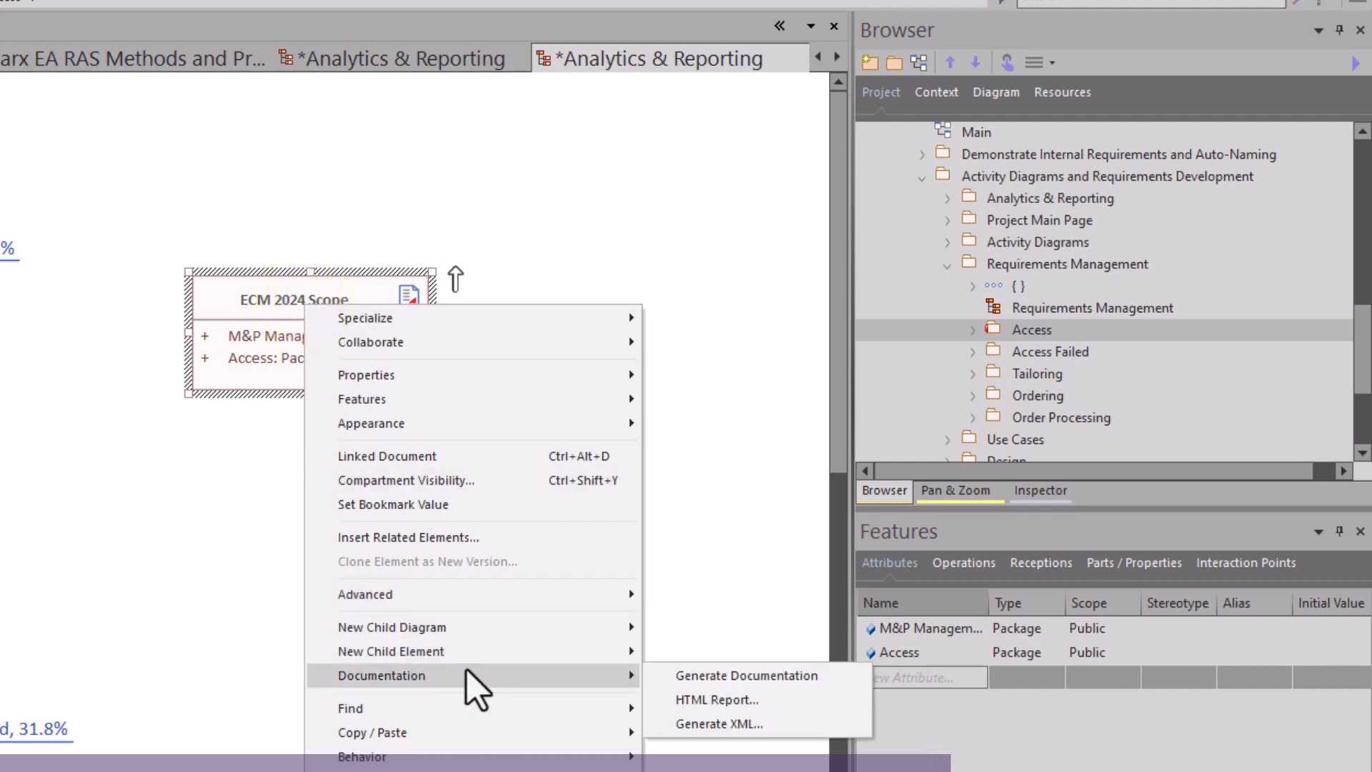
click(741, 677)
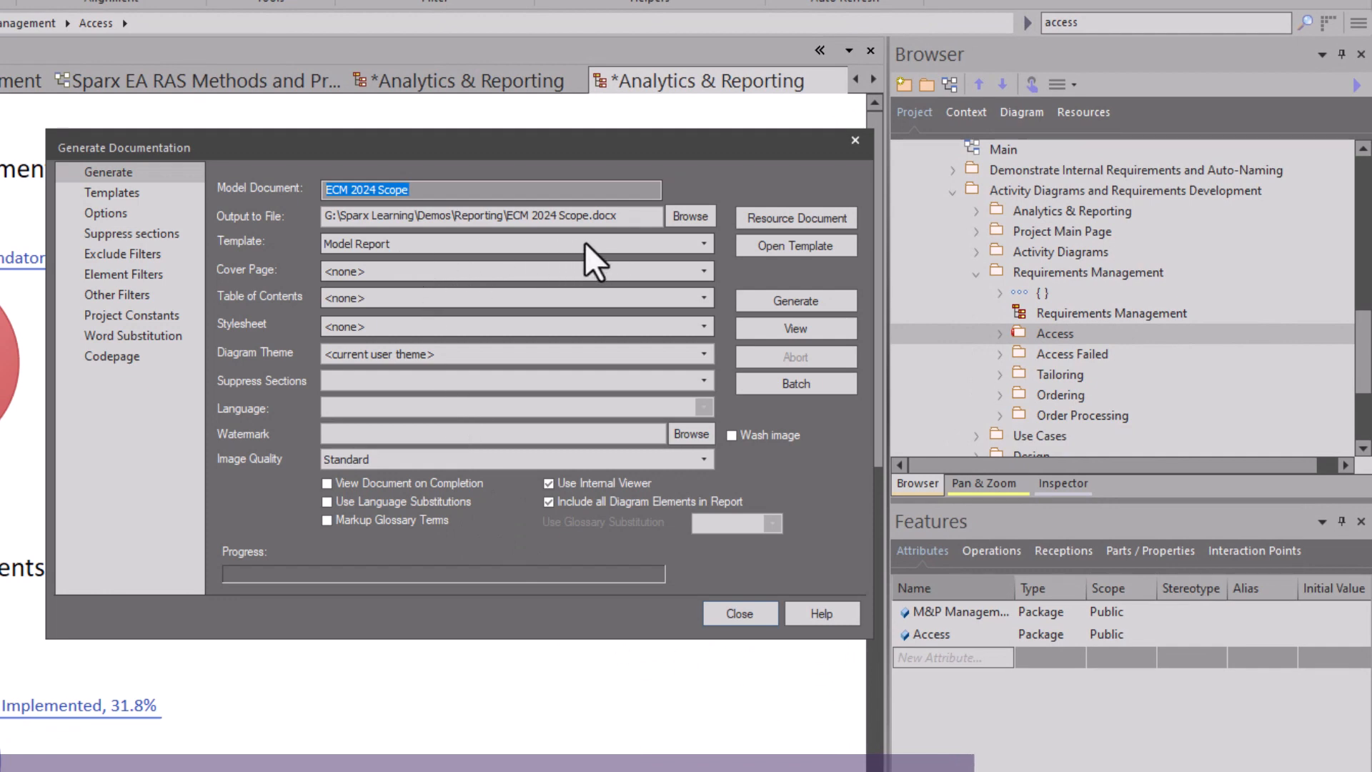
click(703, 243)
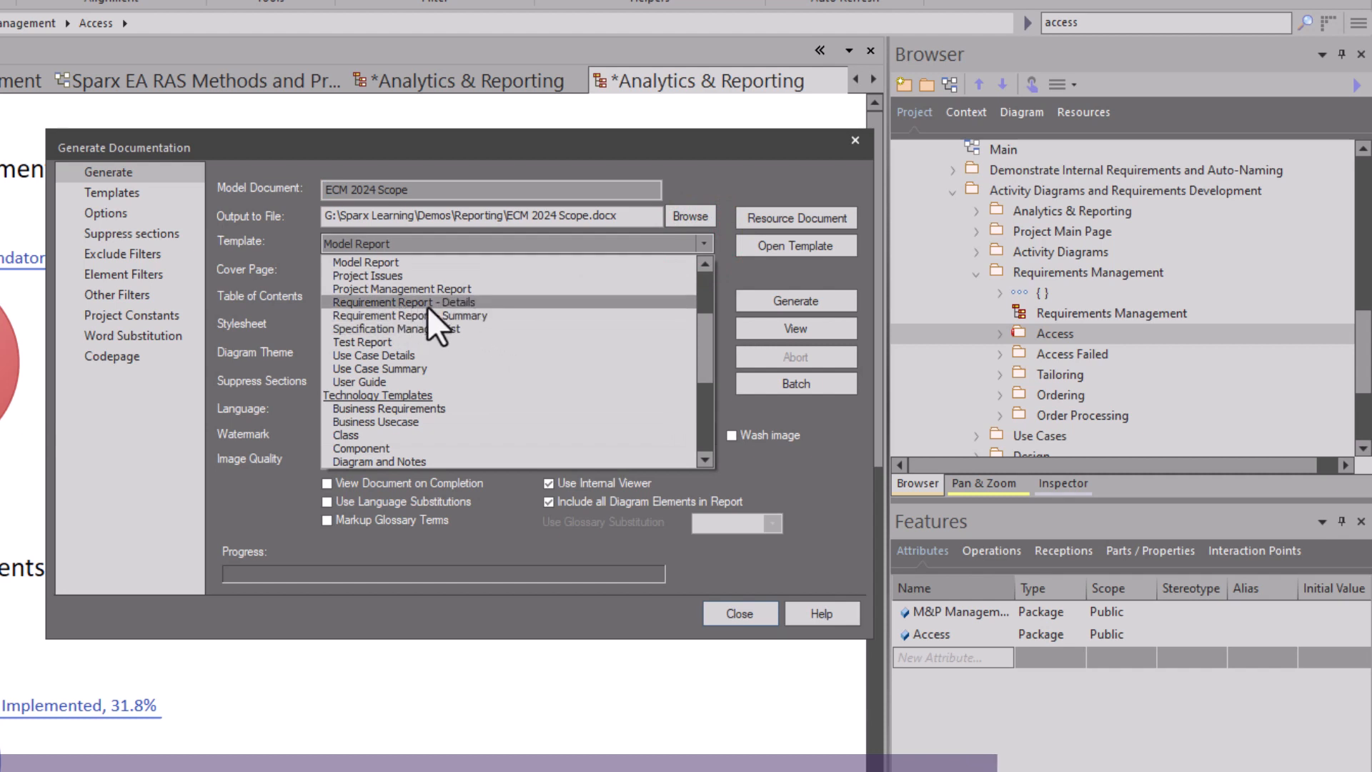
click(451, 303)
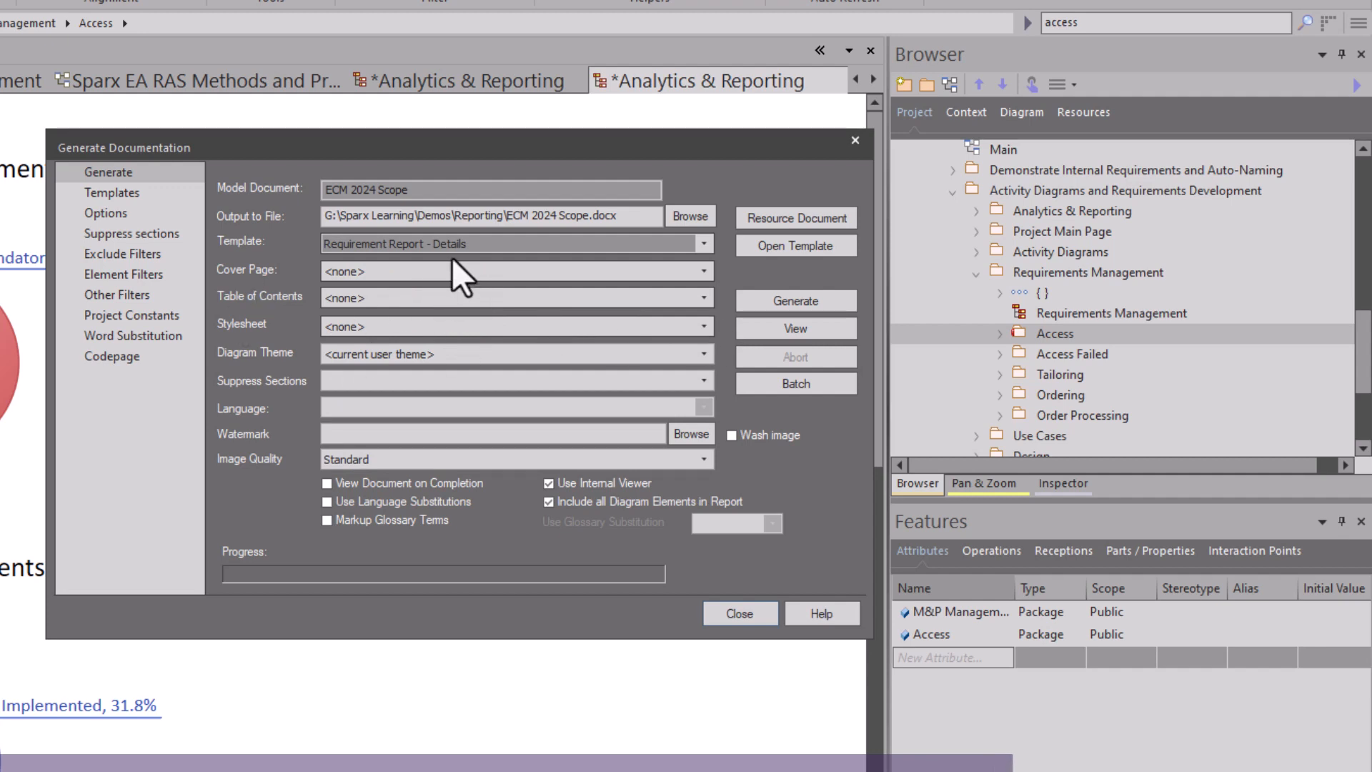
click(786, 300)
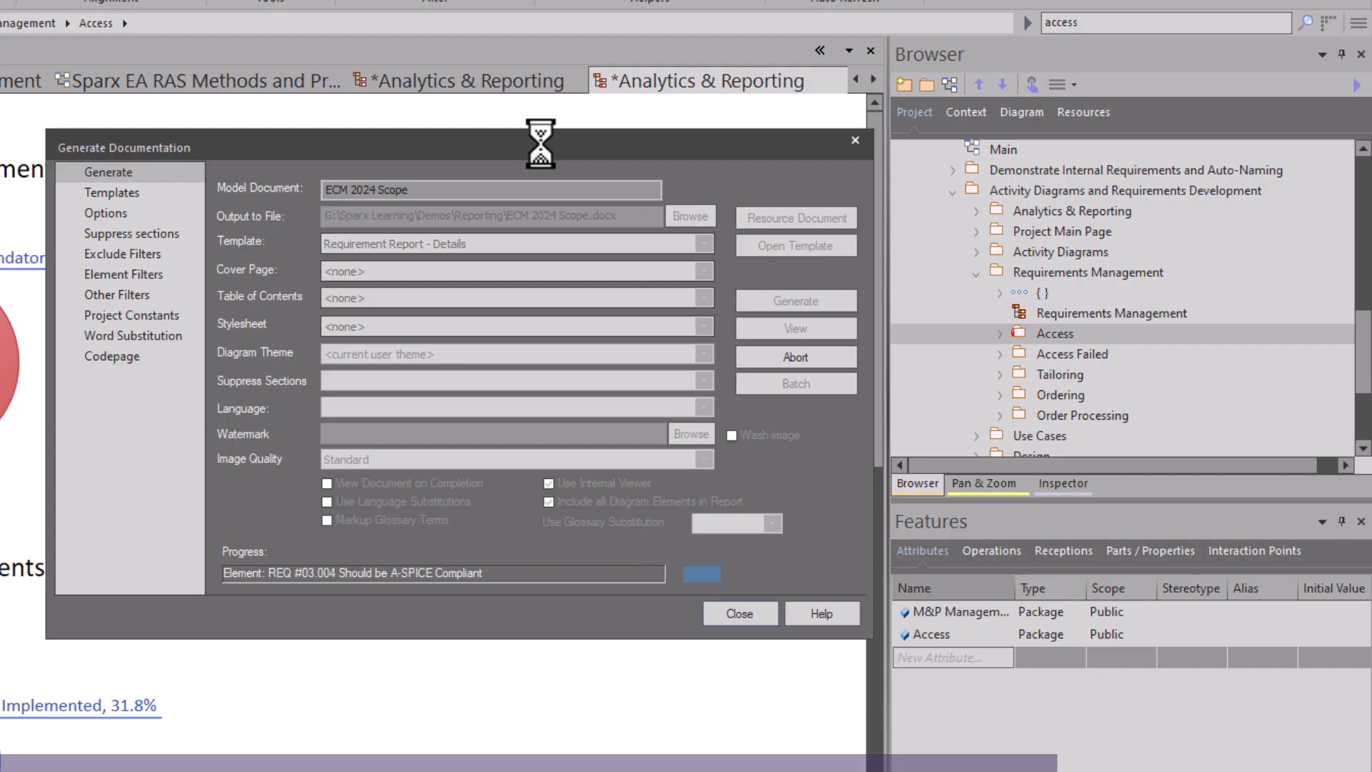
Open the generated ECM 2024 Scope report and read through its M&P Management and Access requirements.
drag(539, 147, 462, 423)
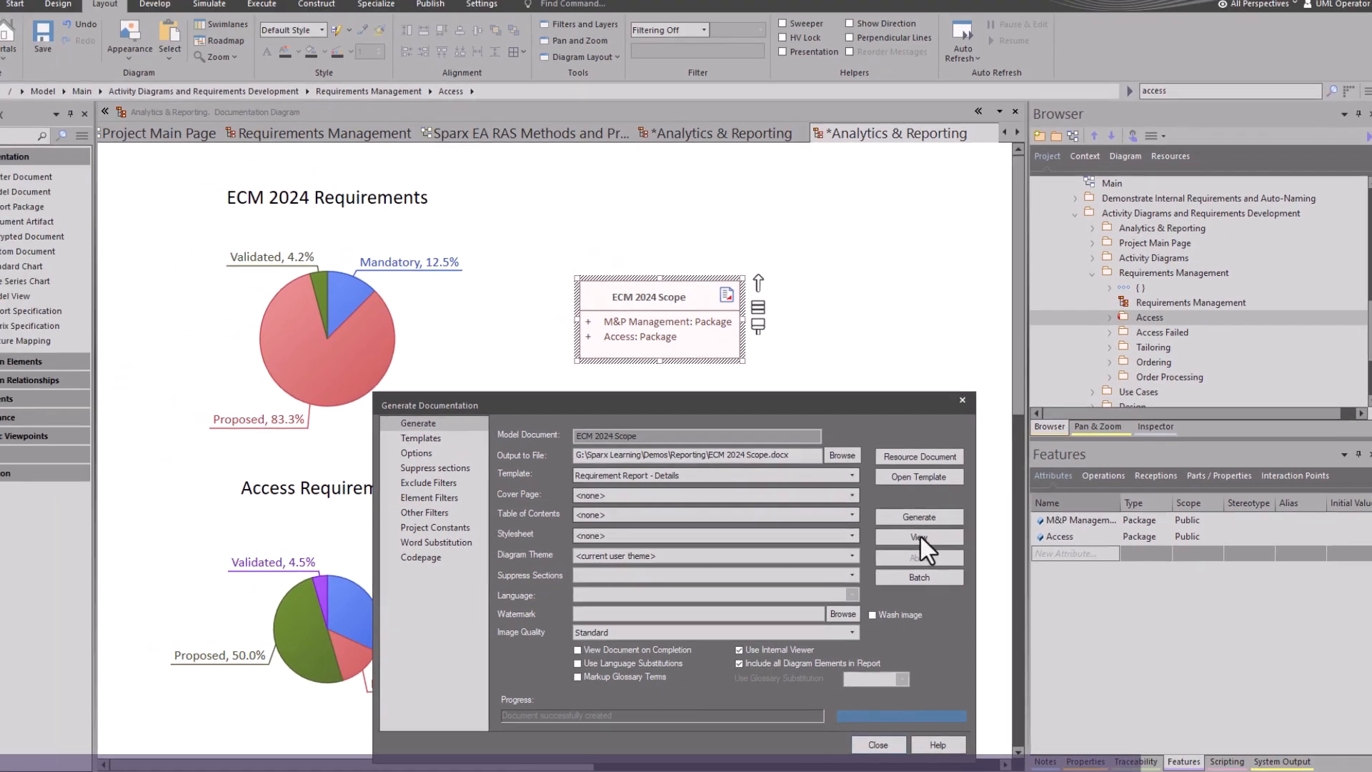
click(873, 494)
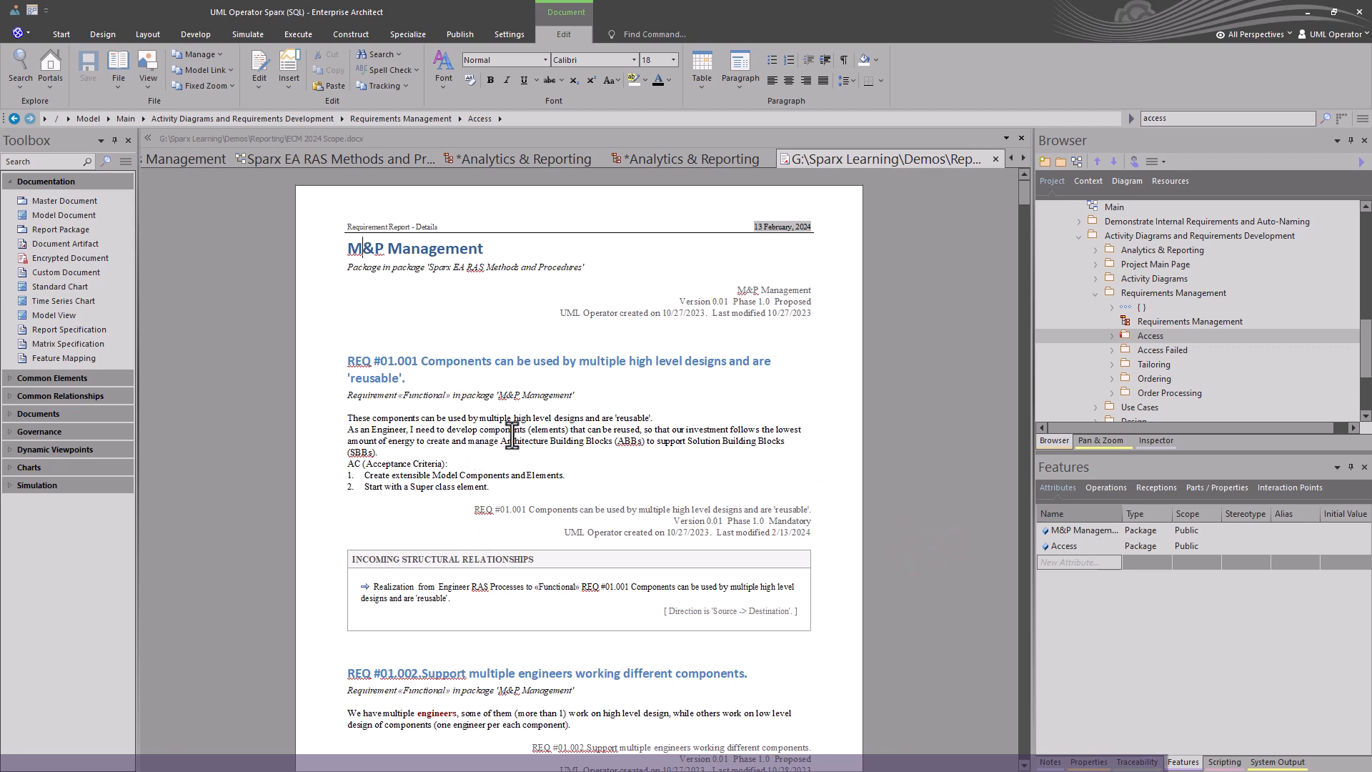
scroll(513, 443, down, 6)
scroll(515, 443, down, 20)
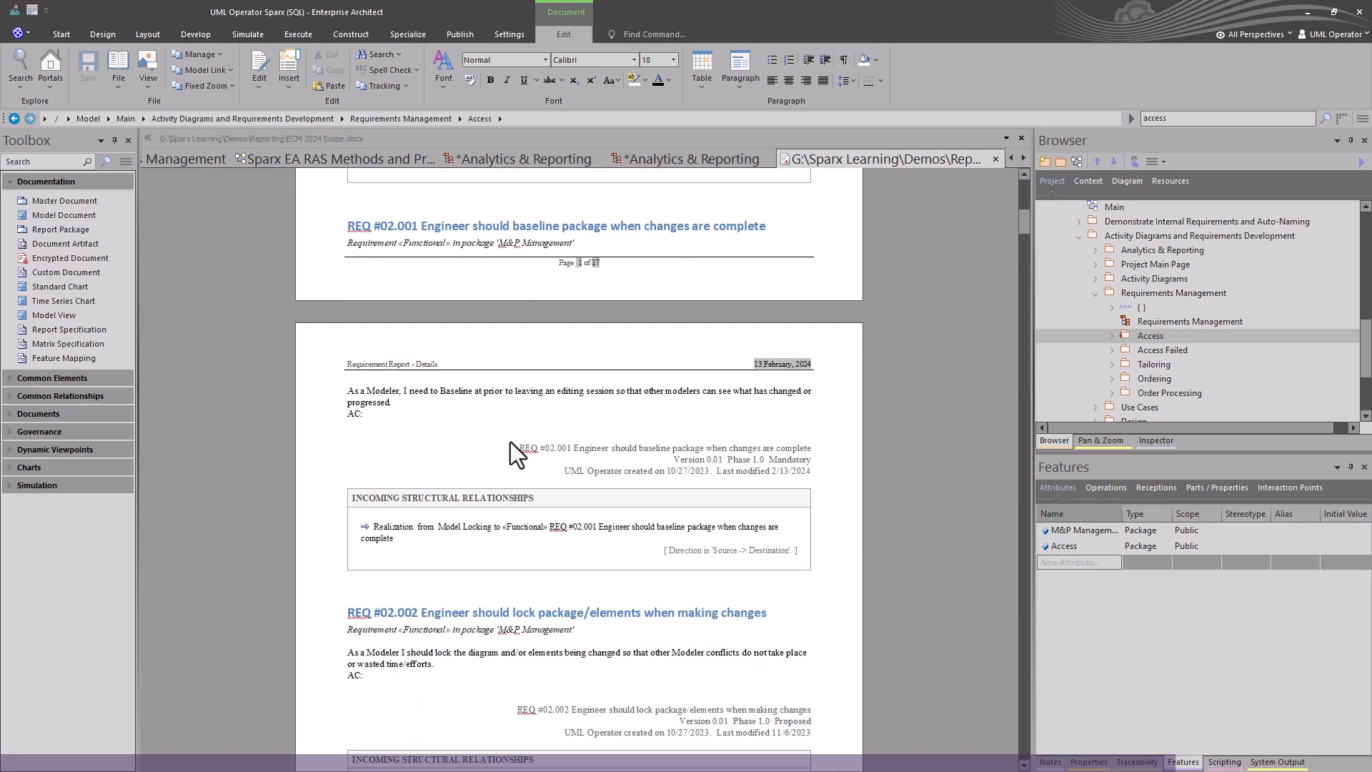
scroll(510, 442, down, 15)
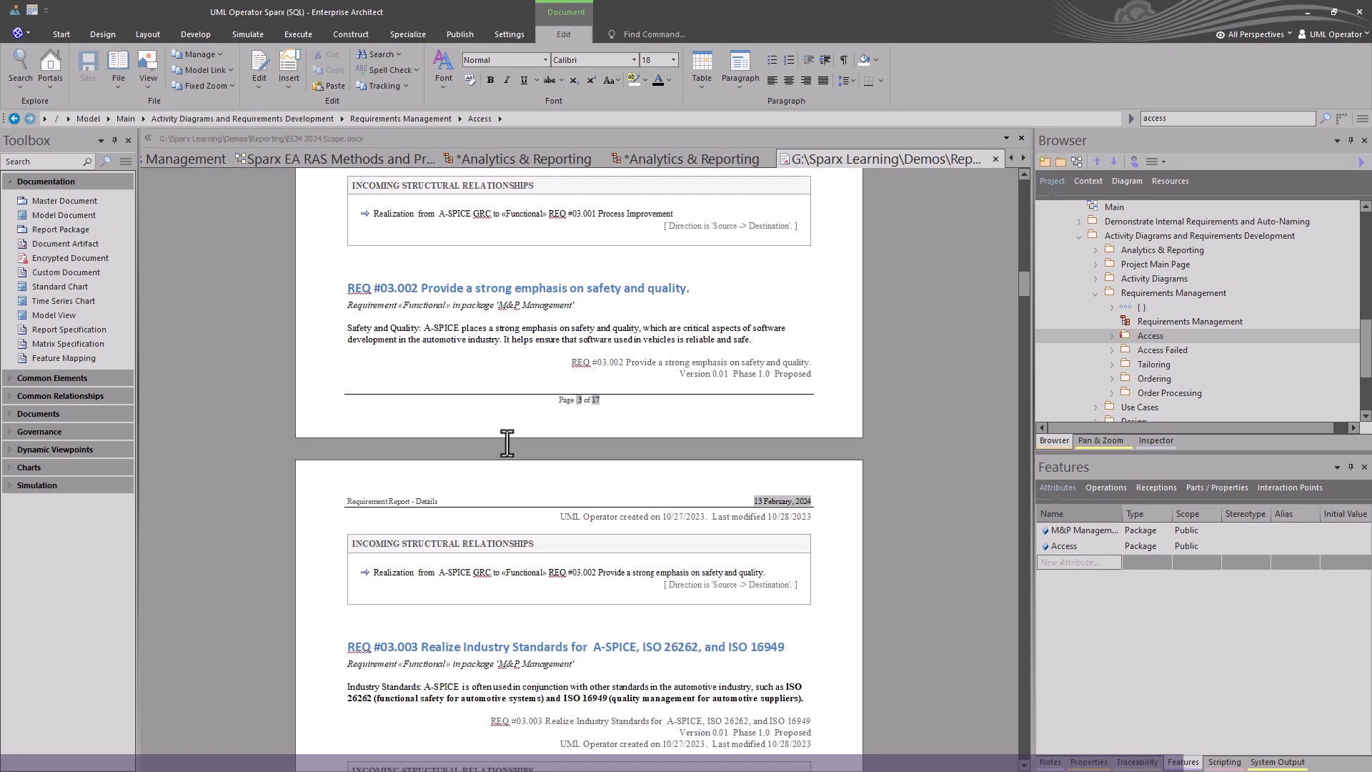
scroll(506, 444, down, 20)
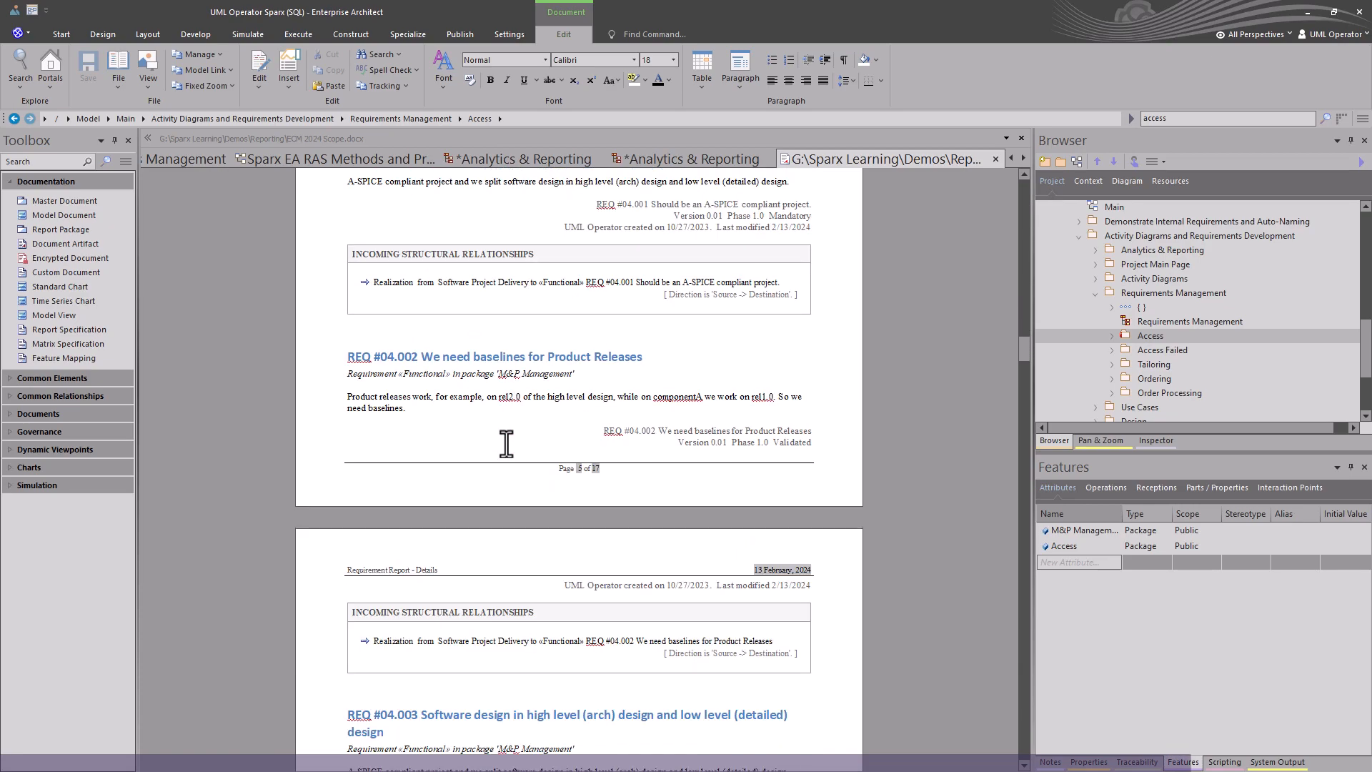
scroll(506, 444, down, 20)
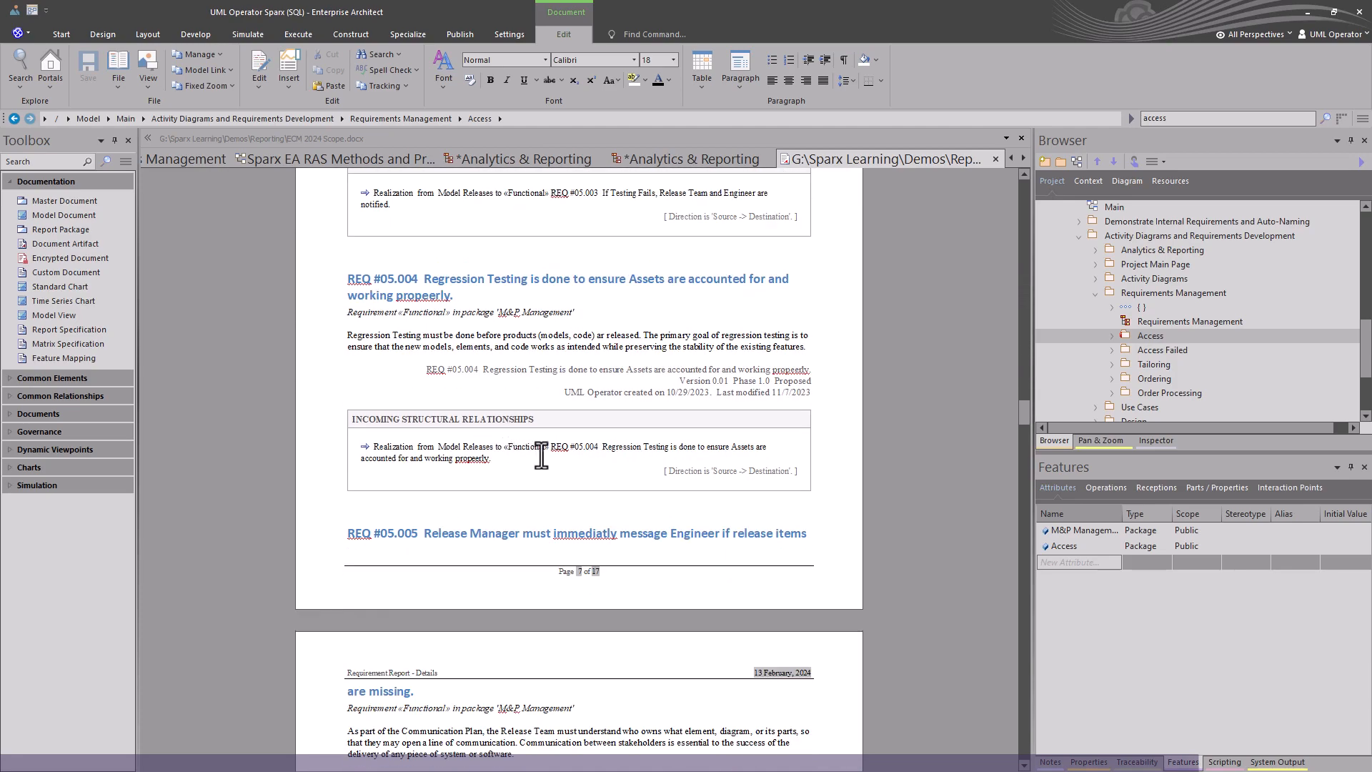
scroll(512, 466, down, 10)
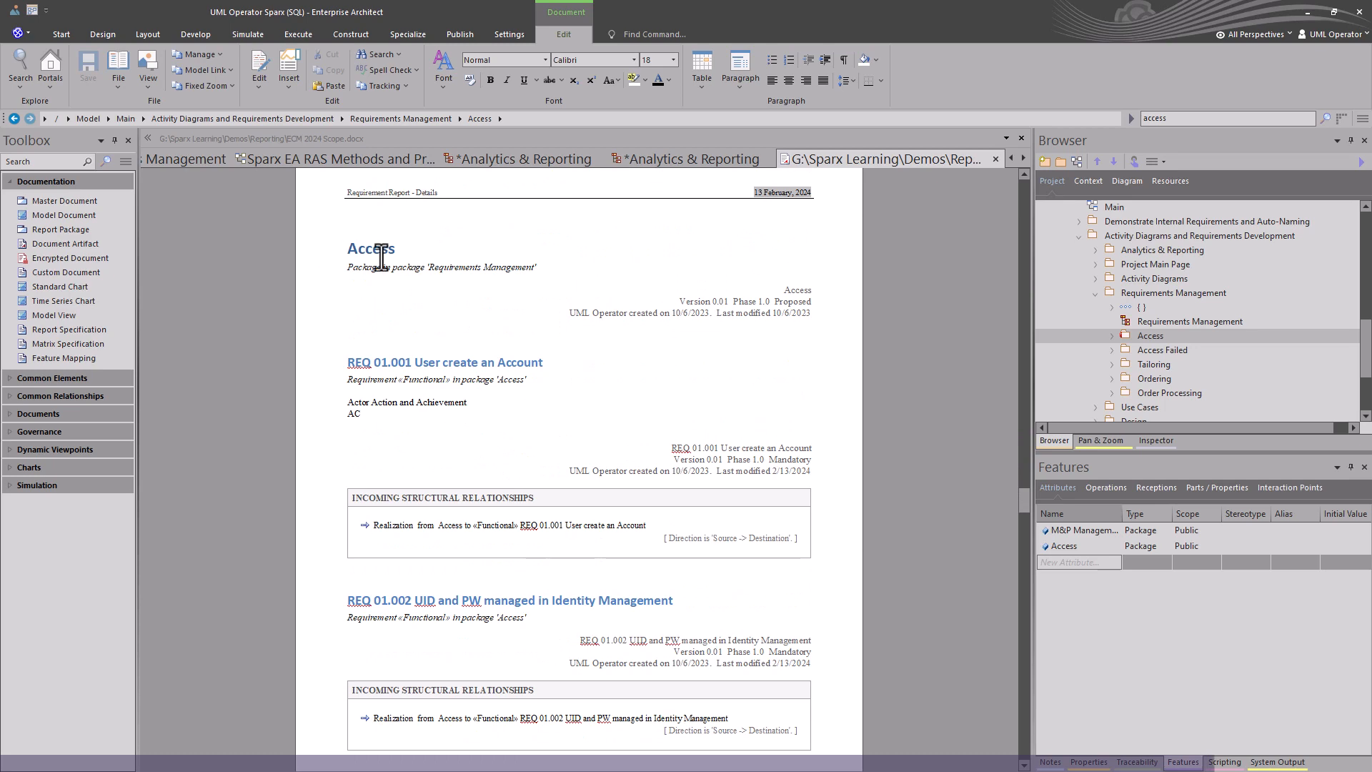
scroll(540, 533, down, 3)
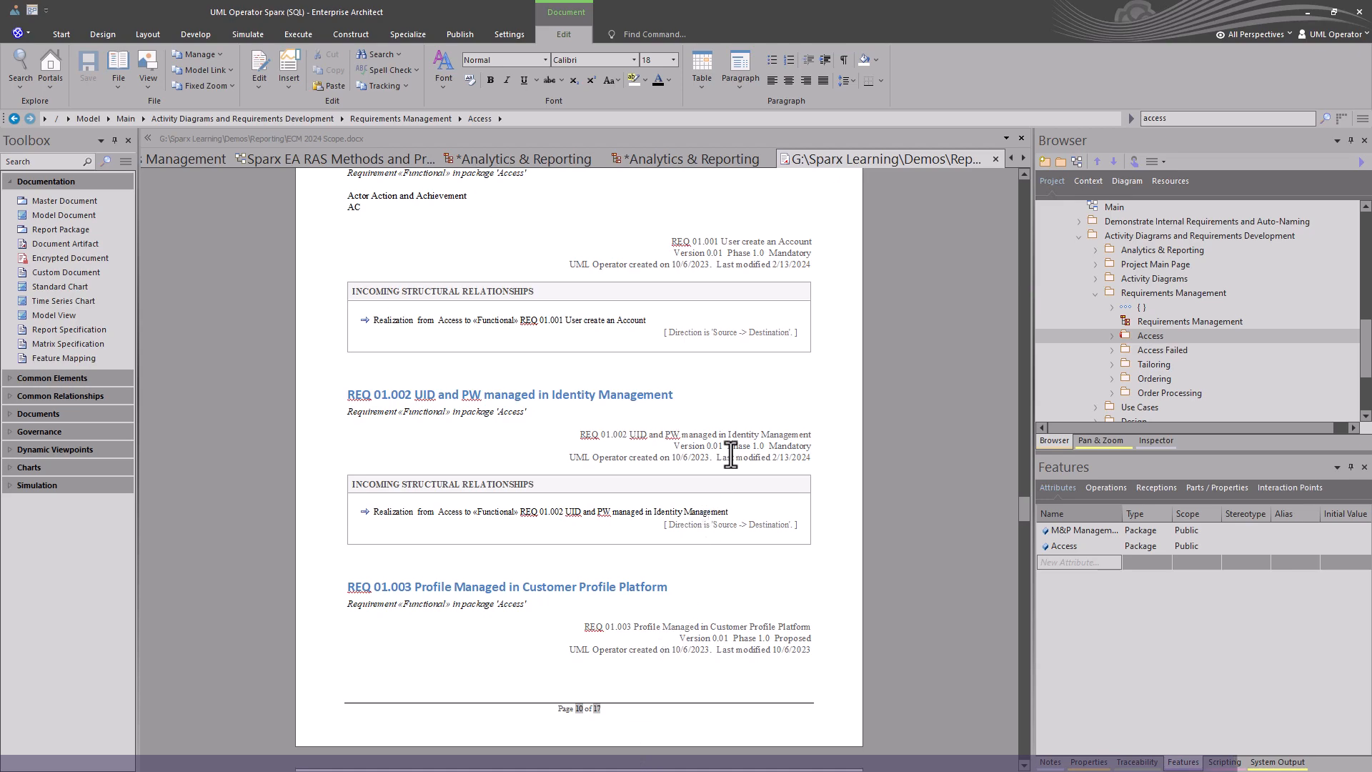
scroll(699, 517, down, 10)
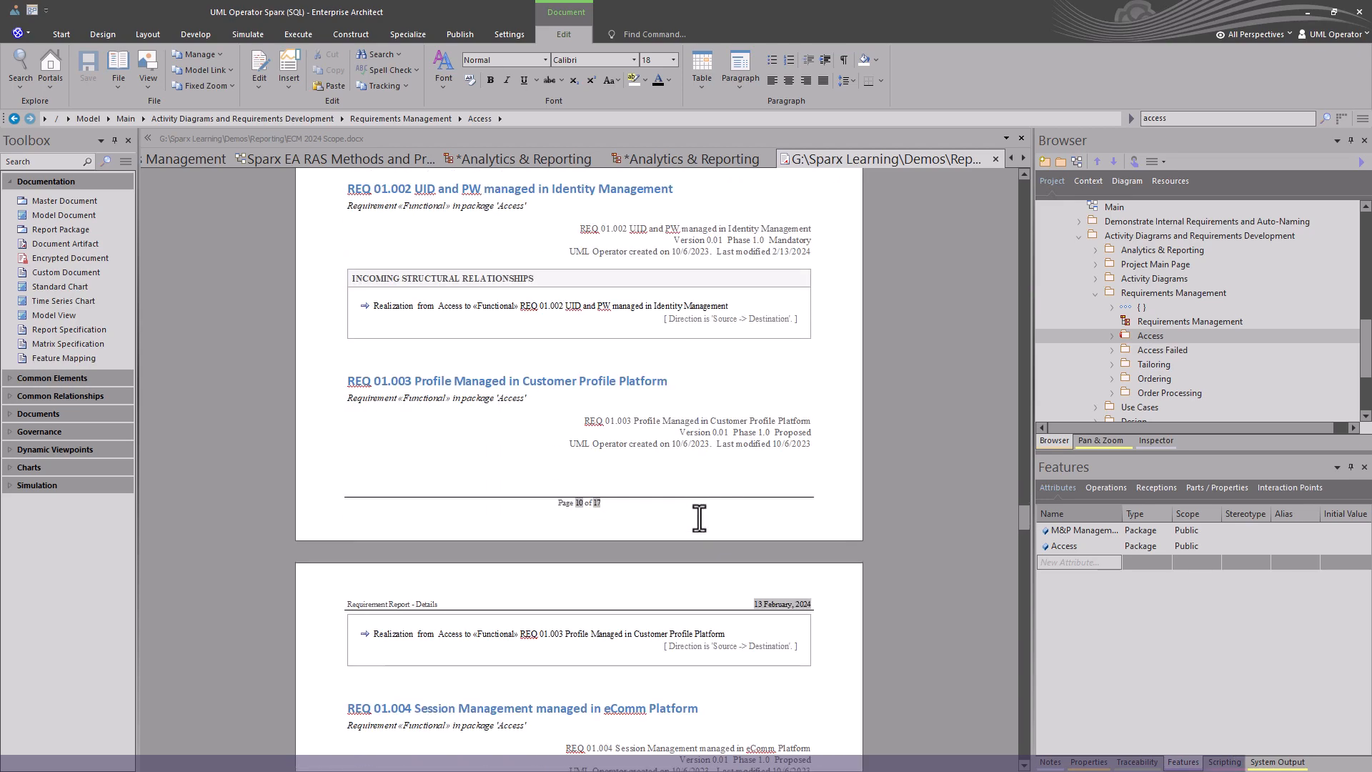
scroll(699, 529, down, 15)
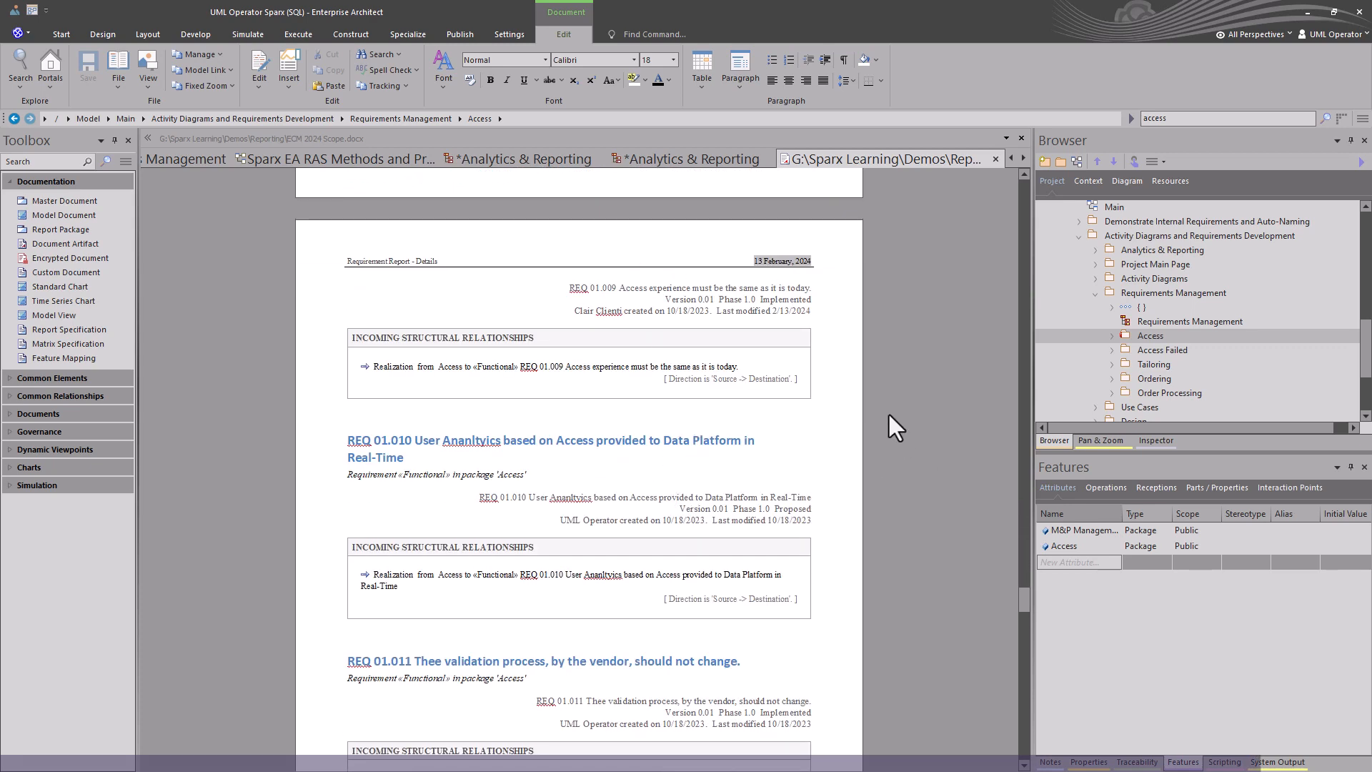
Close the report and the ECM 2024 chart diagram, and review the Access Requirements chart diagram.
click(728, 159)
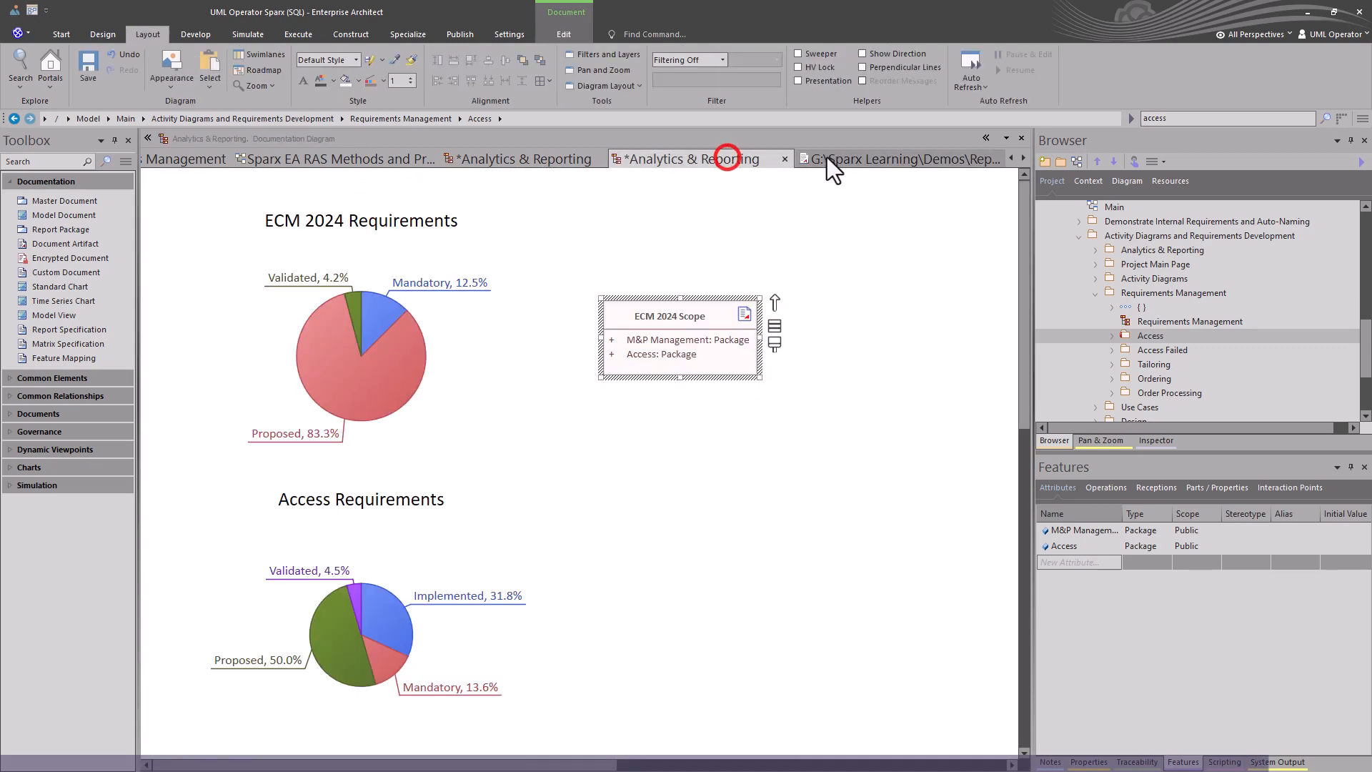
click(827, 158)
click(704, 153)
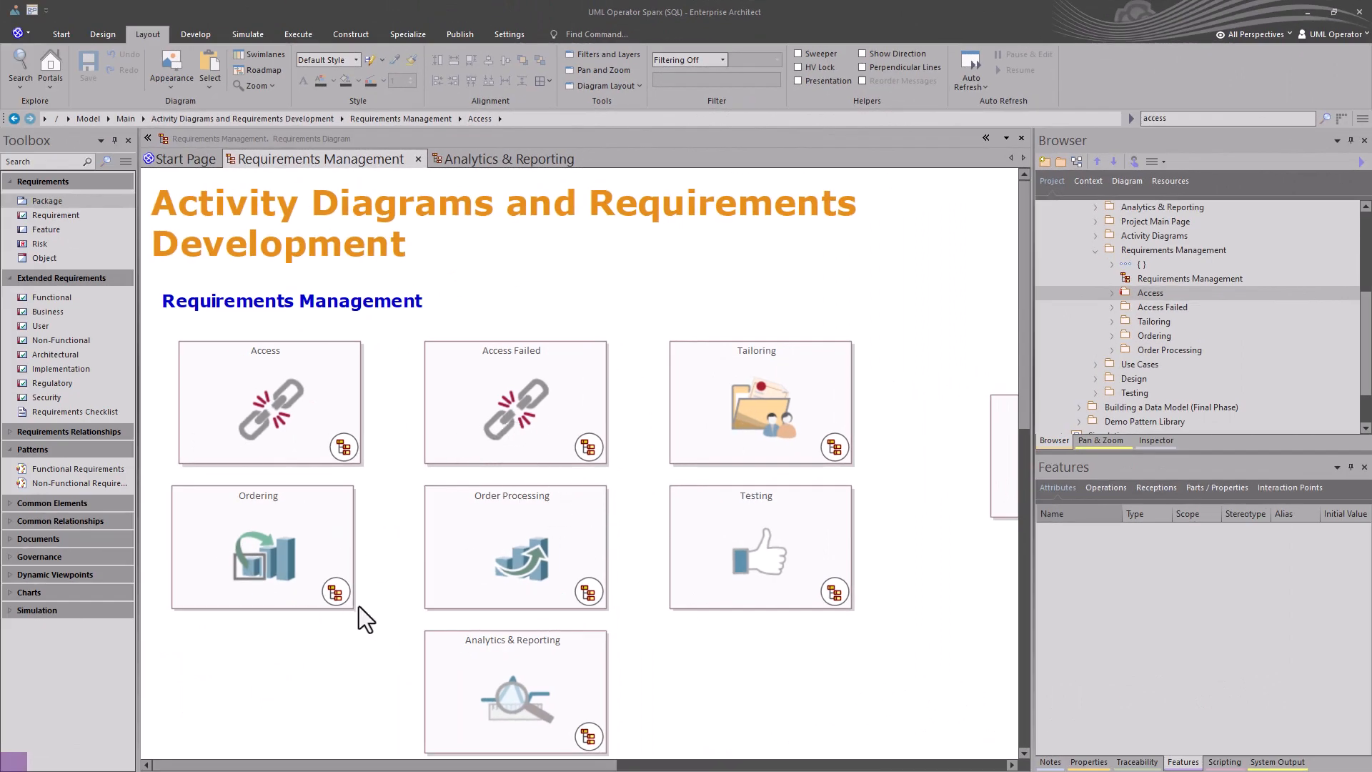
click(503, 160)
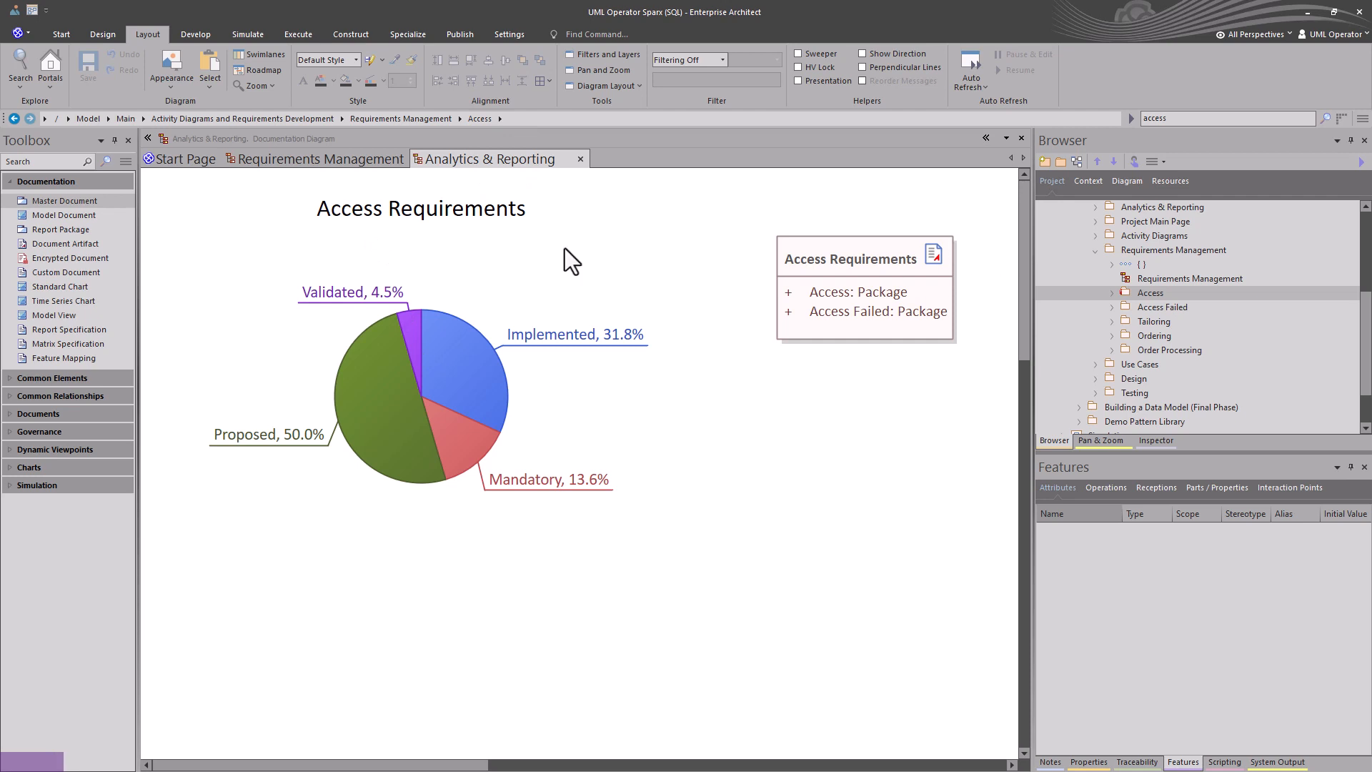
click(330, 157)
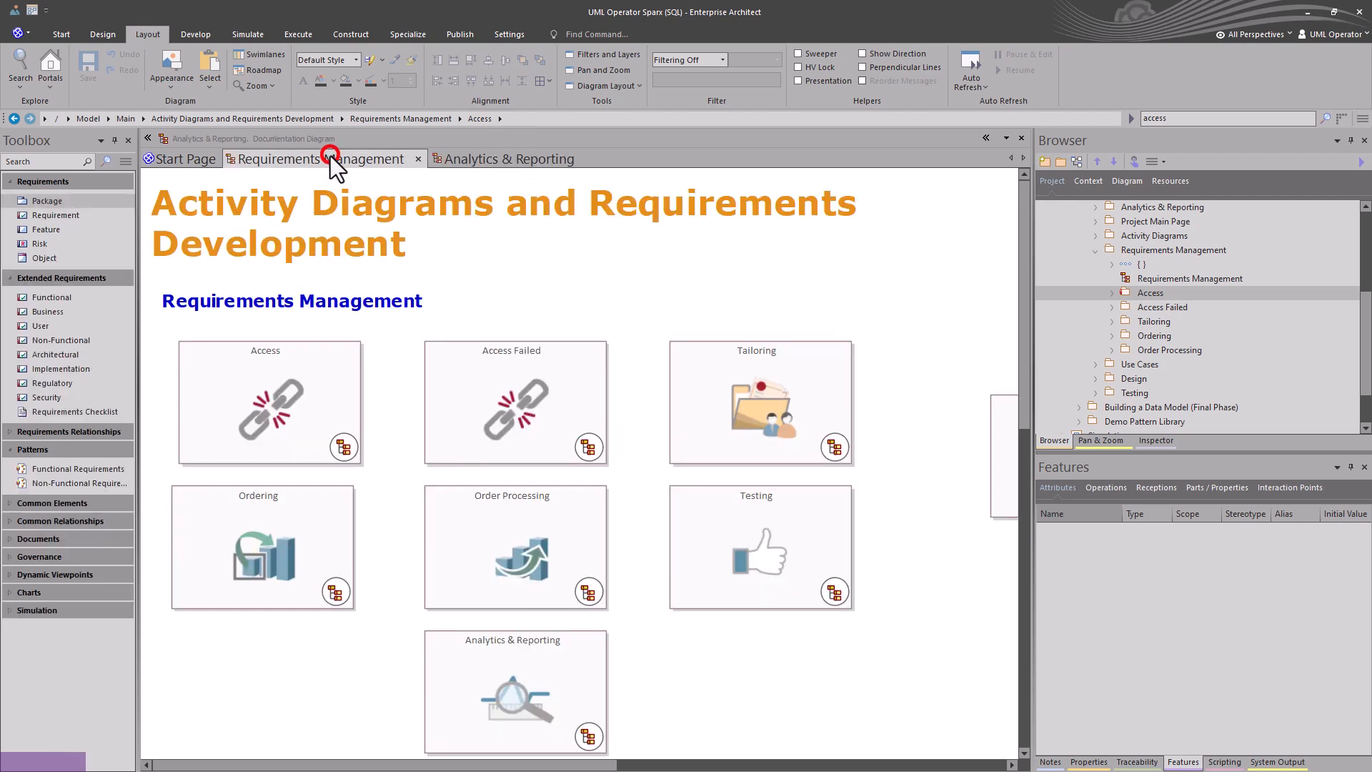
Open the Reusable Asset Service for the Access package, connect to the UMLO Demo registry and choose Global Assets storage.
click(1144, 293)
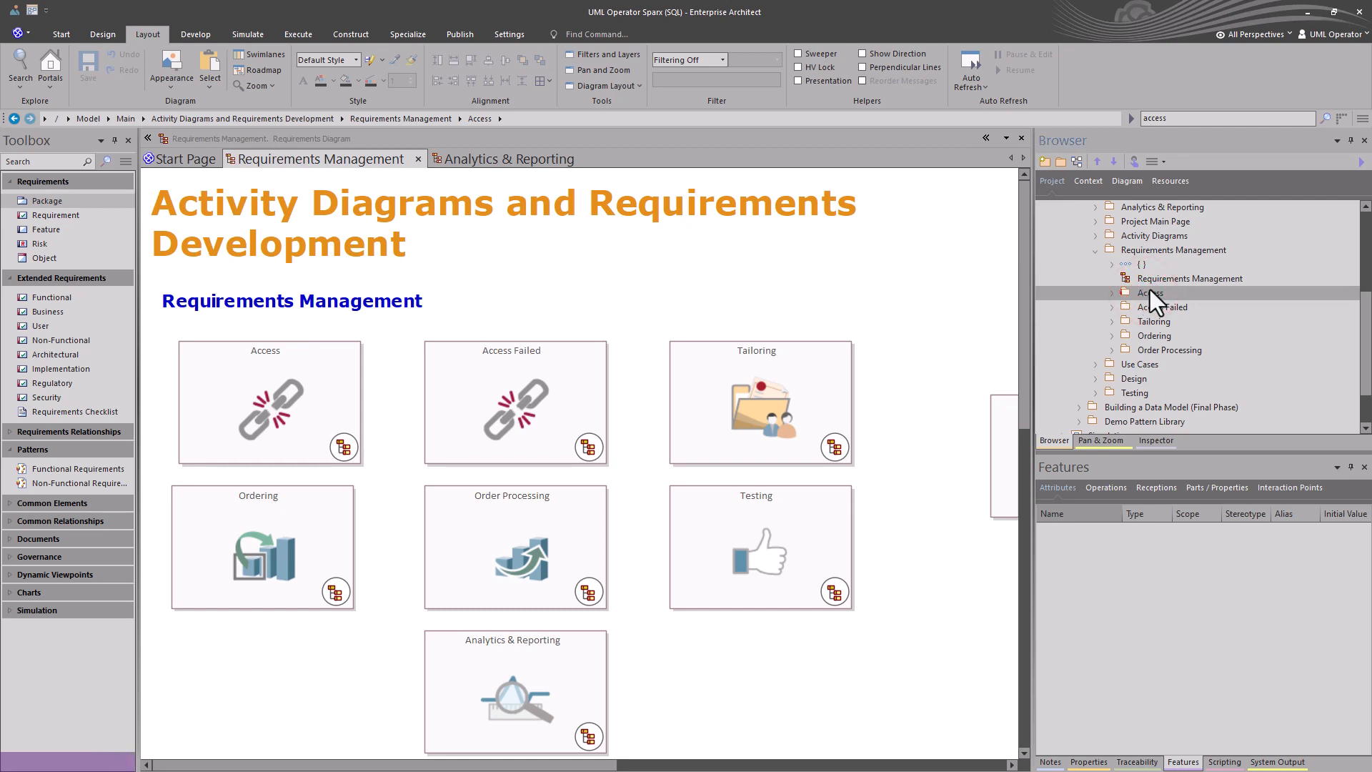
key(F2)
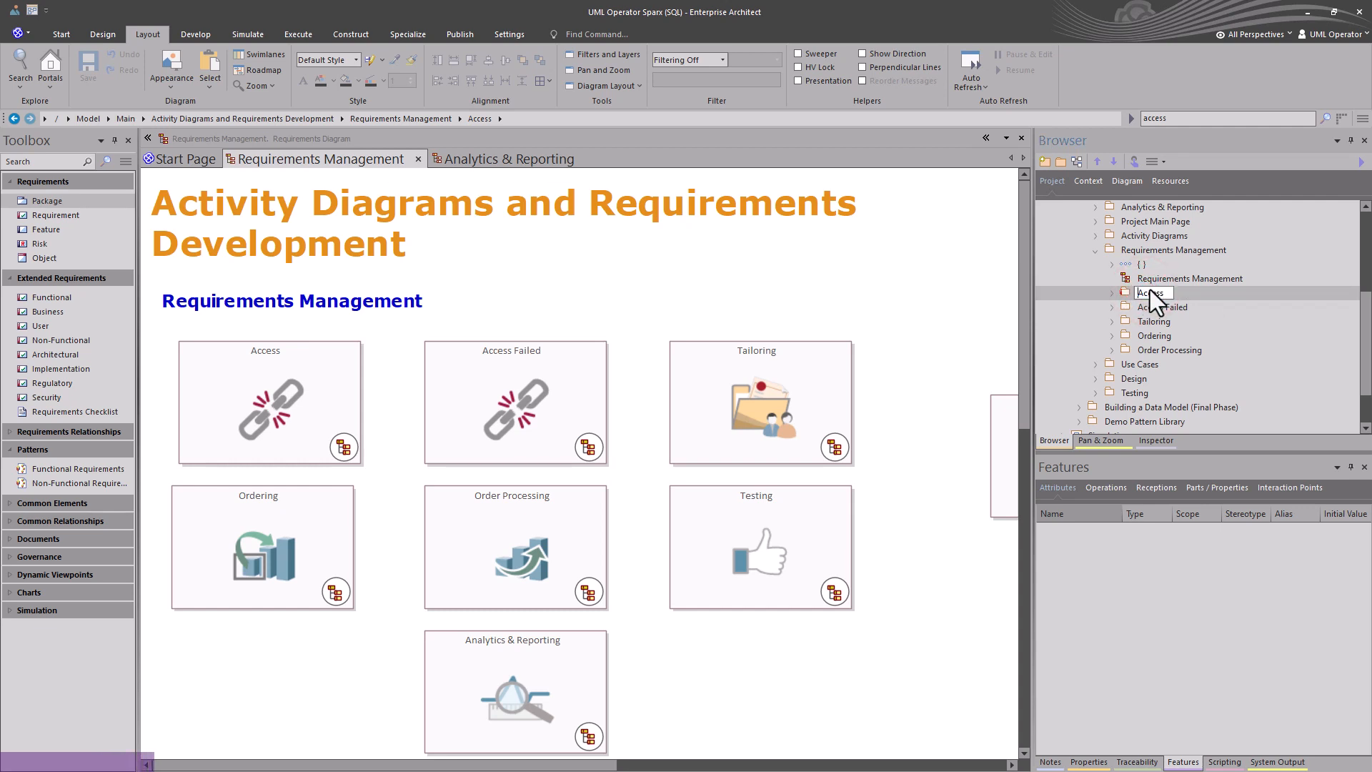
key(Return)
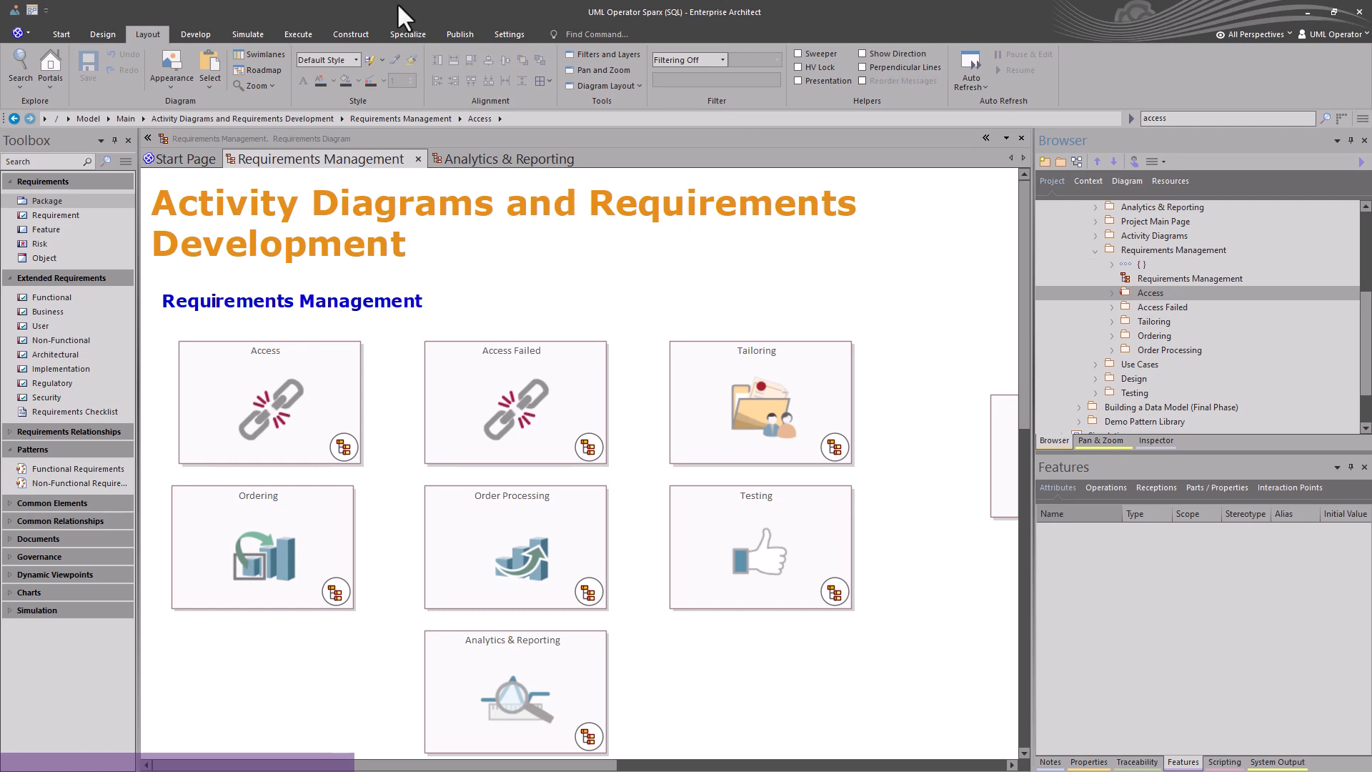
click(453, 36)
click(426, 58)
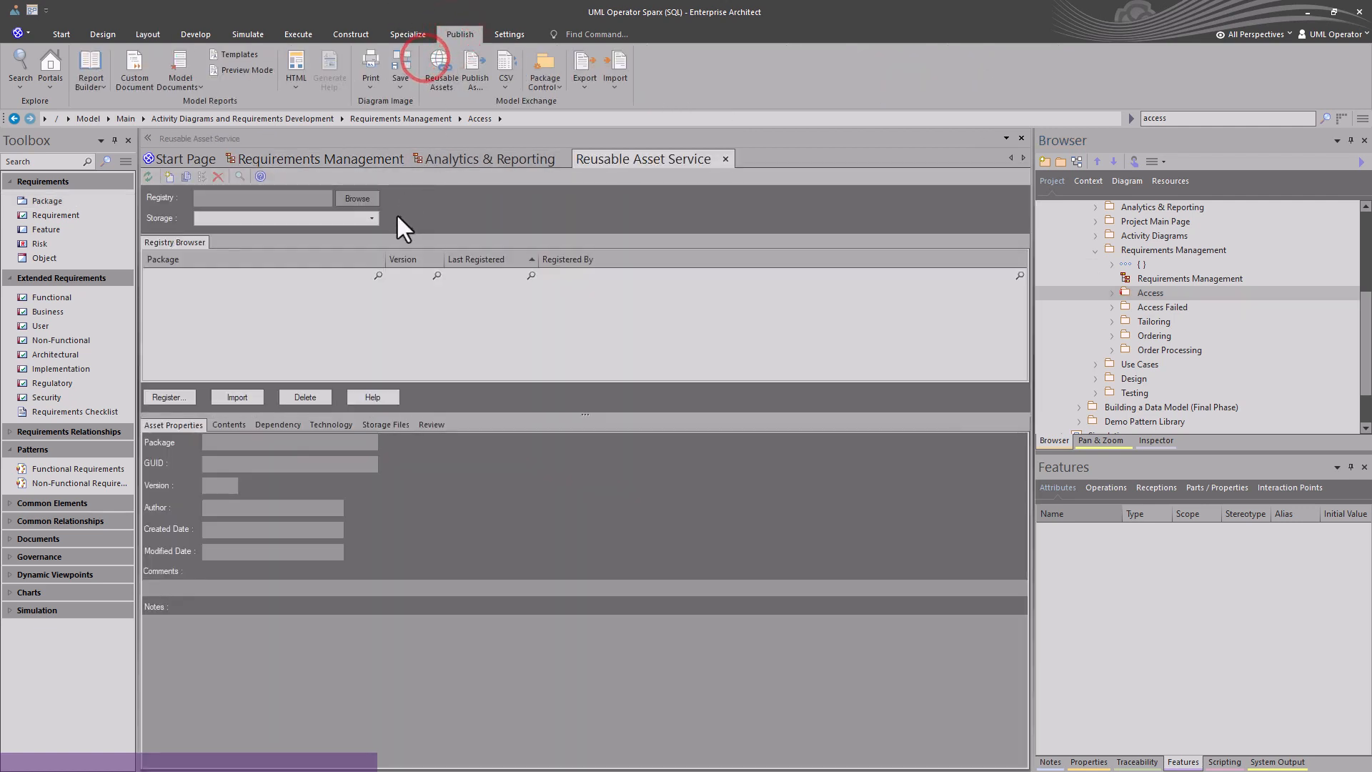
click(361, 199)
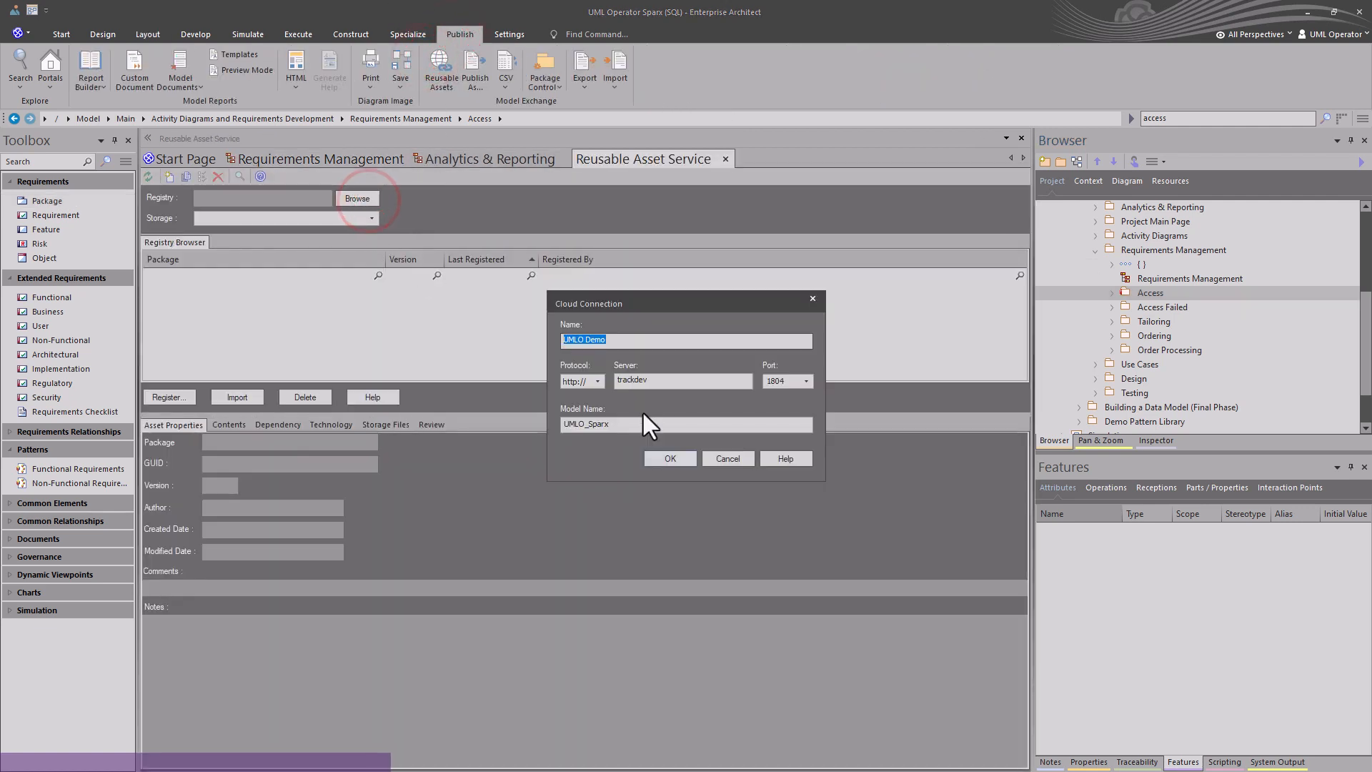
click(659, 453)
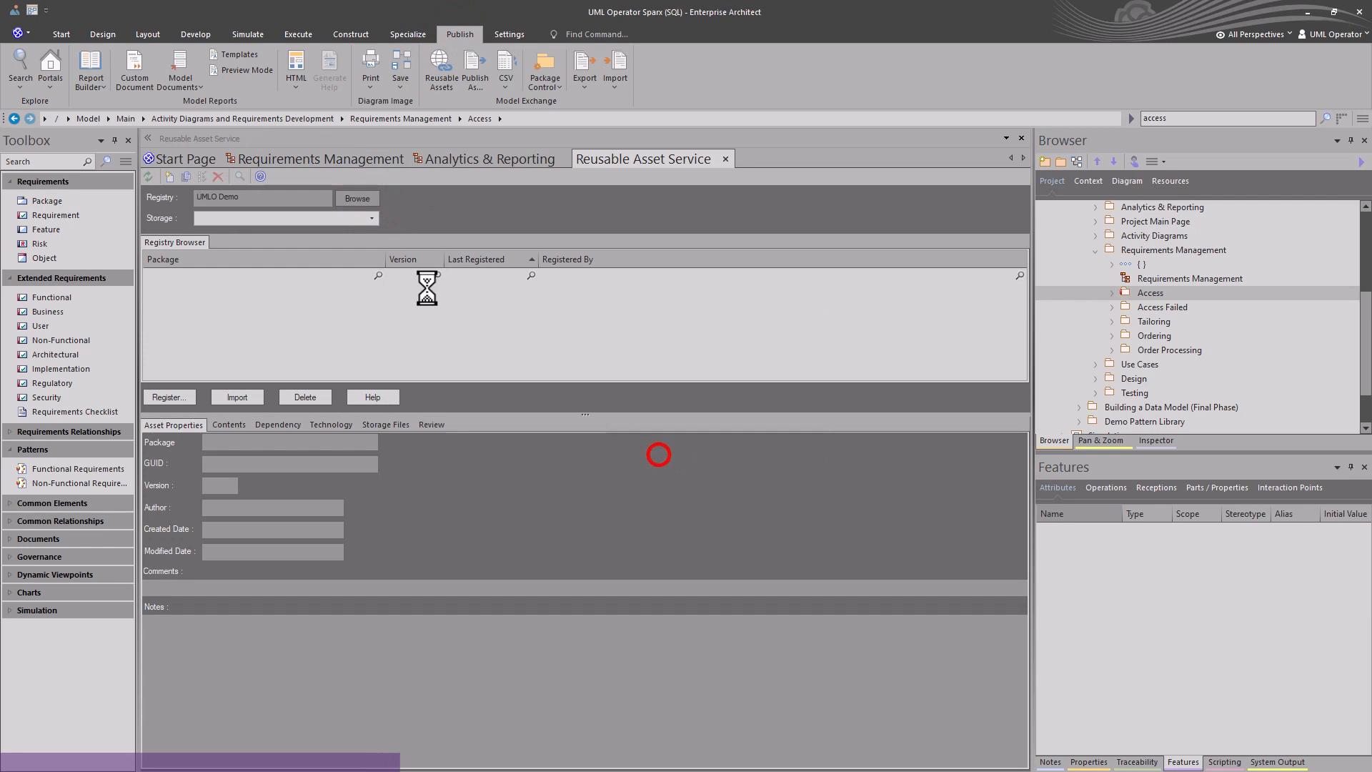
click(372, 219)
click(239, 333)
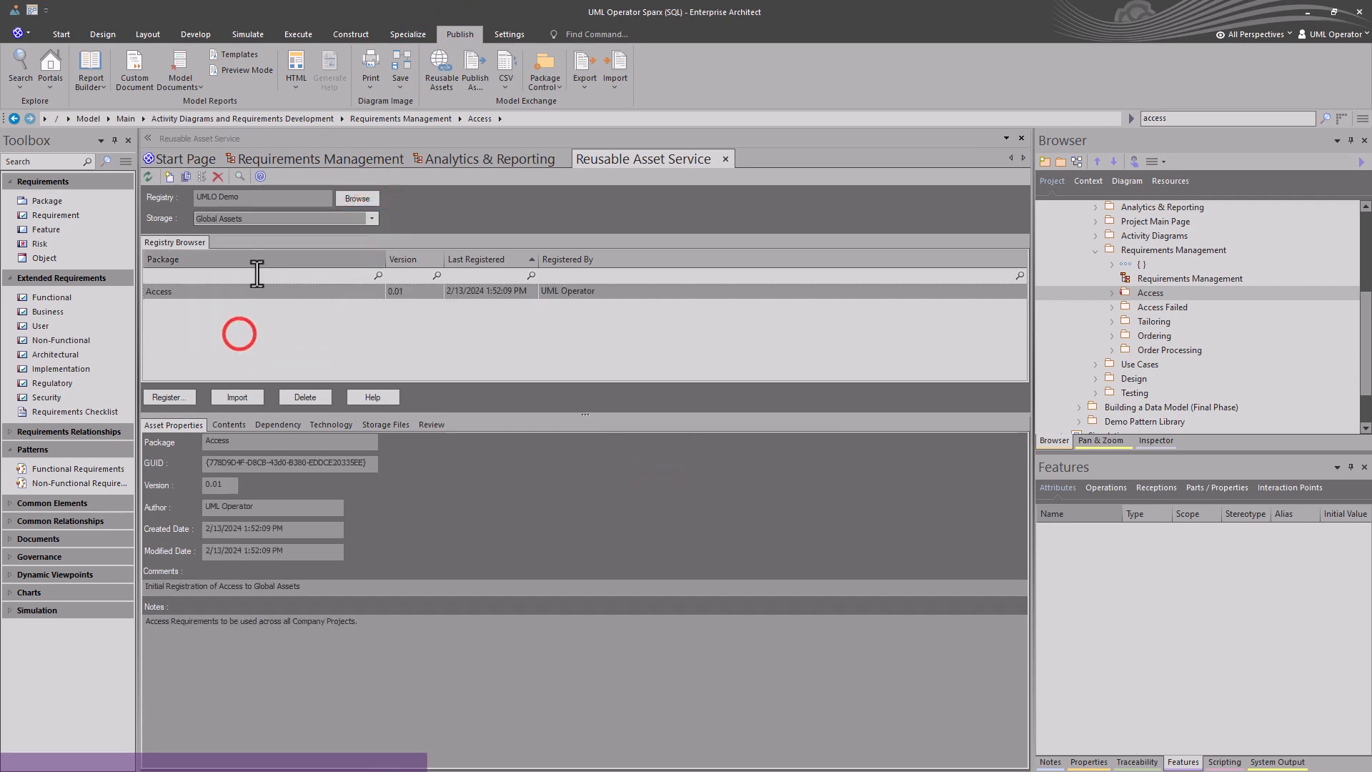
Delete the registered Access package and its dependents from the Global Assets registry.
click(223, 289)
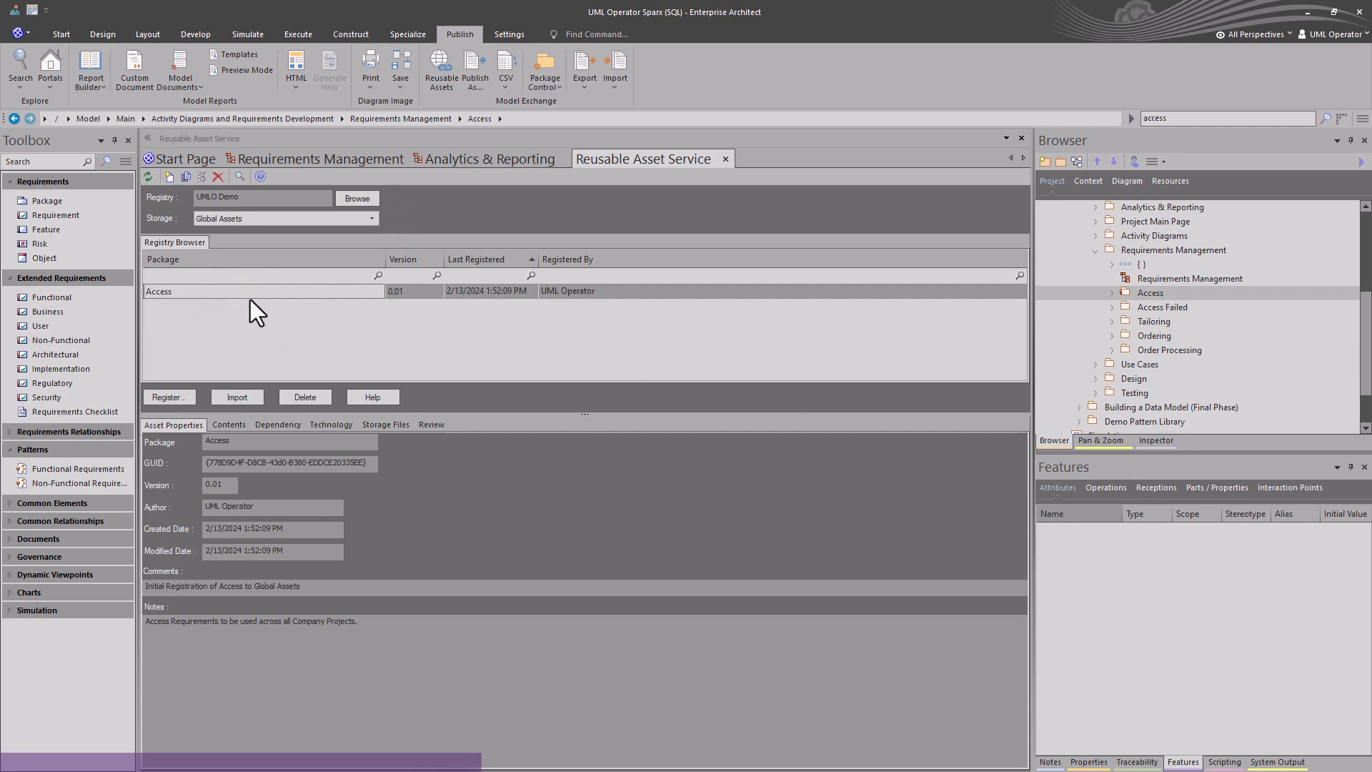
click(227, 296)
click(216, 290)
click(294, 397)
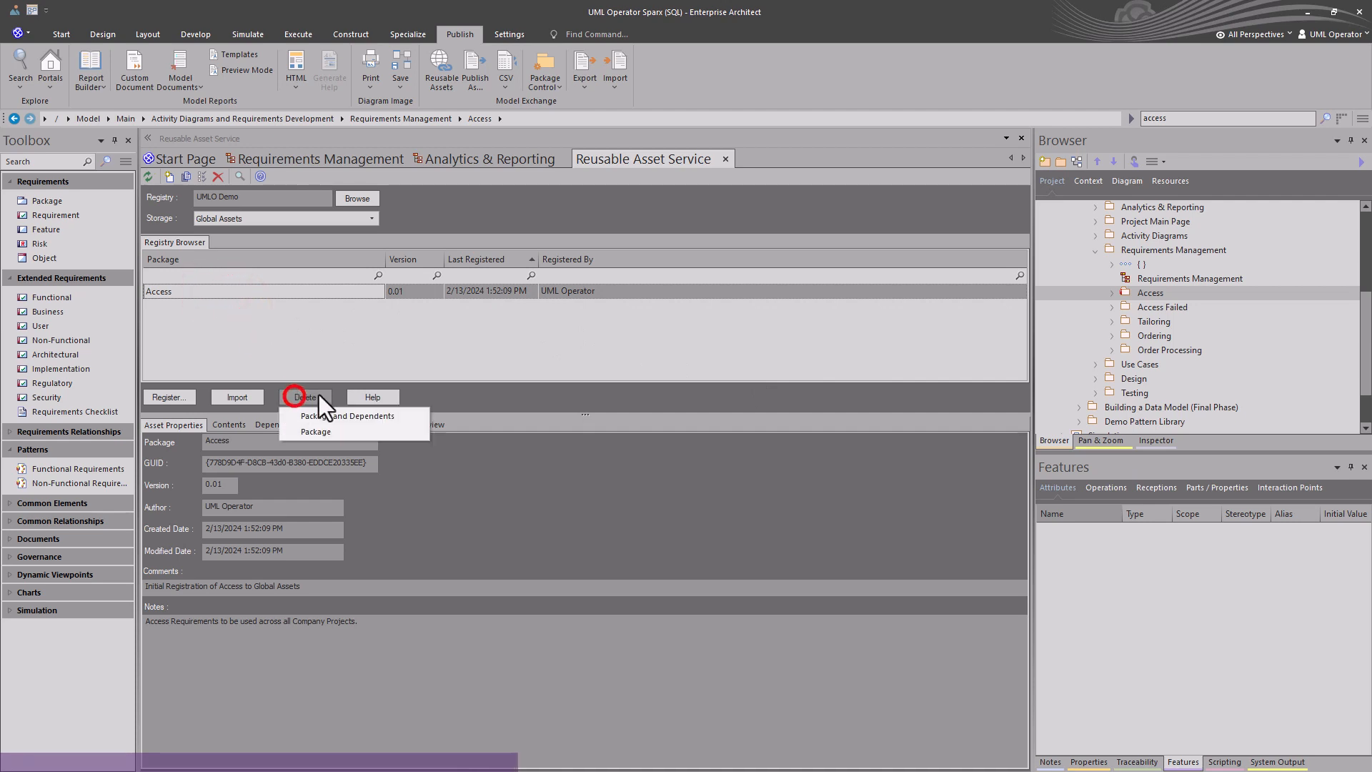
click(350, 418)
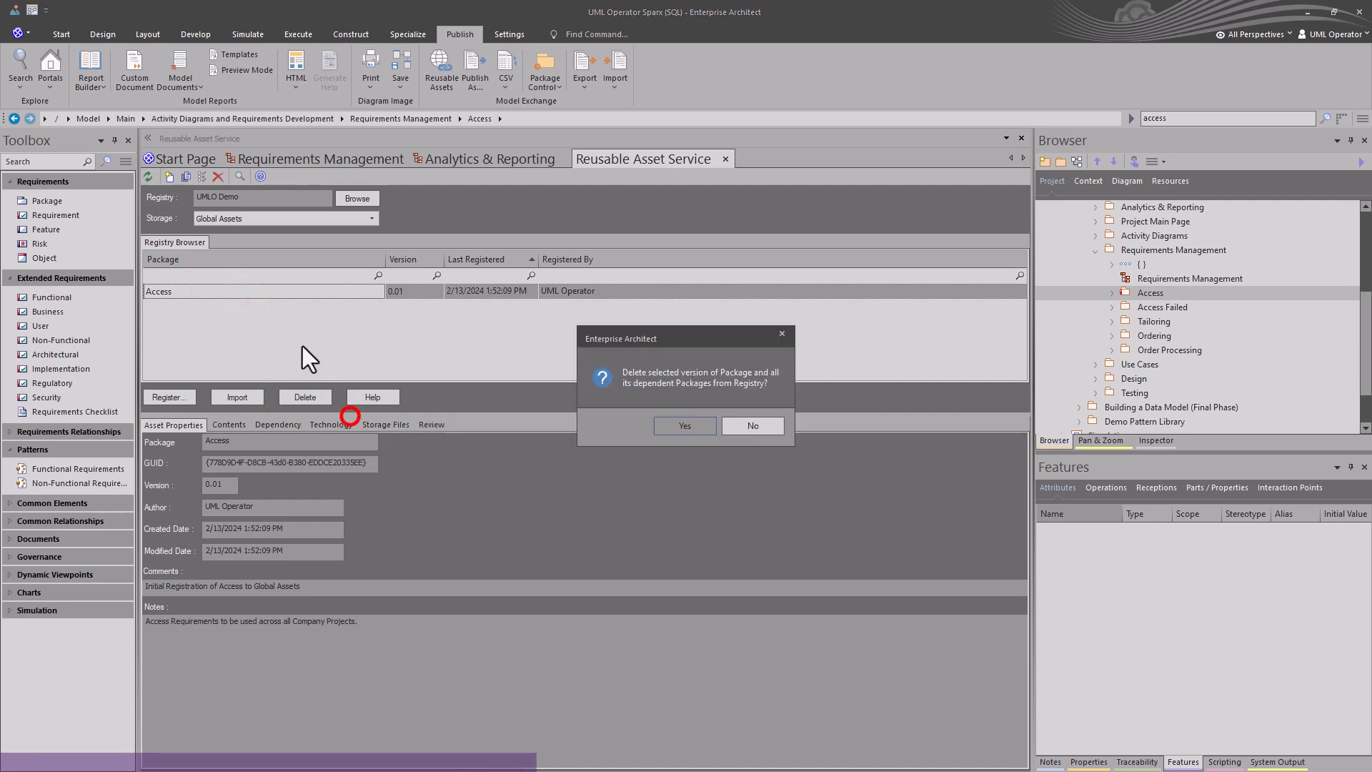
click(678, 423)
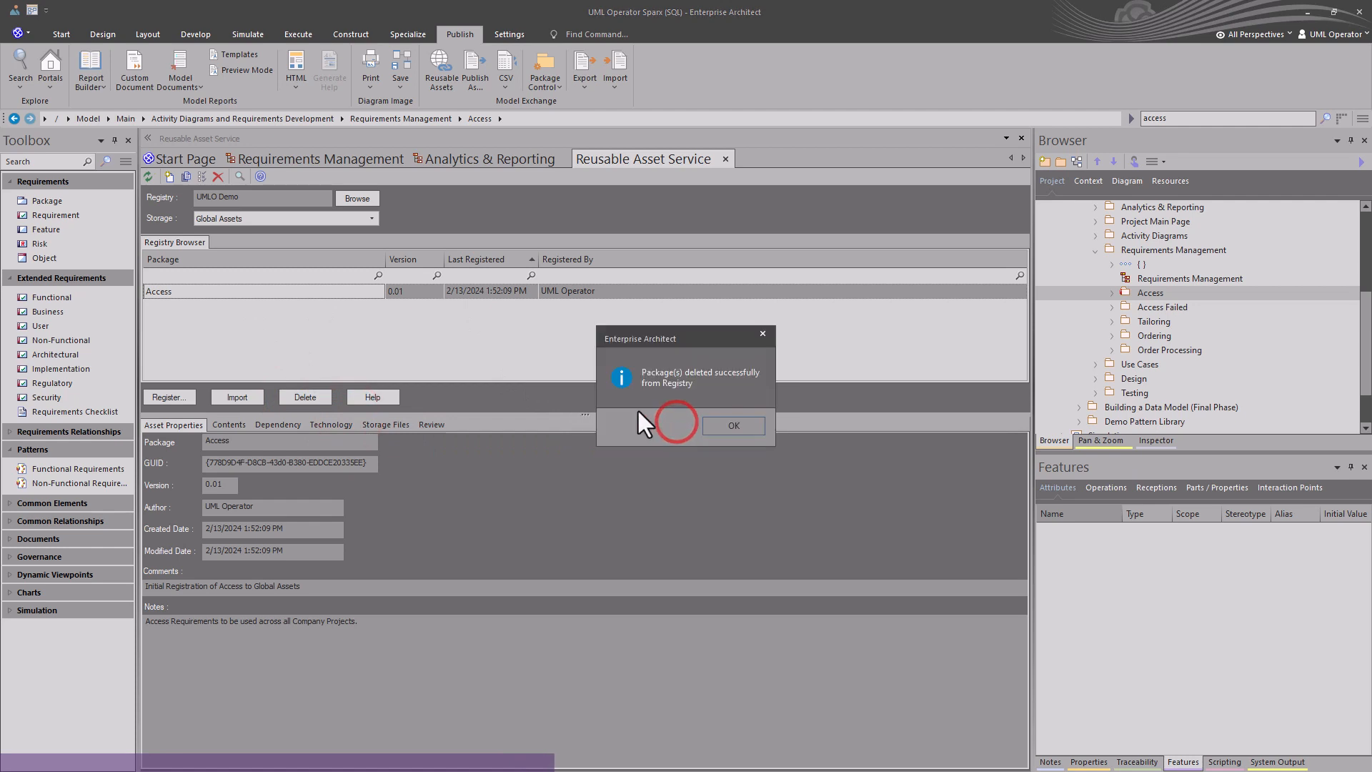
click(714, 423)
click(389, 332)
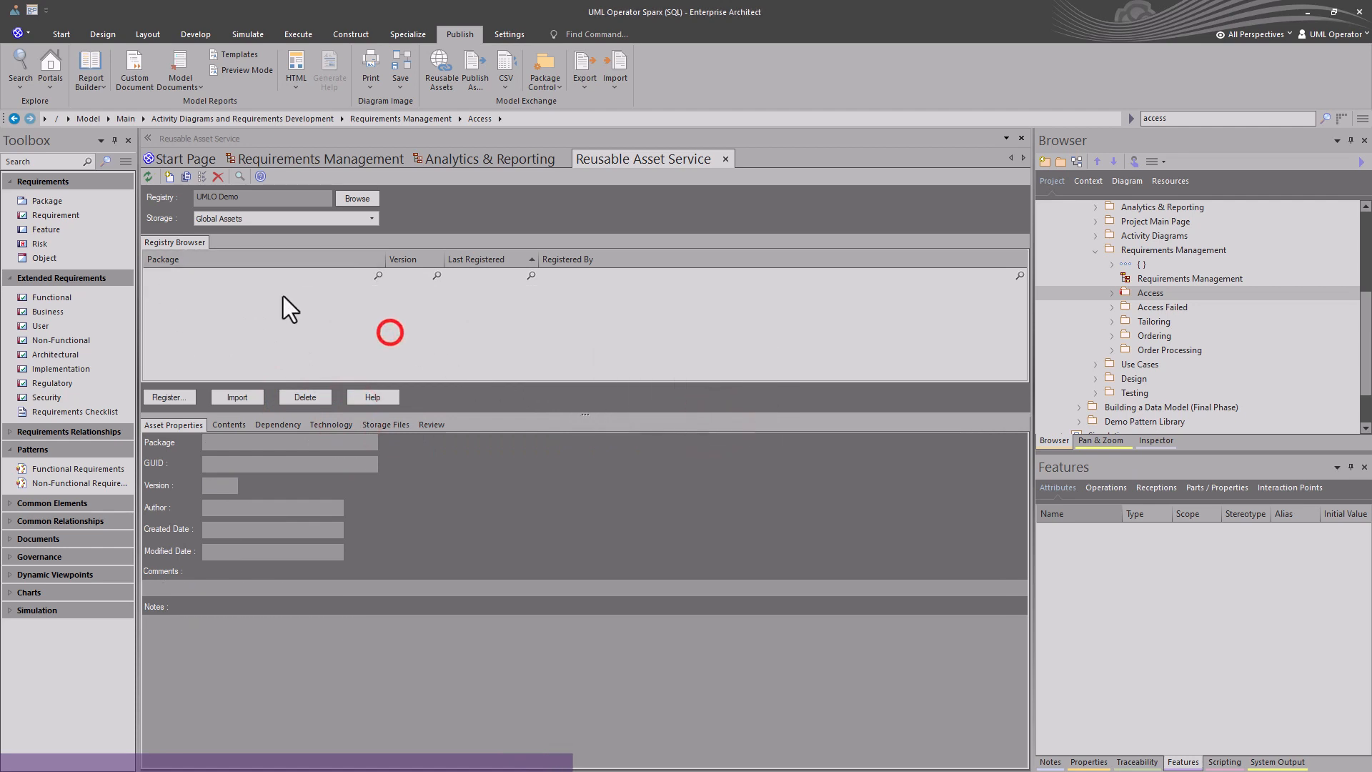
Begin registering the Access package, setting version 0.01 and the comment 'Initial Global Access Requirements'.
click(1132, 293)
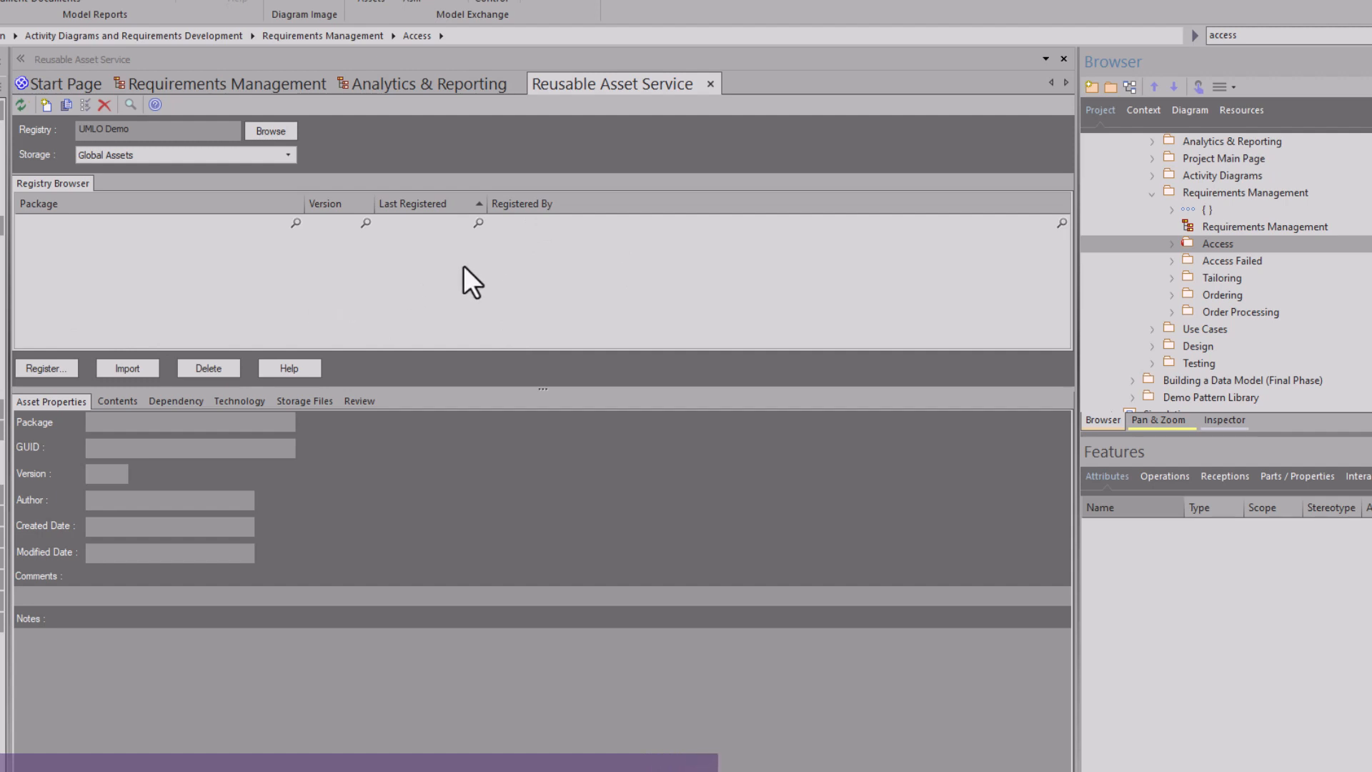
click(45, 366)
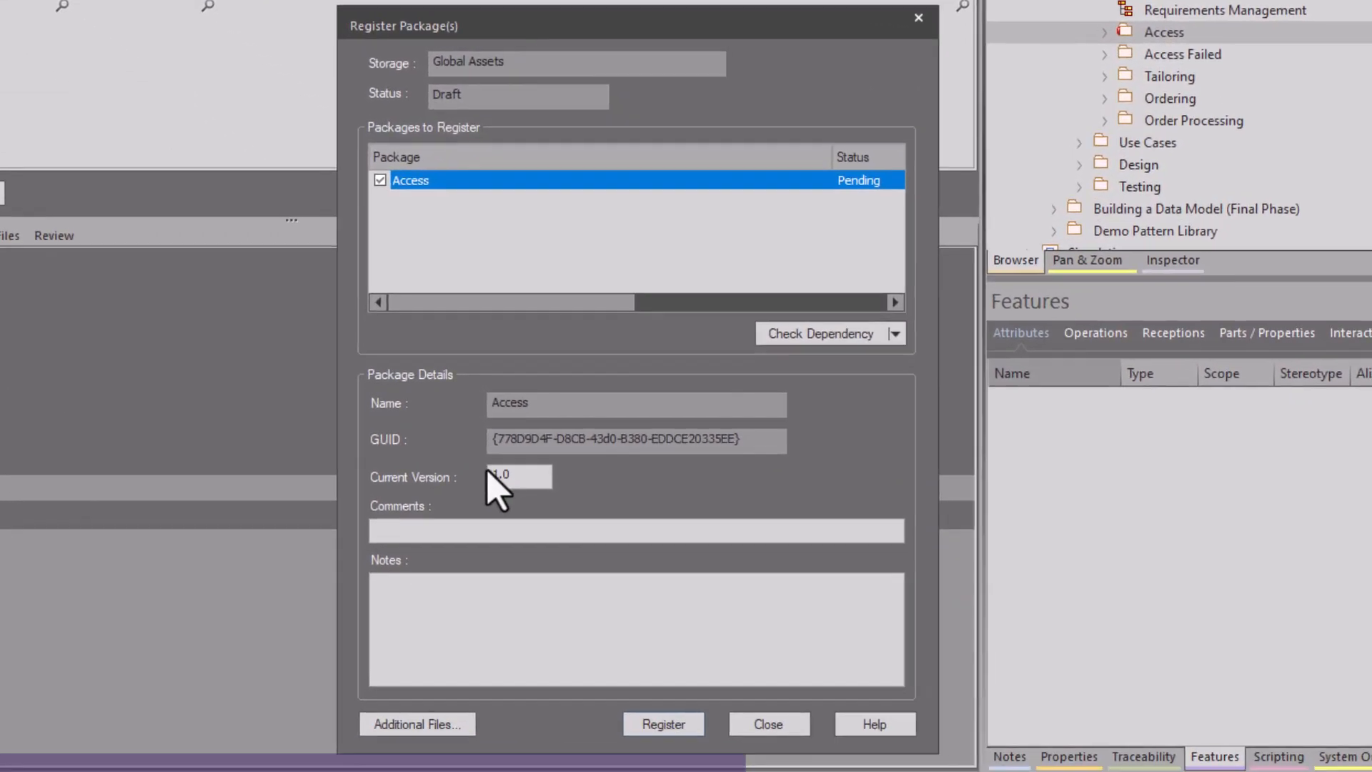
click(498, 474)
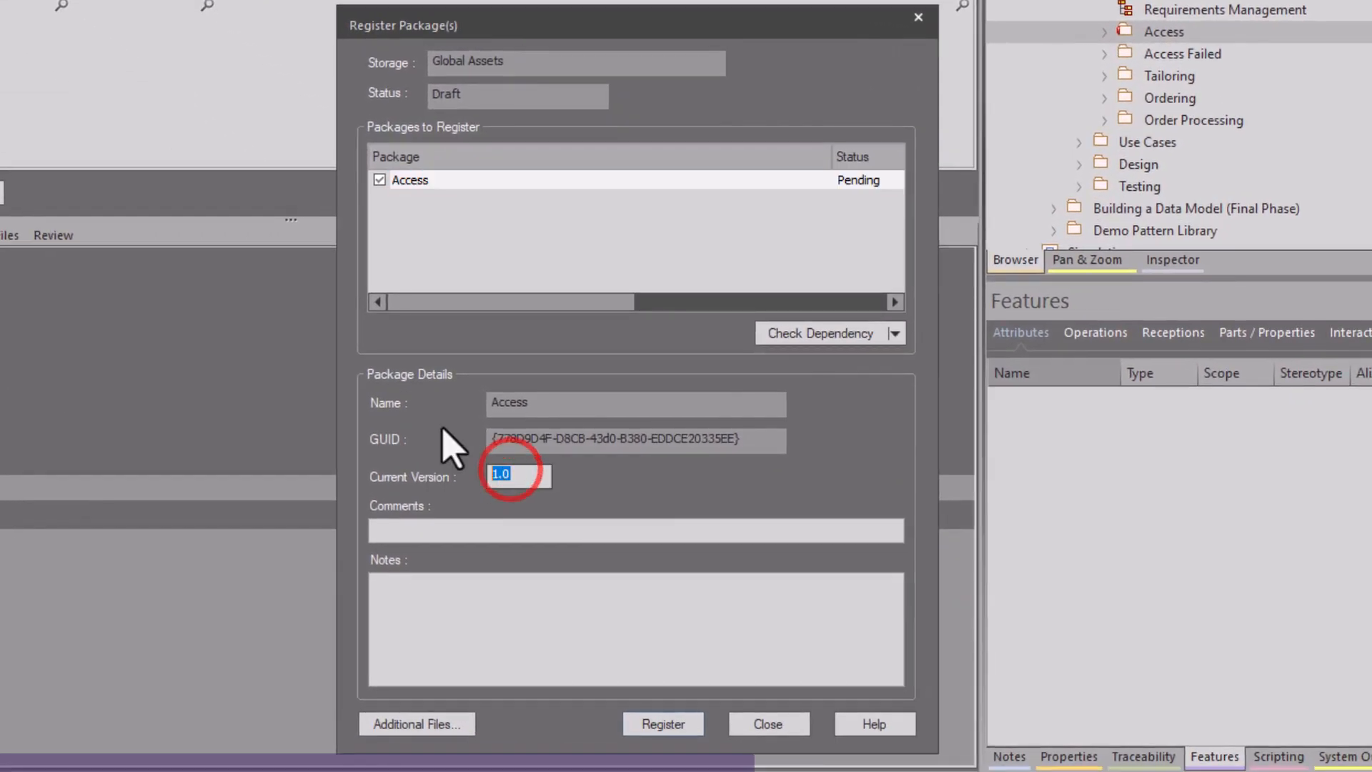
text(0.01)
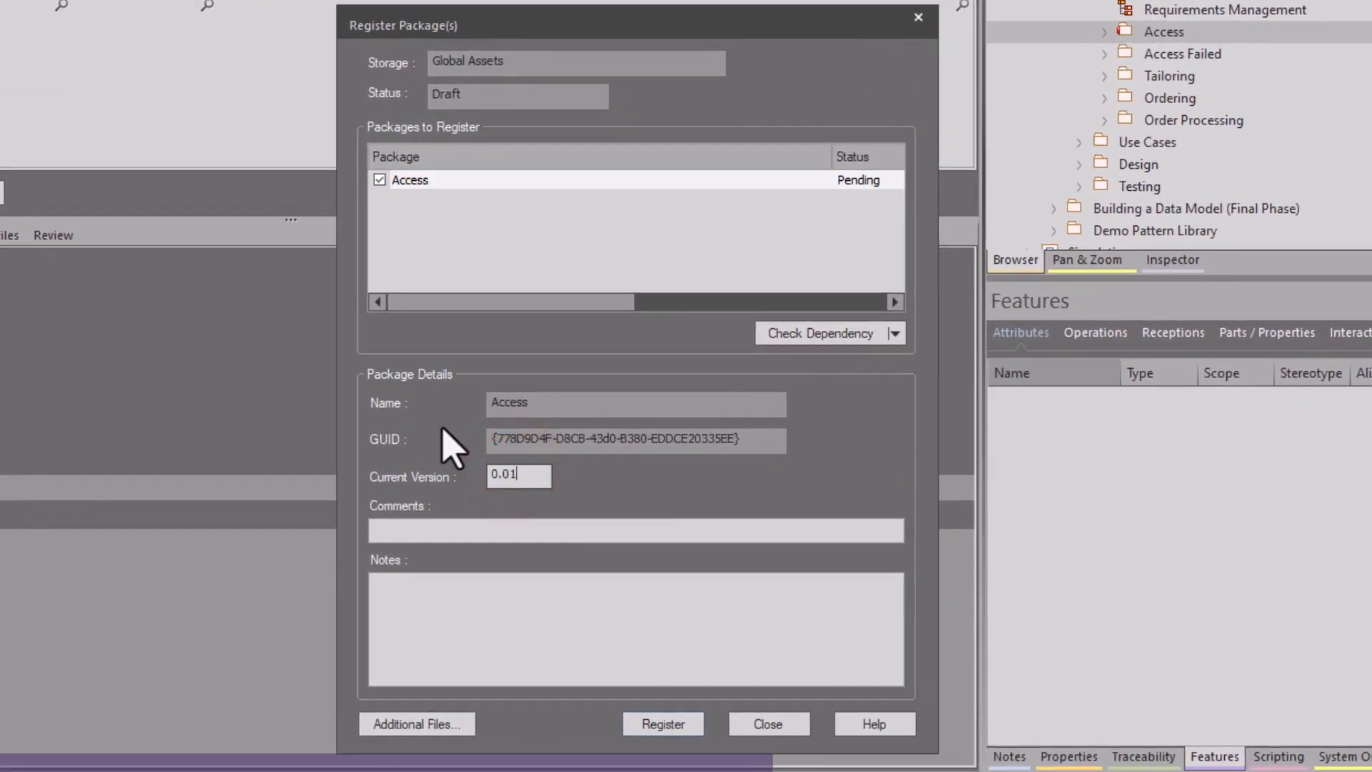
key(Tab)
text(Initia)
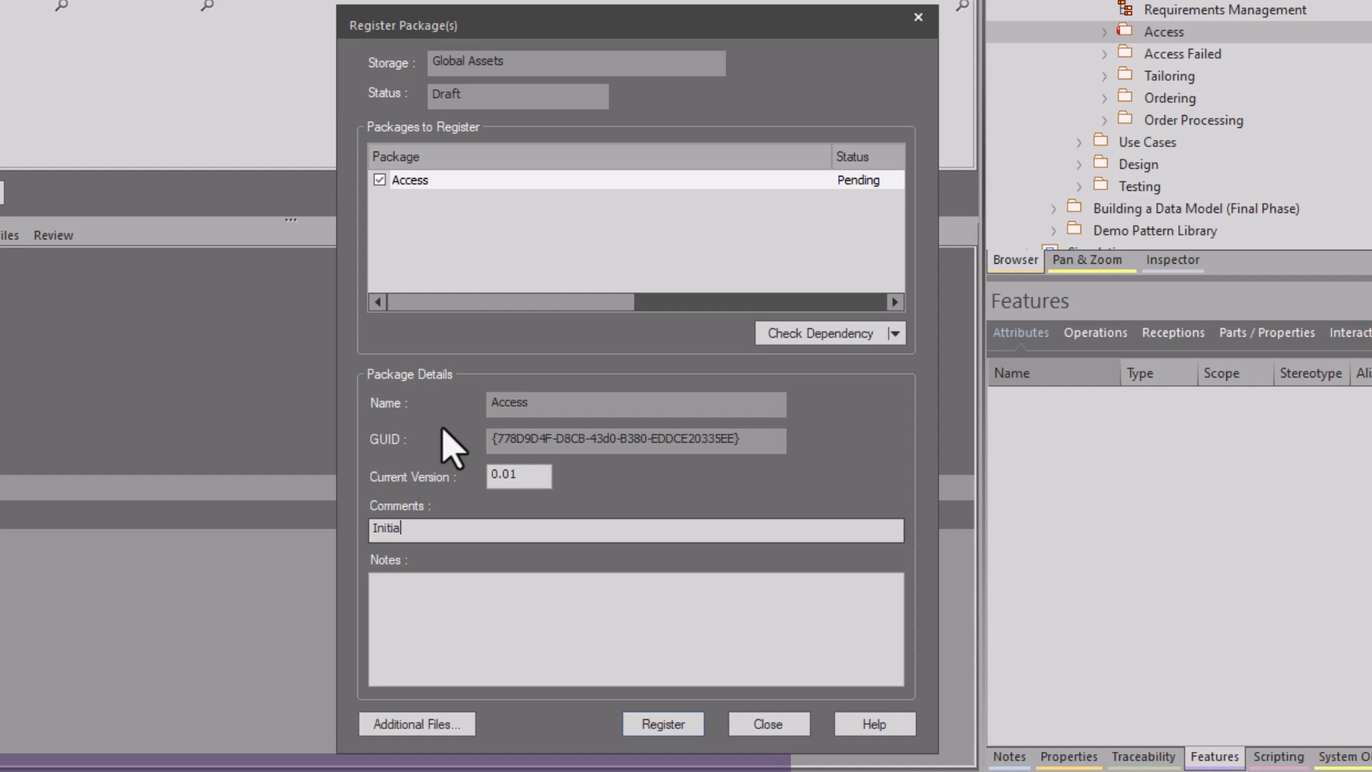
text(l Global Acc)
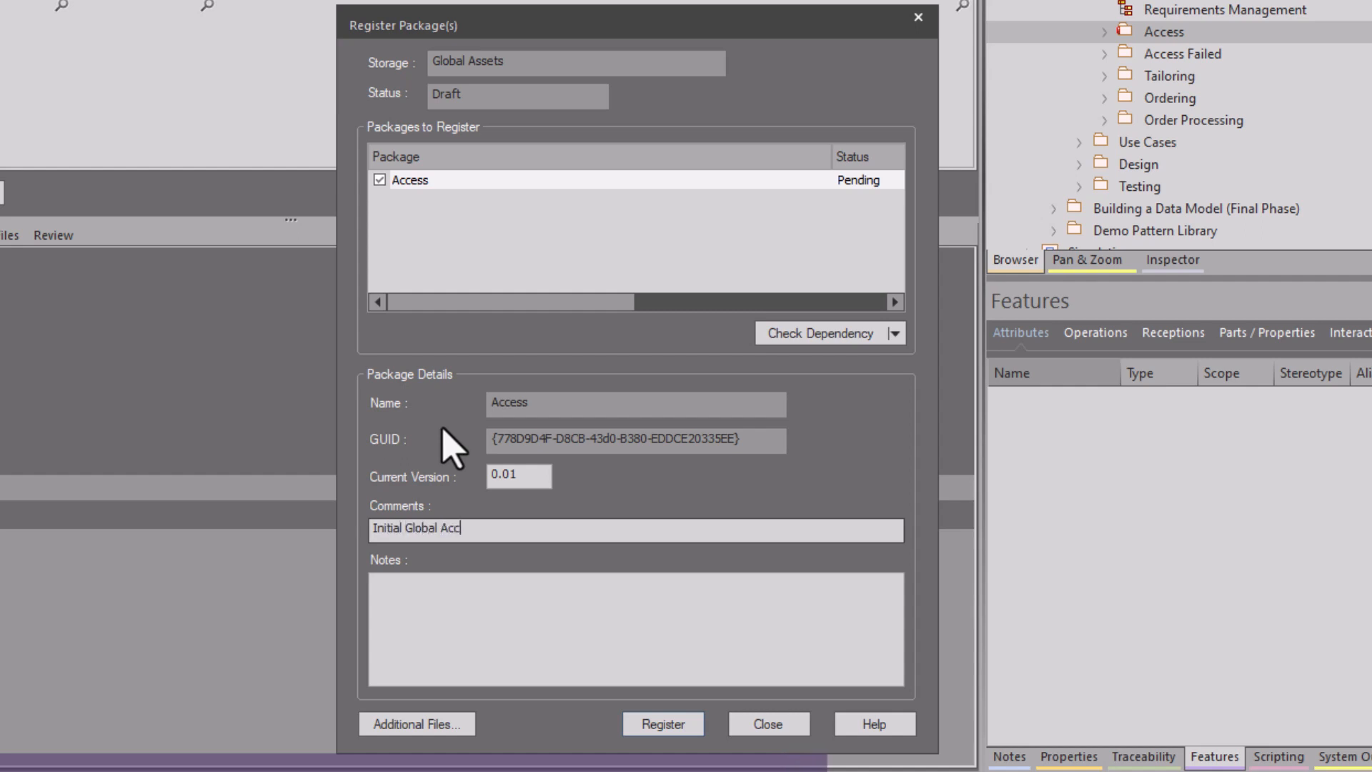
text(ess Requirements)
key(Tab)
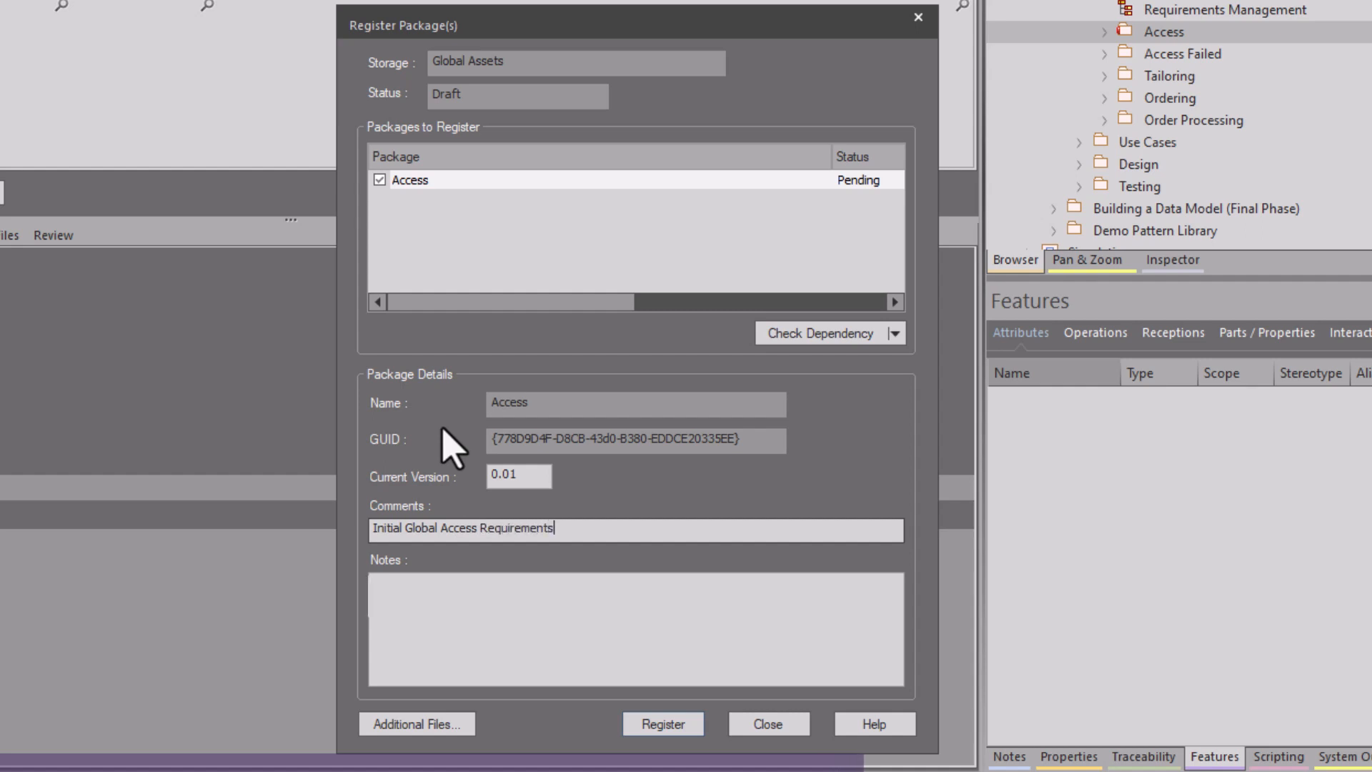
key(Tab)
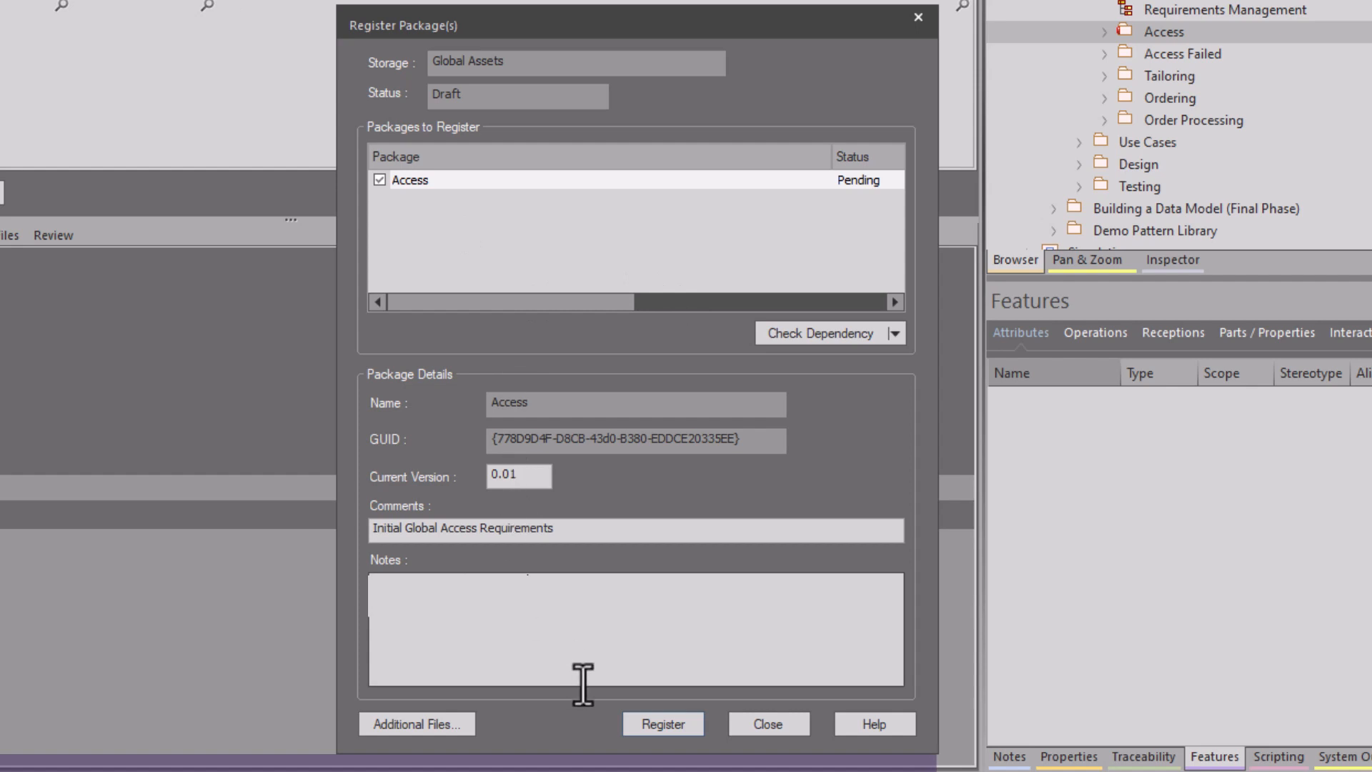
Include package dependency/import in the dependency check and register the Access package in the Global Assets registry.
click(895, 333)
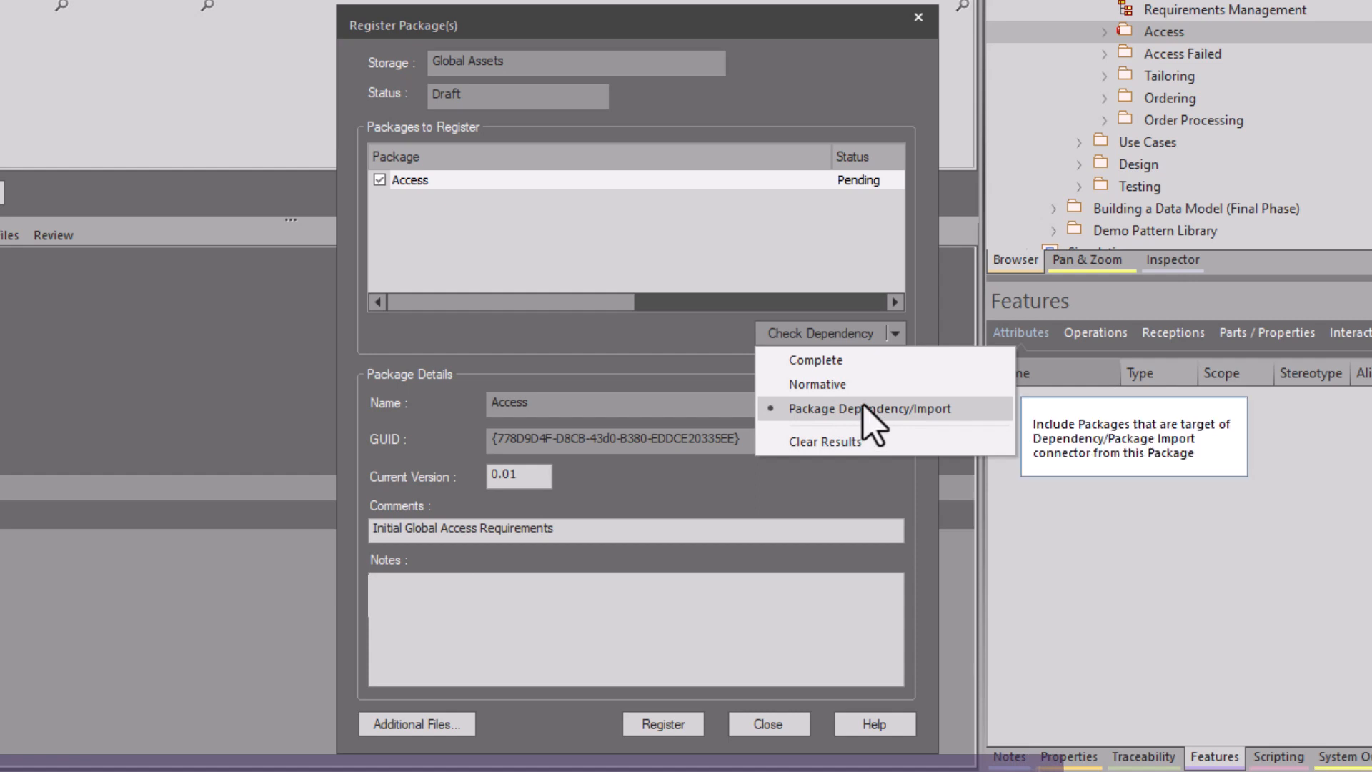
click(823, 407)
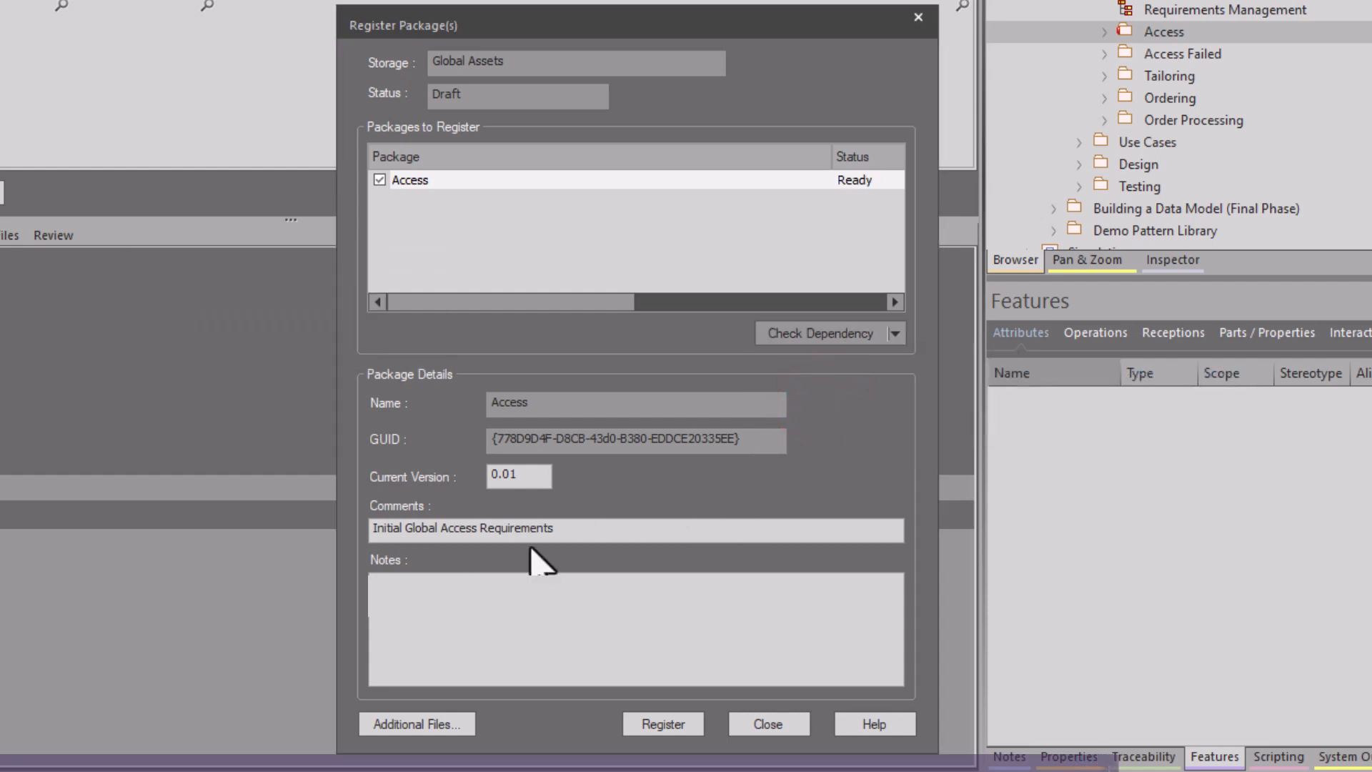
drag(521, 475, 464, 472)
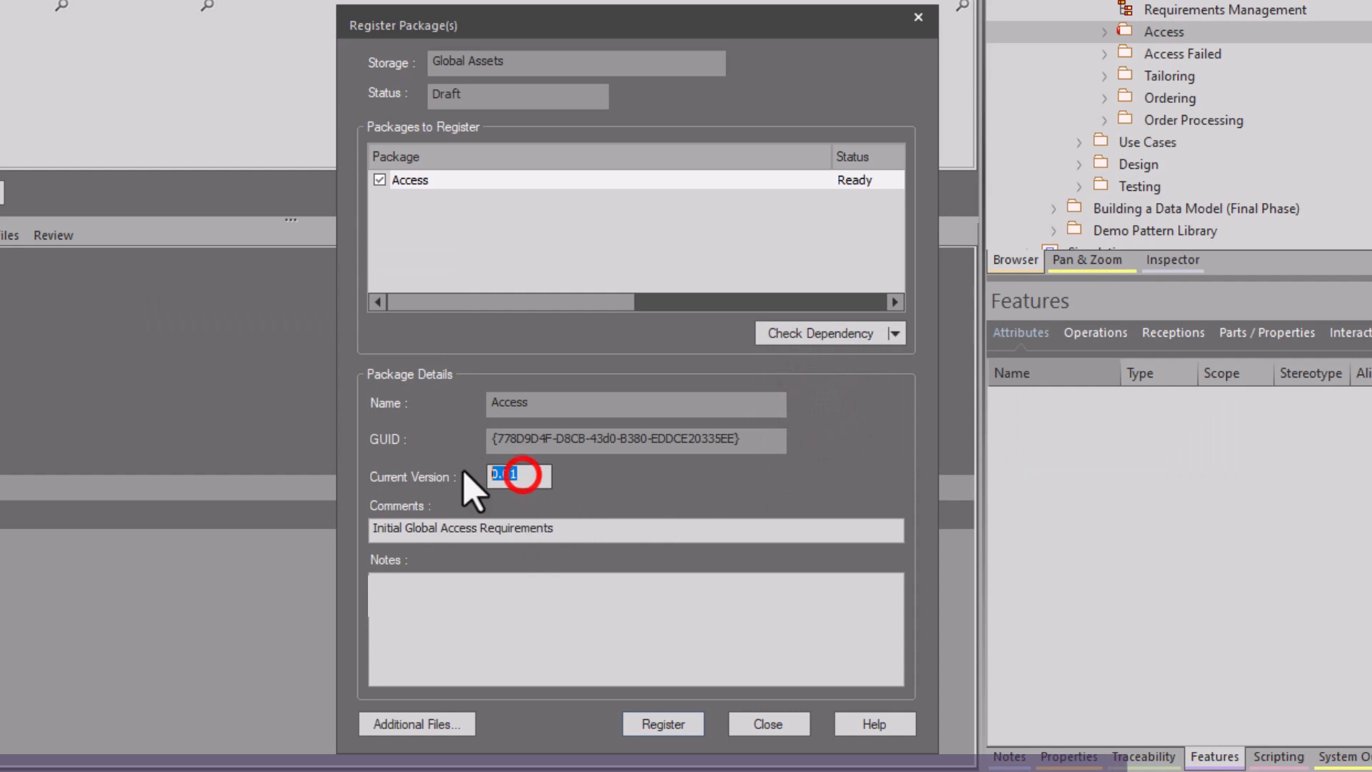
click(656, 723)
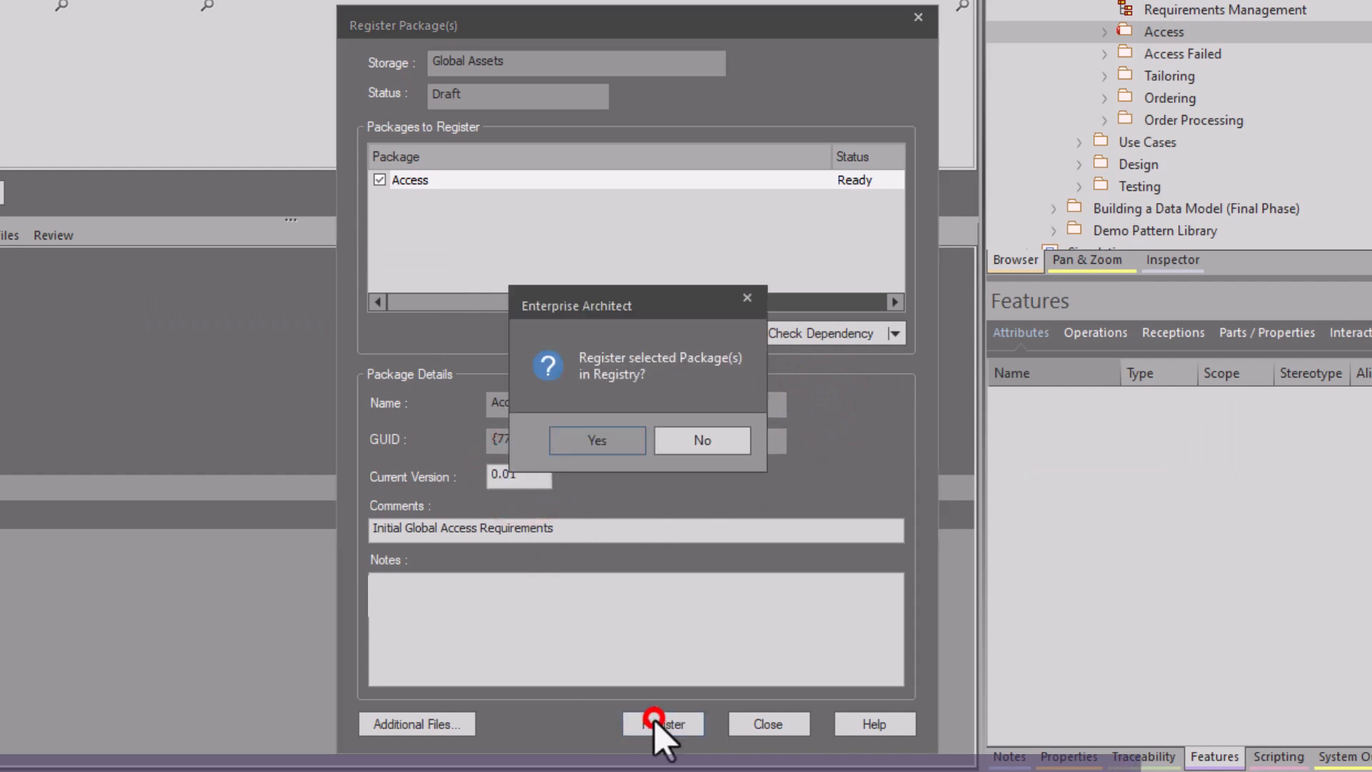
click(600, 443)
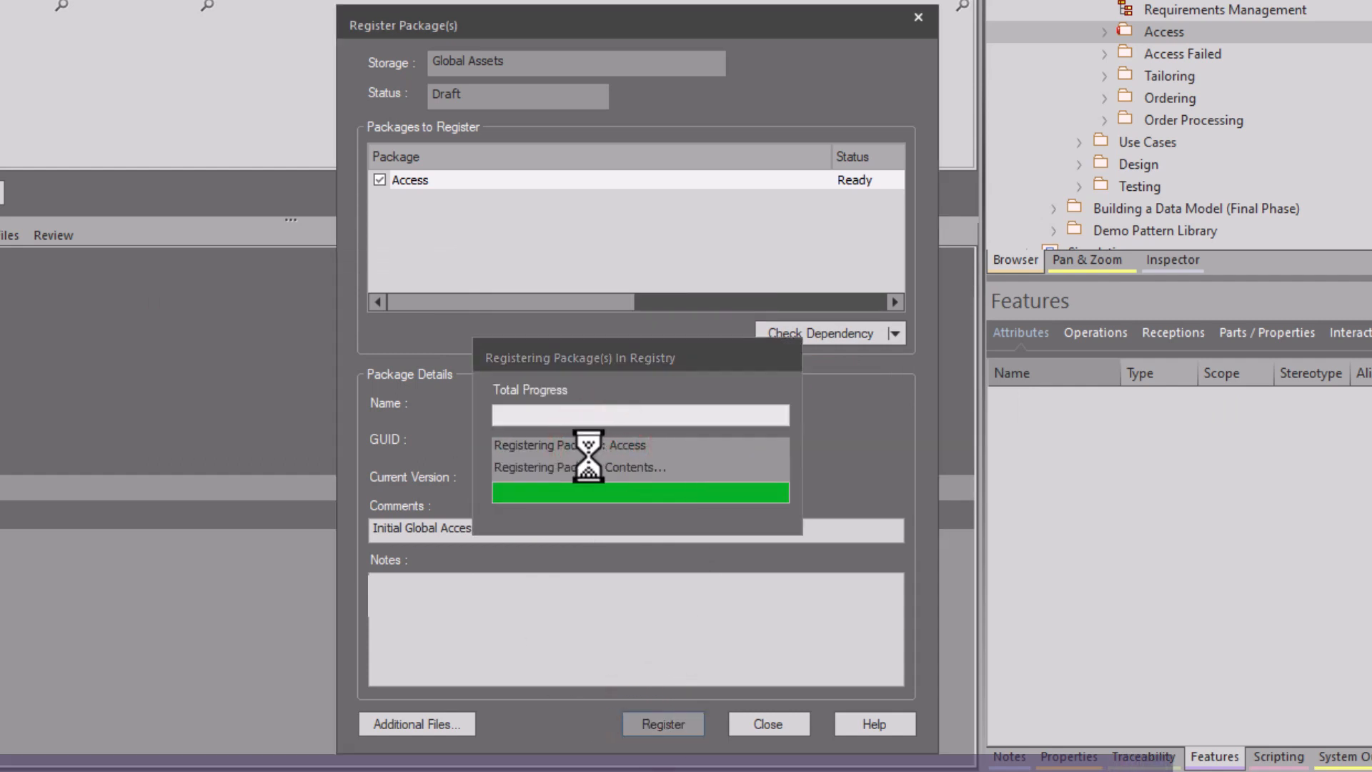
click(722, 439)
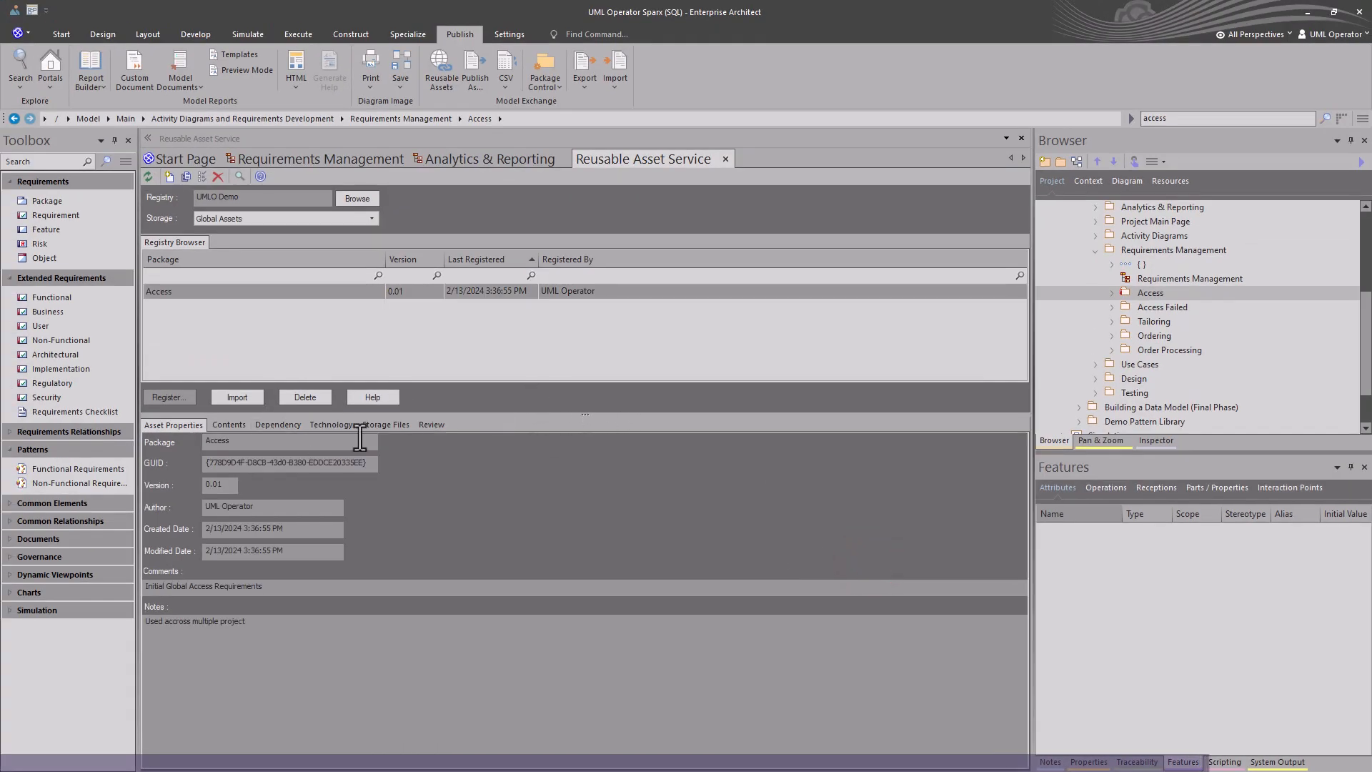
Examine the registered Access package's contents and preview the Access diagram image.
click(221, 423)
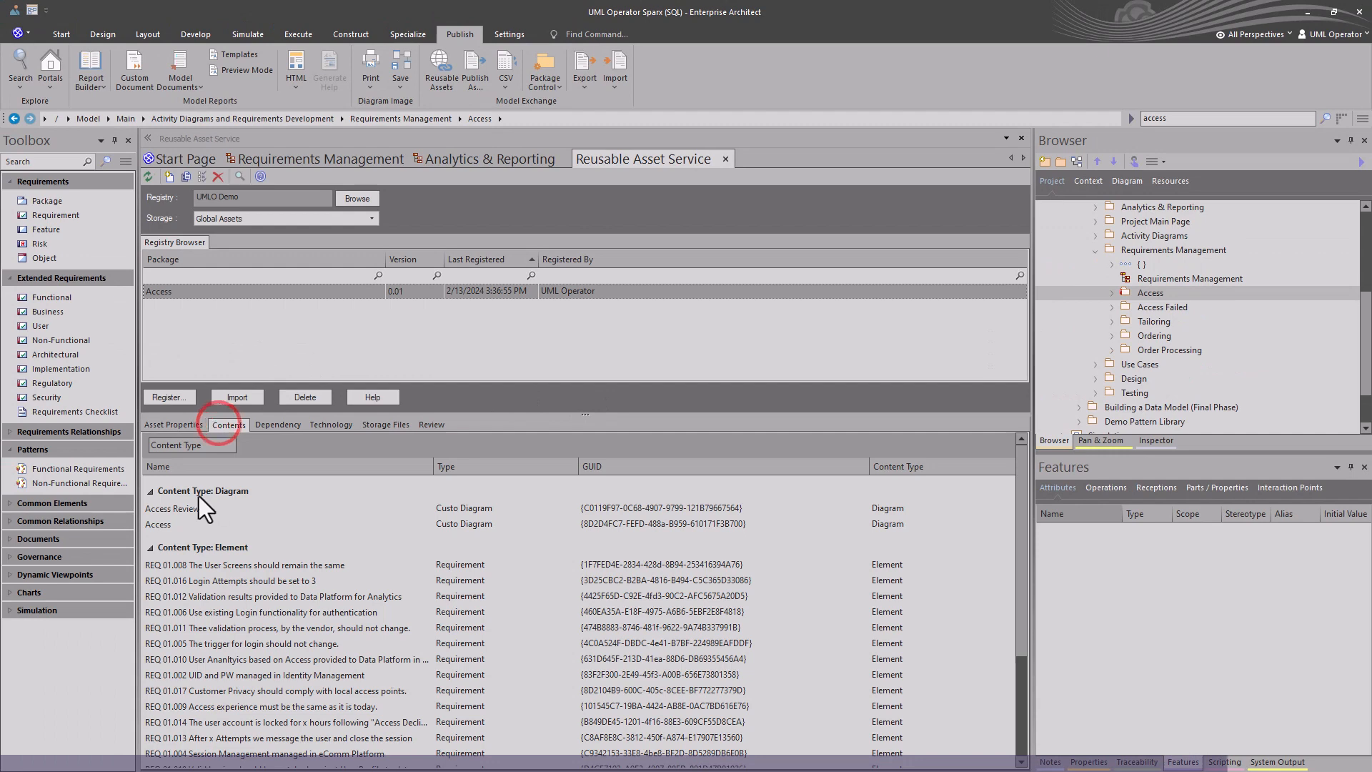
click(179, 509)
double_click(169, 520)
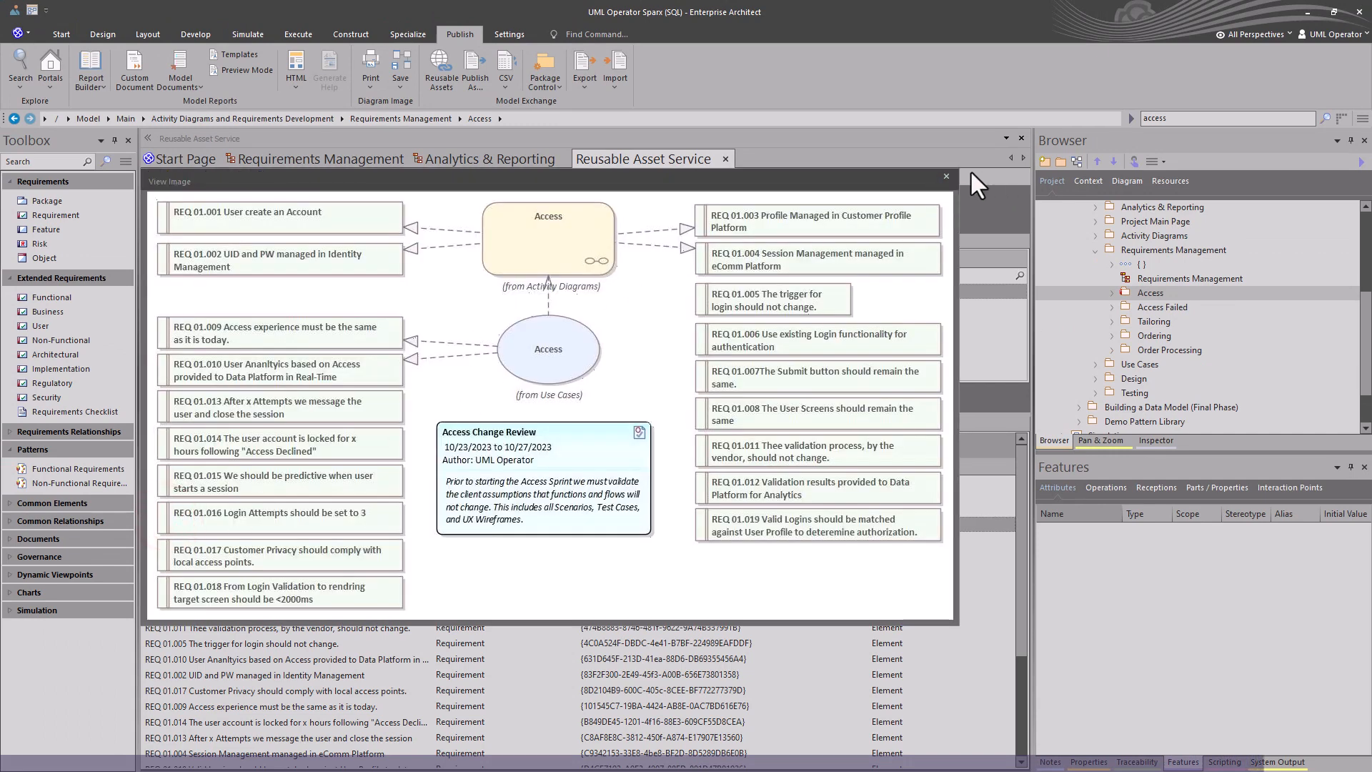
click(945, 176)
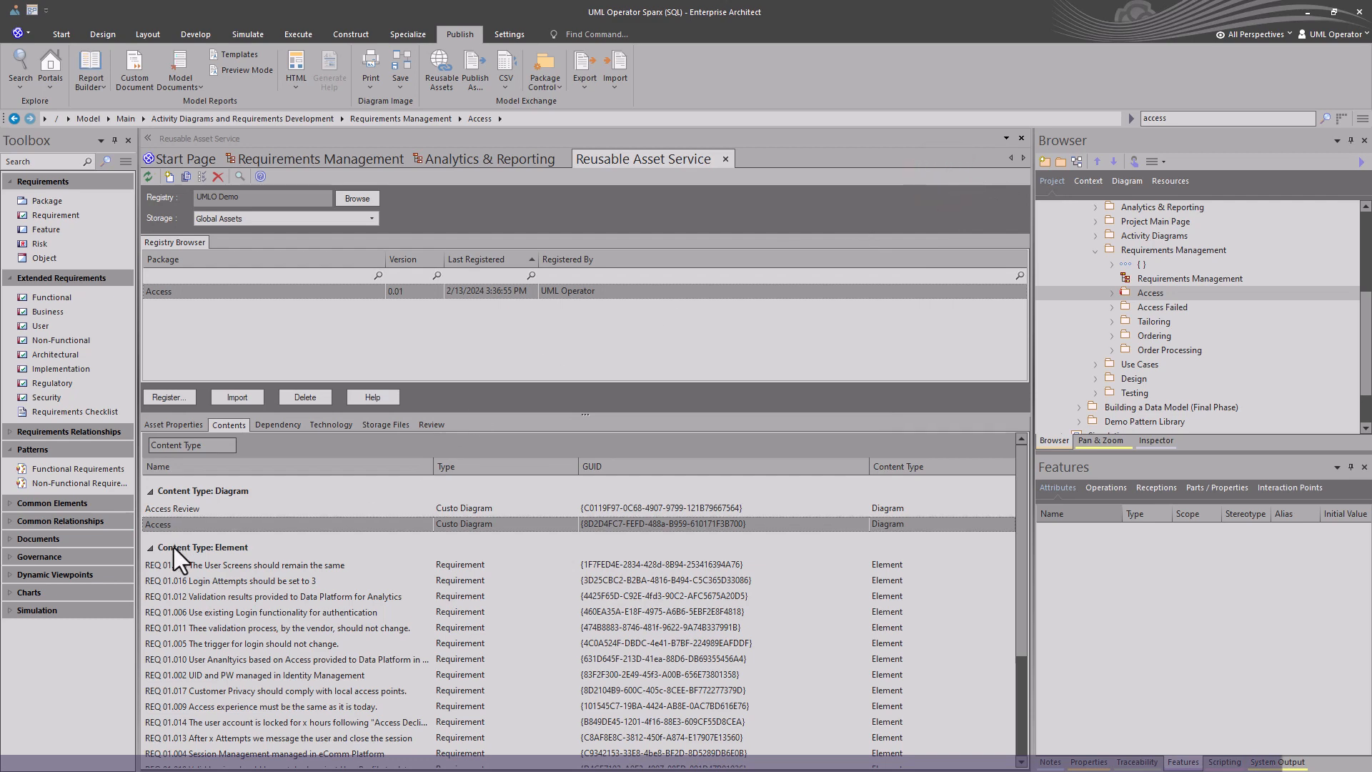
scroll(179, 557, down, 2)
scroll(215, 636, up, 1)
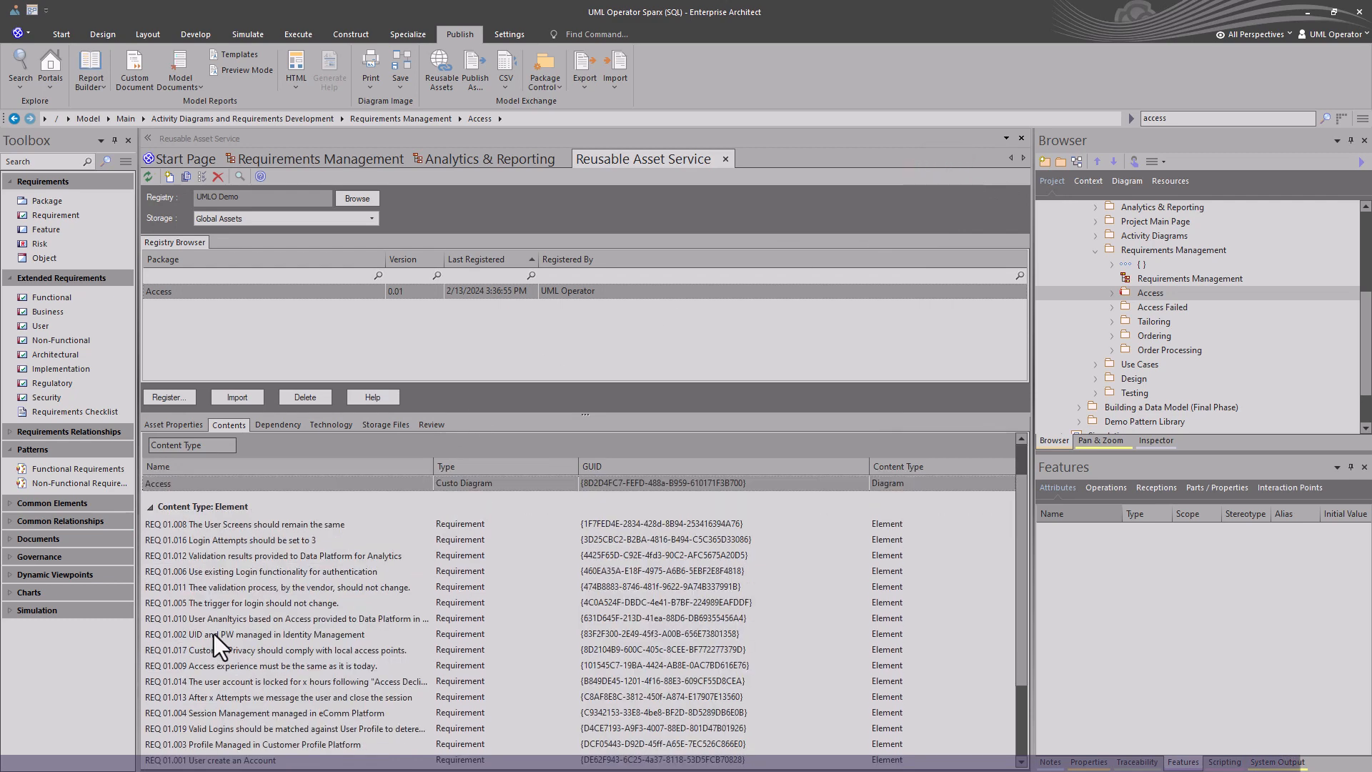
scroll(216, 522, up, 1)
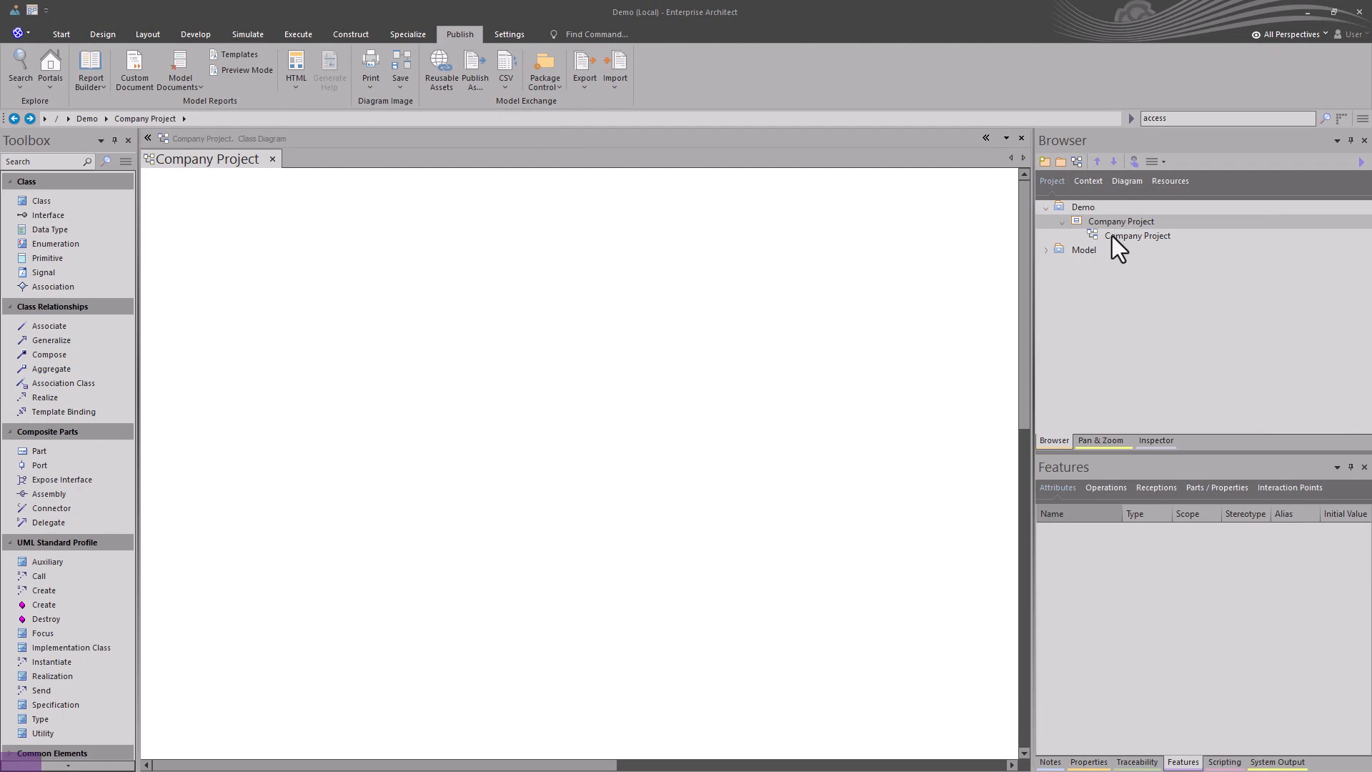
In the Demo project, select the Company Project package and connect the Reusable Asset Service to the UMLO Demo registry's Global Assets storage.
click(1112, 236)
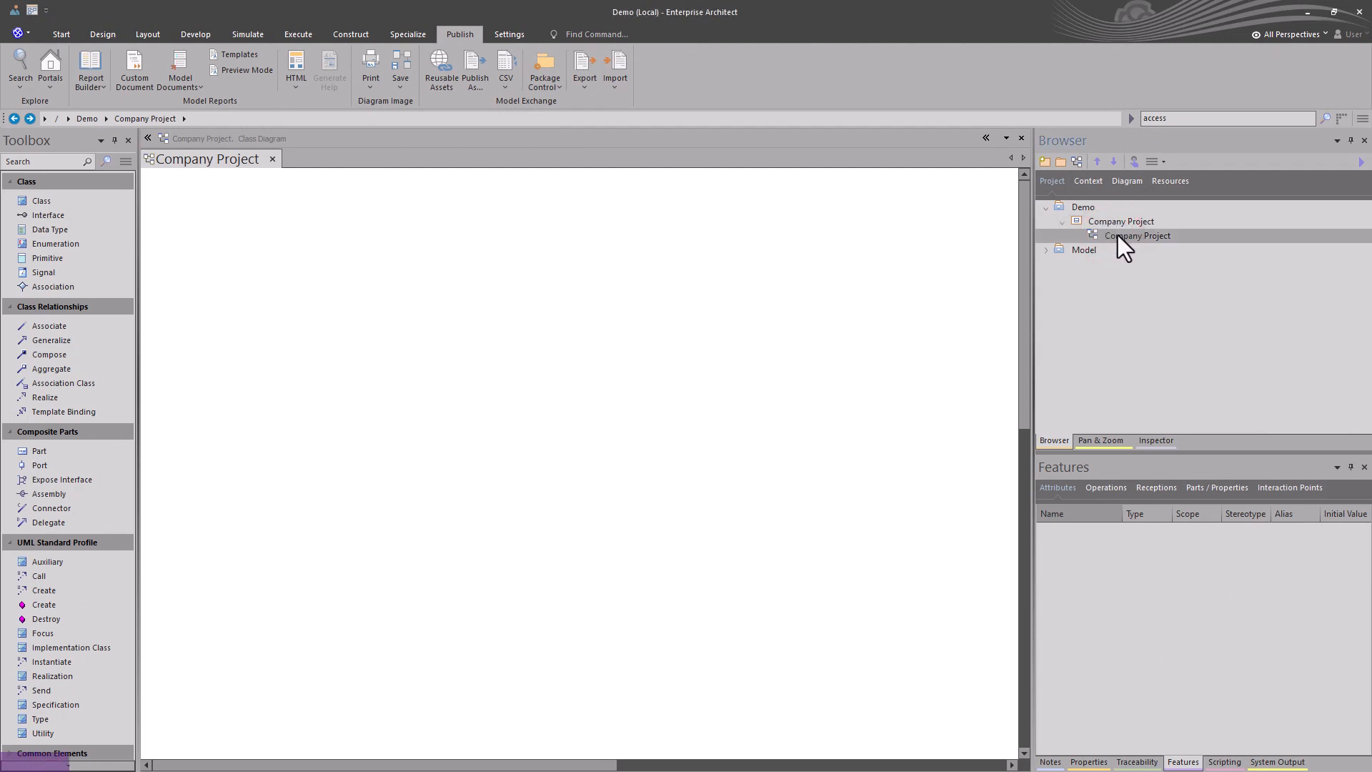
double_click(1117, 236)
click(1104, 221)
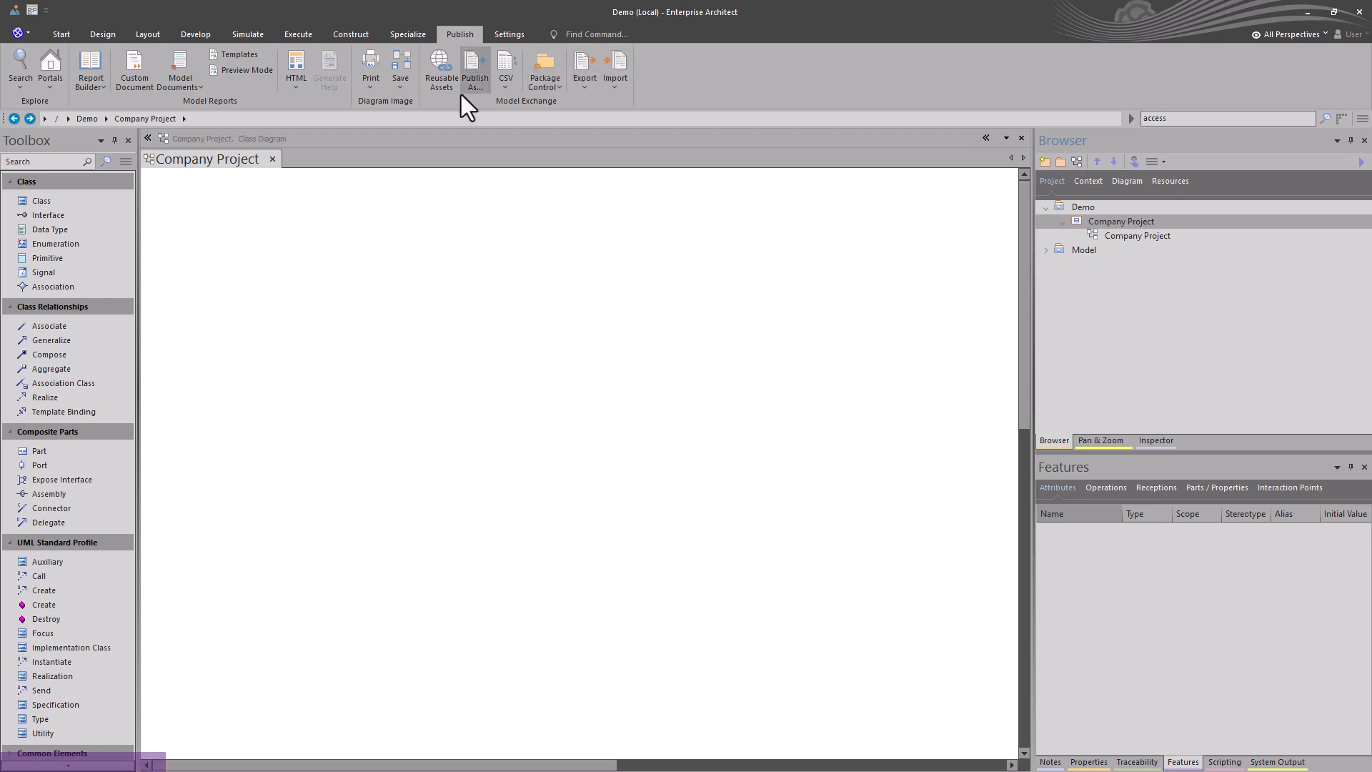
click(443, 70)
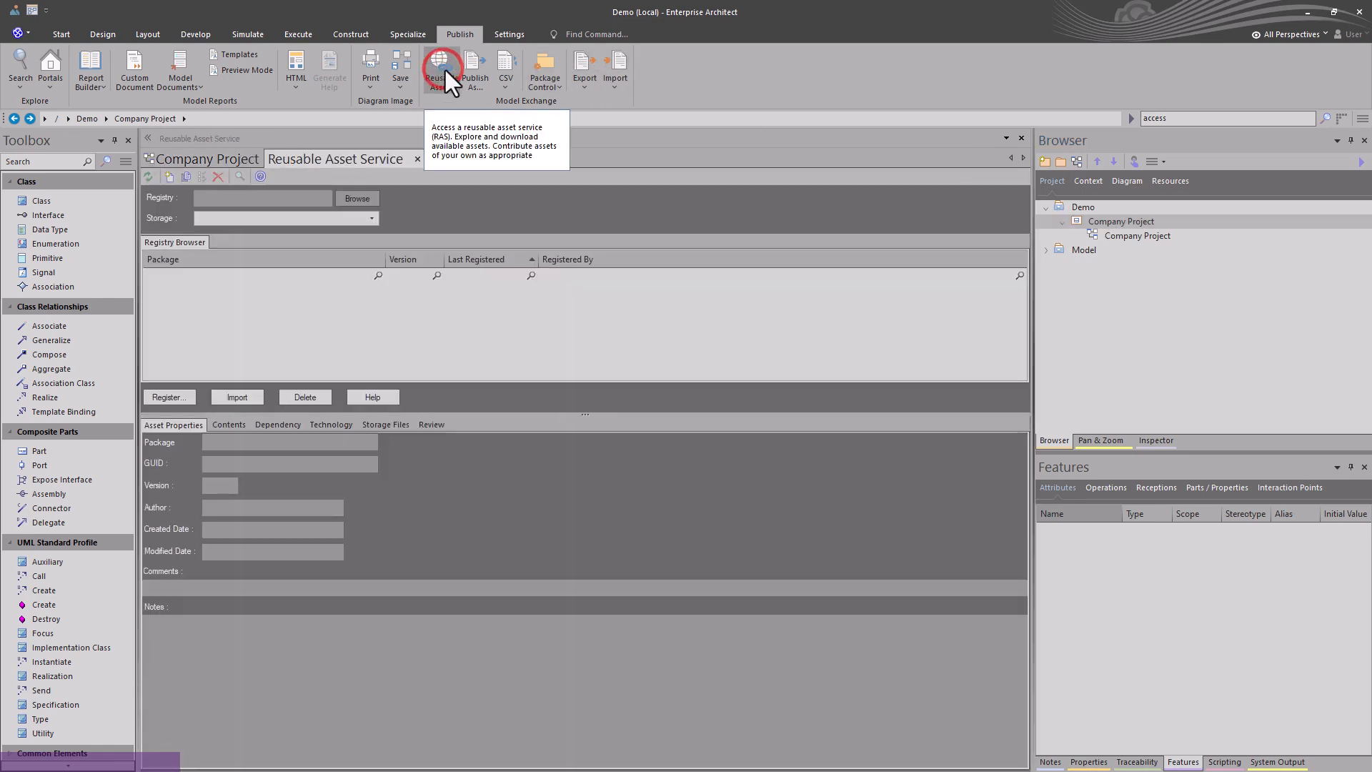
click(358, 199)
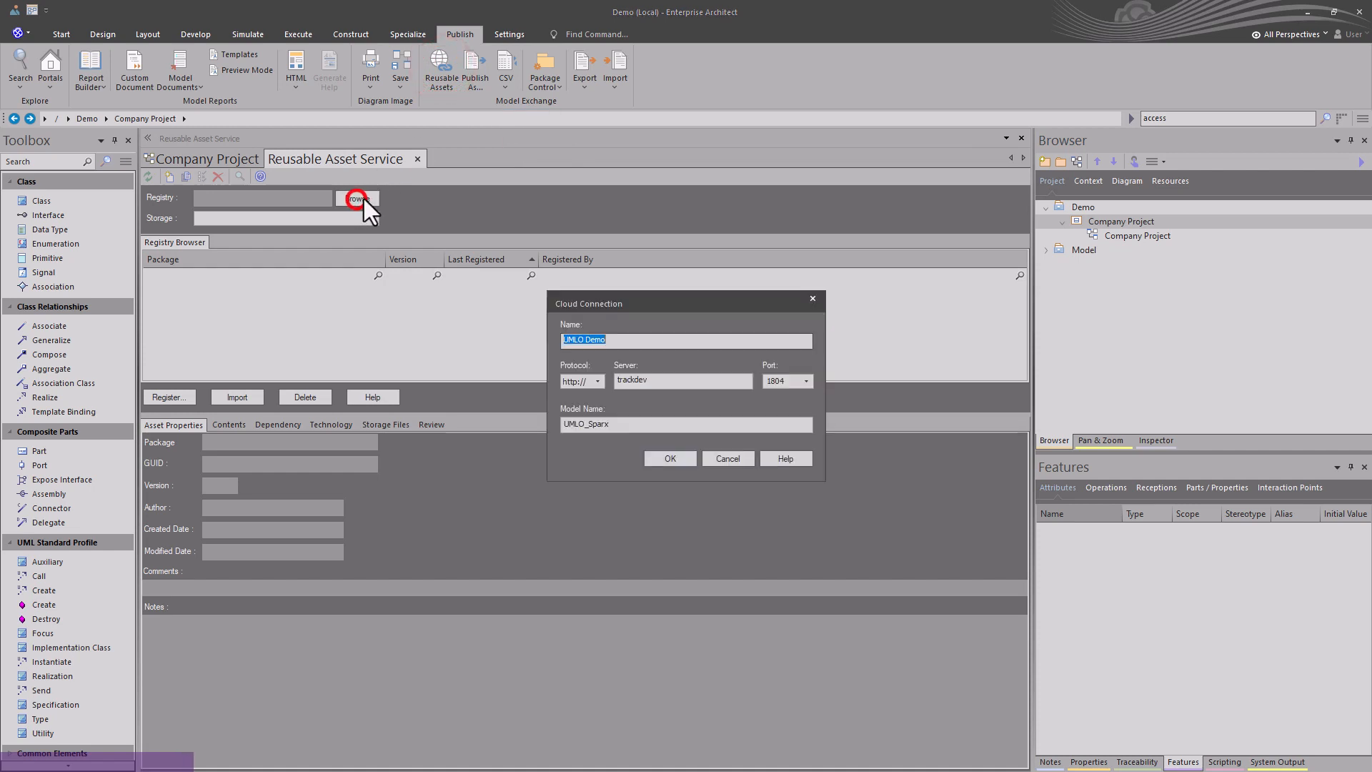
click(669, 458)
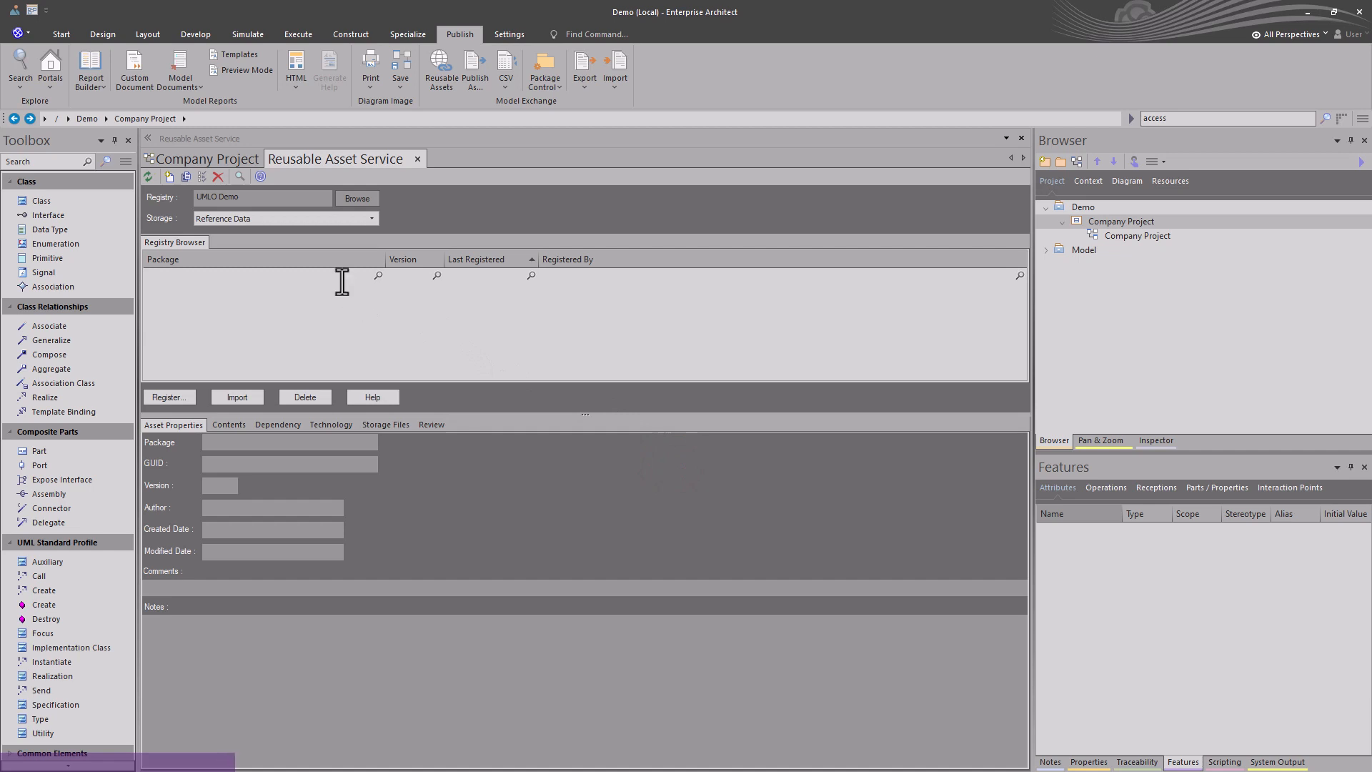
click(371, 218)
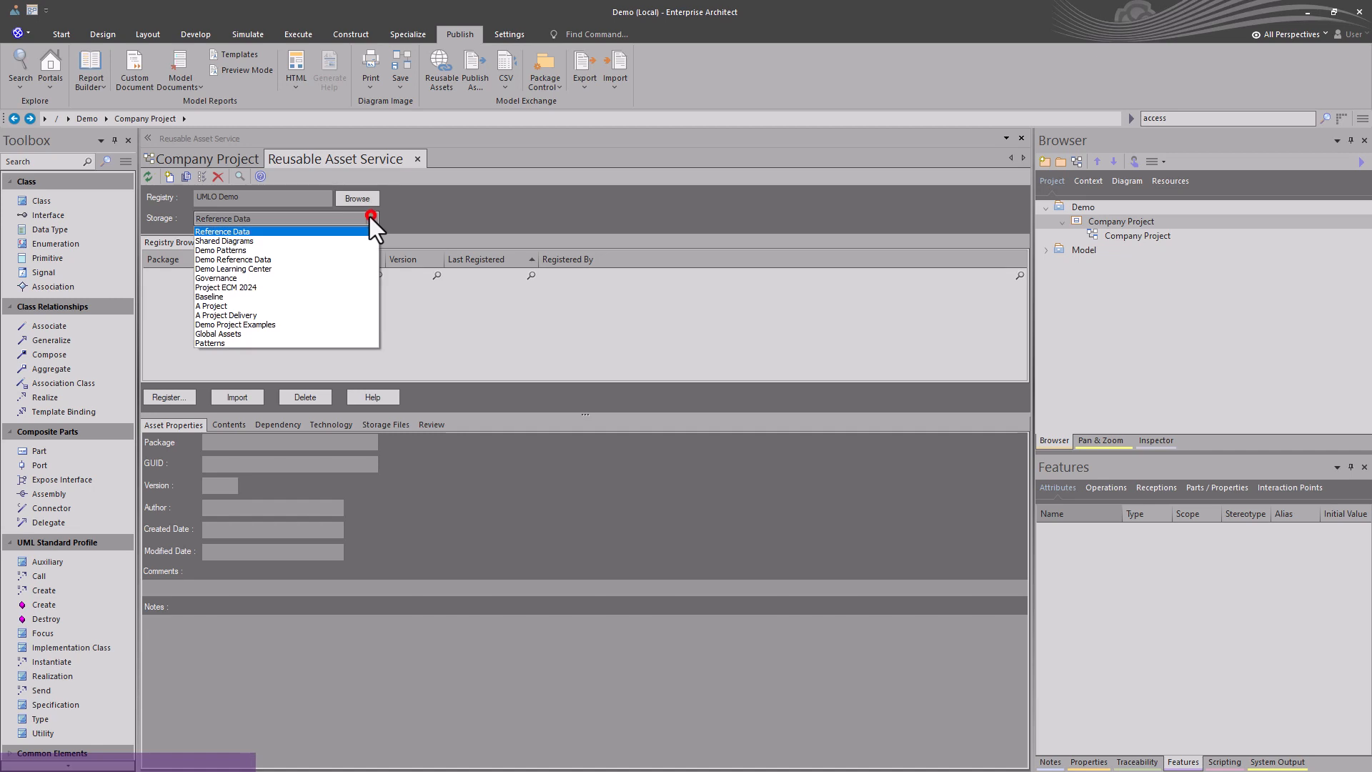
click(242, 336)
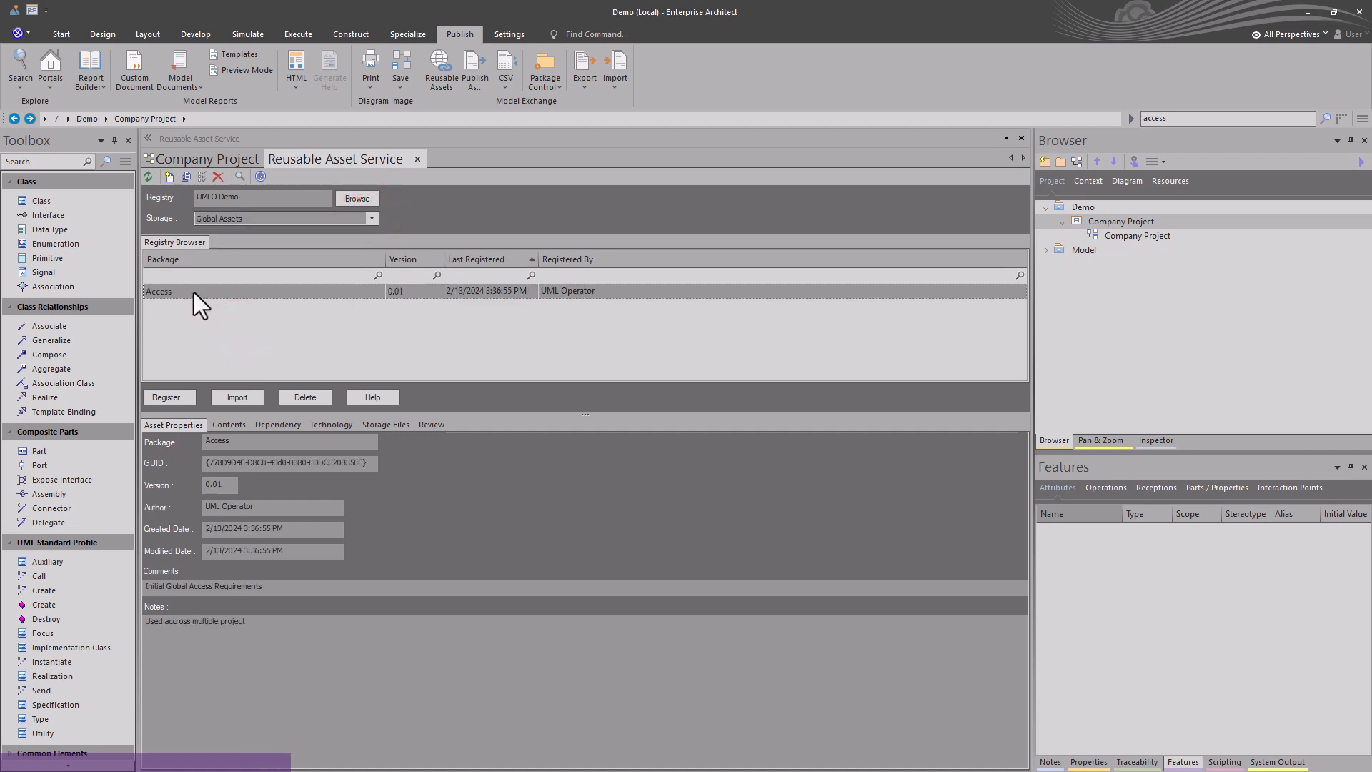
Examine the registered Access package's contents and its review comments.
click(211, 425)
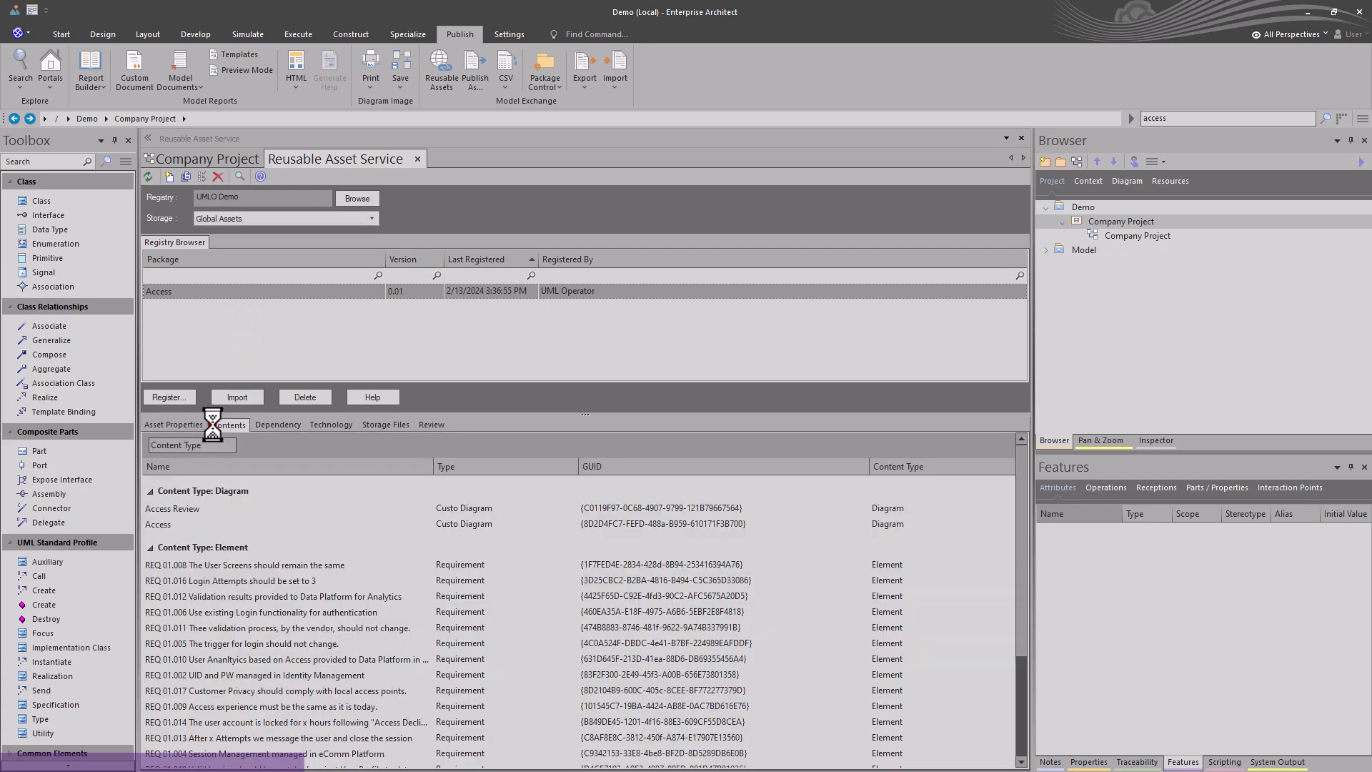
click(181, 511)
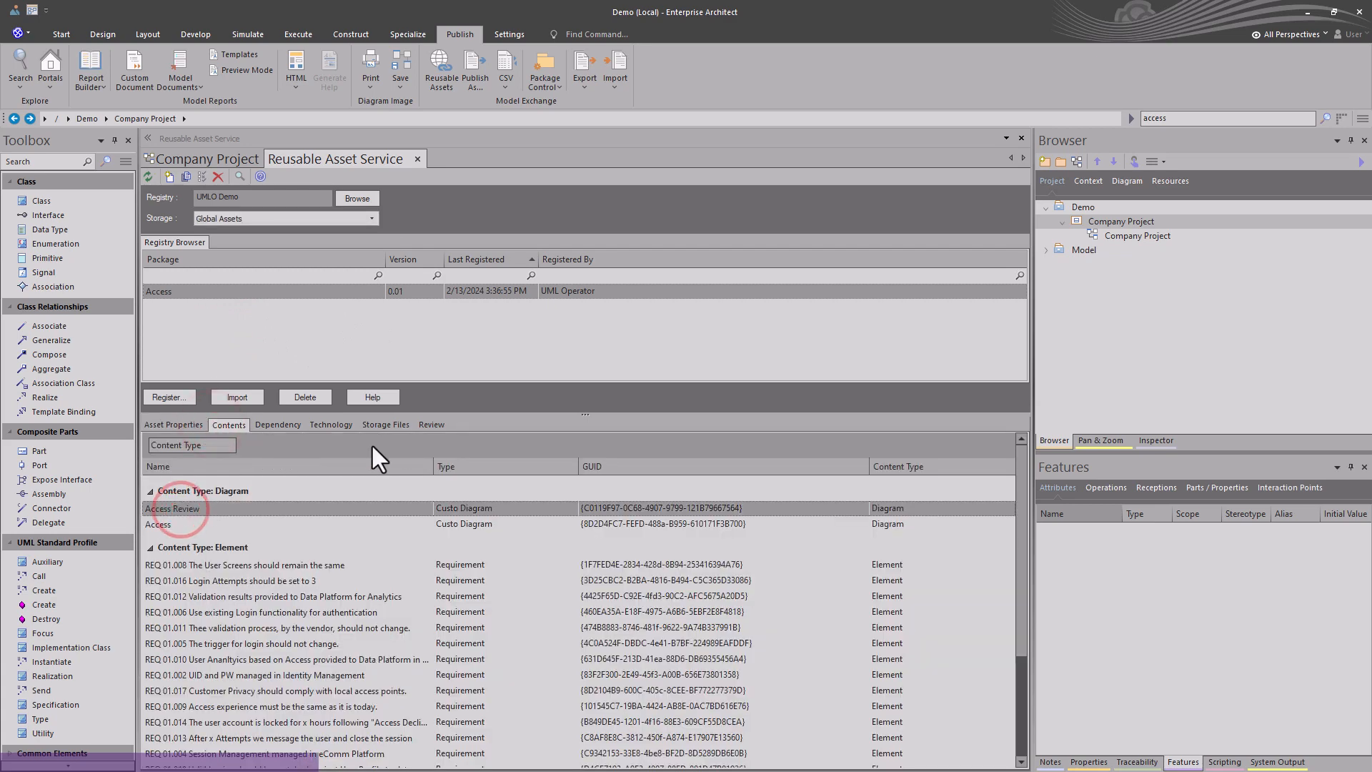
click(428, 426)
click(226, 423)
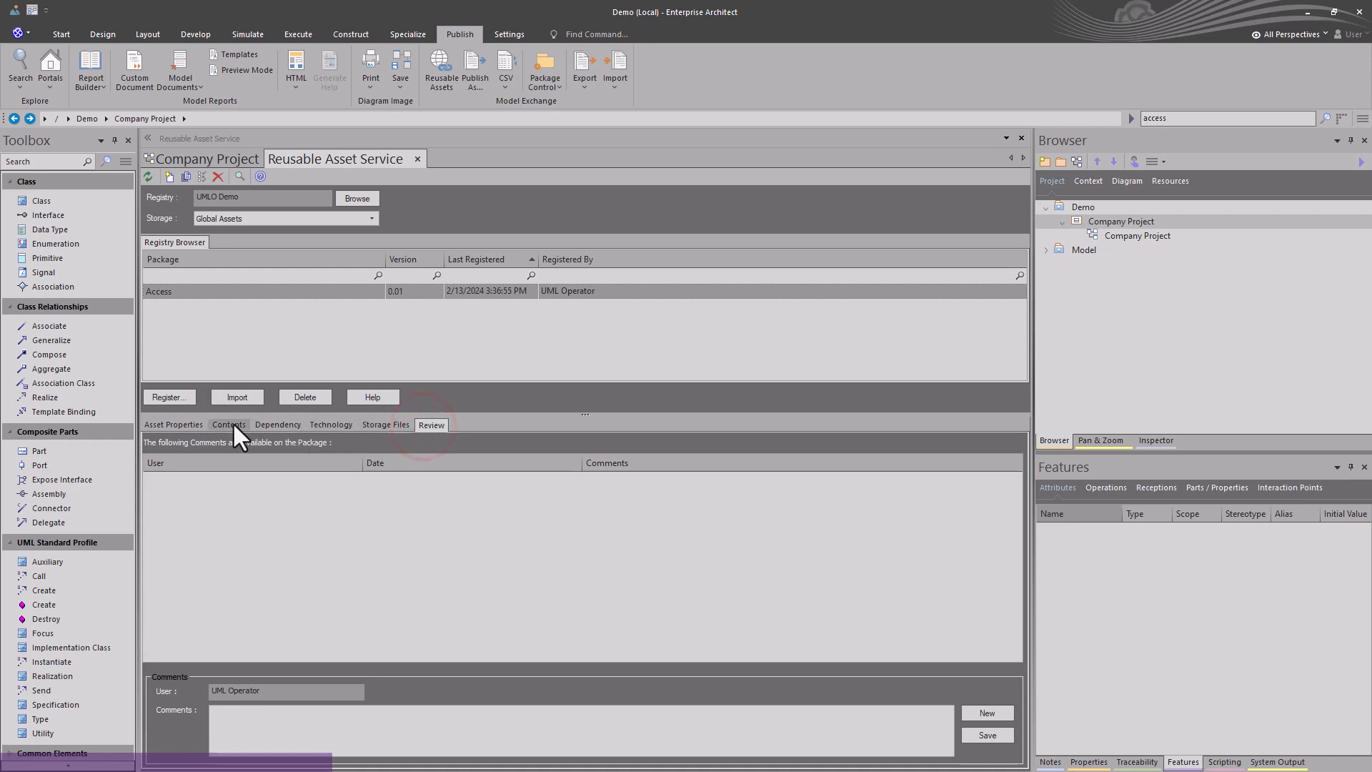
click(195, 292)
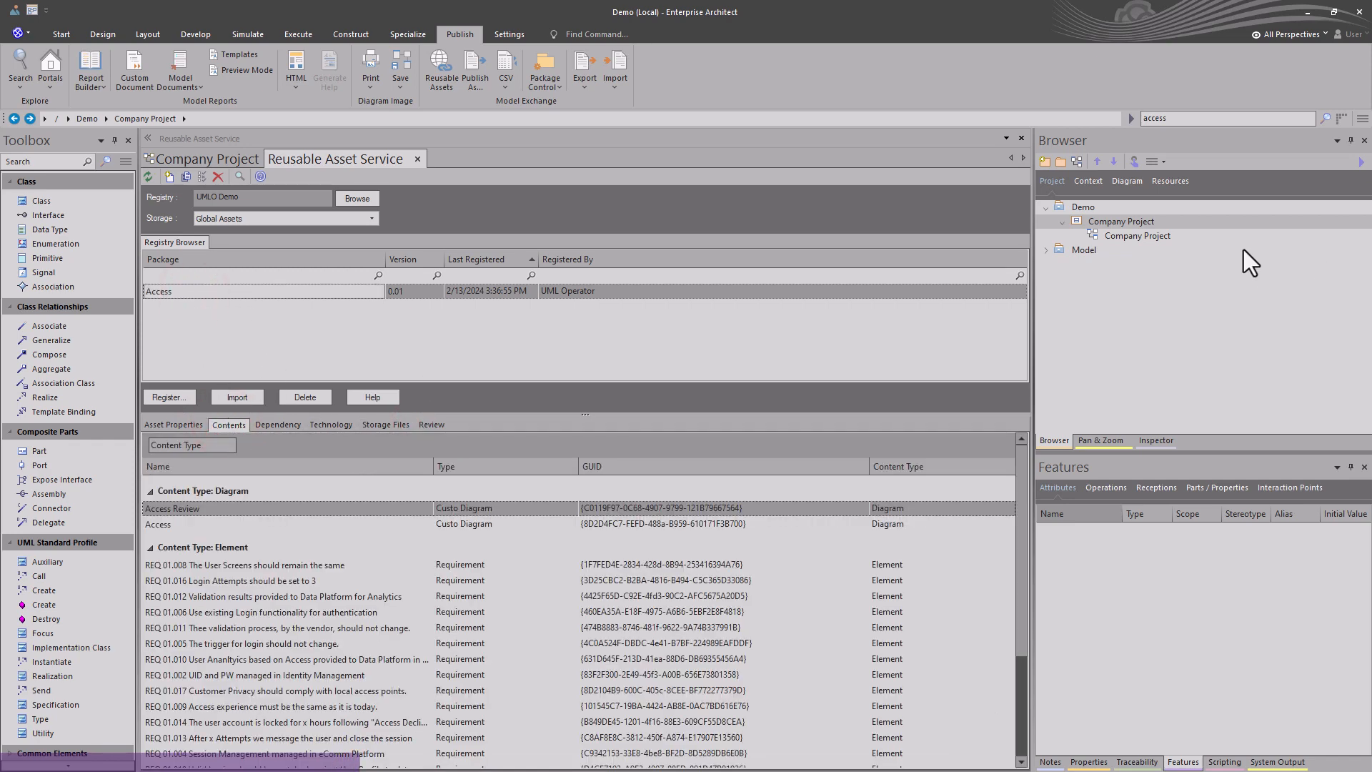
Import the Access package and its dependents into the Company Project package.
click(1087, 217)
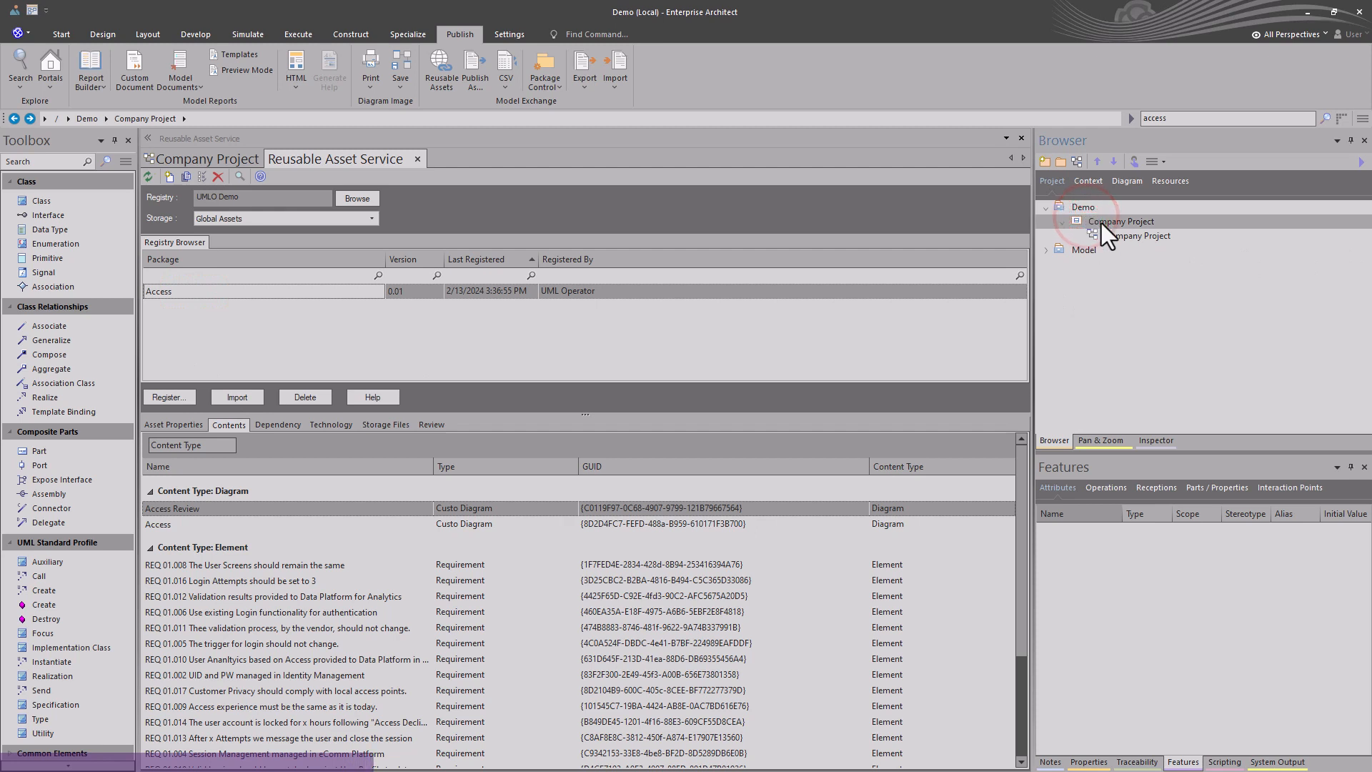
click(241, 398)
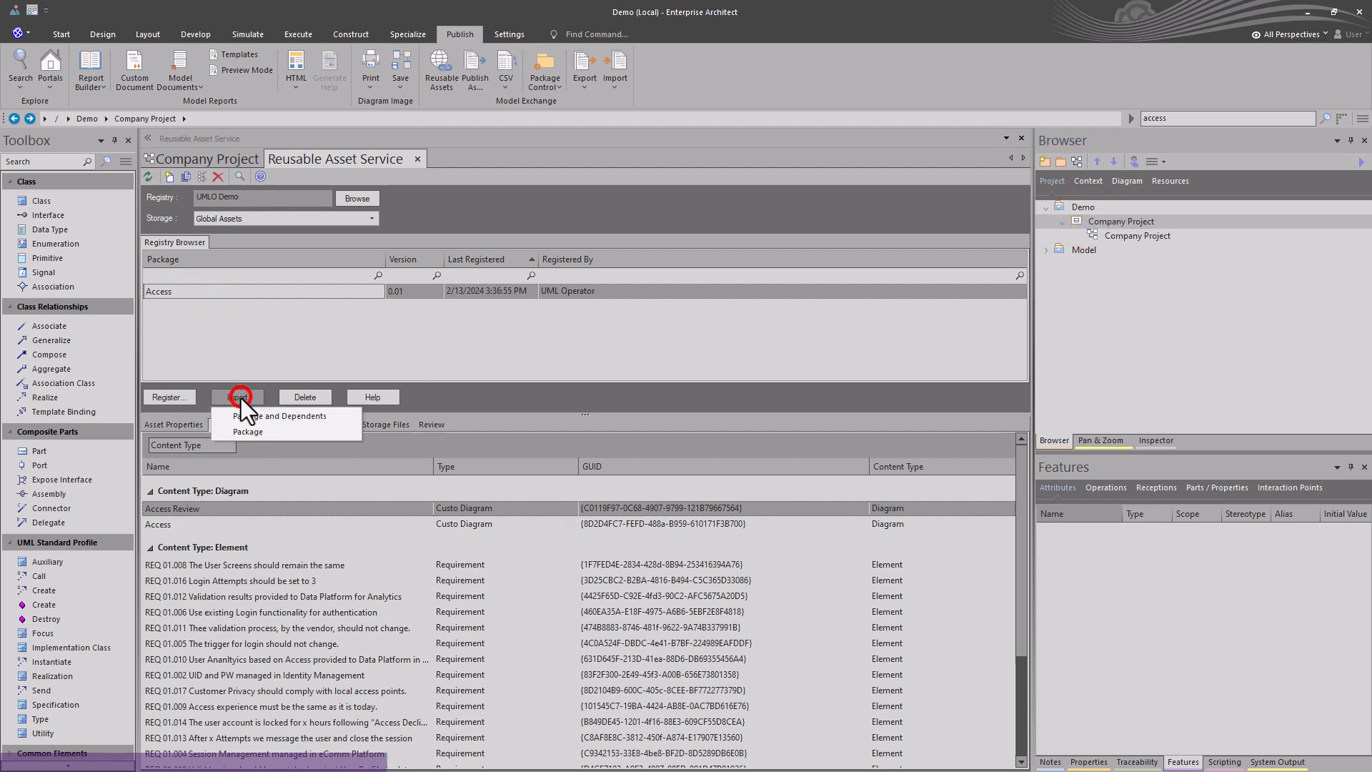
click(290, 417)
click(715, 437)
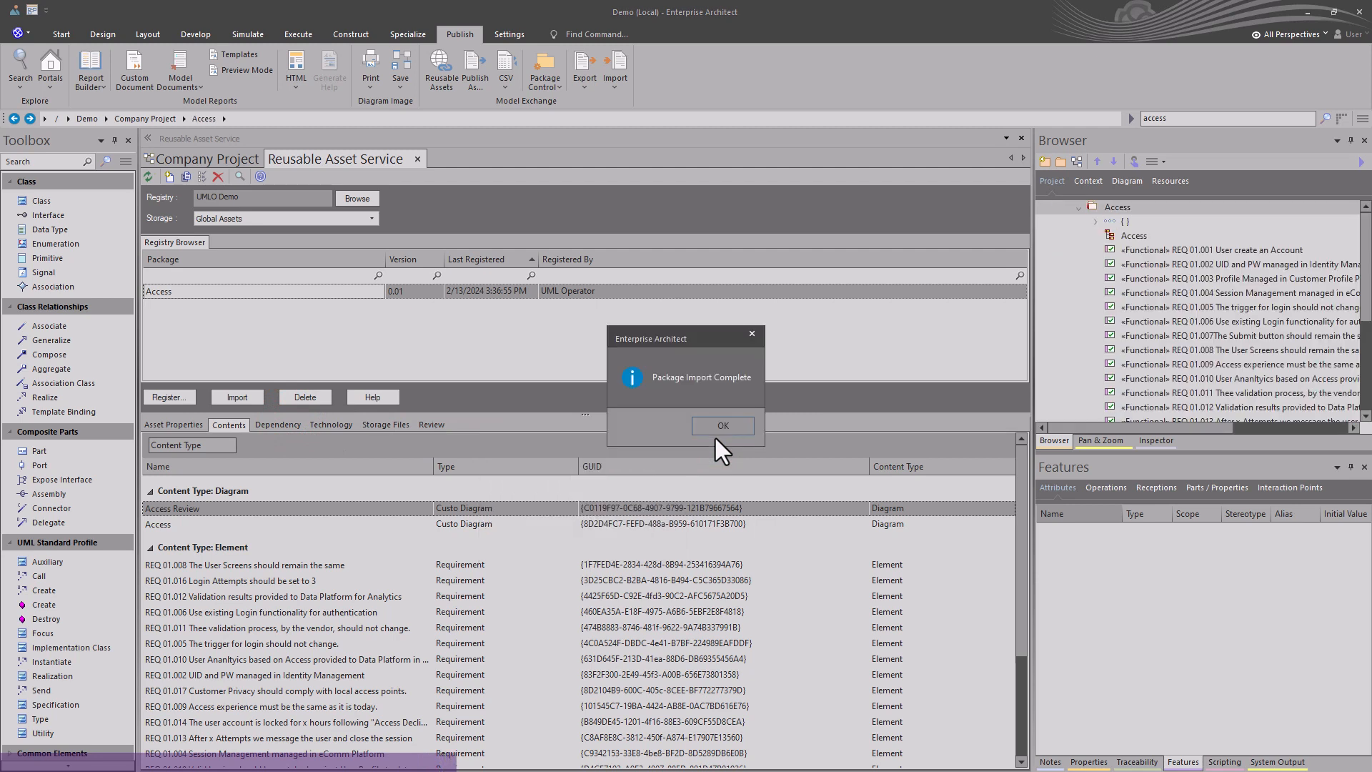
click(719, 427)
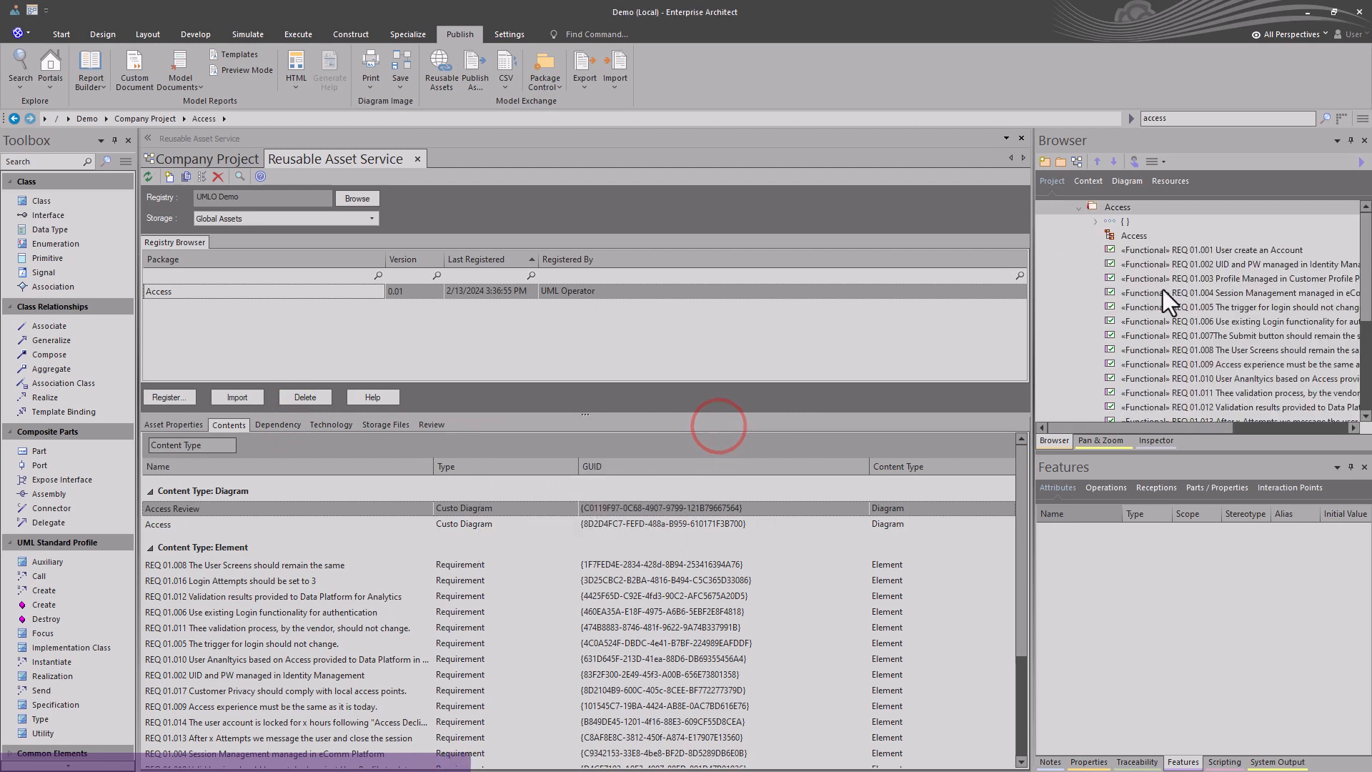
Open the imported Access diagram and browse the imported requirements.
double_click(1137, 236)
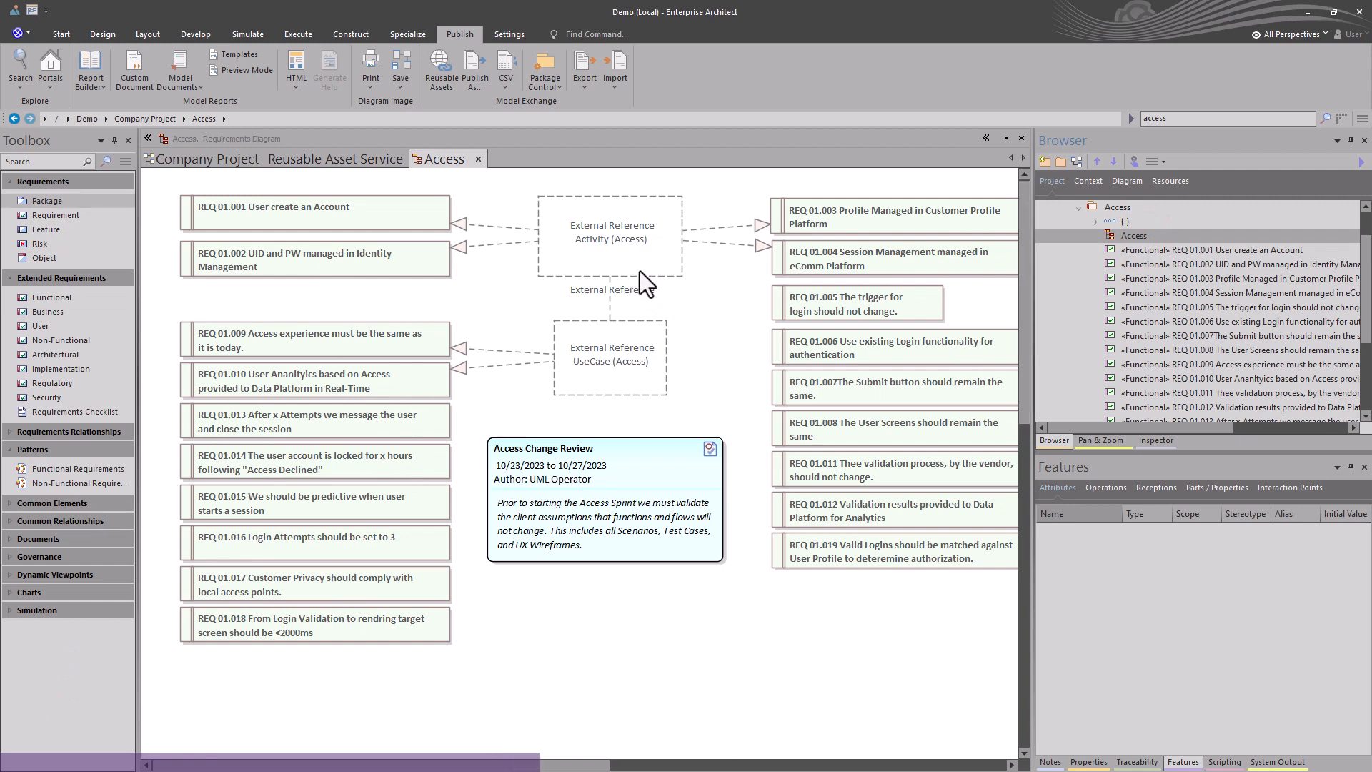
click(646, 241)
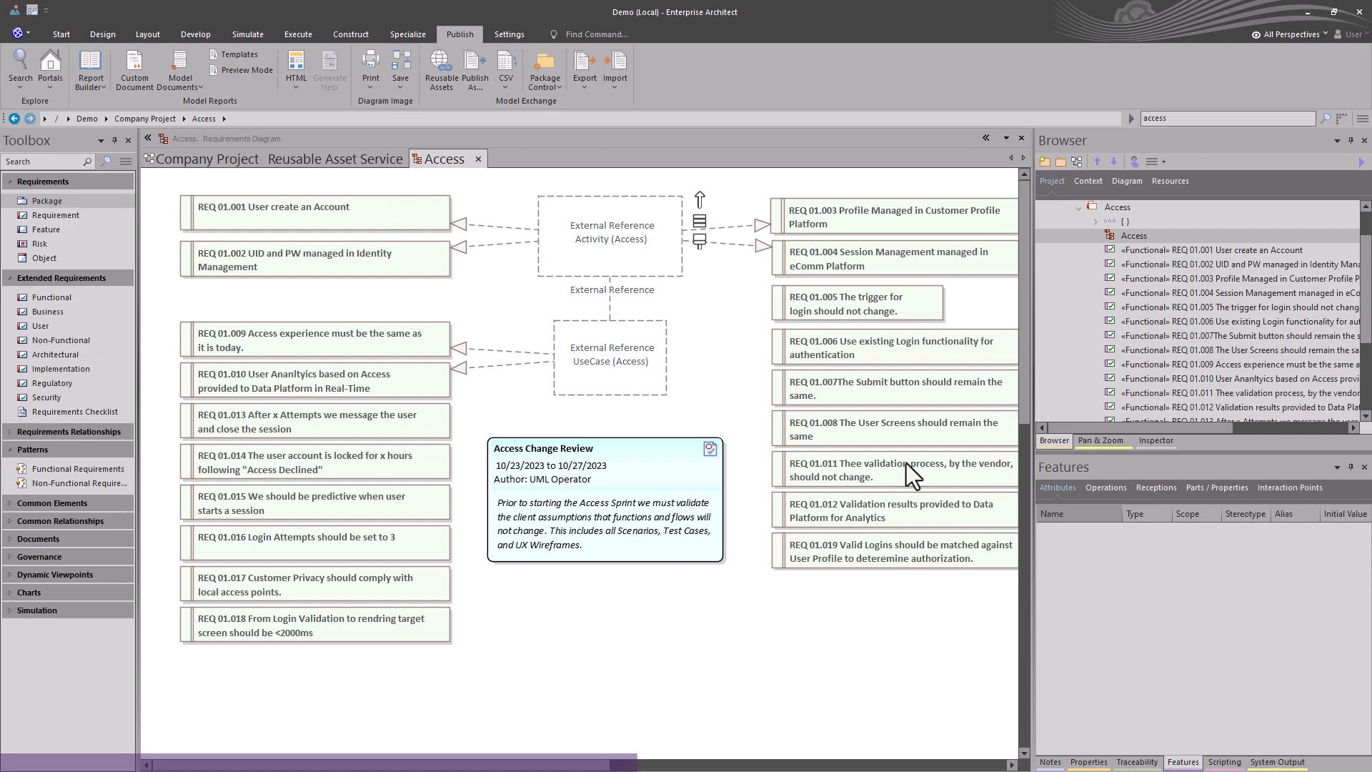
scroll(1122, 345, down, 2)
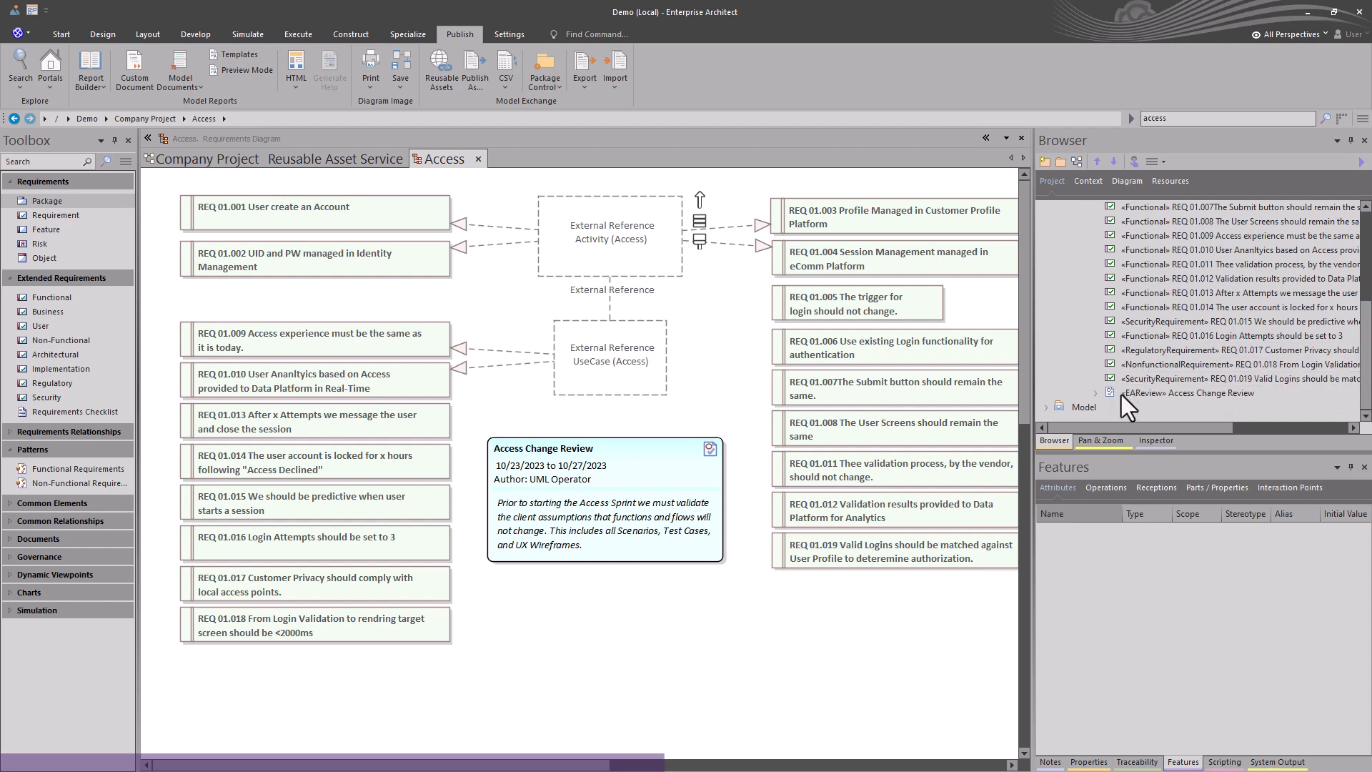
scroll(1132, 358, up, 1)
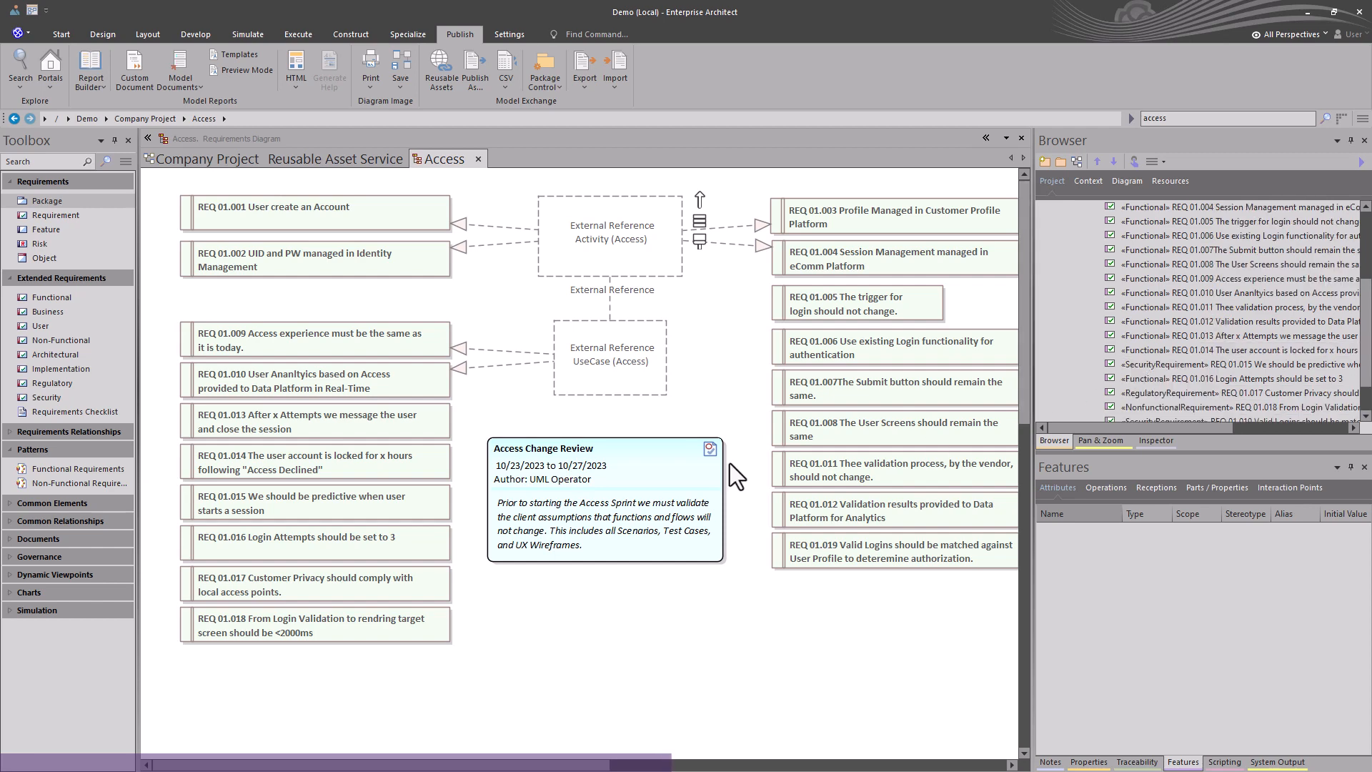
Open the Access Review diagram from the review note and remove its Access_ActivityGraph and Access diagram references.
double_click(556, 453)
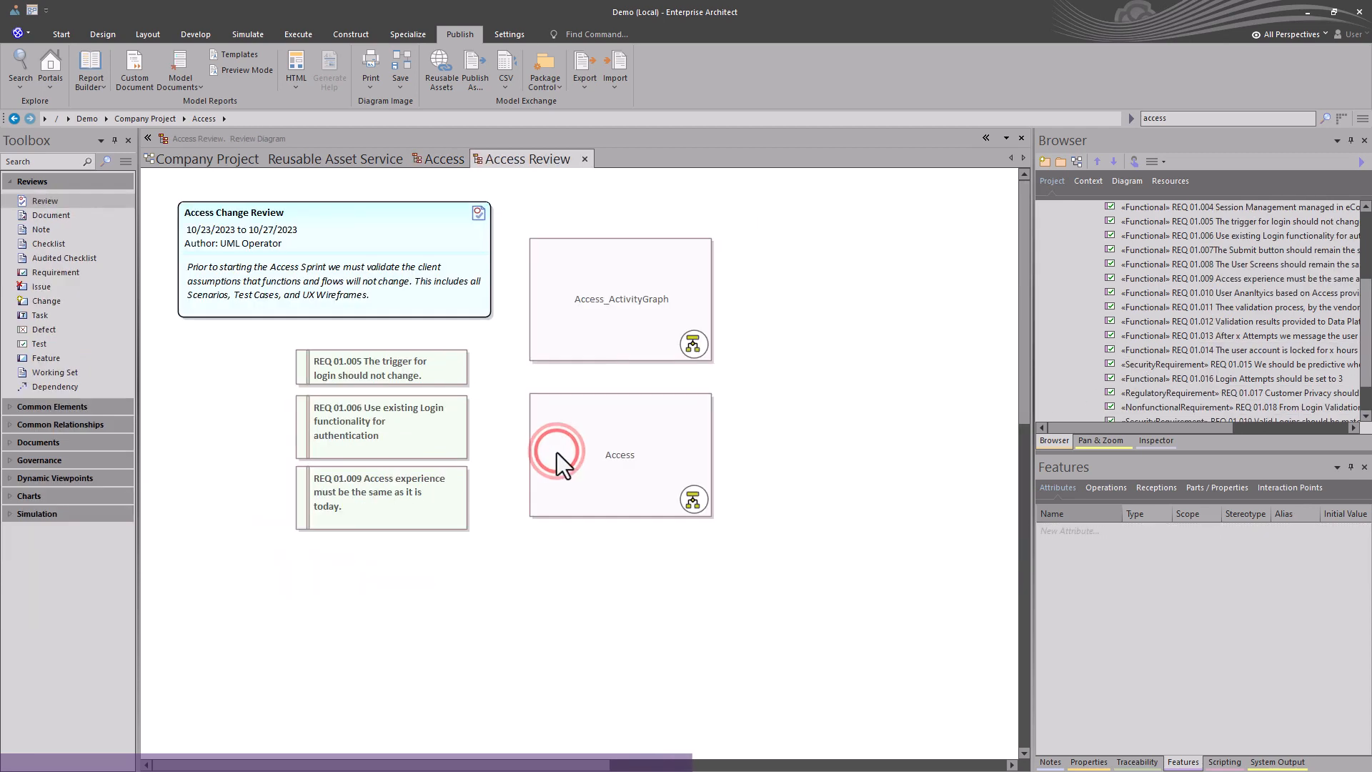
click(687, 346)
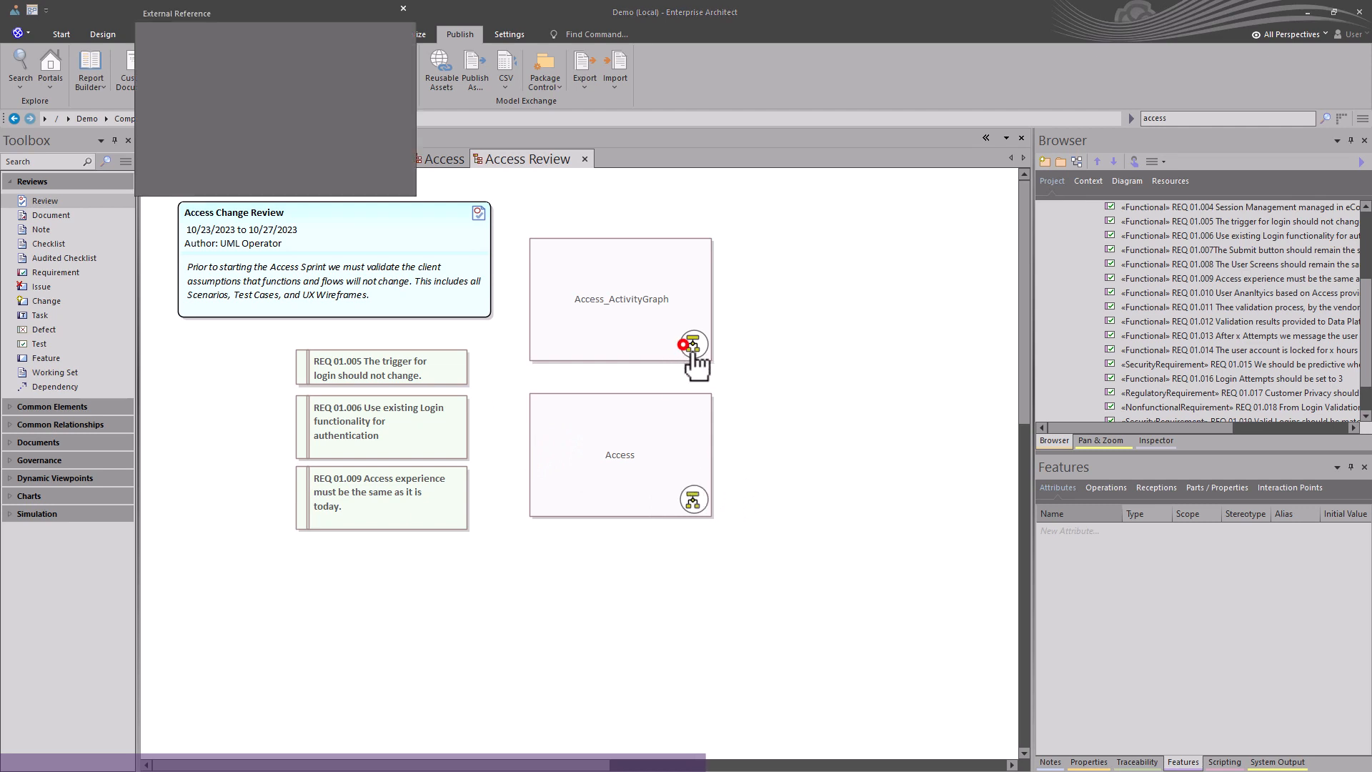
click(337, 13)
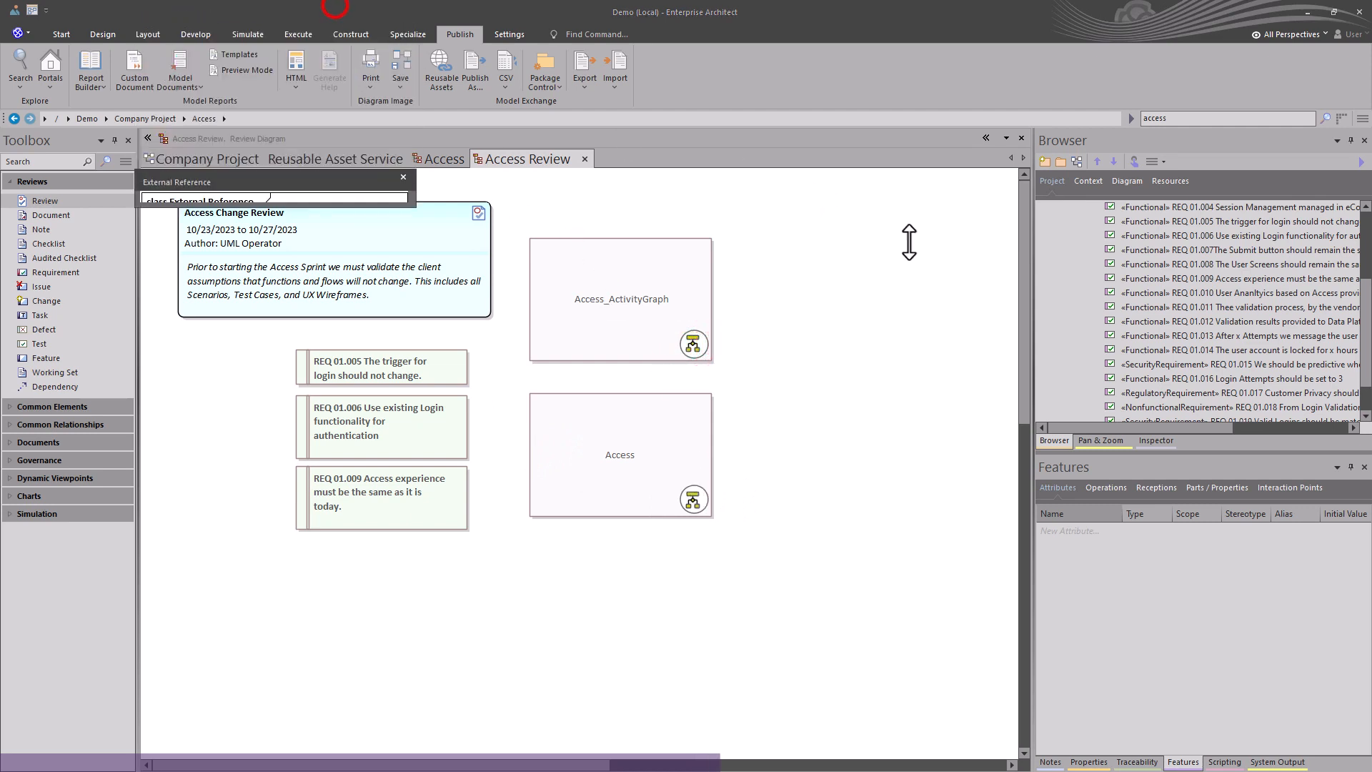
drag(705, 119, 670, 53)
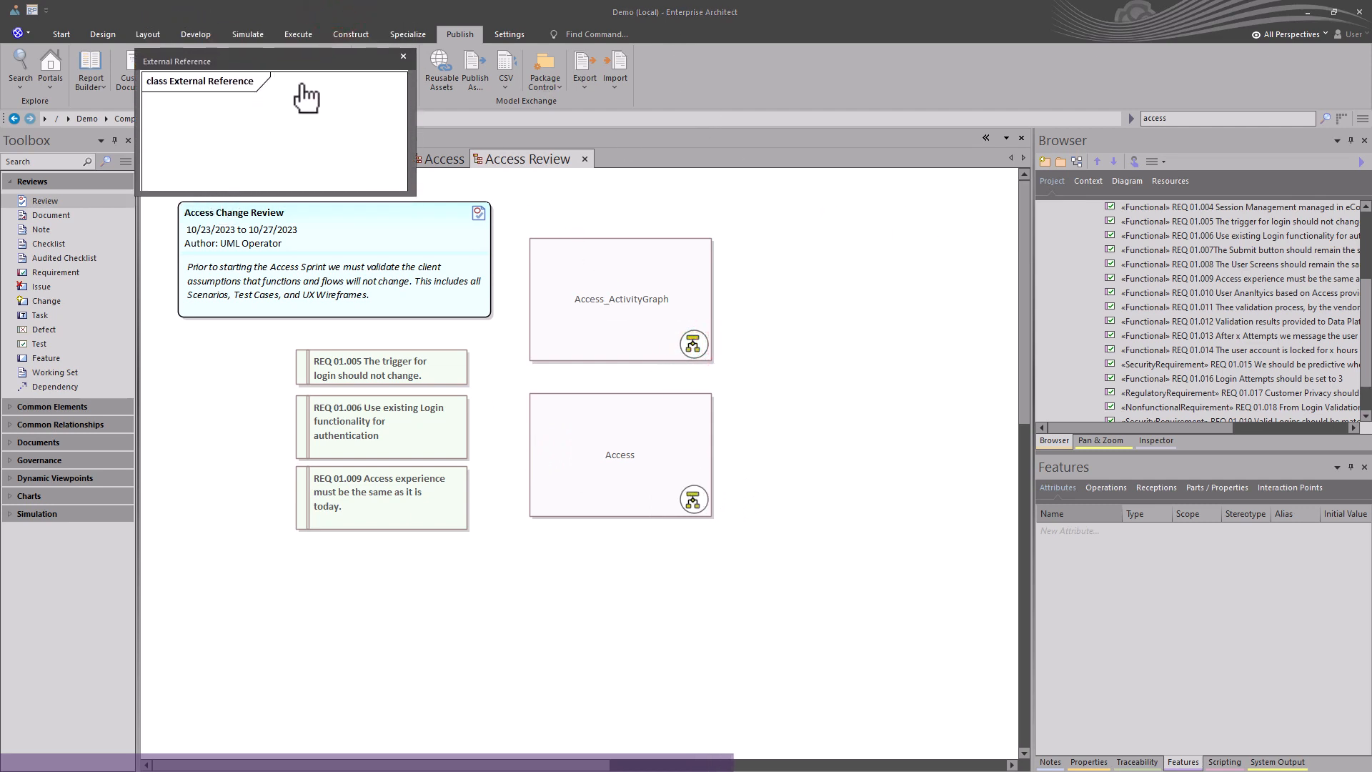
drag(307, 62, 801, 299)
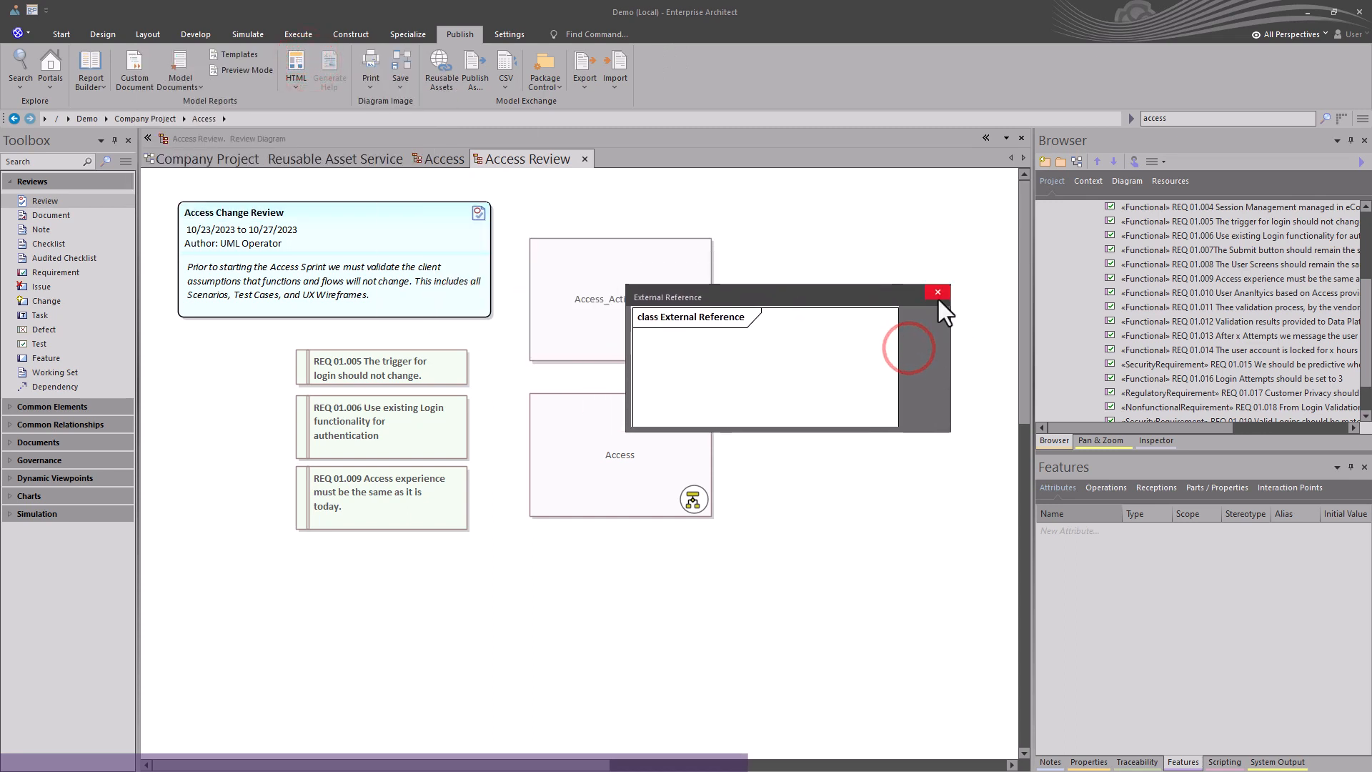
click(936, 293)
drag(790, 567, 612, 272)
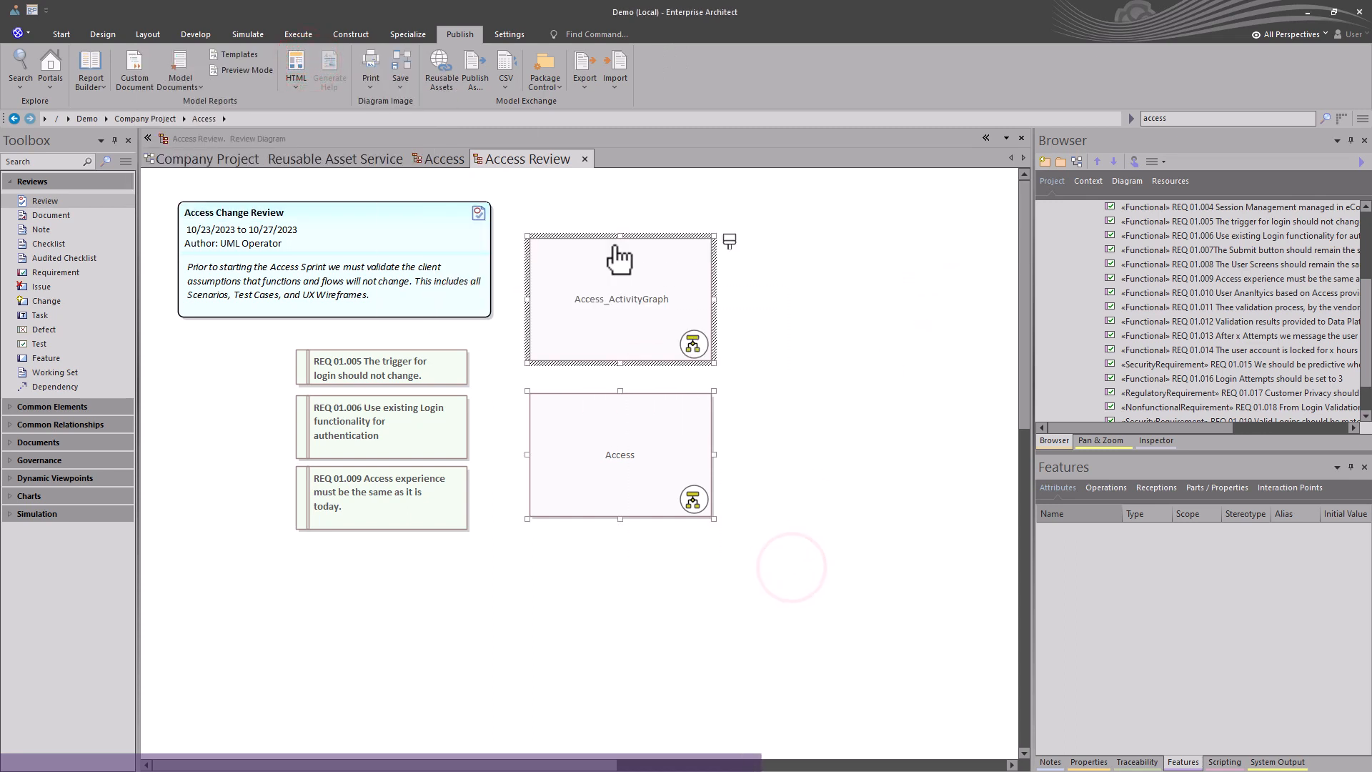
key(Delete)
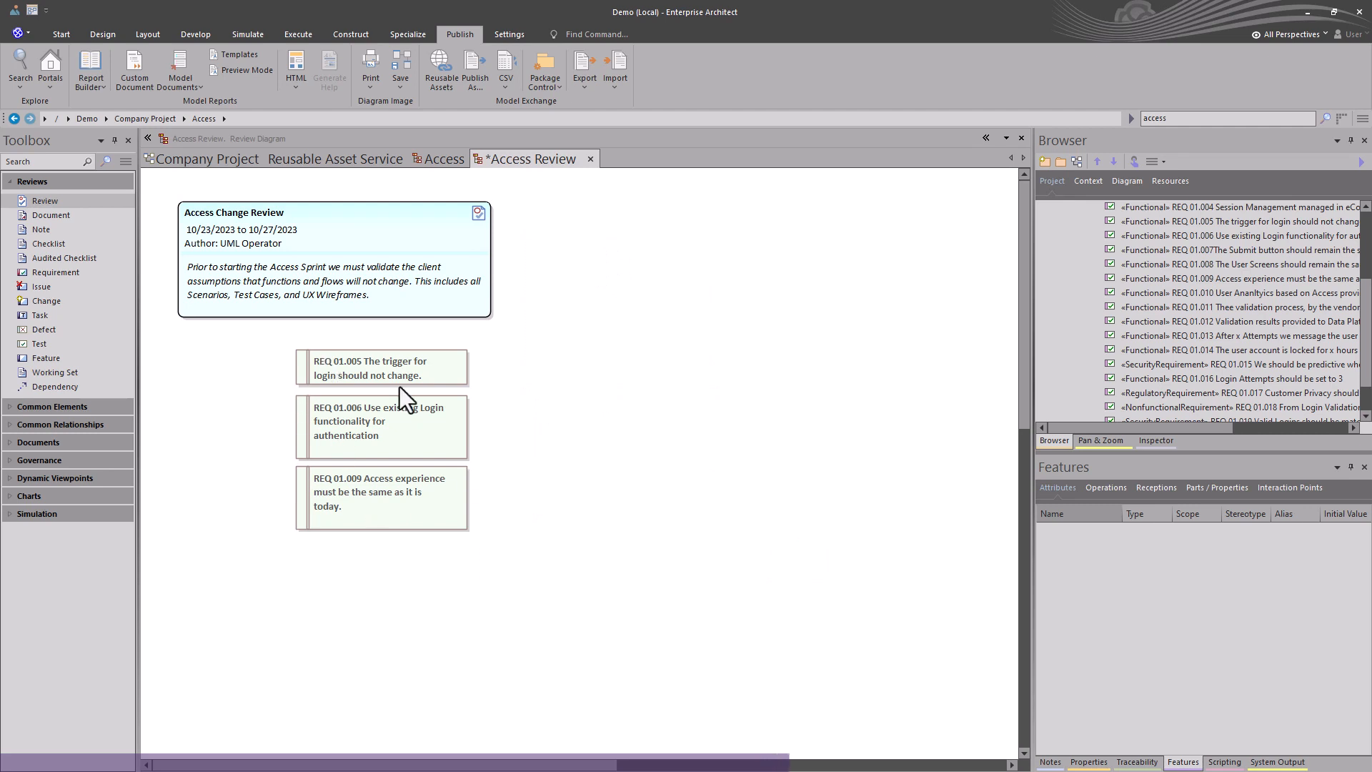
View the Access Change Review's review discussions, then close them and the Access Review diagram.
double_click(359, 239)
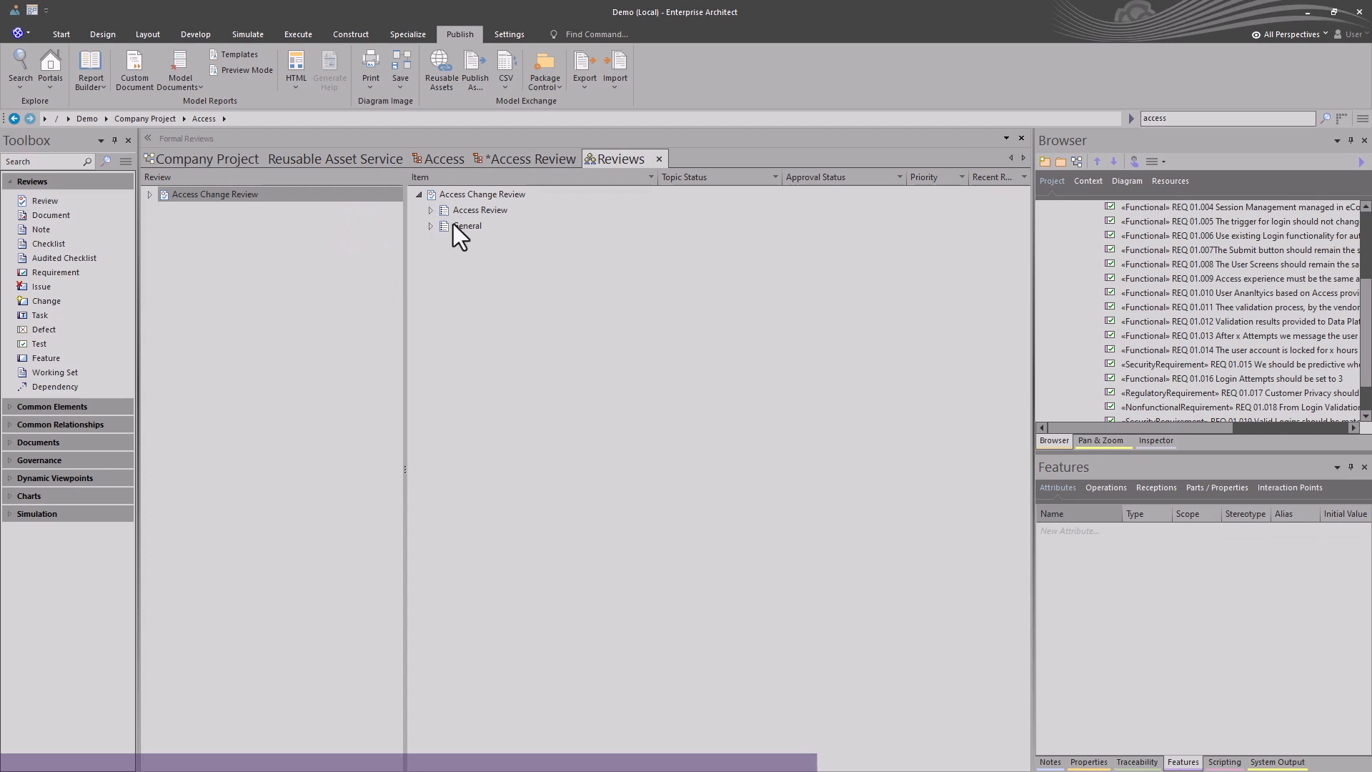
click(659, 160)
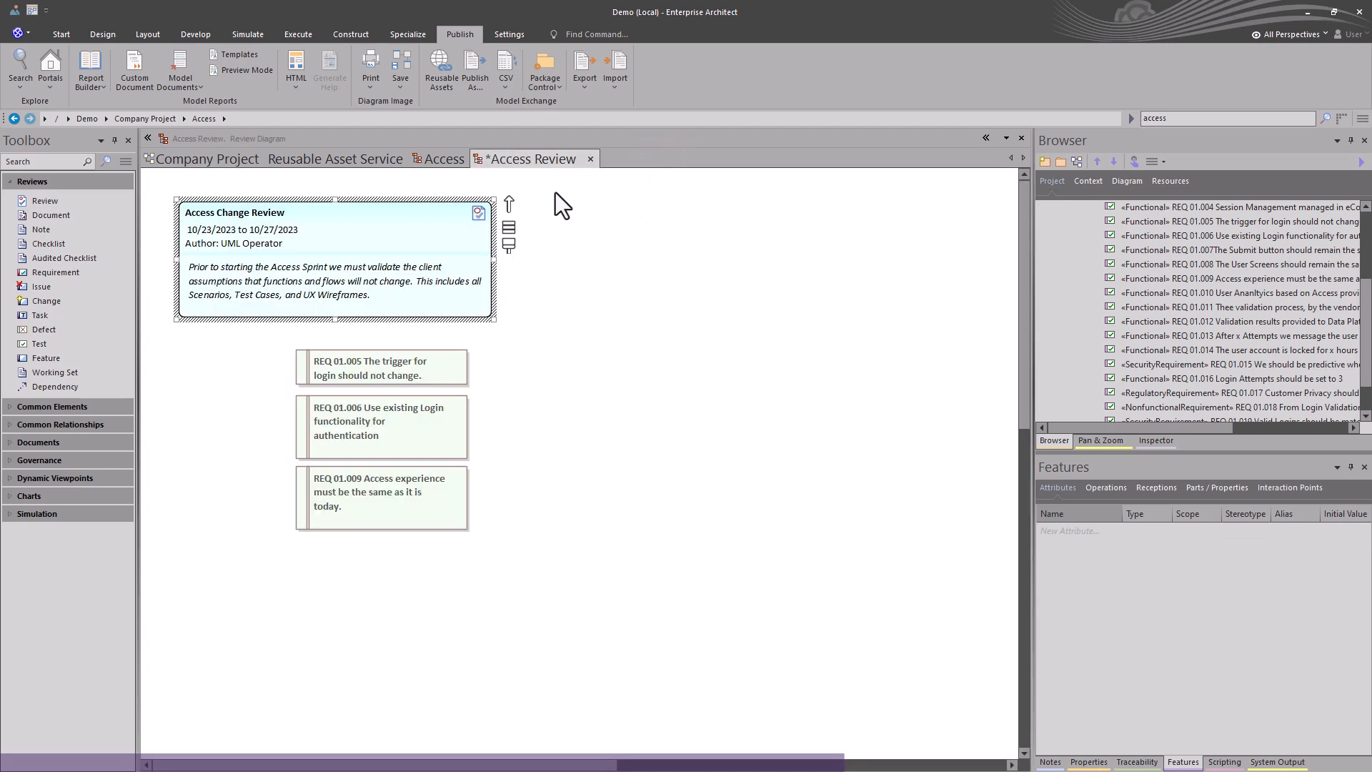
click(589, 157)
click(673, 430)
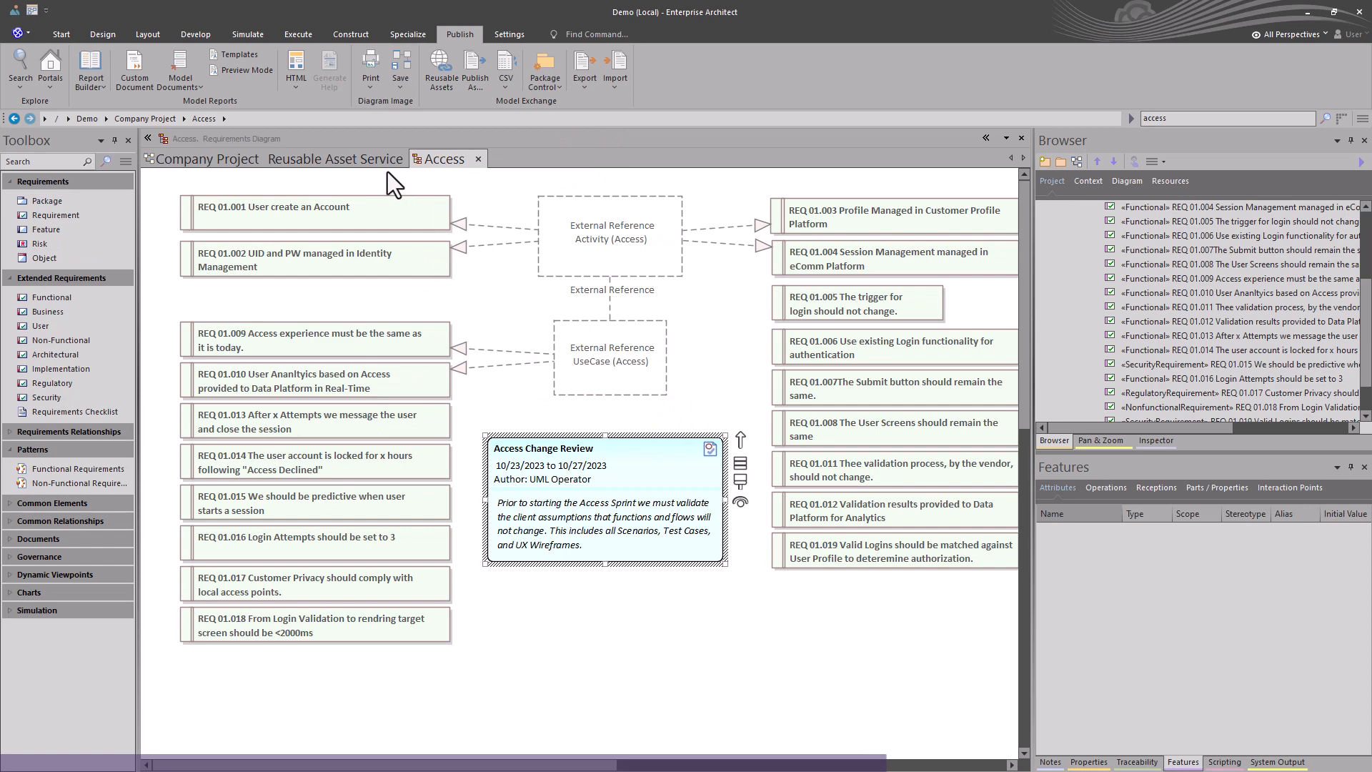
Add the imported Access package to the Company Project diagram as a package element at its upper left.
click(363, 158)
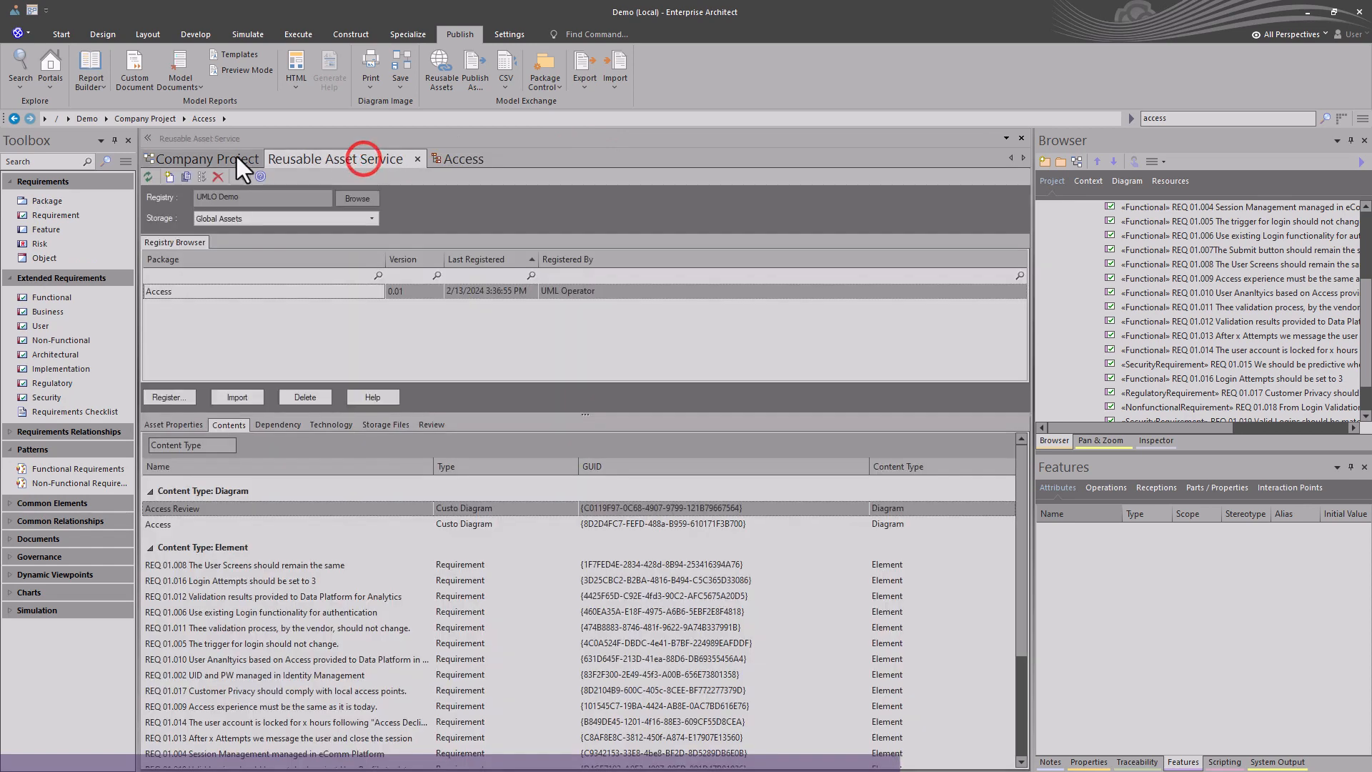
click(238, 158)
scroll(1173, 267, up, 3)
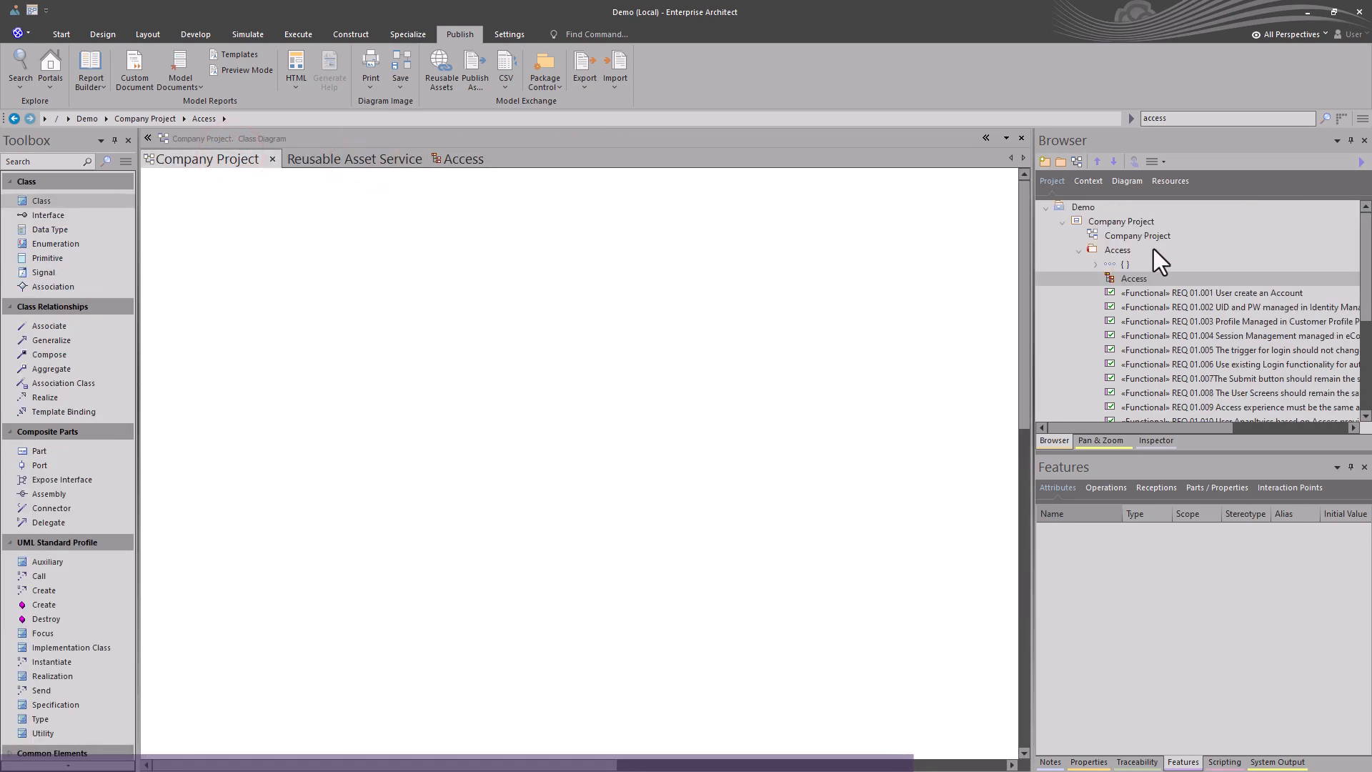
drag(1122, 251, 609, 289)
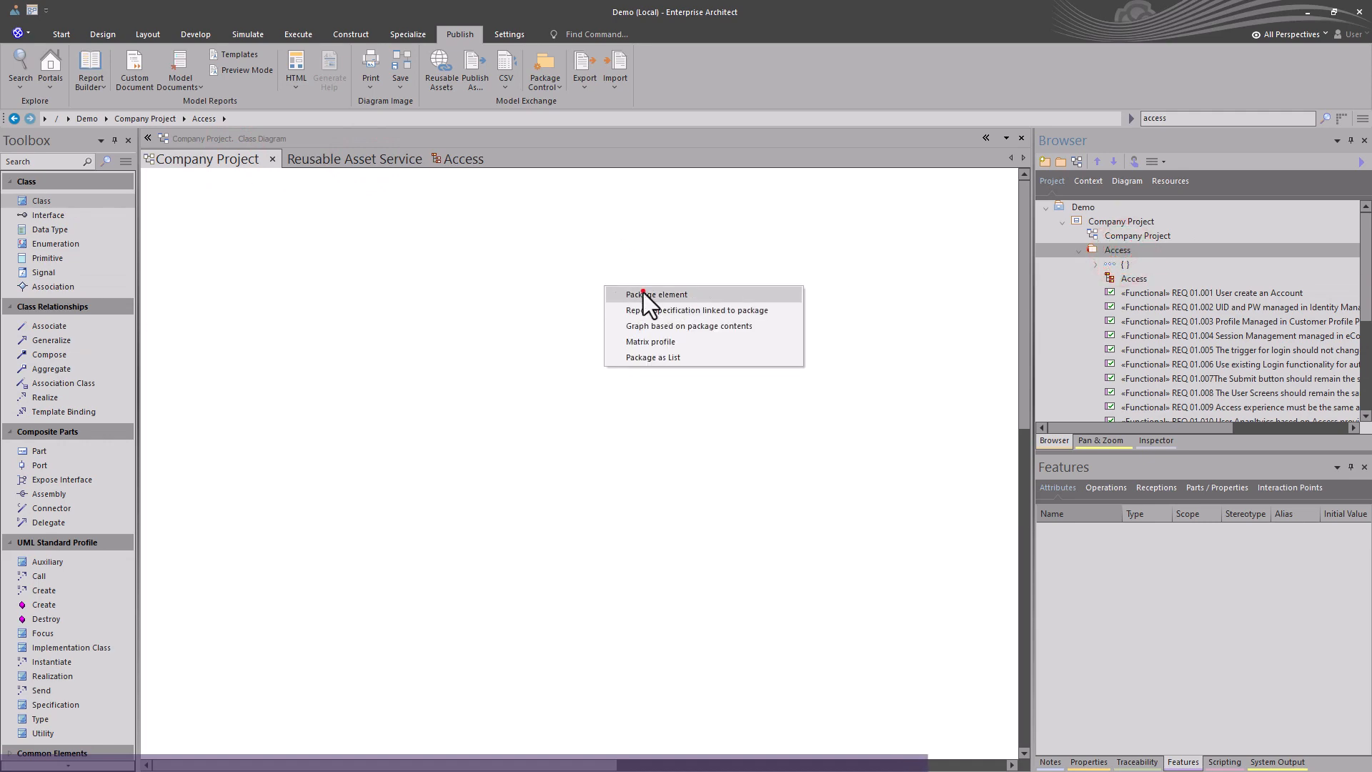
click(643, 293)
drag(659, 370, 245, 315)
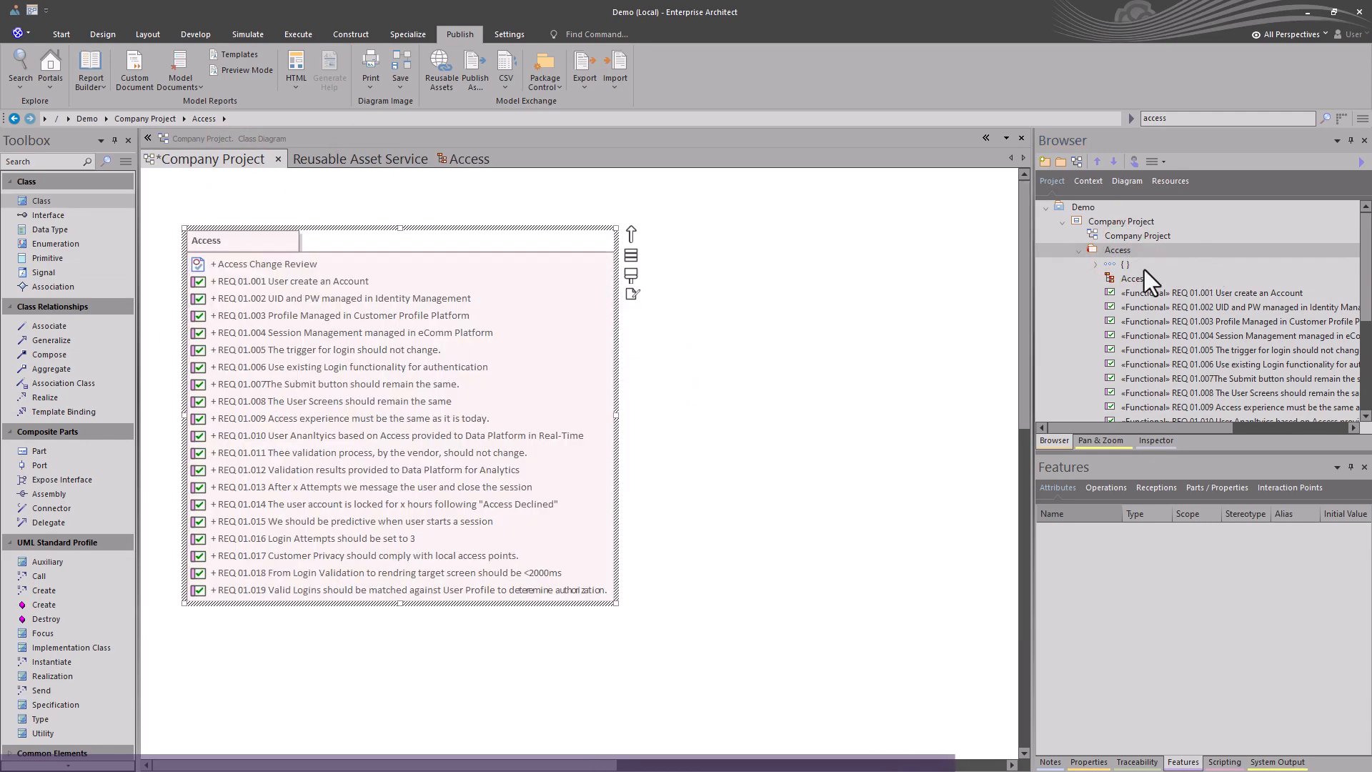
Drop the Access diagram onto the Company Project diagram as a navigation cell with a magnifier image and preview it.
click(1123, 283)
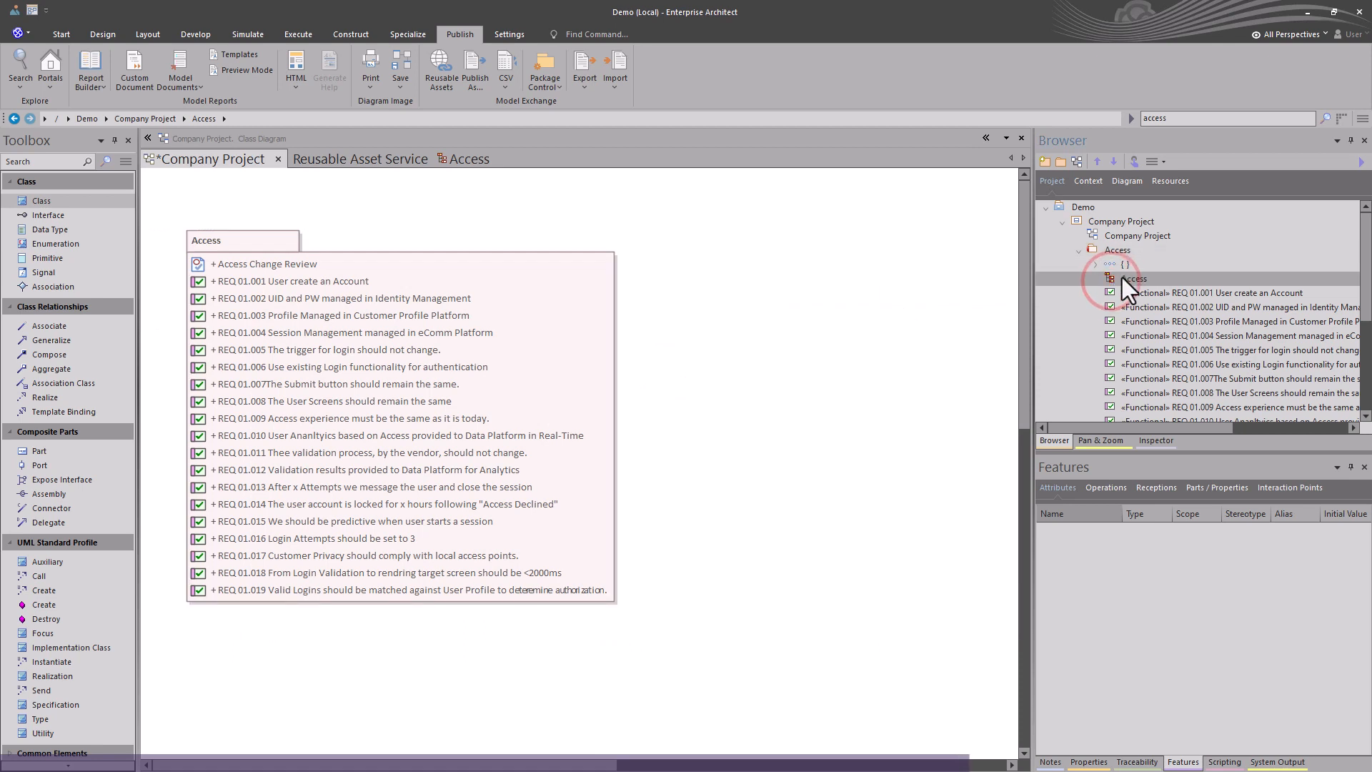
drag(1129, 289, 879, 294)
click(629, 415)
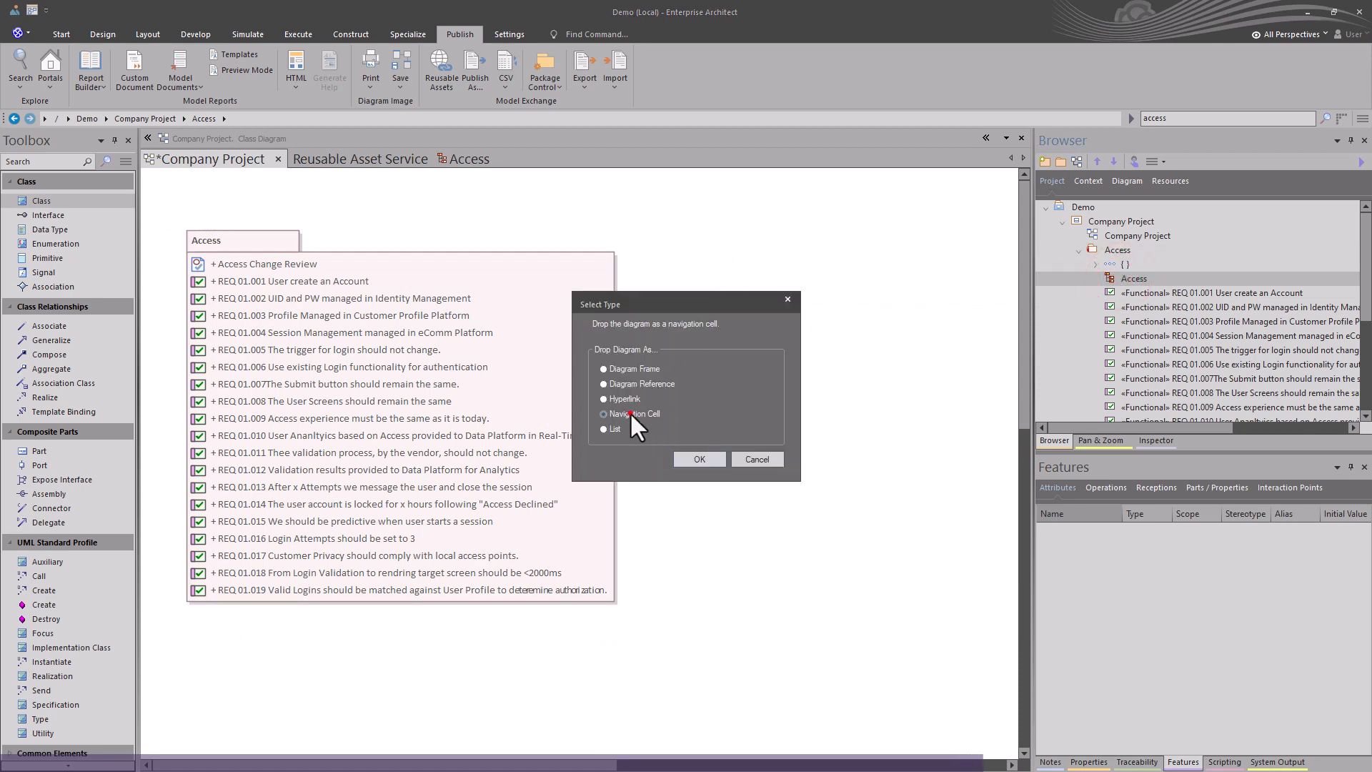
click(700, 459)
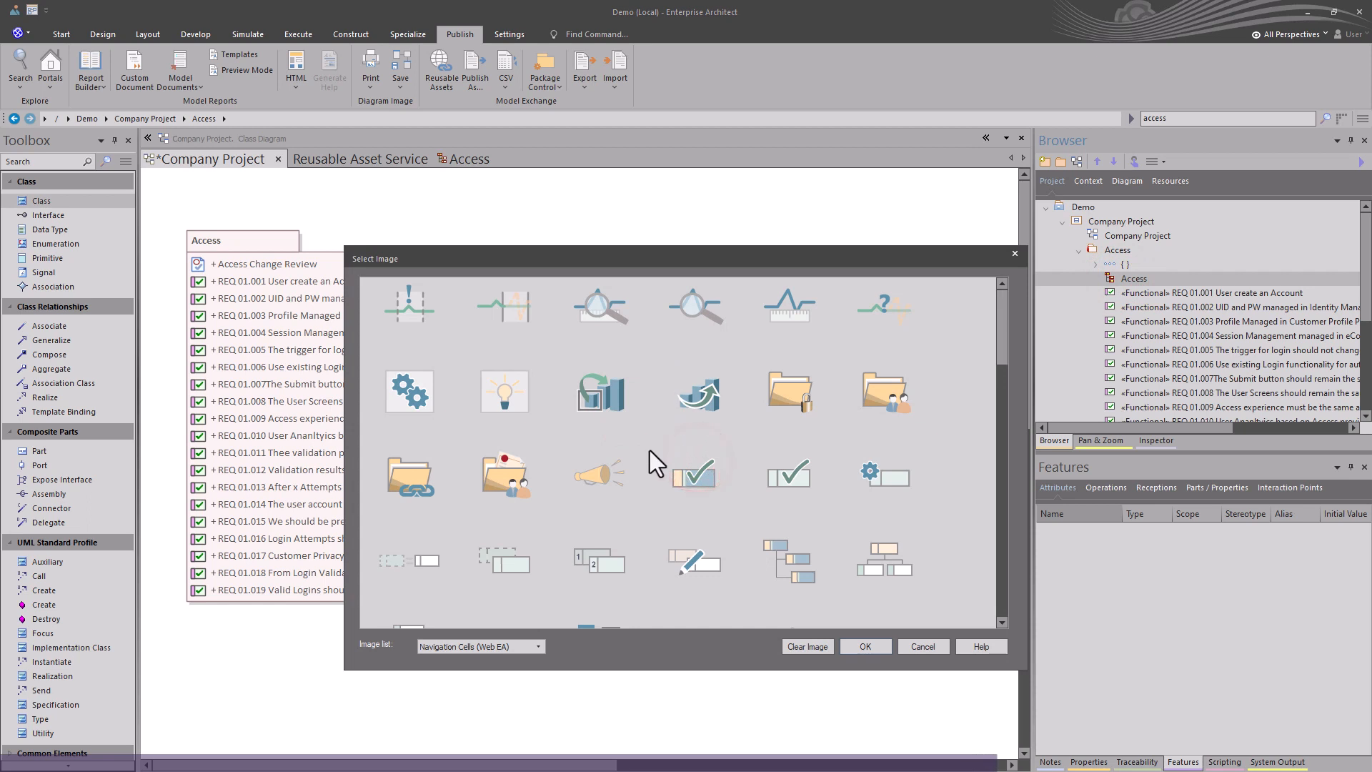
click(609, 303)
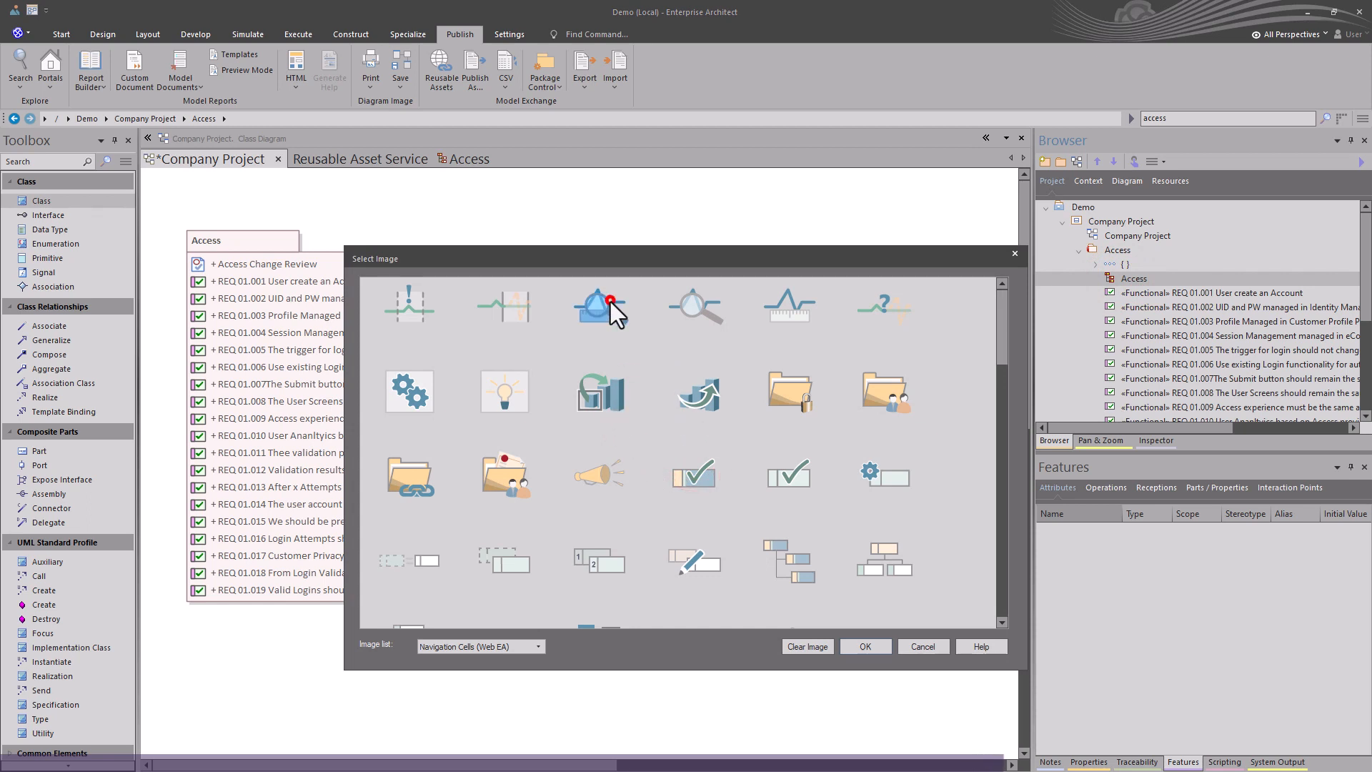
click(863, 646)
click(754, 461)
click(829, 346)
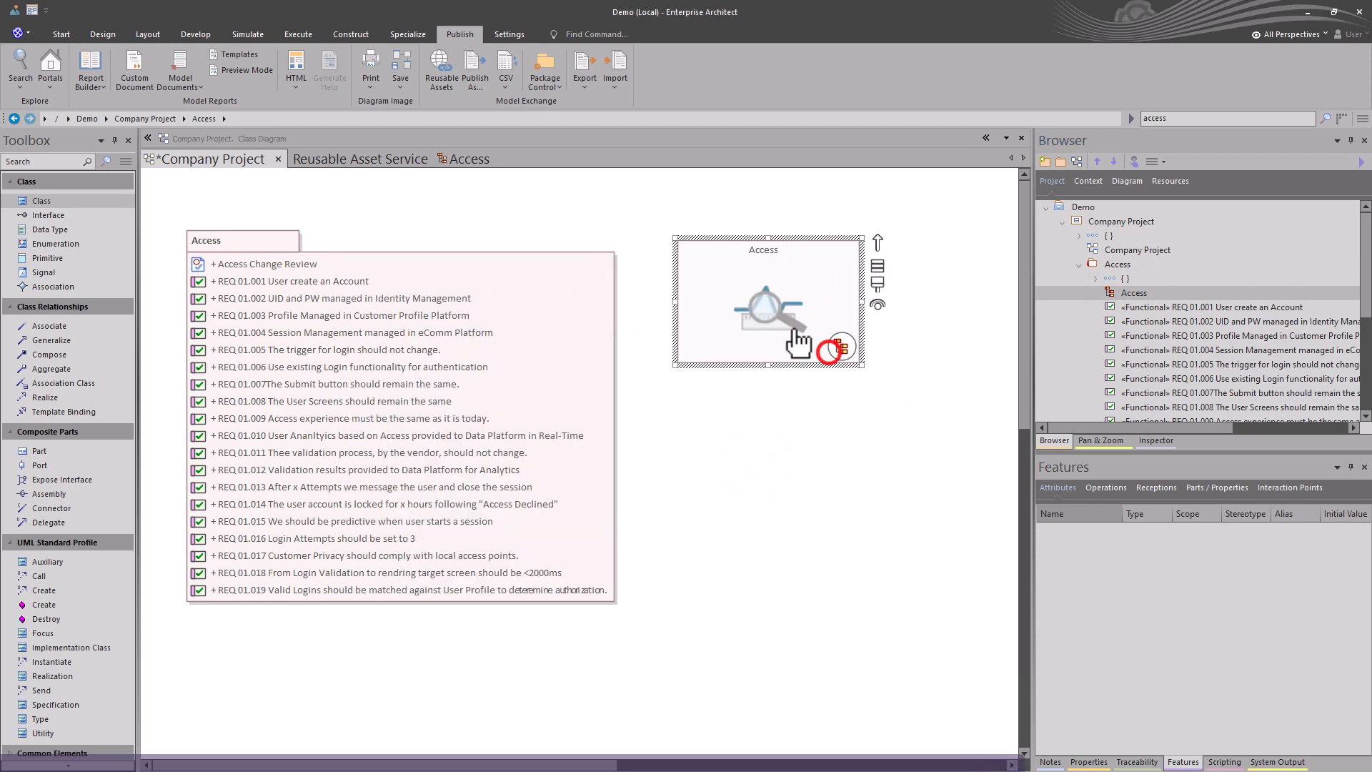
double_click(830, 350)
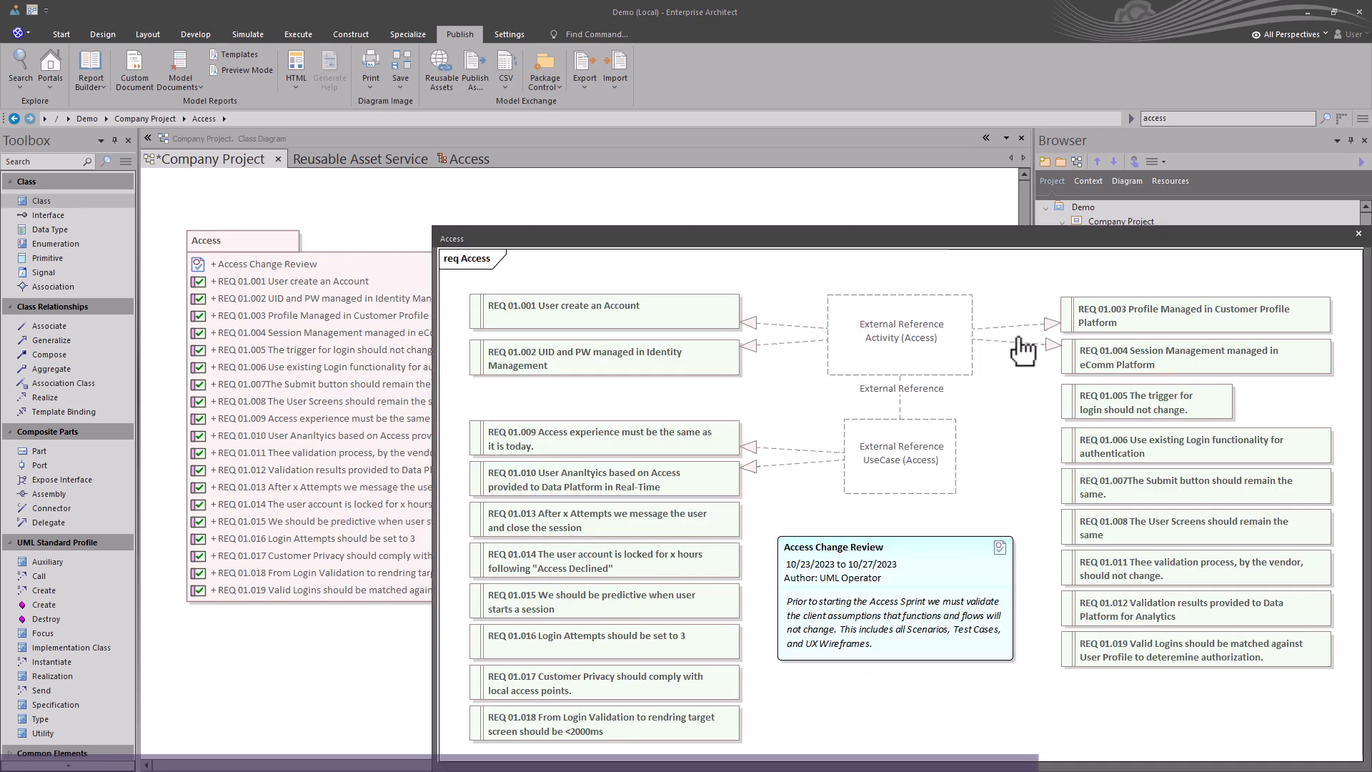
click(1358, 233)
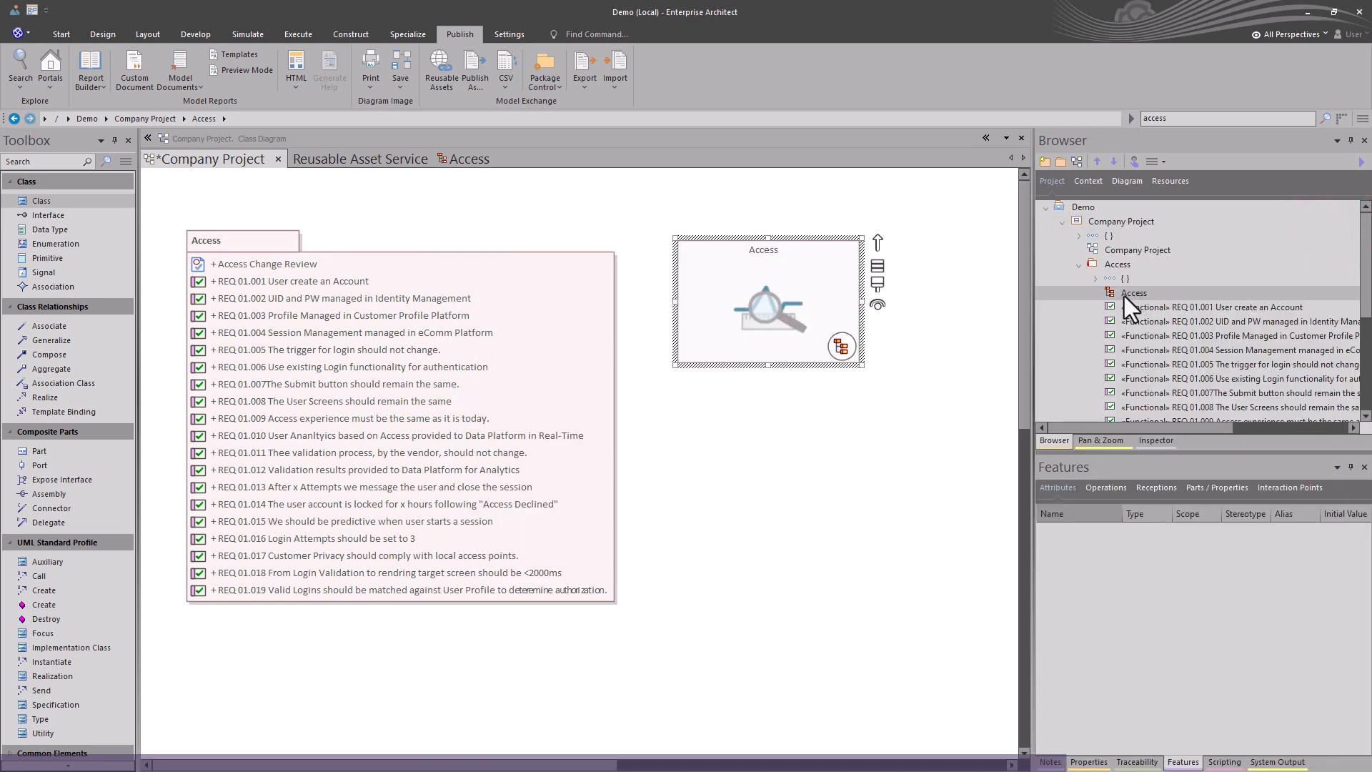
Add the Access diagram as a hyperlink below the navigation cell and nudge the Access package element up.
drag(1131, 293, 830, 359)
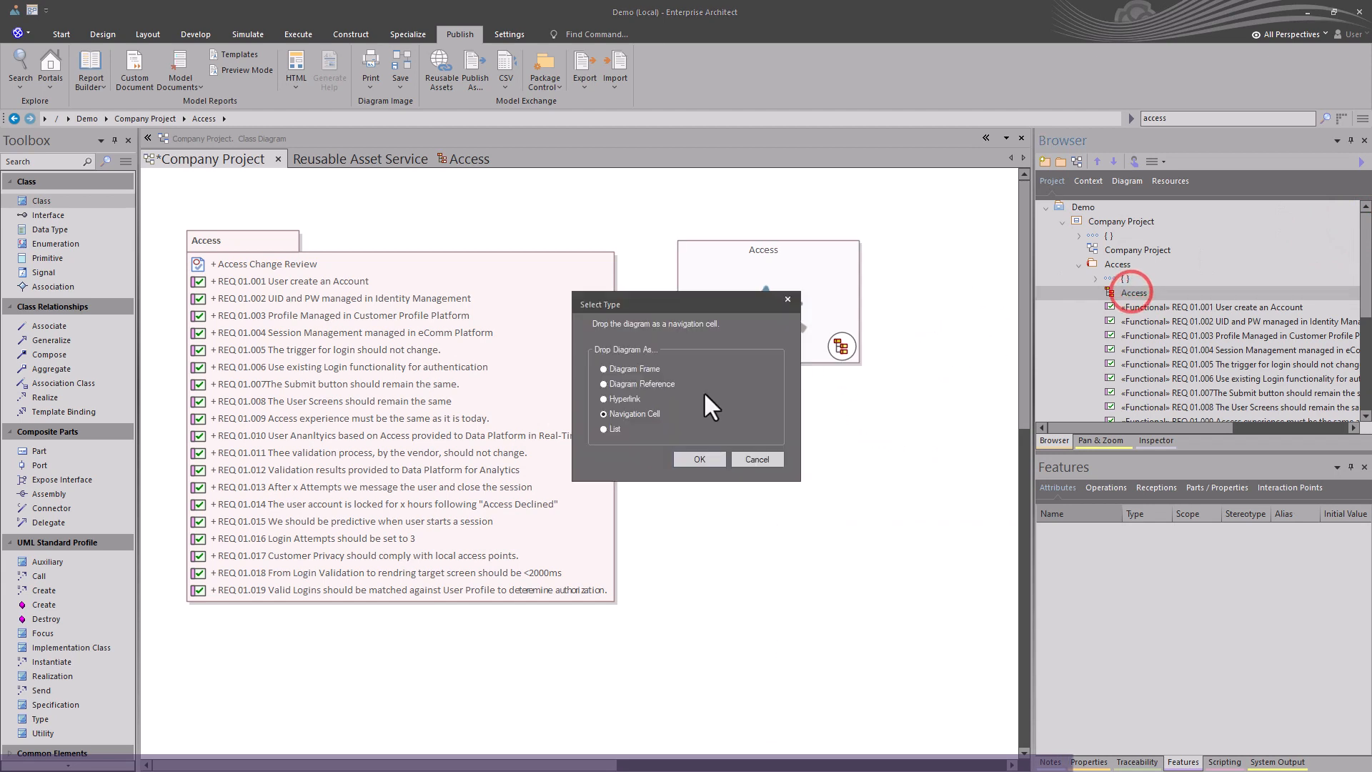
click(637, 398)
click(688, 461)
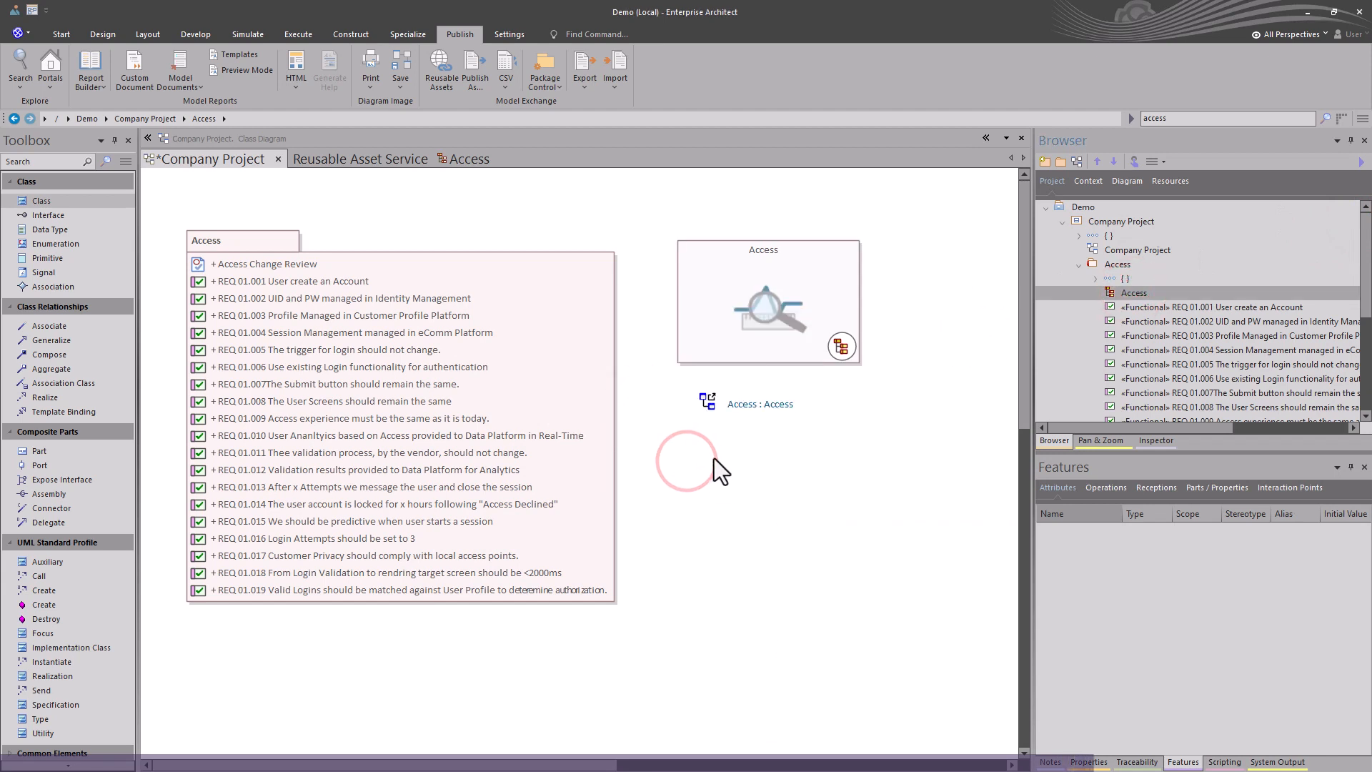
click(724, 443)
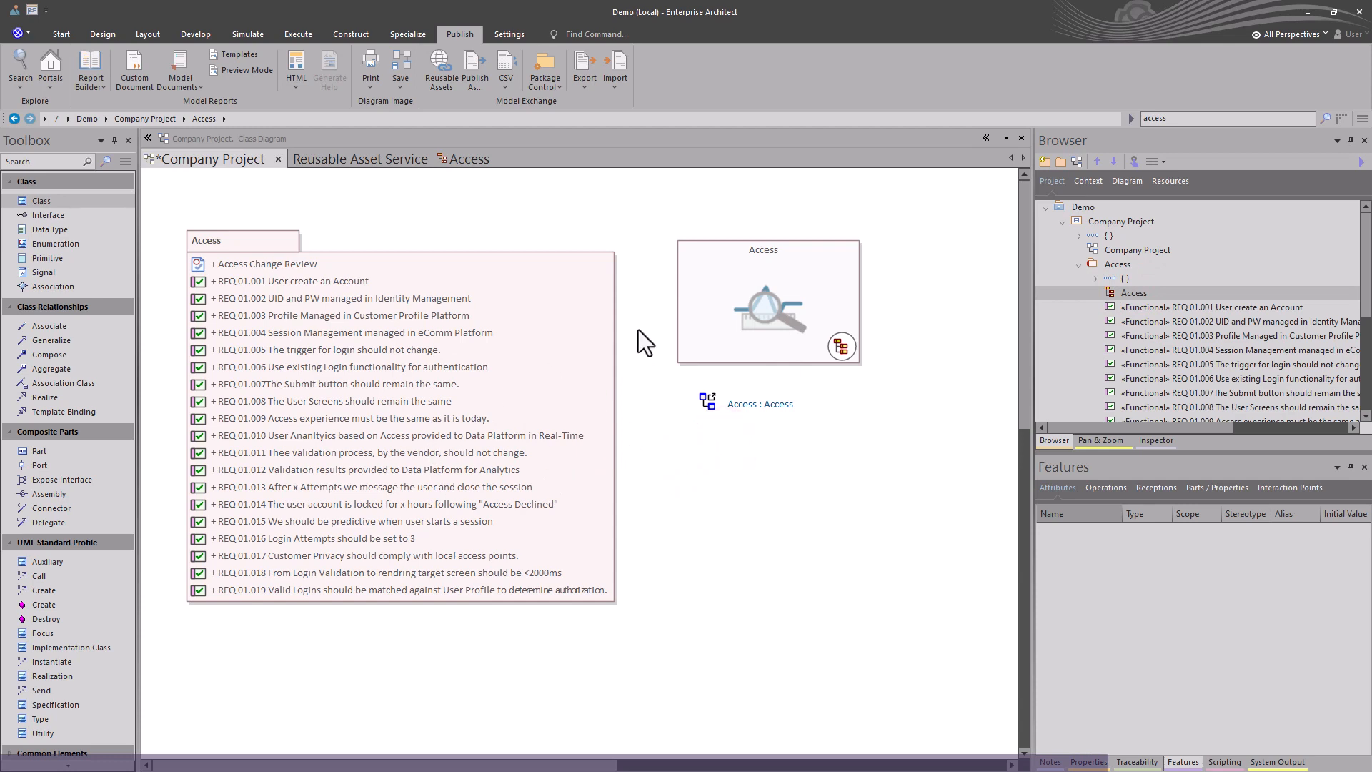
drag(448, 380, 433, 349)
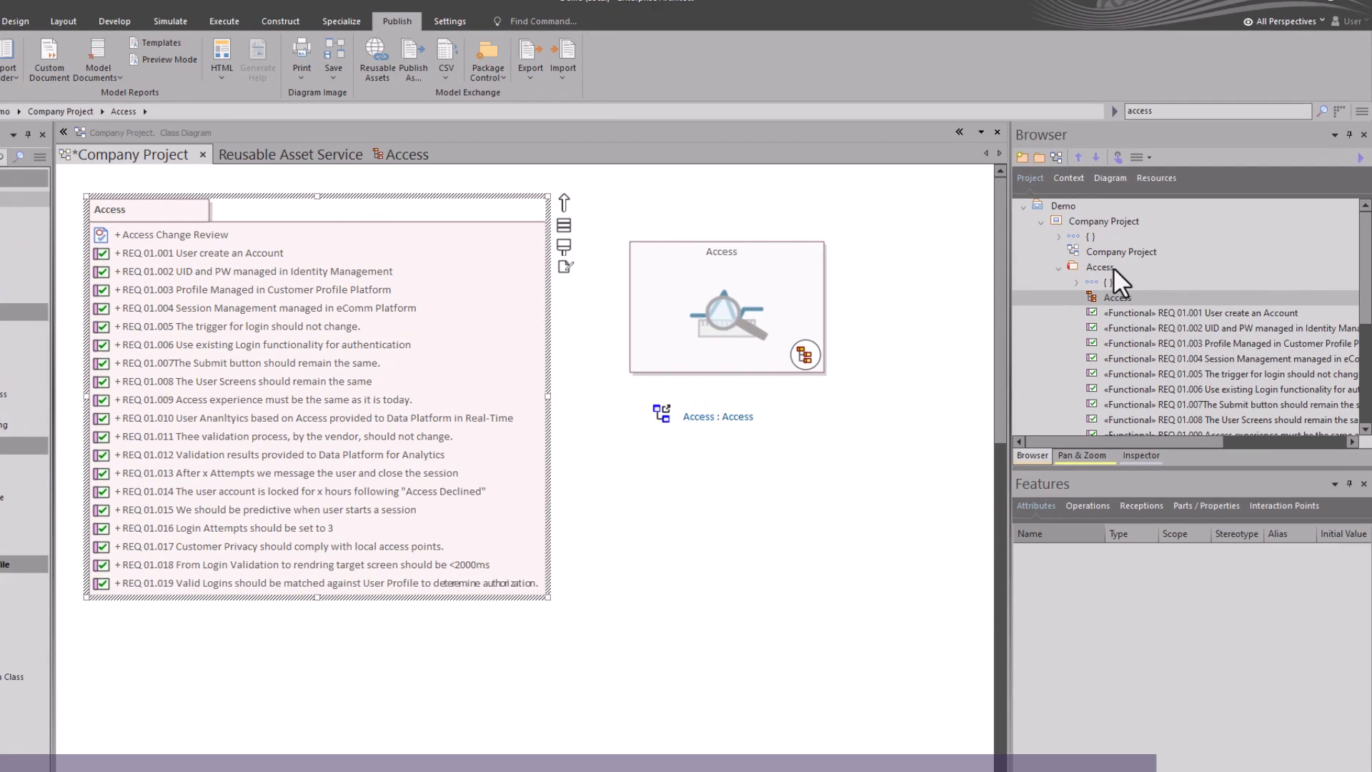
Reopen the imported Access diagram from the browser, then switch to the UML Operator Sparx project window.
click(1117, 264)
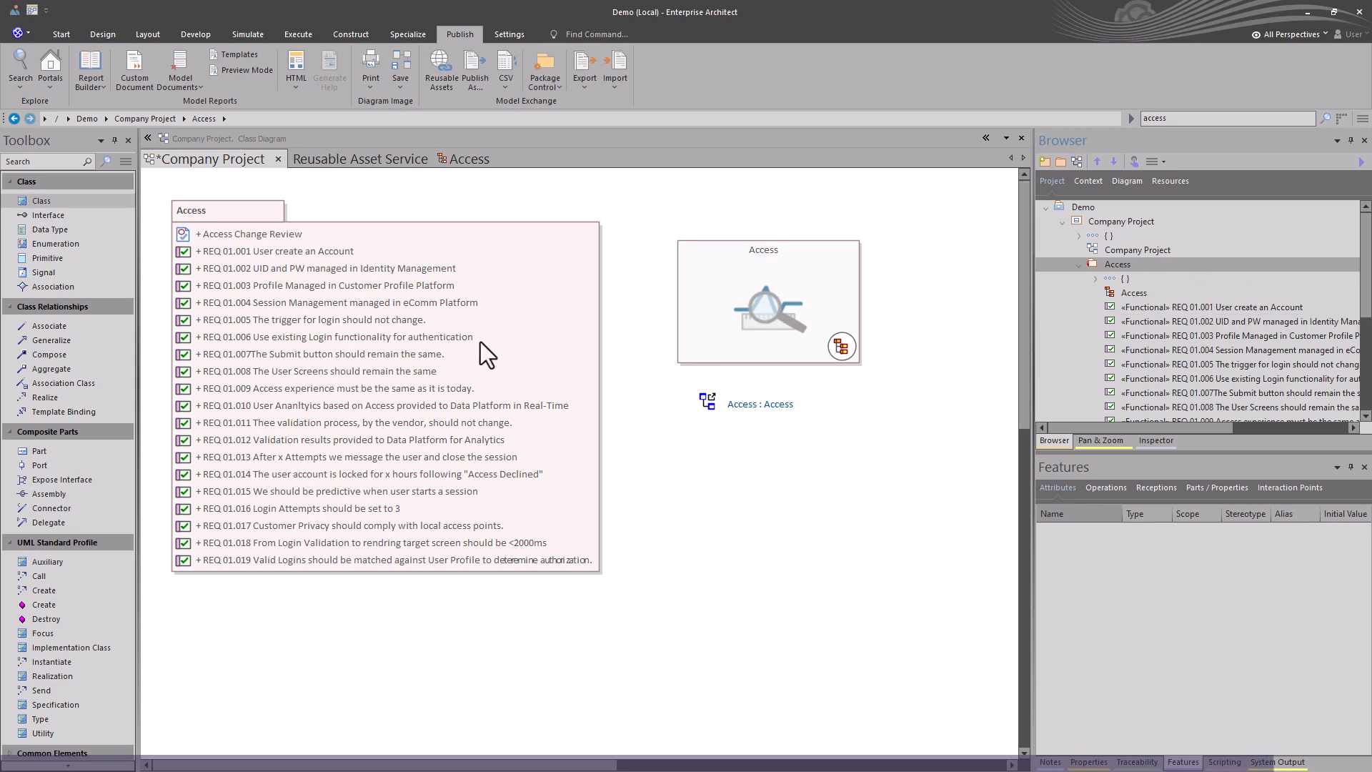
double_click(1117, 293)
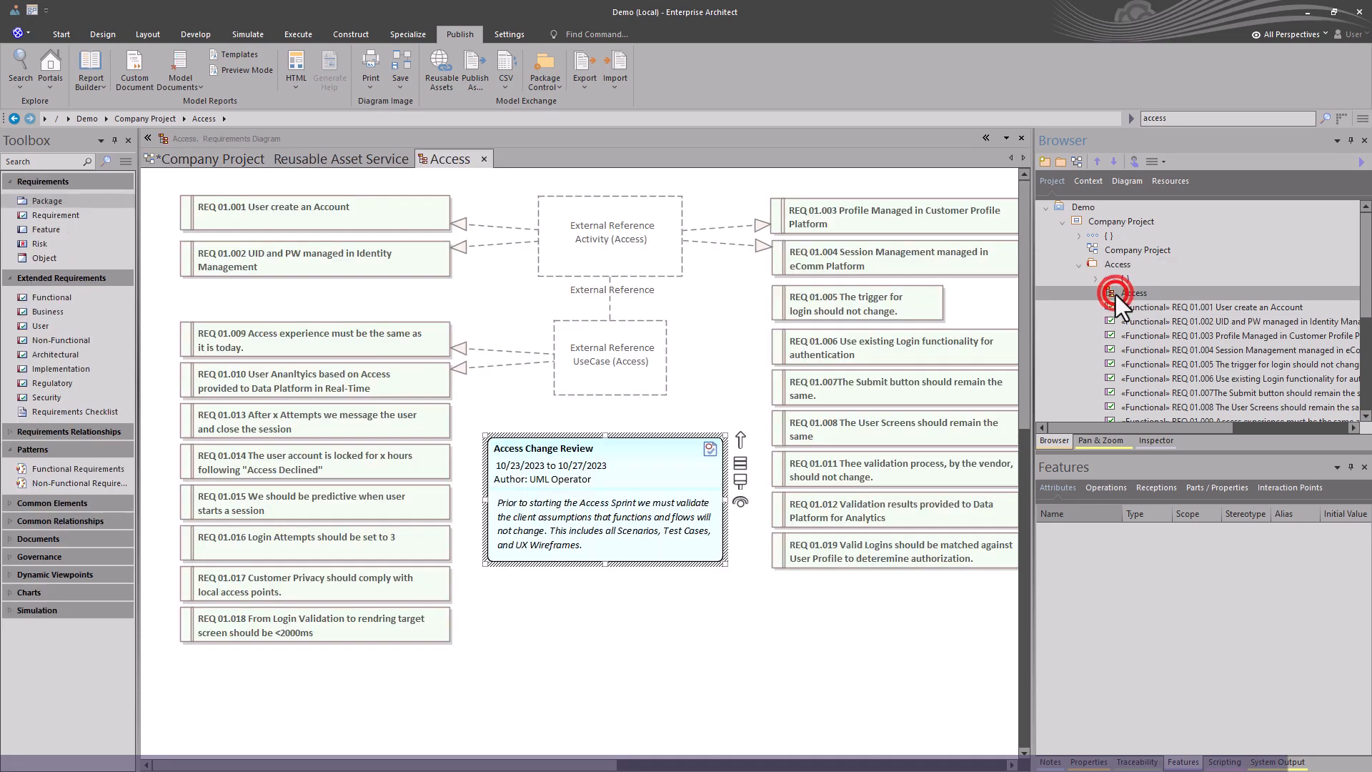
click(311, 160)
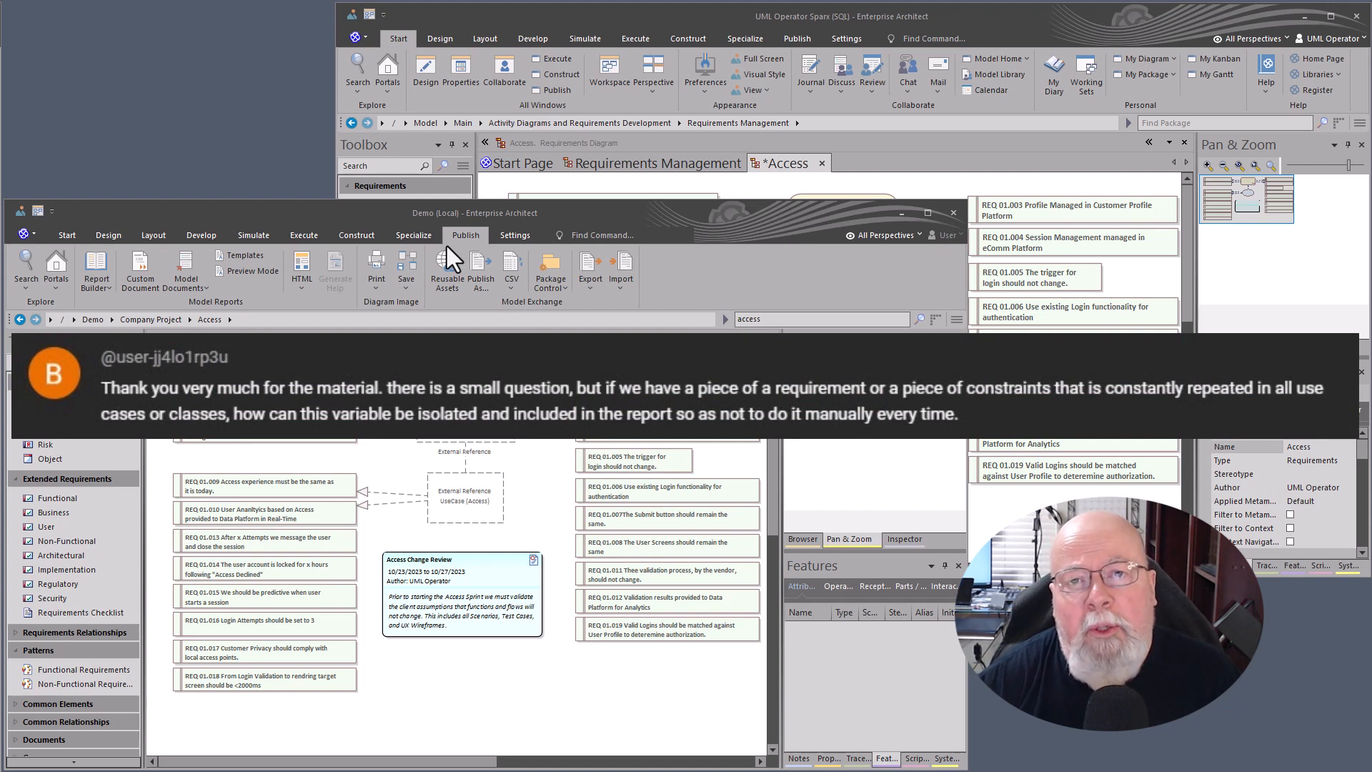
click(306, 210)
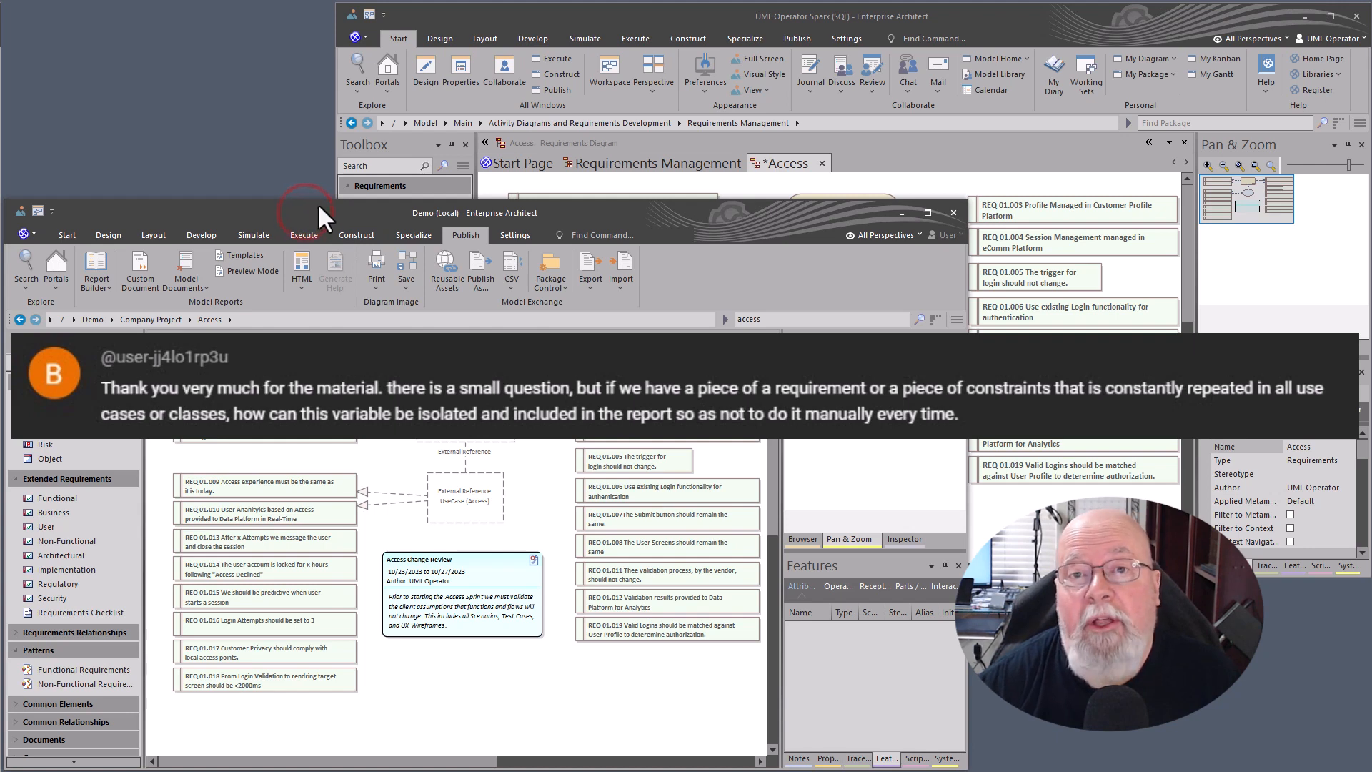
click(517, 15)
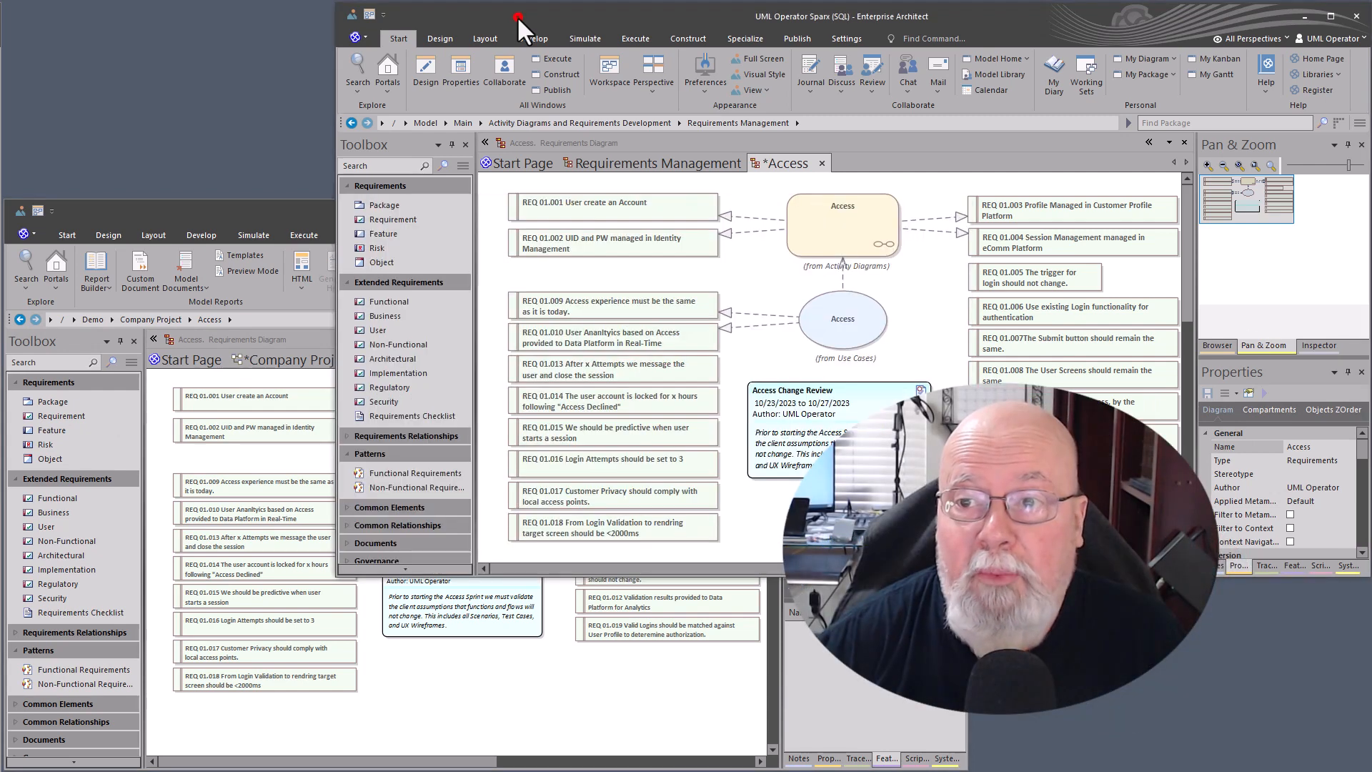